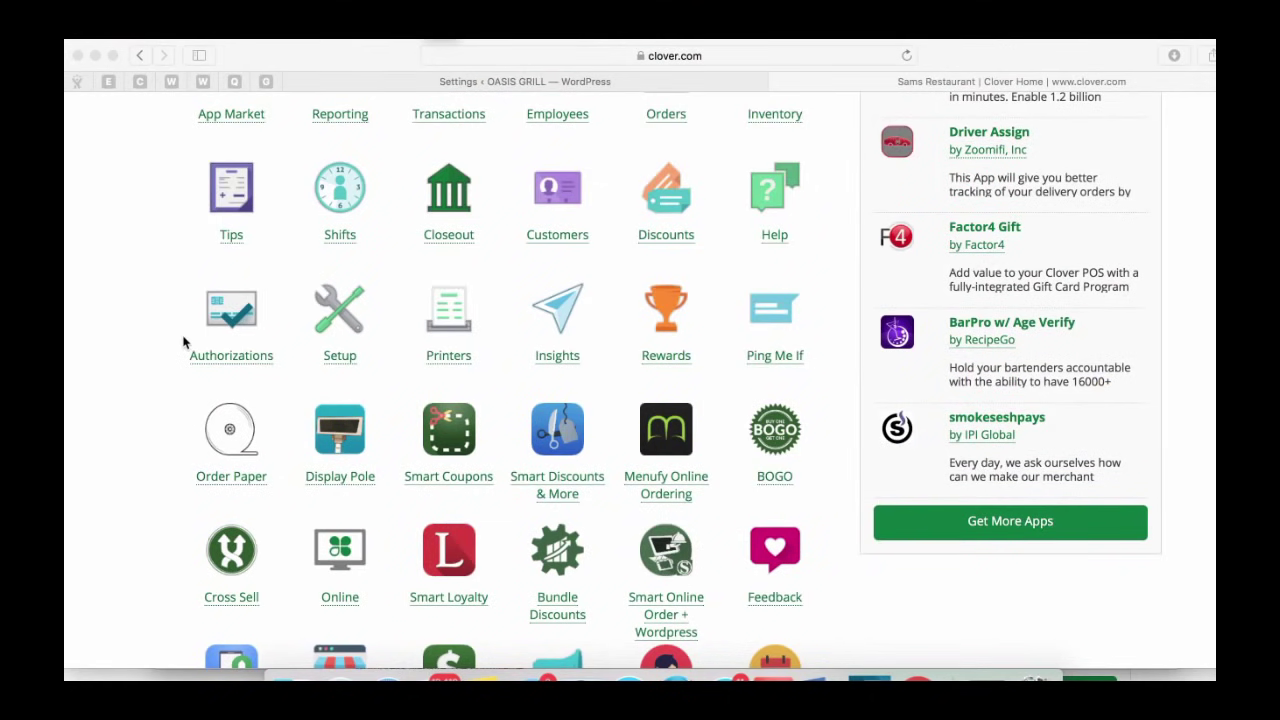
# - Save the store's current address in the Smart Online Order key settings
pyautogui.scroll(-2, 178, 380)
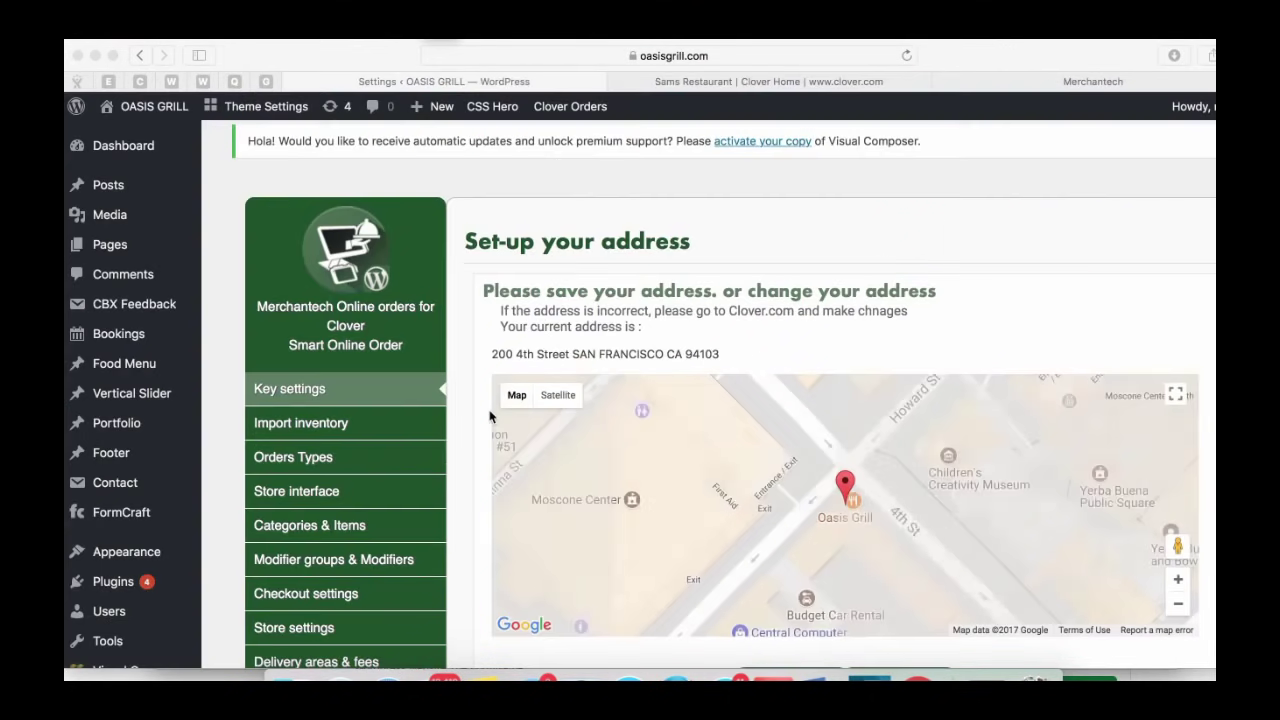
pyautogui.scroll(-3, 492, 443)
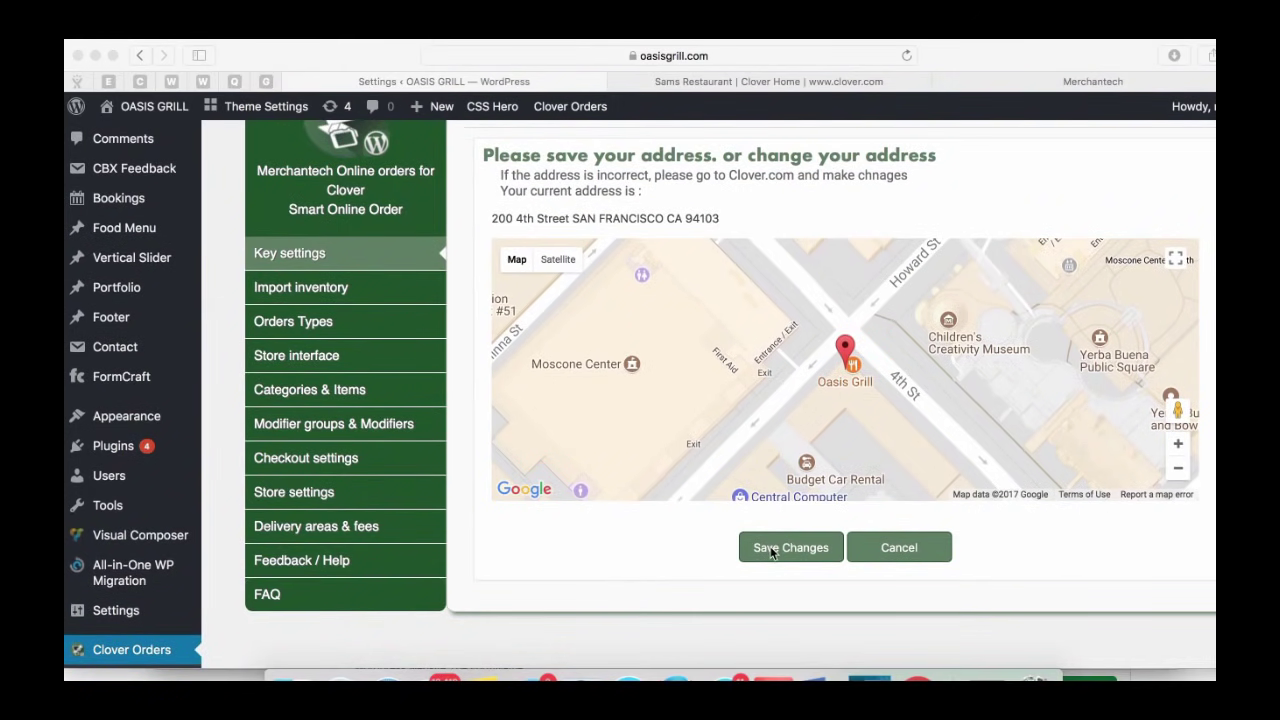
pyautogui.click(679, 566)
pyautogui.click(778, 552)
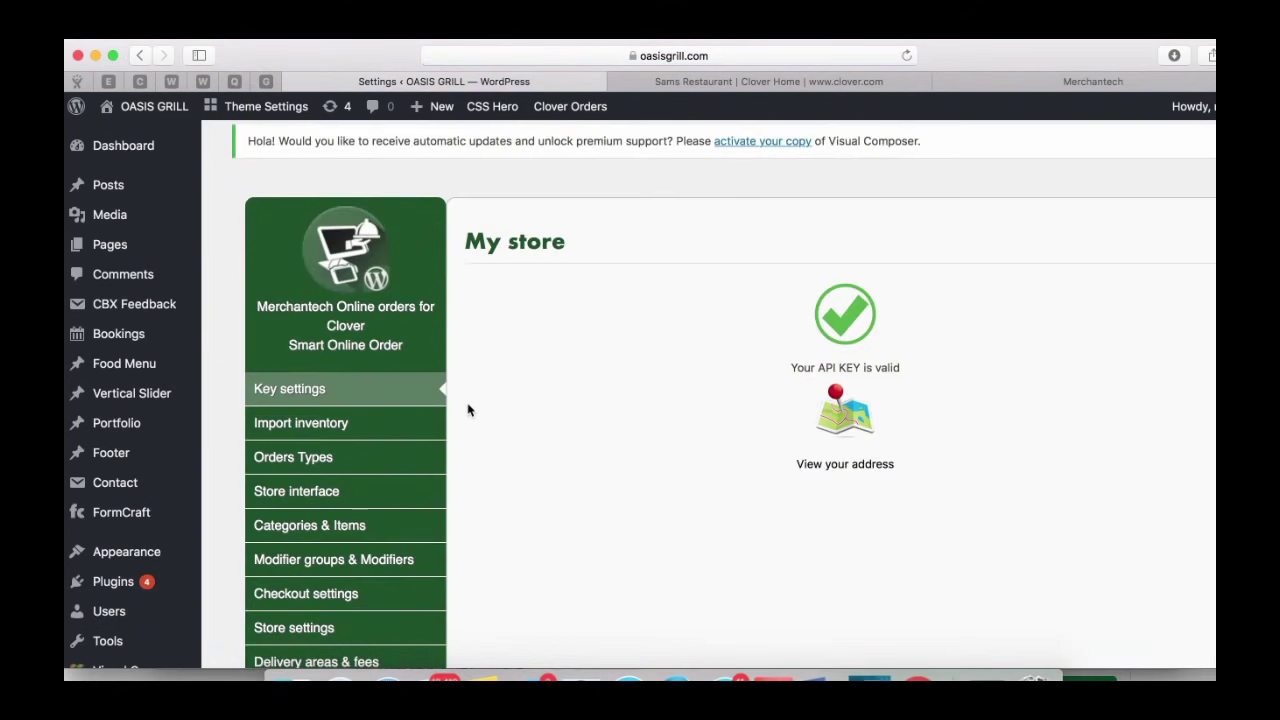
# - Import the Clover inventory into the Smart Online Order plugin
pyautogui.click(435, 423)
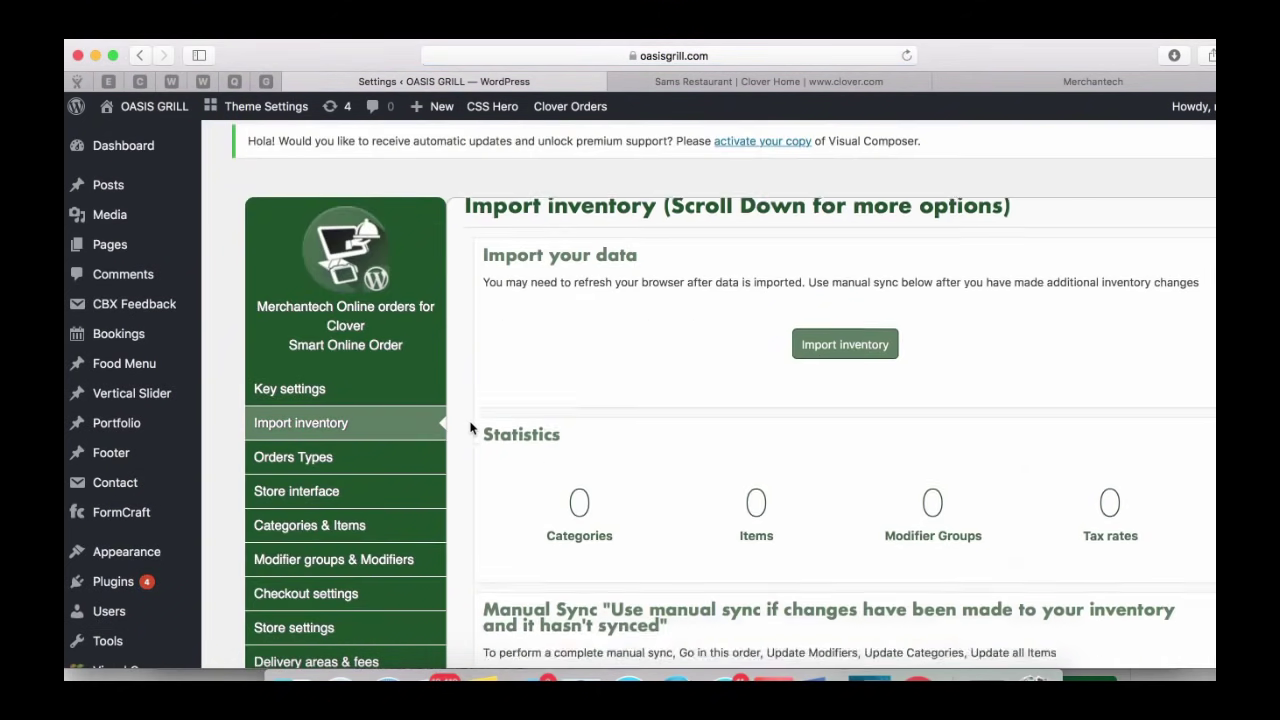
pyautogui.click(845, 387)
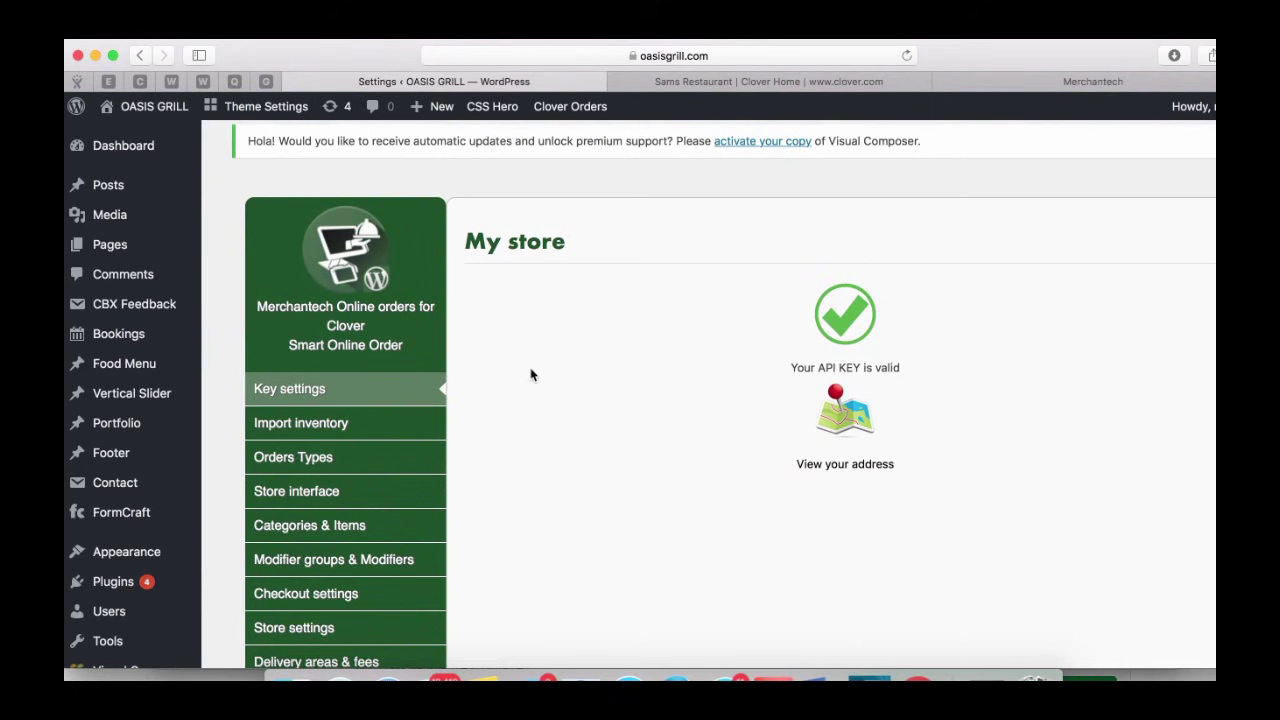
# - Review the import statistics for categories, items, modifier groups and tax rates, along with the manual sync options
pyautogui.click(370, 421)
pyautogui.scroll(-2, 601, 420)
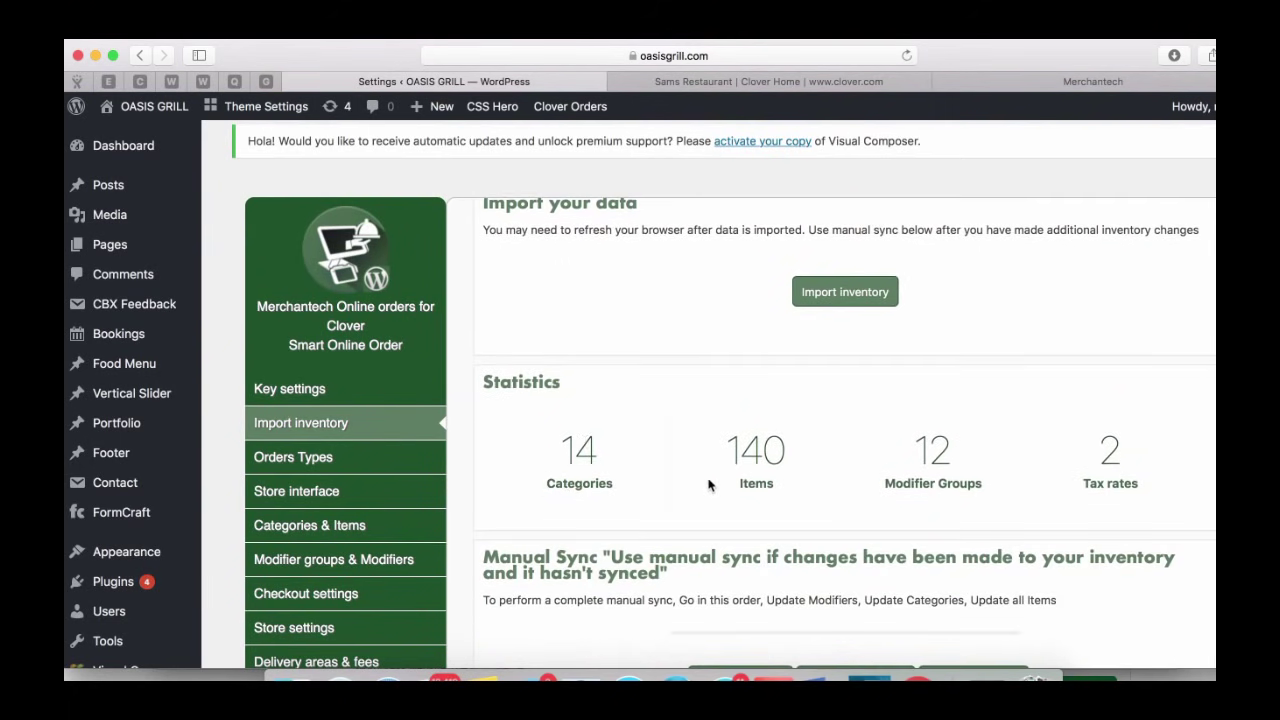
pyautogui.scroll(-3, 912, 488)
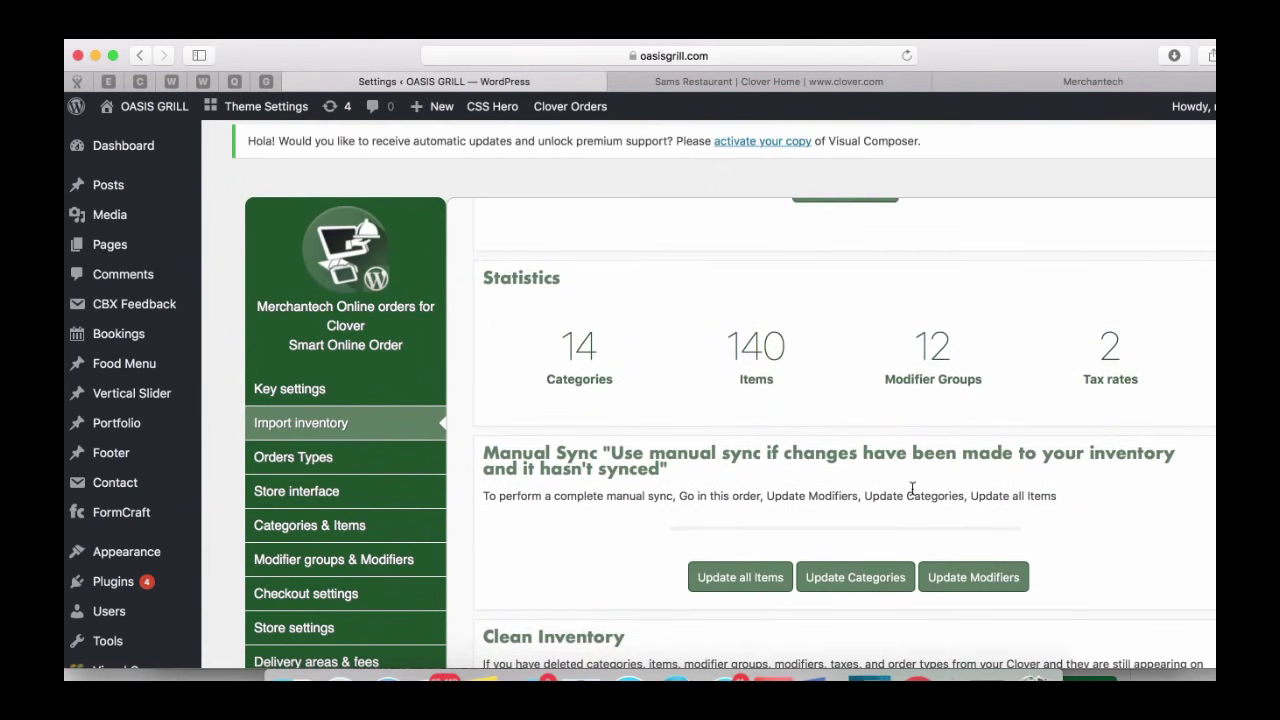
pyautogui.scroll(3, 820, 425)
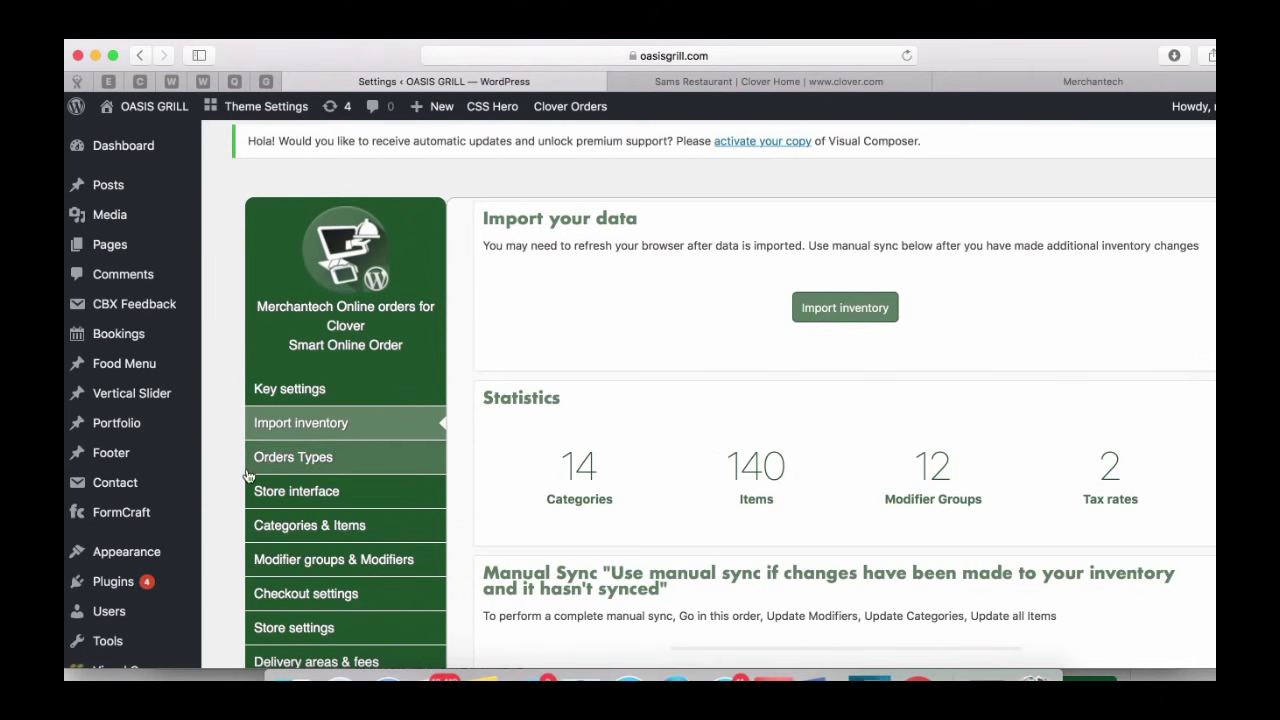
pyautogui.scroll(-3, 248, 475)
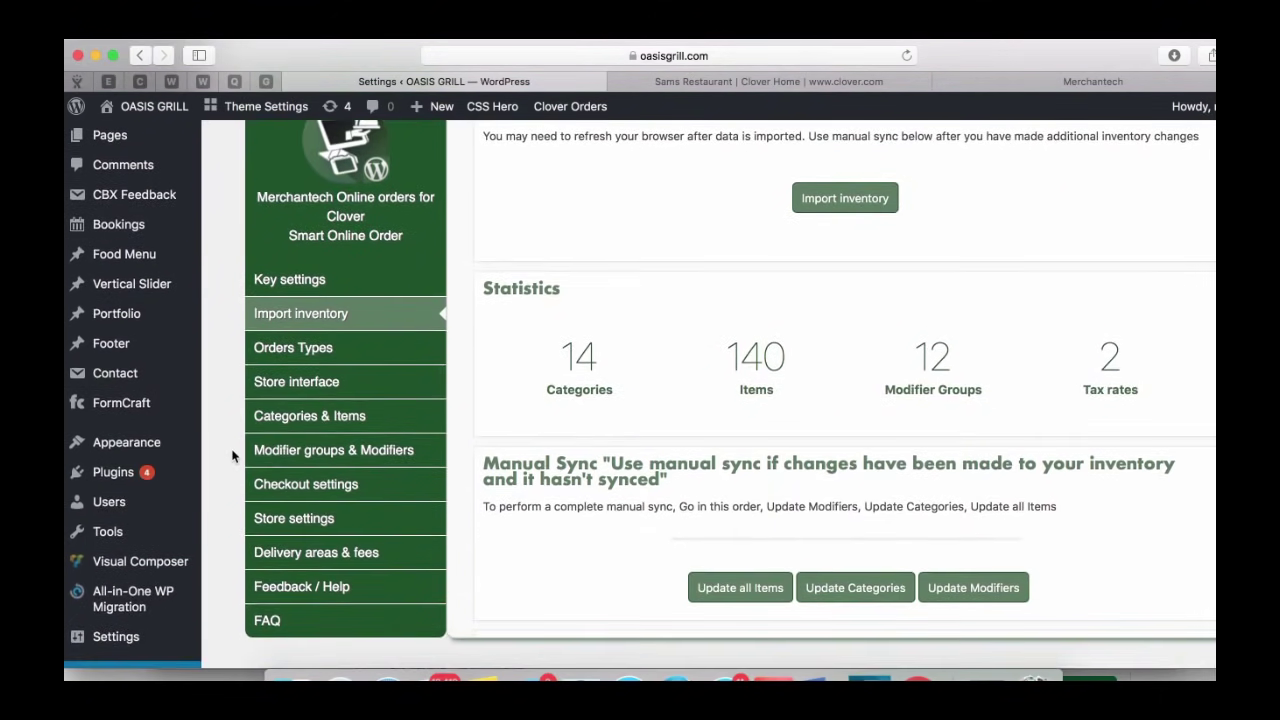
pyautogui.scroll(2, 232, 456)
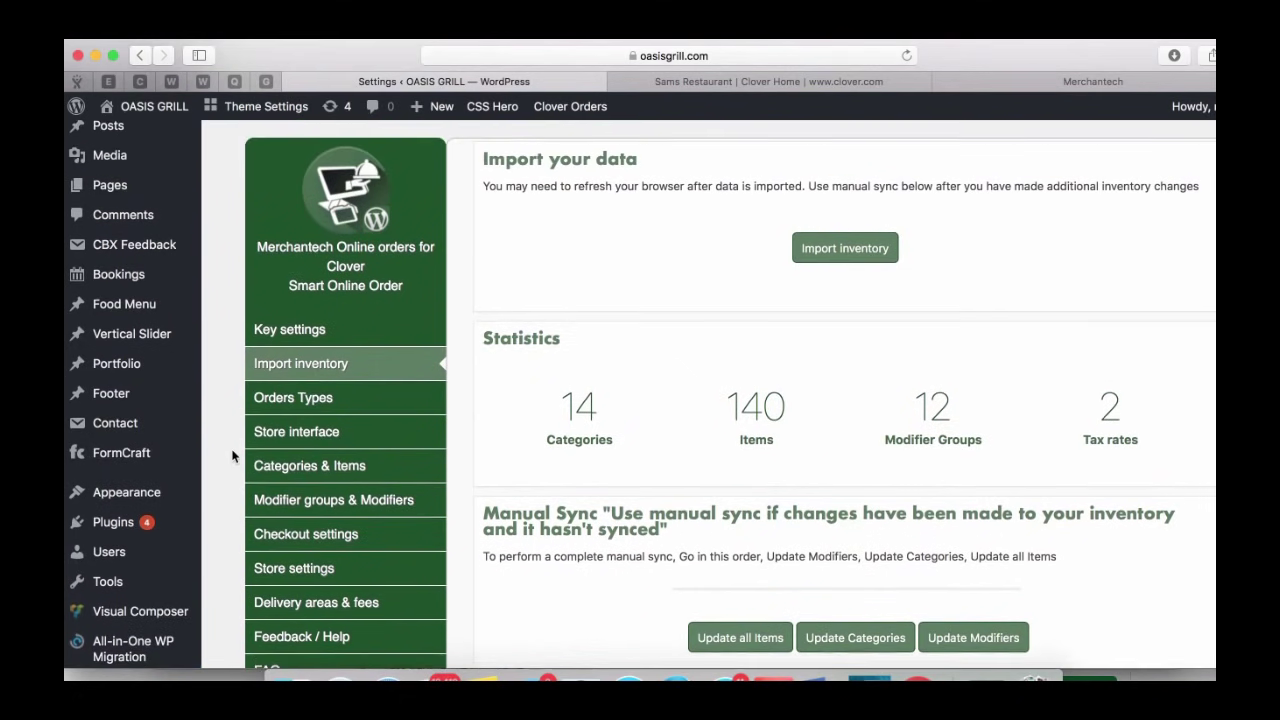
pyautogui.scroll(-1, 232, 456)
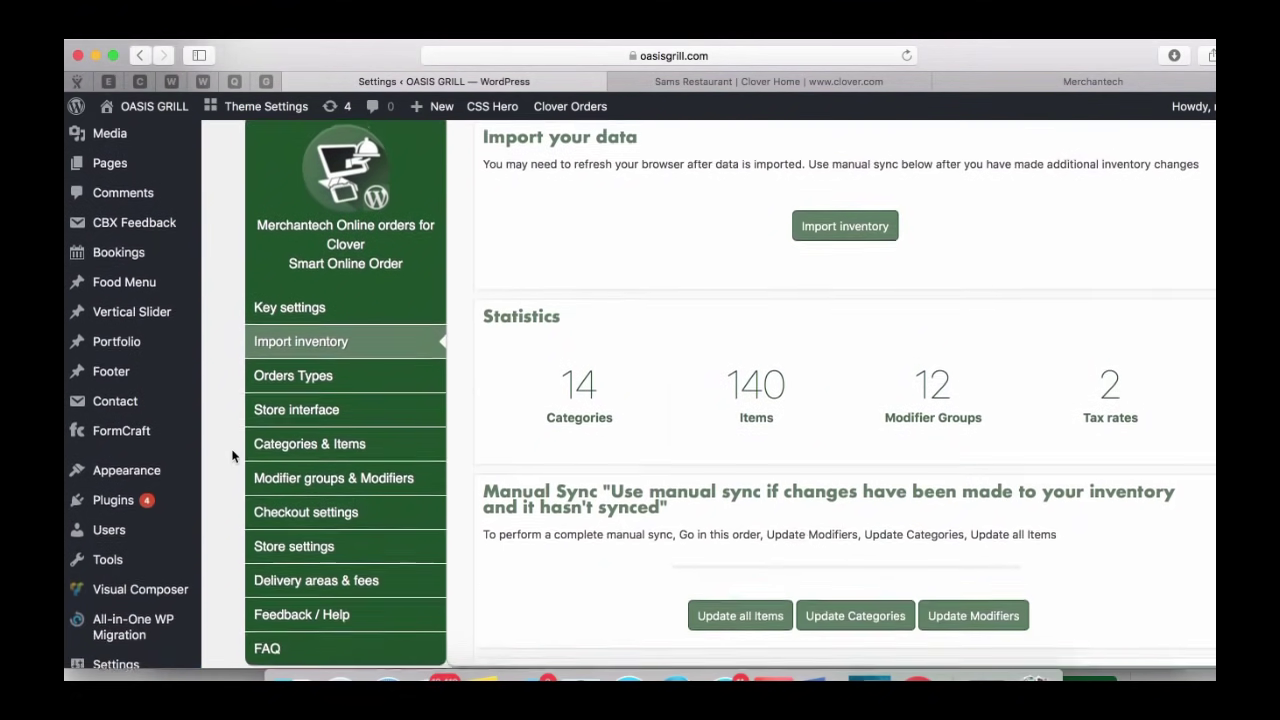
pyautogui.scroll(2, 232, 456)
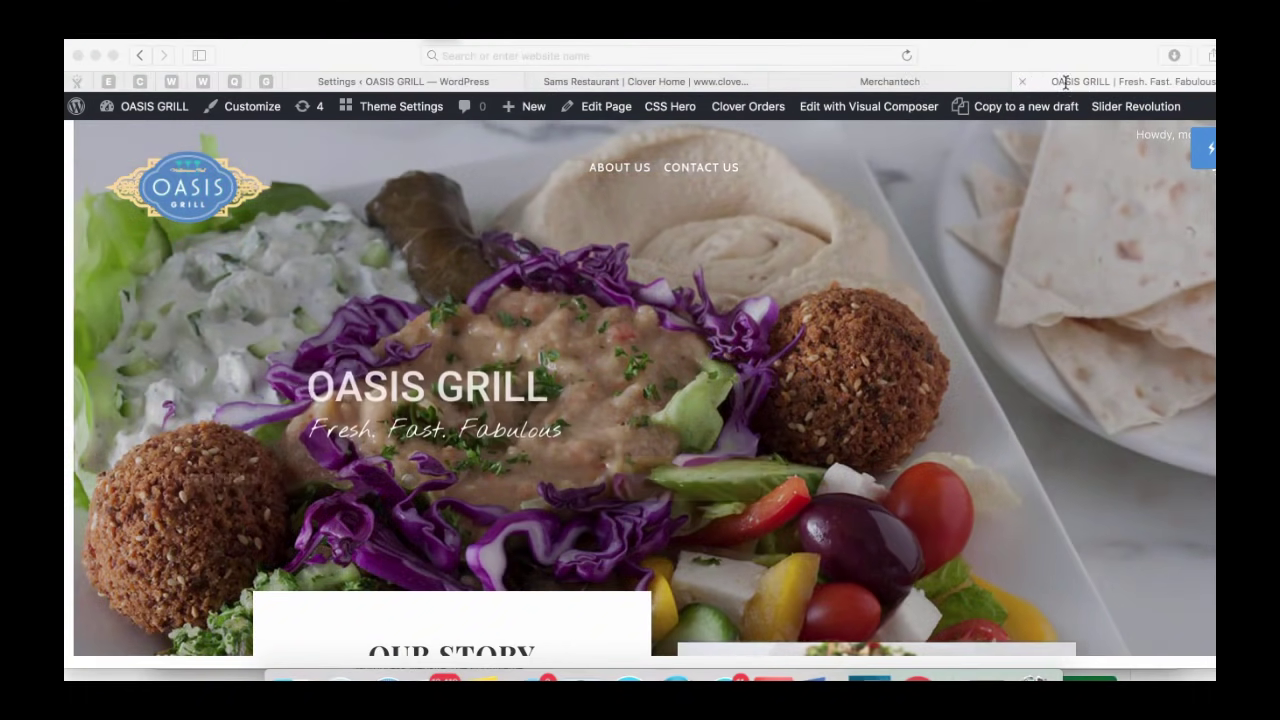
# - Load the restaurant's online ordering page at oasisgrill.com/store/ in the separate site tab
pyautogui.click(1065, 82)
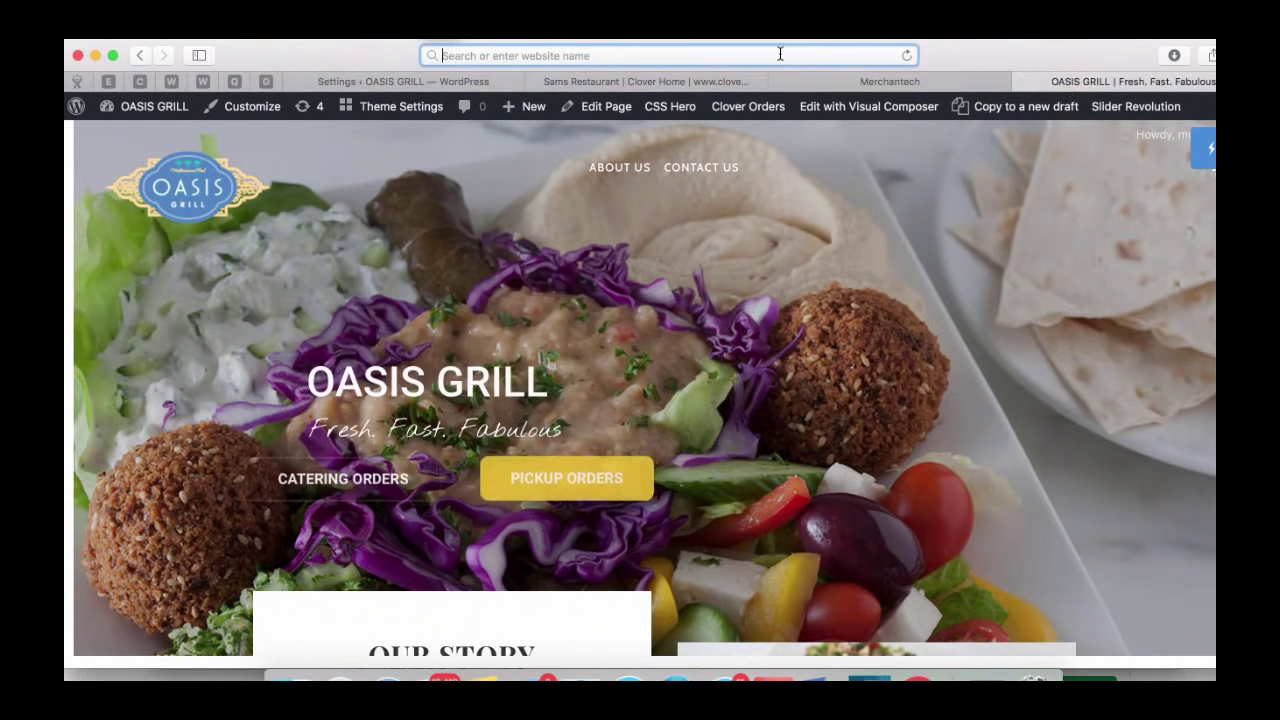
pyautogui.click(780, 53)
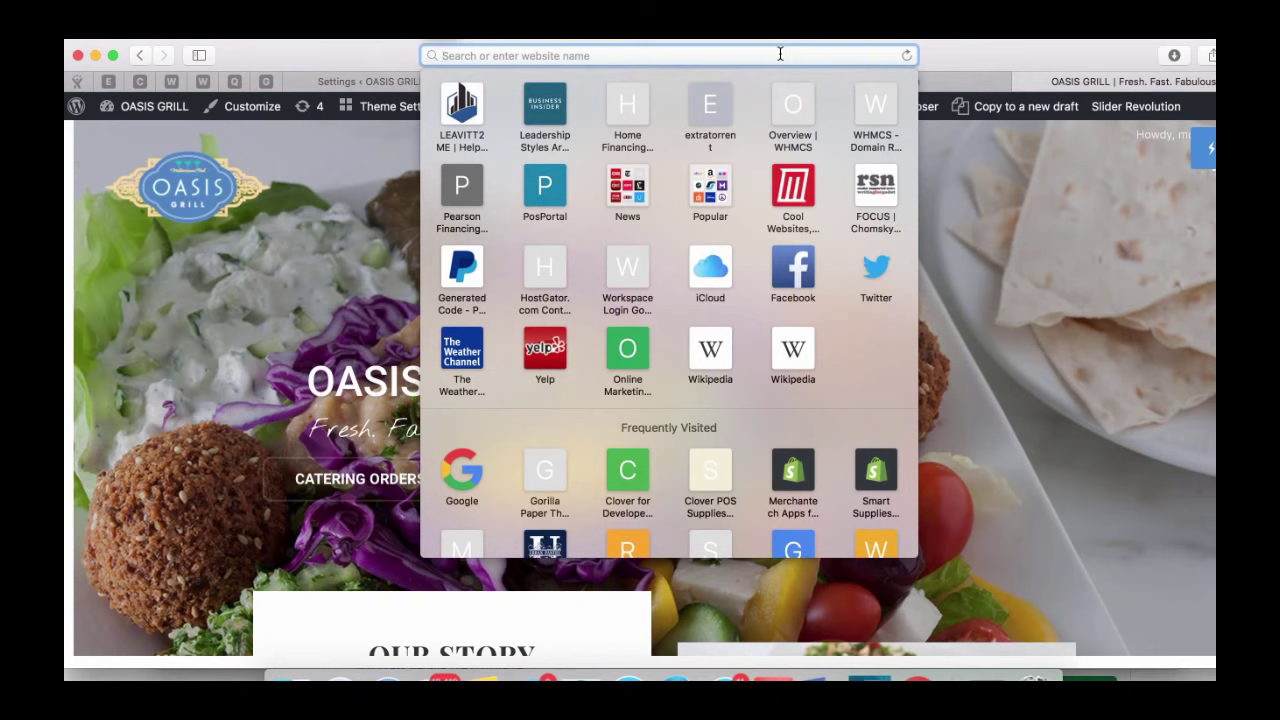
pyautogui.write('o')
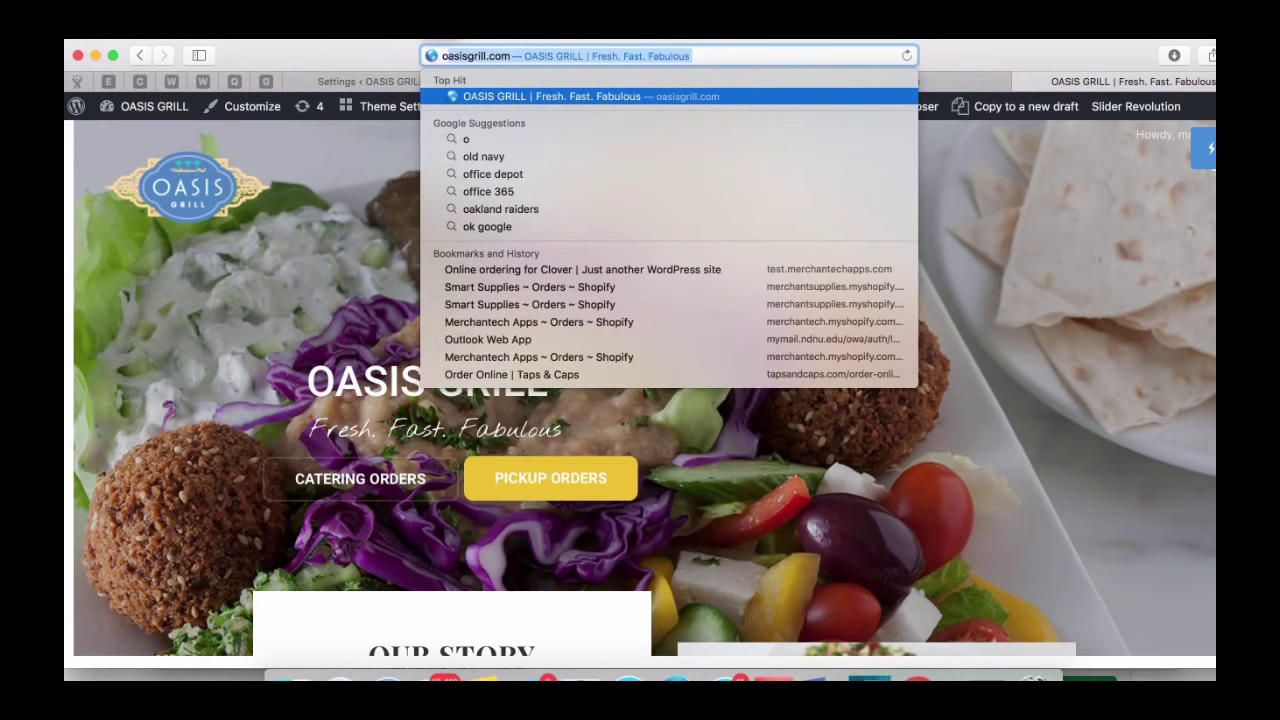
pyautogui.click(512, 56)
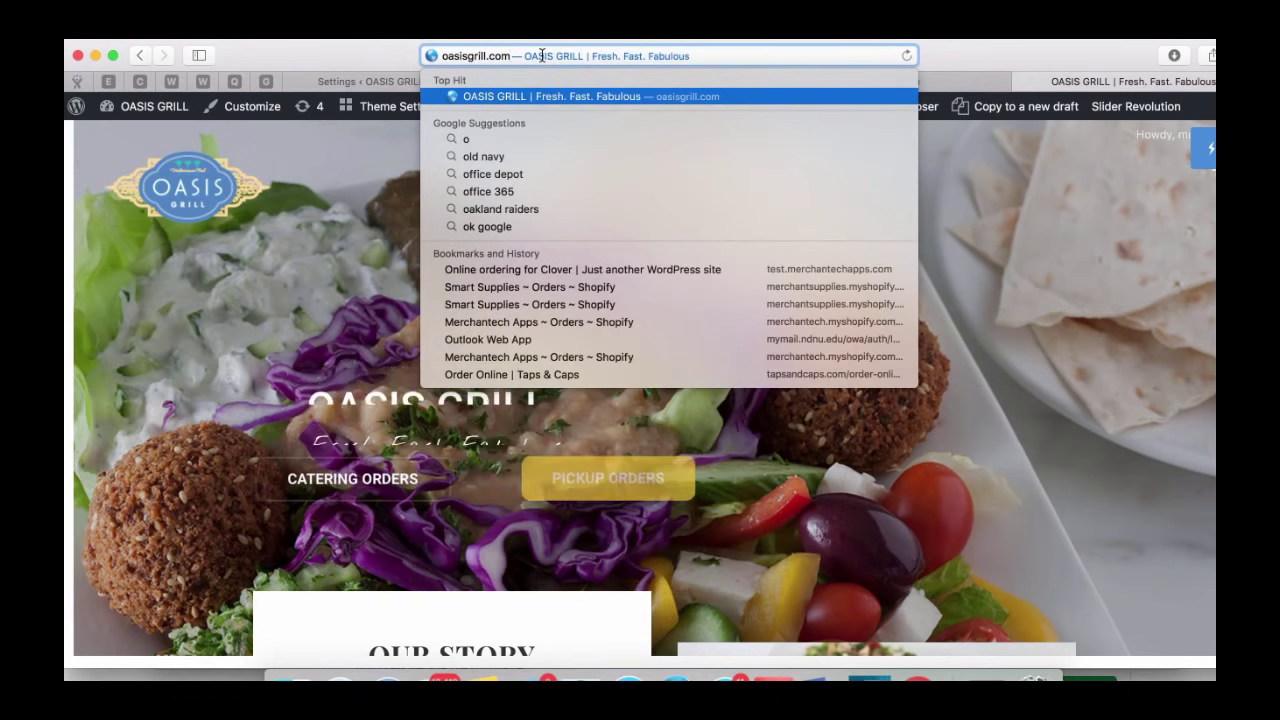
pyautogui.write('/store/')
pyautogui.press('Return')
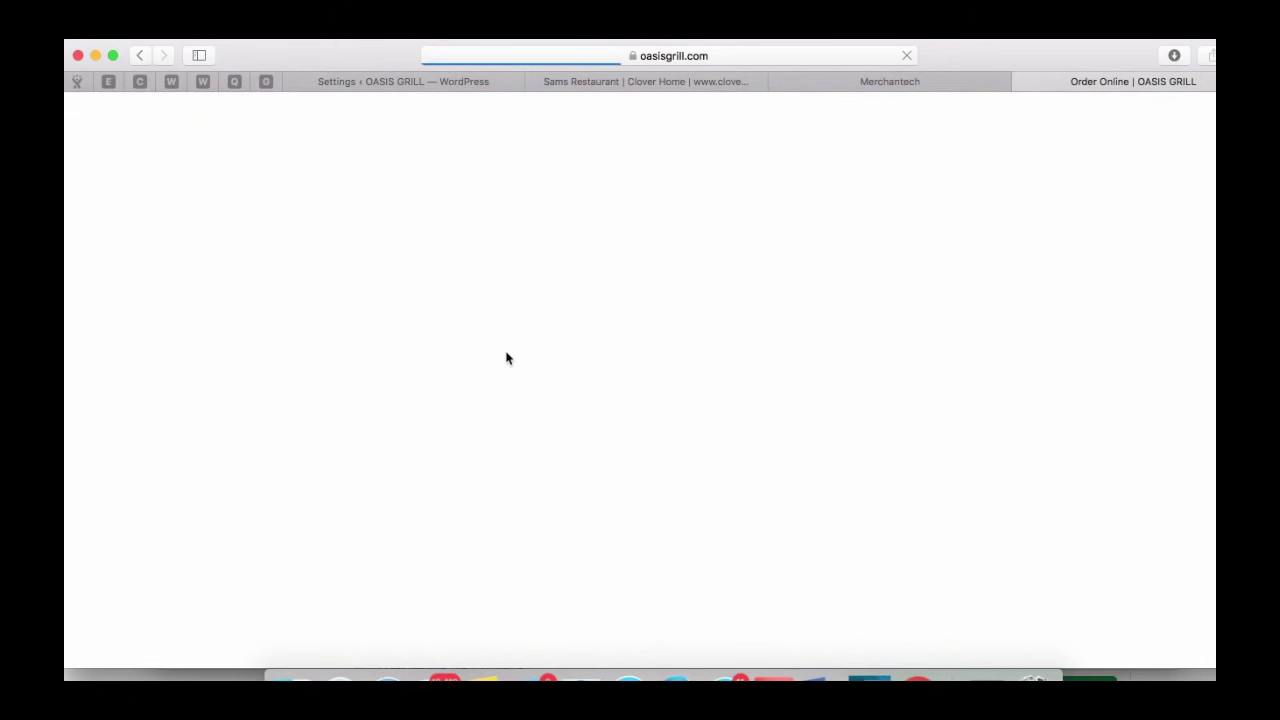
pyautogui.scroll(-1, 476, 304)
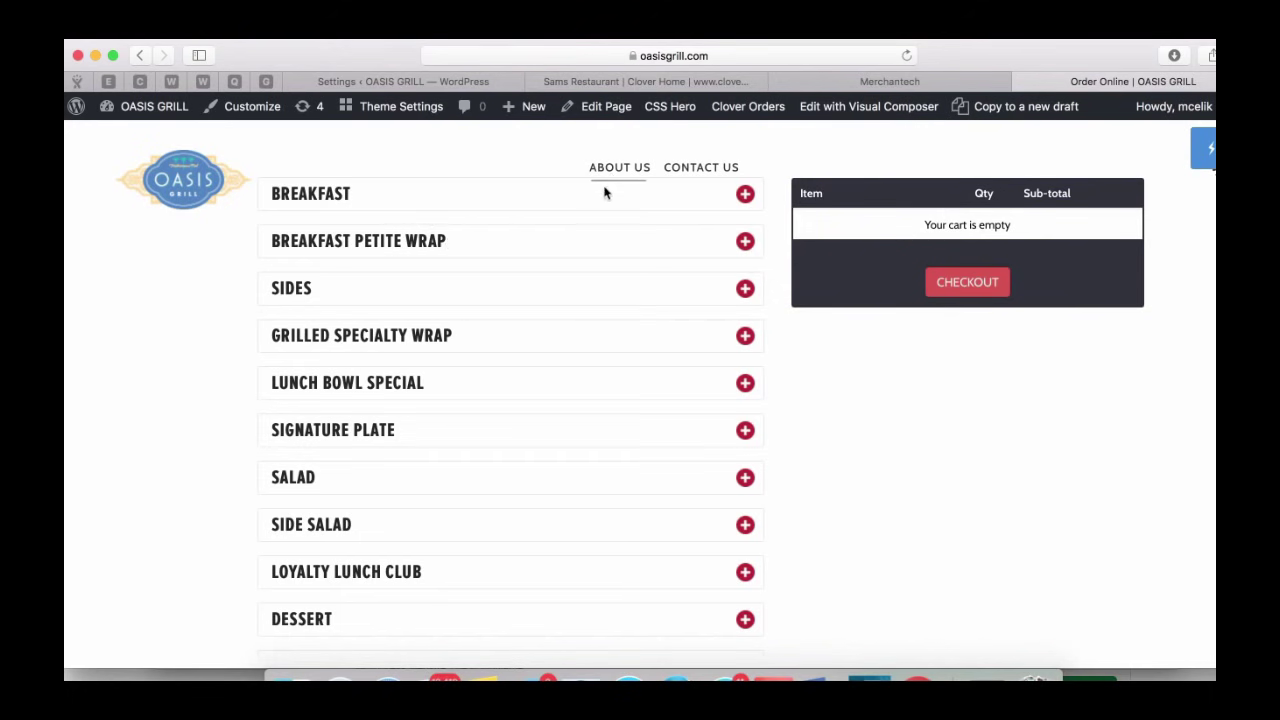
# - Switch the plugin's store layout to Store interface 4, keep its default customization options, and save the changes
pyautogui.click(440, 88)
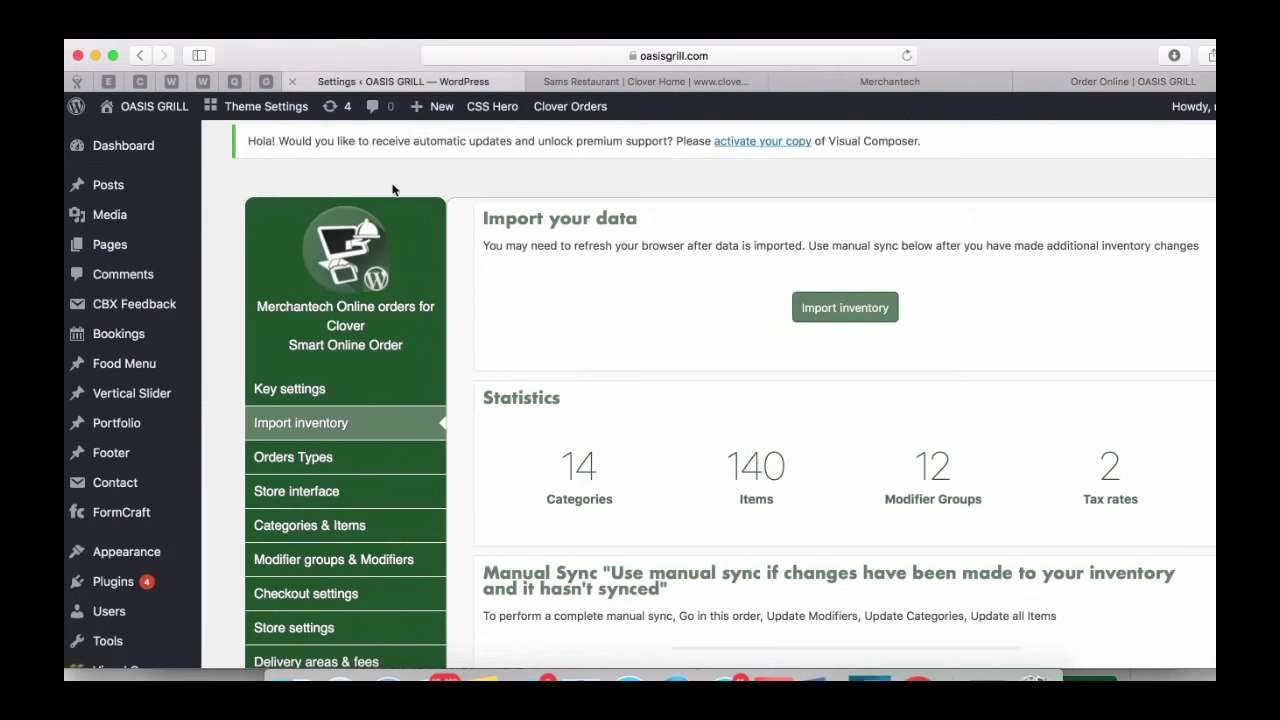
pyautogui.click(345, 491)
pyautogui.scroll(-4, 566, 442)
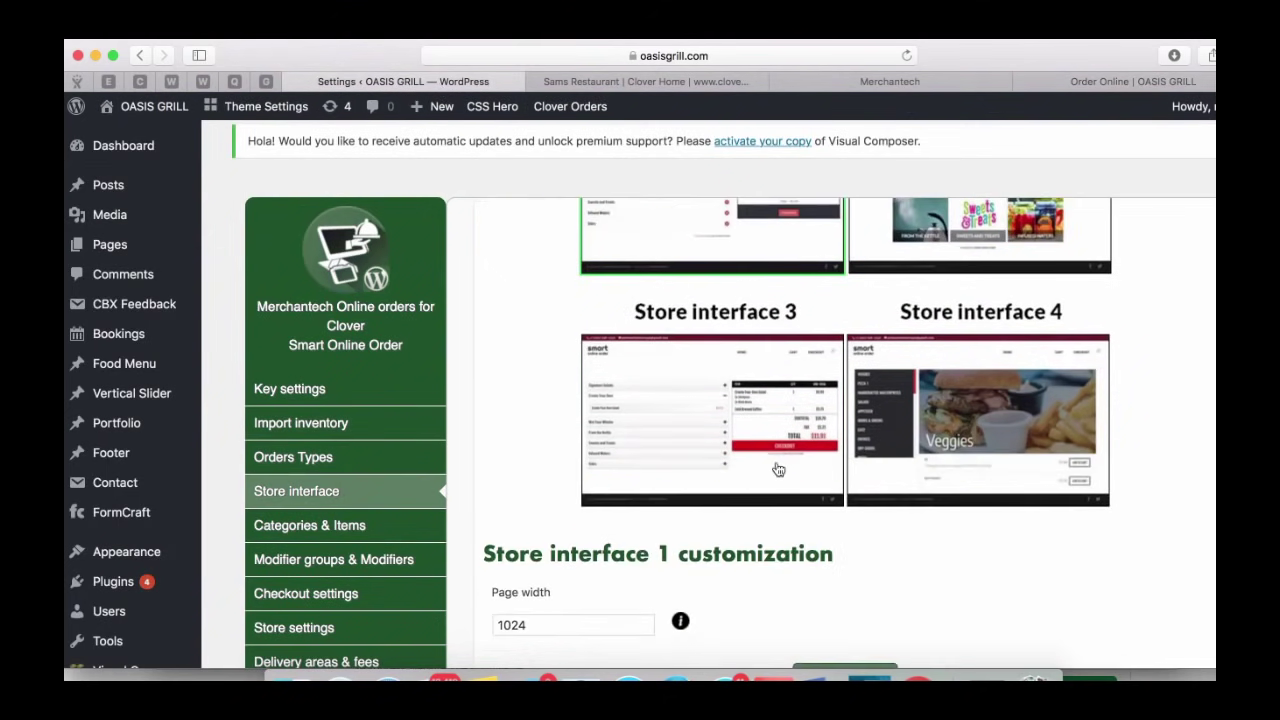
pyautogui.click(973, 439)
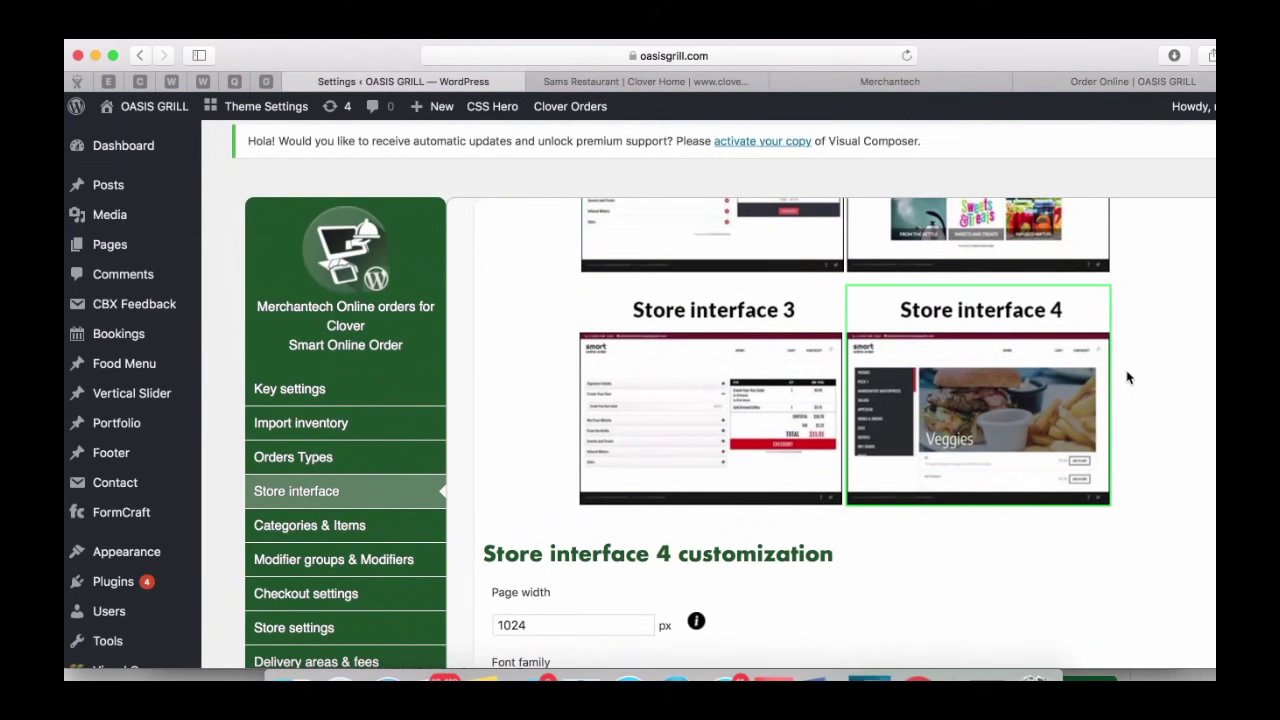
pyautogui.scroll(2, 1130, 373)
pyautogui.scroll(-7, 1127, 361)
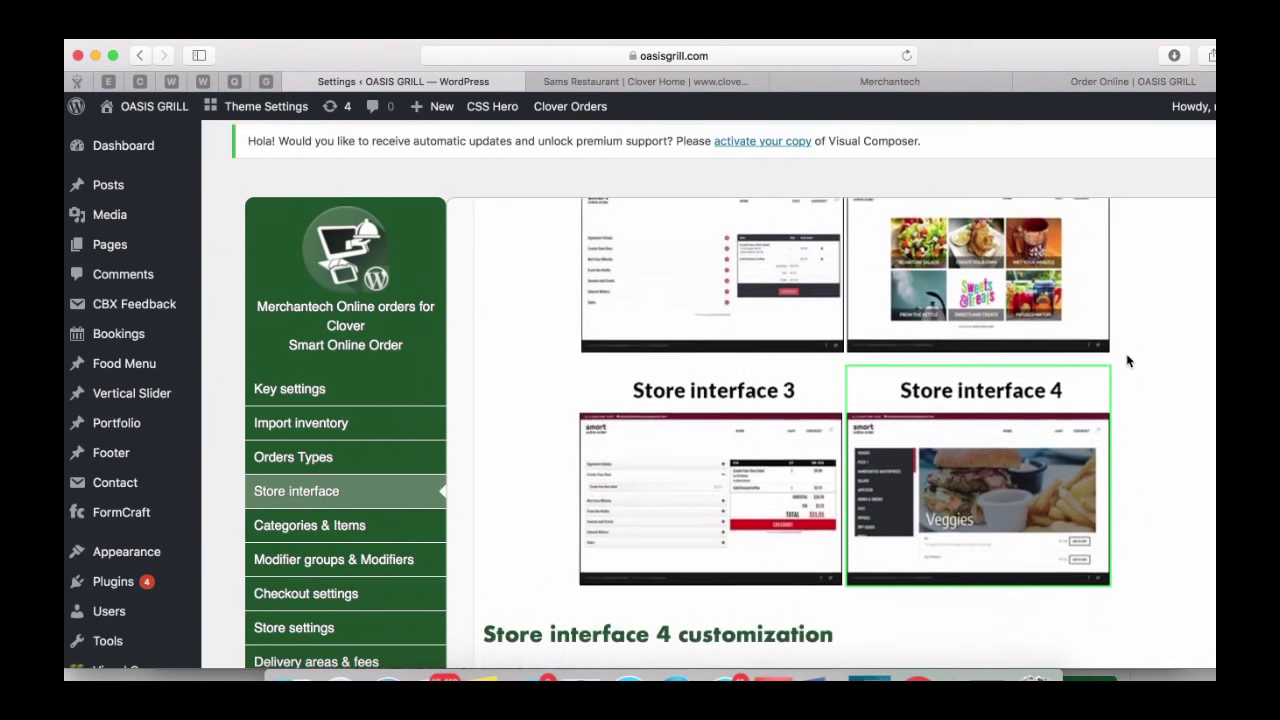
pyautogui.scroll(-3, 876, 503)
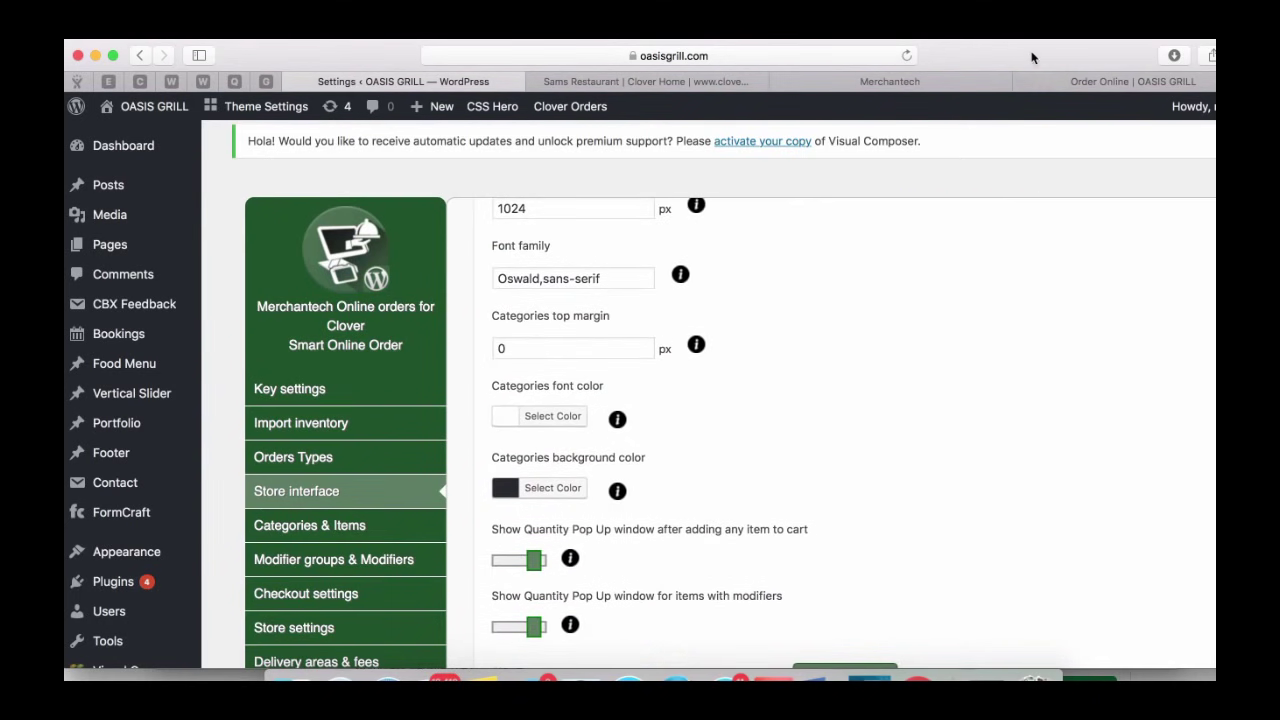
pyautogui.moveTo(1040, 46); pyautogui.dragTo(1040, 16)
pyautogui.scroll(-7, 846, 580)
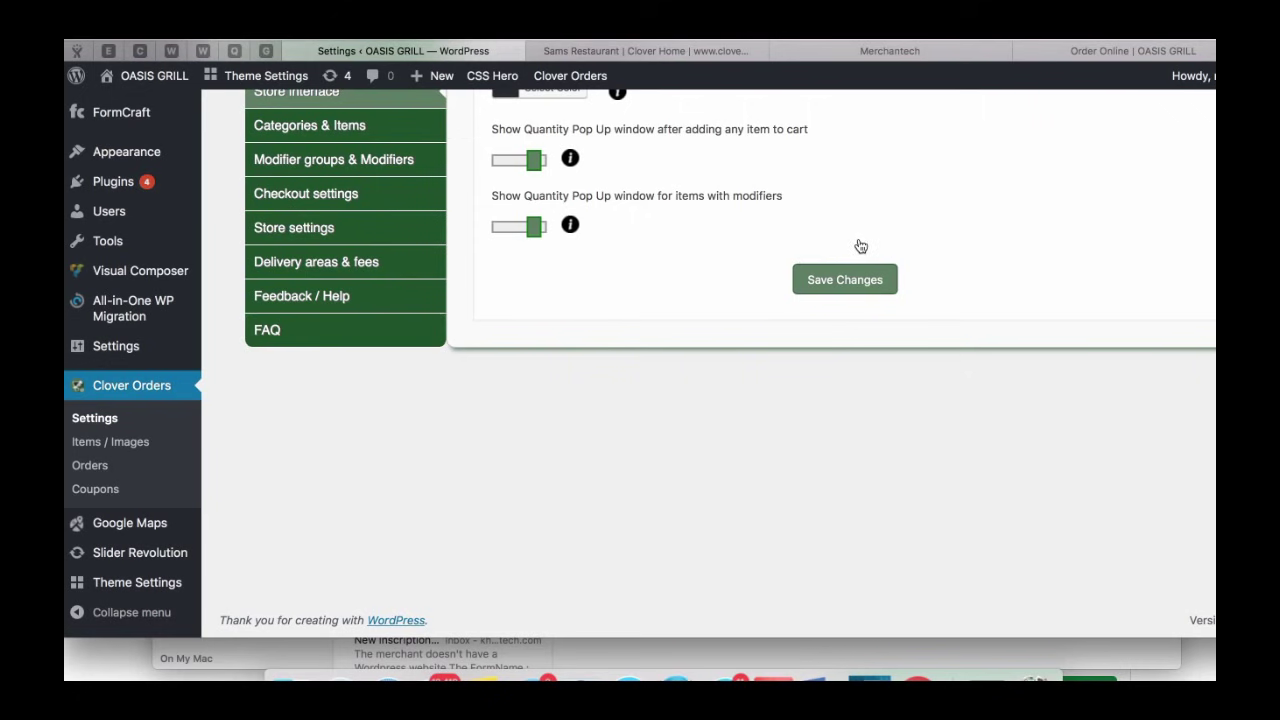
pyautogui.click(806, 263)
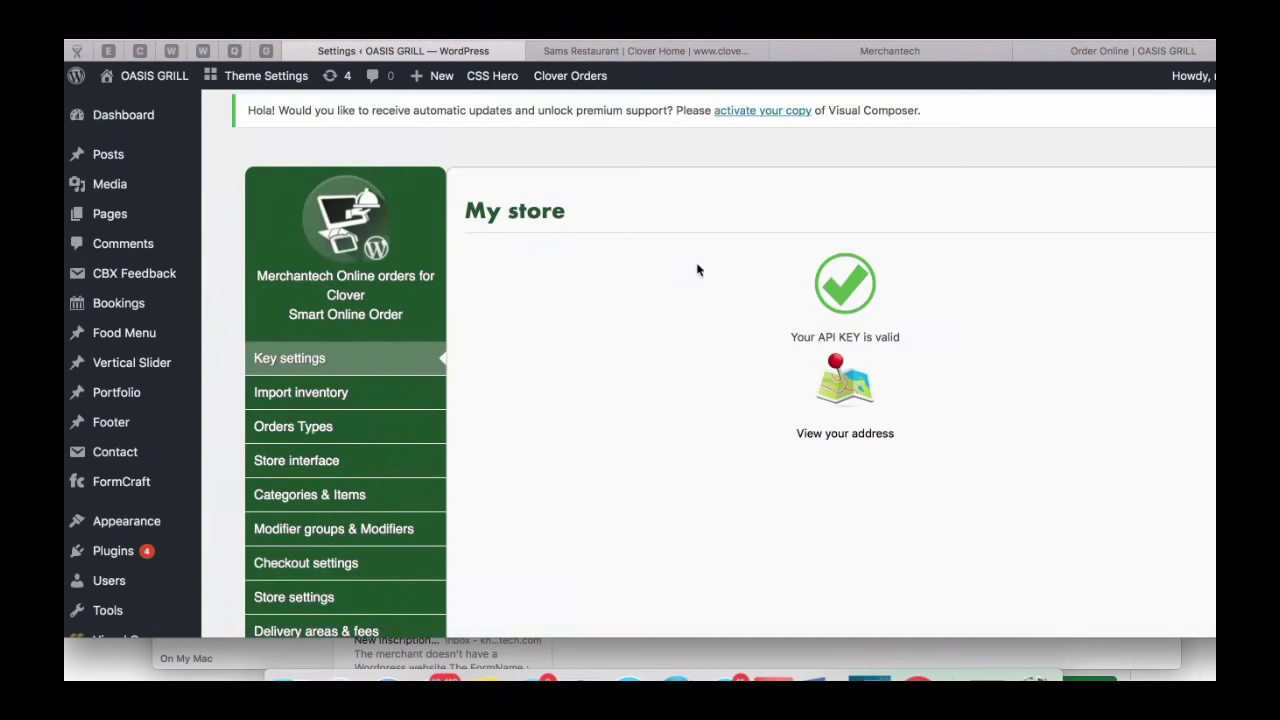
# - Check the online ordering page with the new store interface, including its category list and Breakfast items
pyautogui.click(1068, 50)
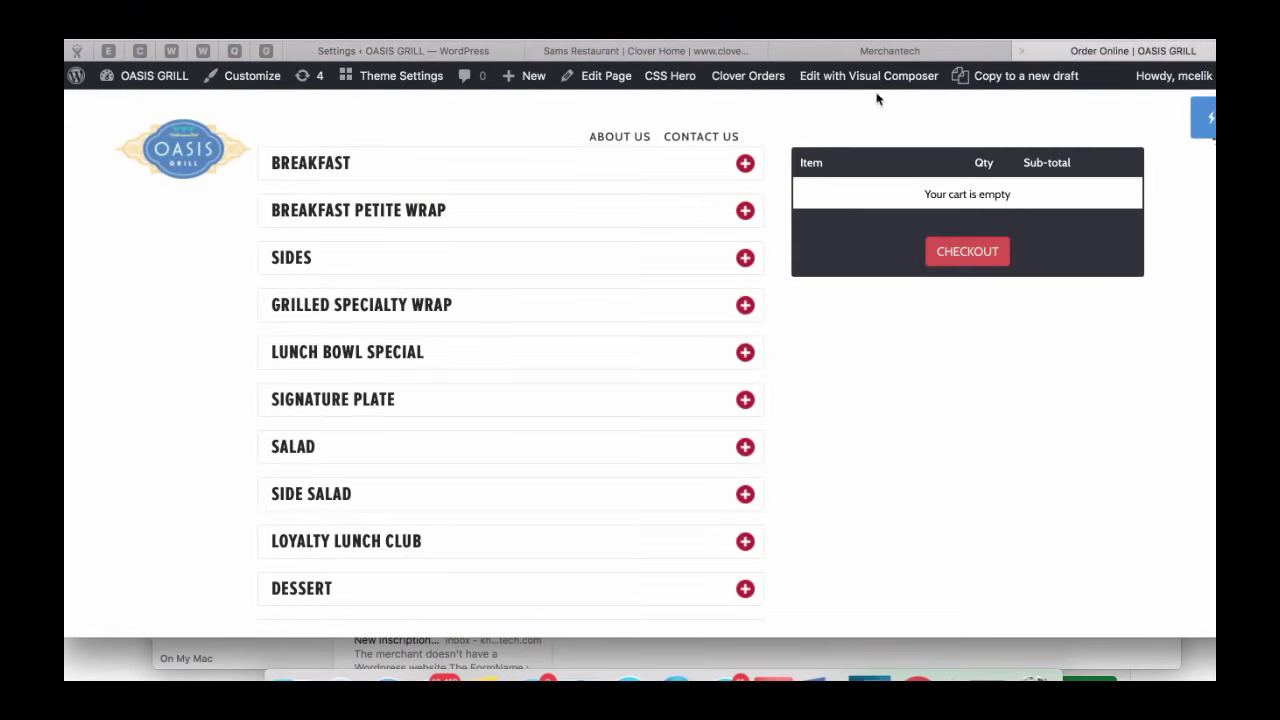
pyautogui.moveTo(939, 51)
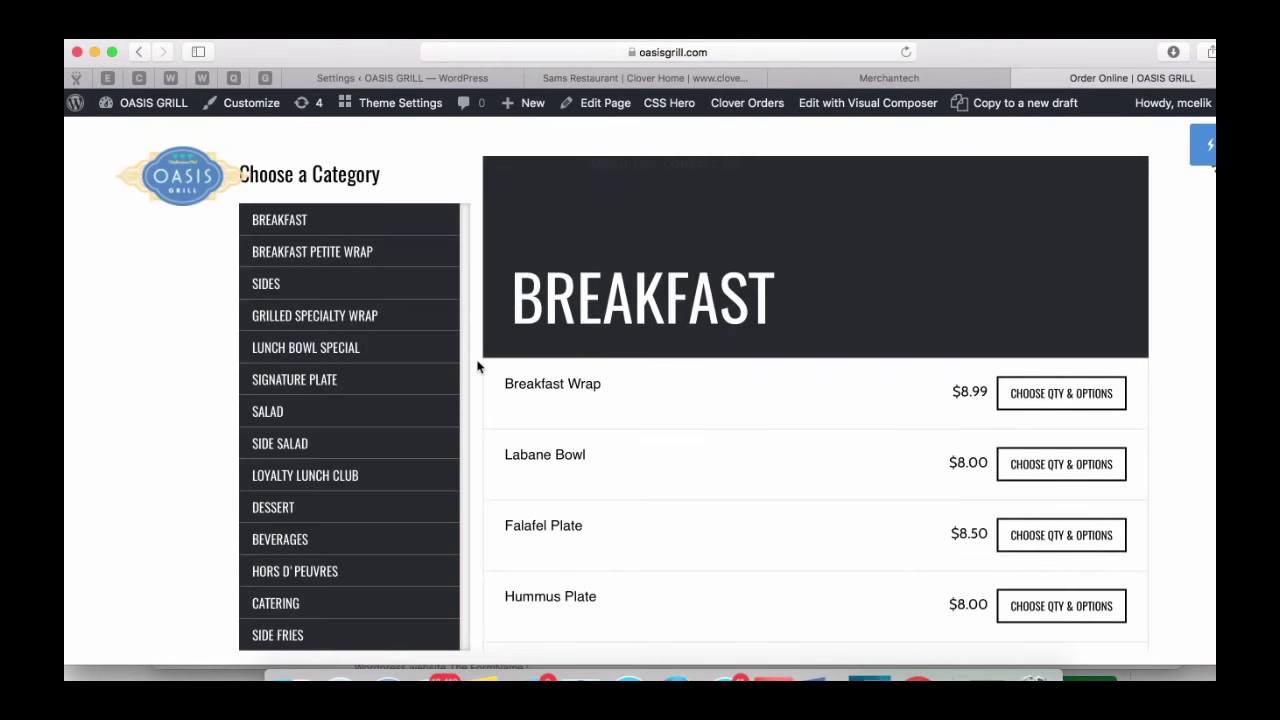
pyautogui.scroll(-4, 470, 346)
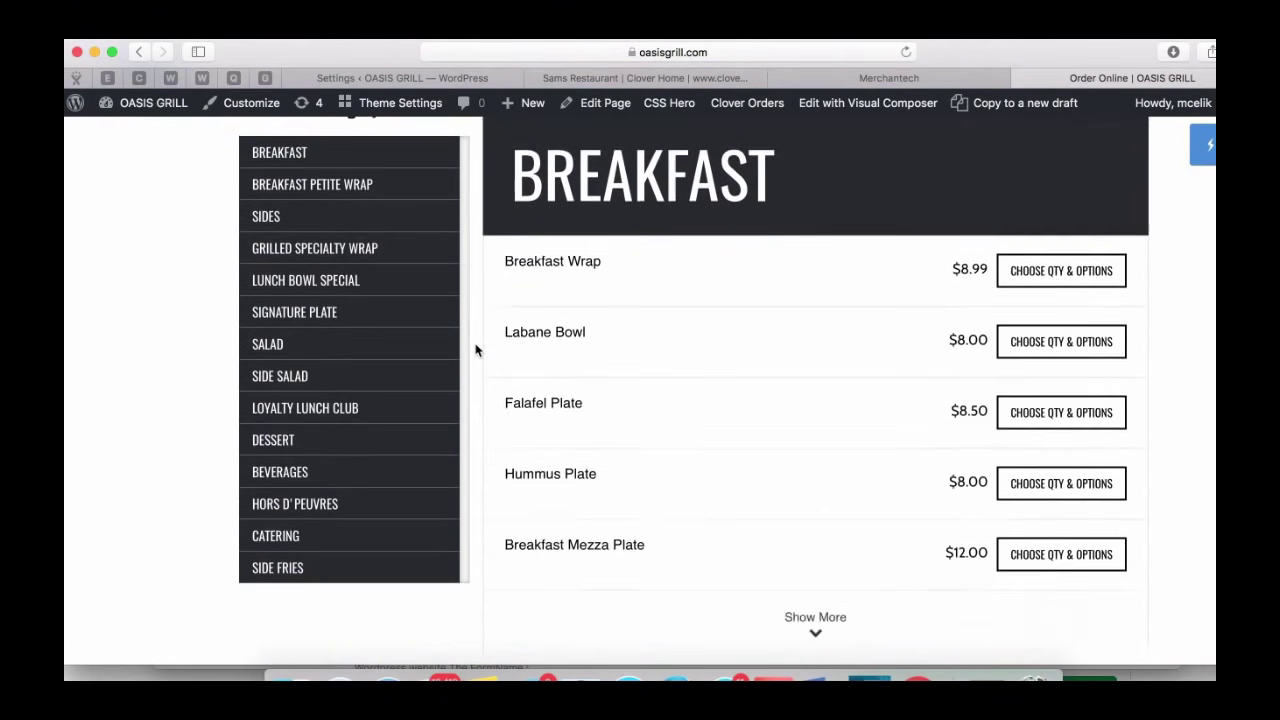
pyautogui.scroll(3, 476, 349)
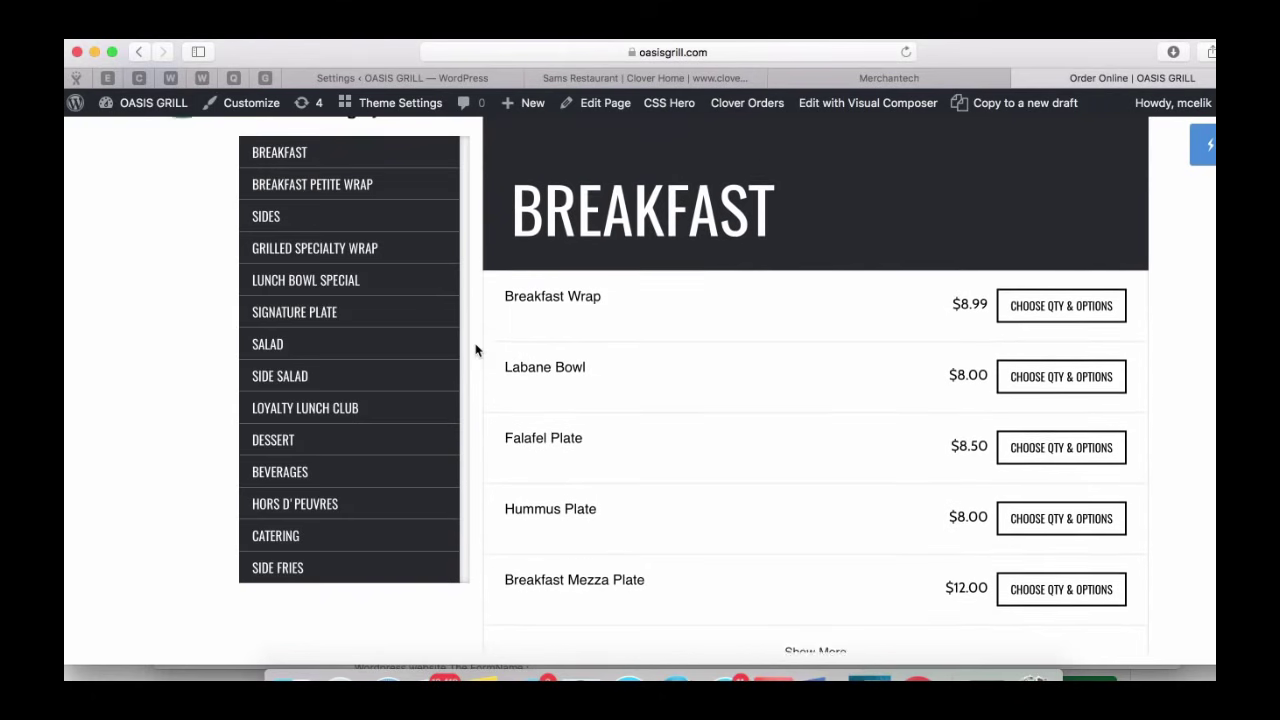
pyautogui.scroll(1, 476, 349)
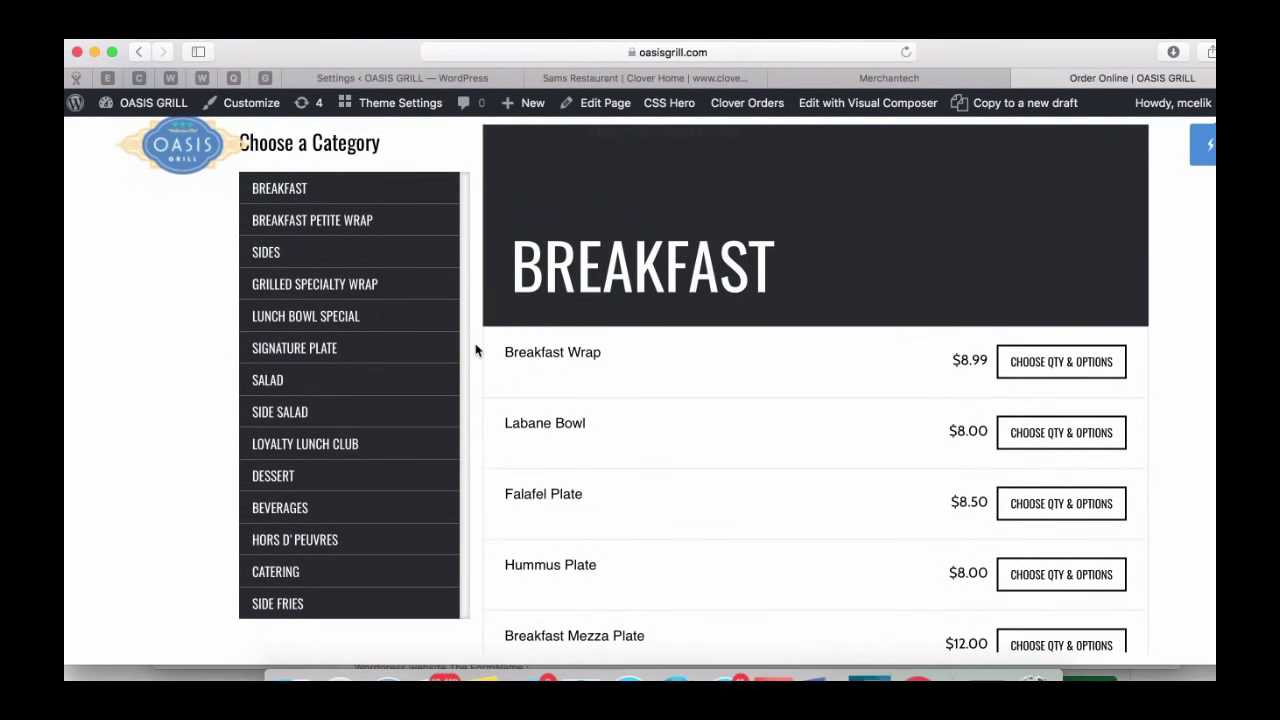
# - In the plugin's category settings, assign the grilled wrap and falafel photo from the media library as the BREAKFAST category picture
pyautogui.click(455, 80)
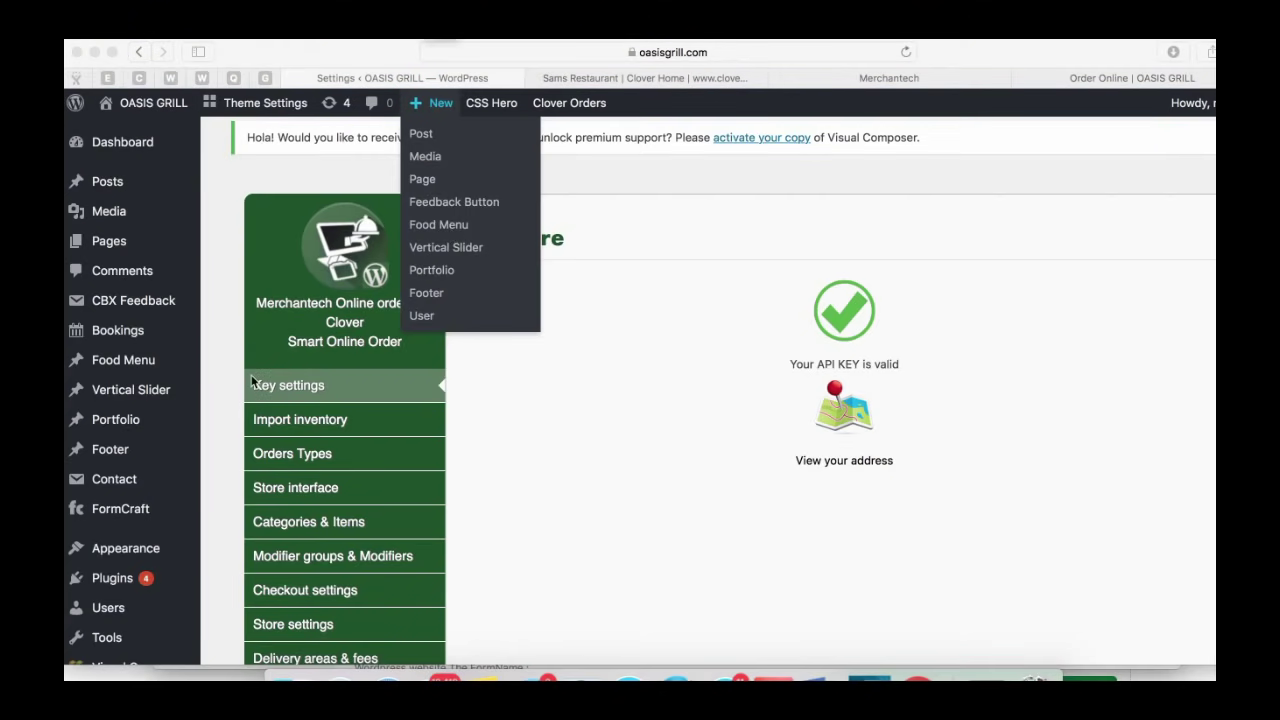
pyautogui.scroll(-3, 229, 486)
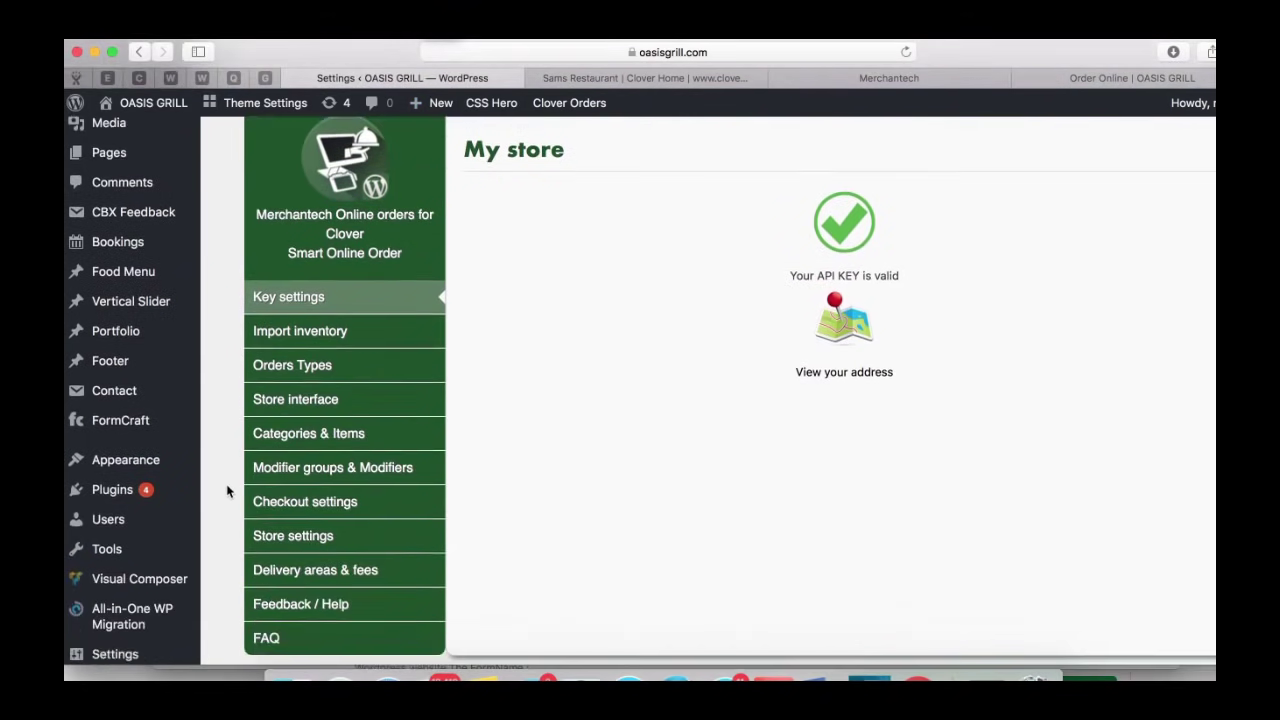
pyautogui.click(294, 425)
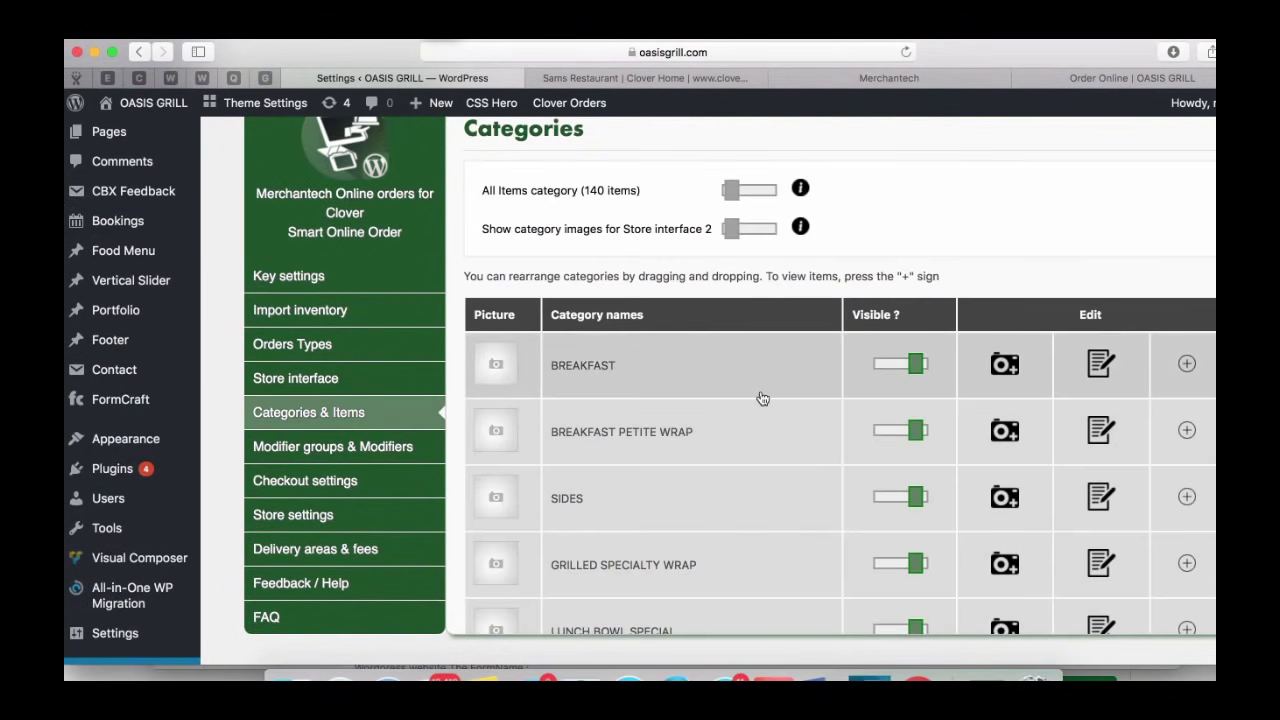
pyautogui.click(1005, 366)
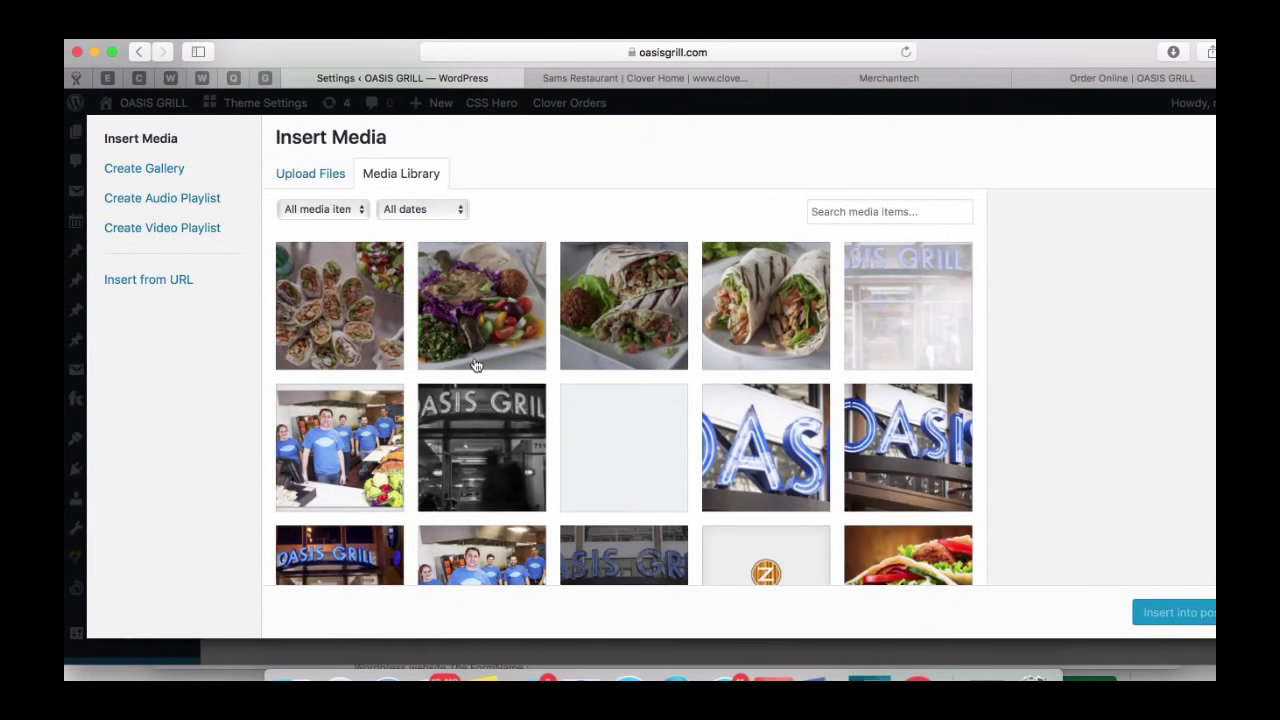
pyautogui.scroll(-1, 500, 340)
pyautogui.scroll(1, 540, 340)
pyautogui.click(598, 330)
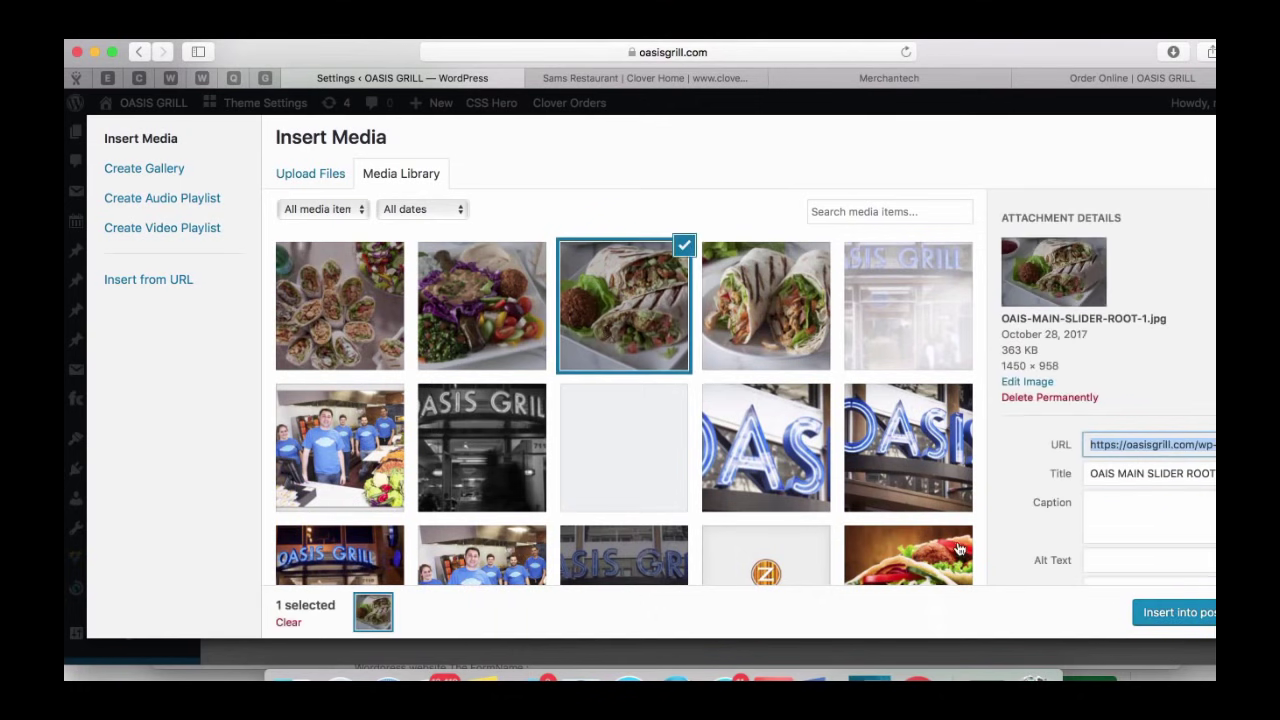
pyautogui.click(1170, 612)
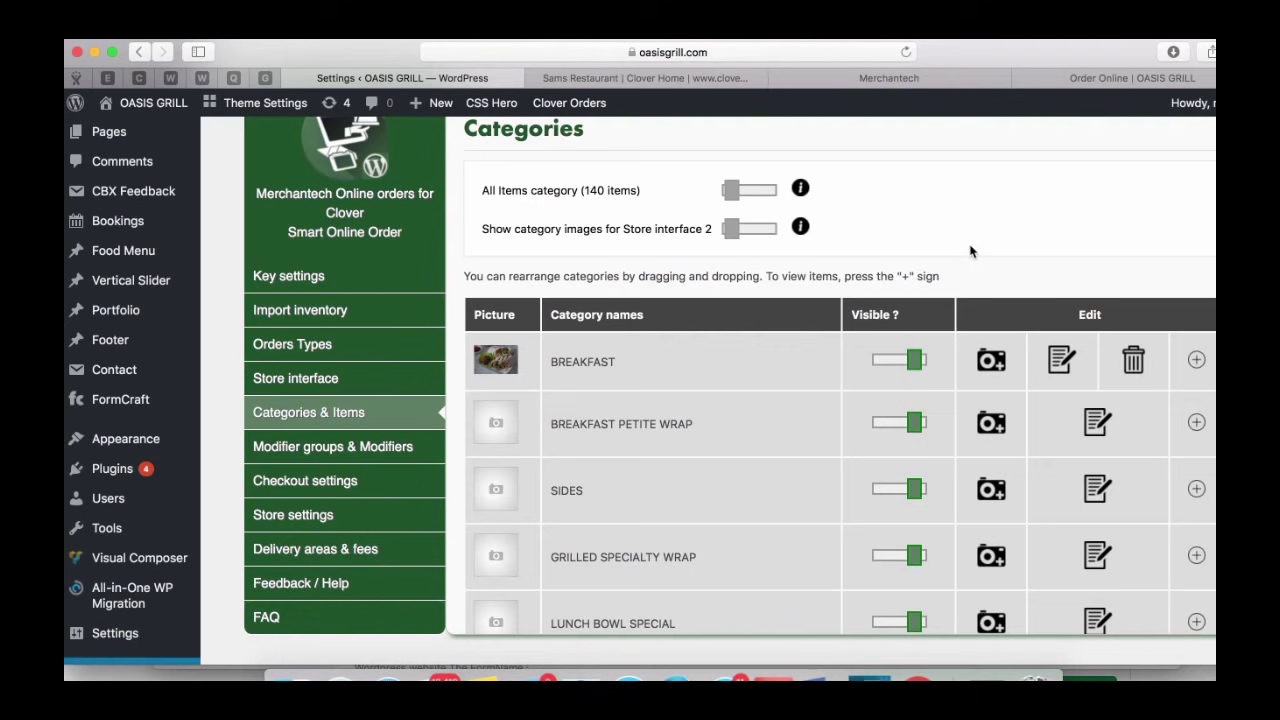
# - Reload the online ordering page and check the Breakfast category's header image
pyautogui.click(1062, 80)
pyautogui.click(906, 51)
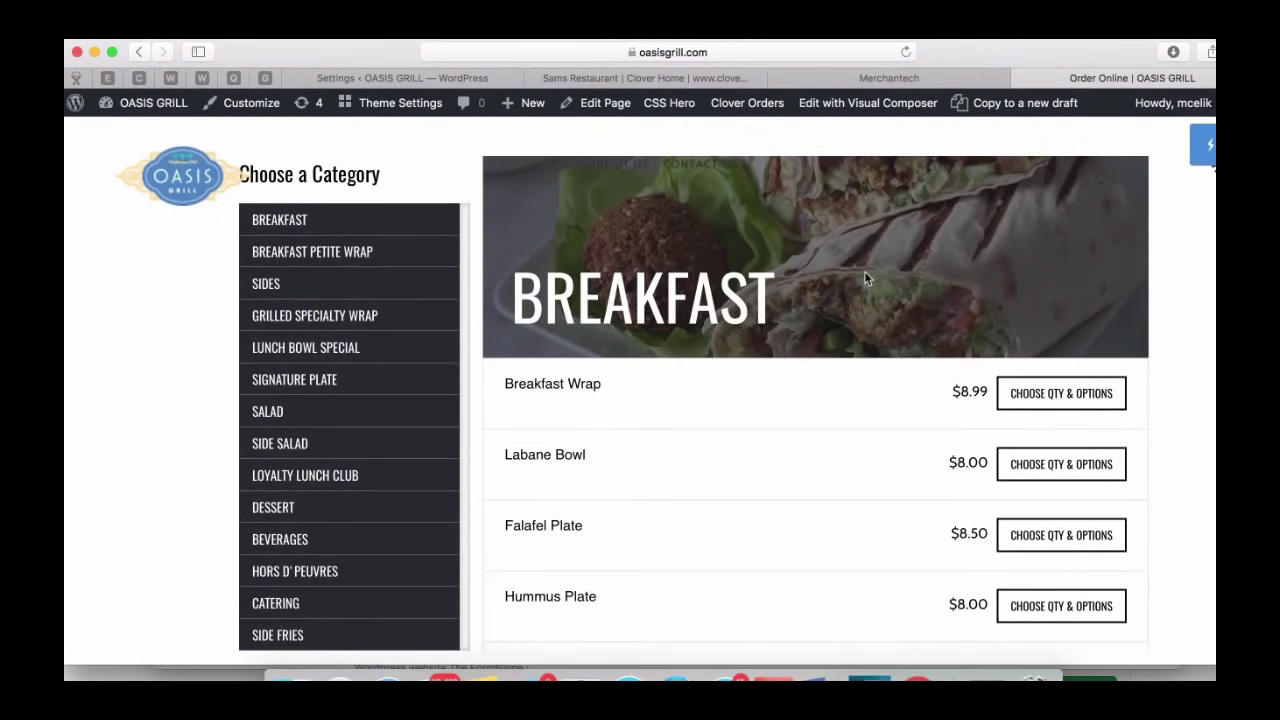
pyautogui.scroll(-2, 826, 443)
pyautogui.scroll(1, 826, 443)
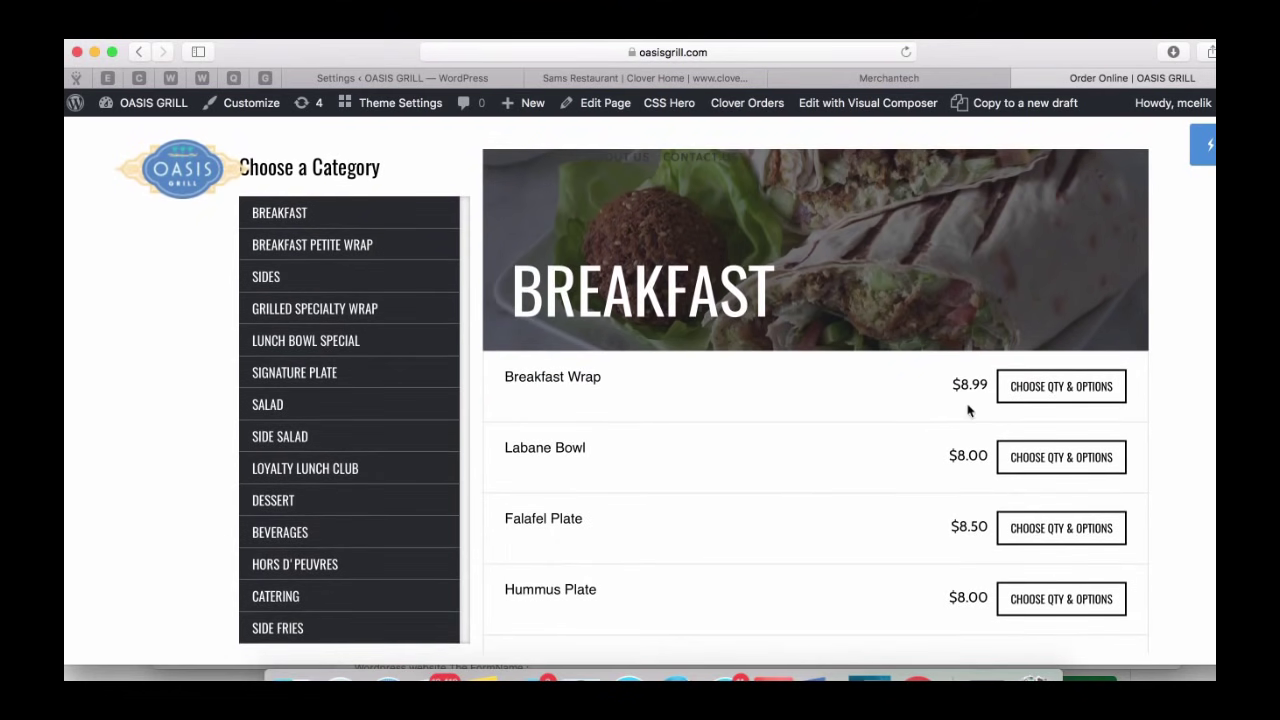
# - Start ordering the Breakfast Wrap, try the Custom Quantity option, and add it with a quantity of 1
pyautogui.click(1038, 388)
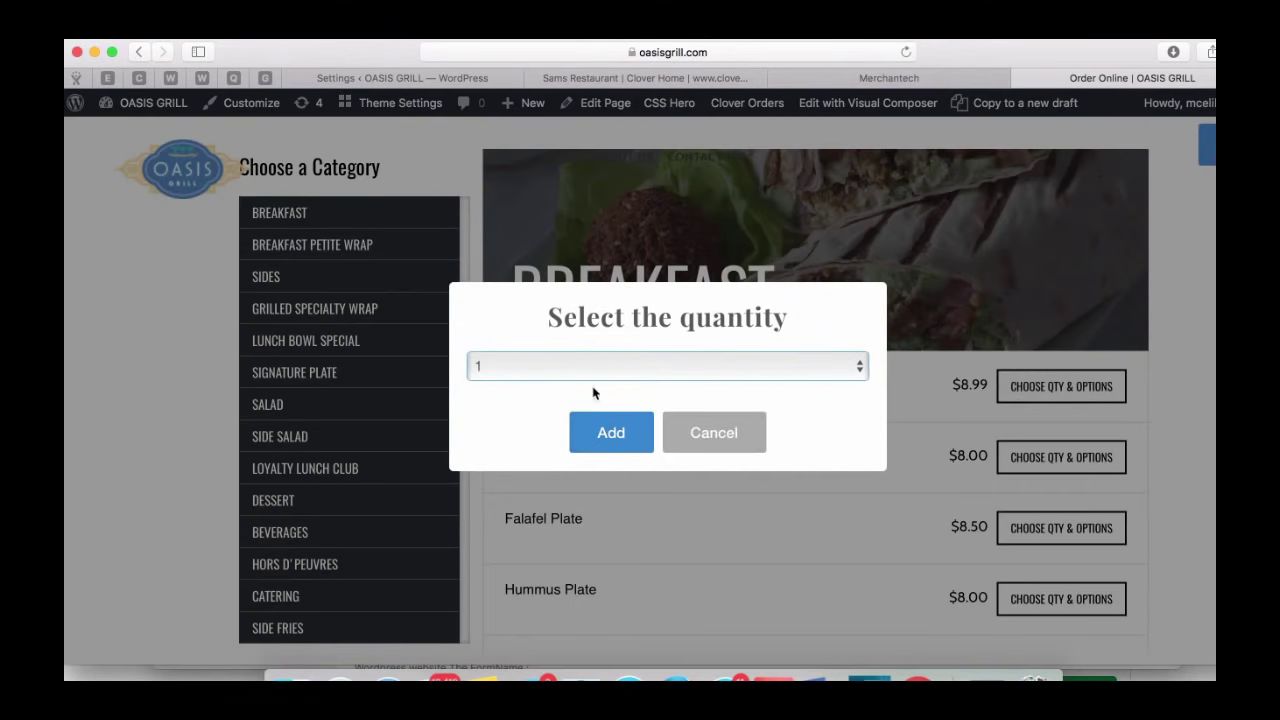
pyautogui.click(601, 366)
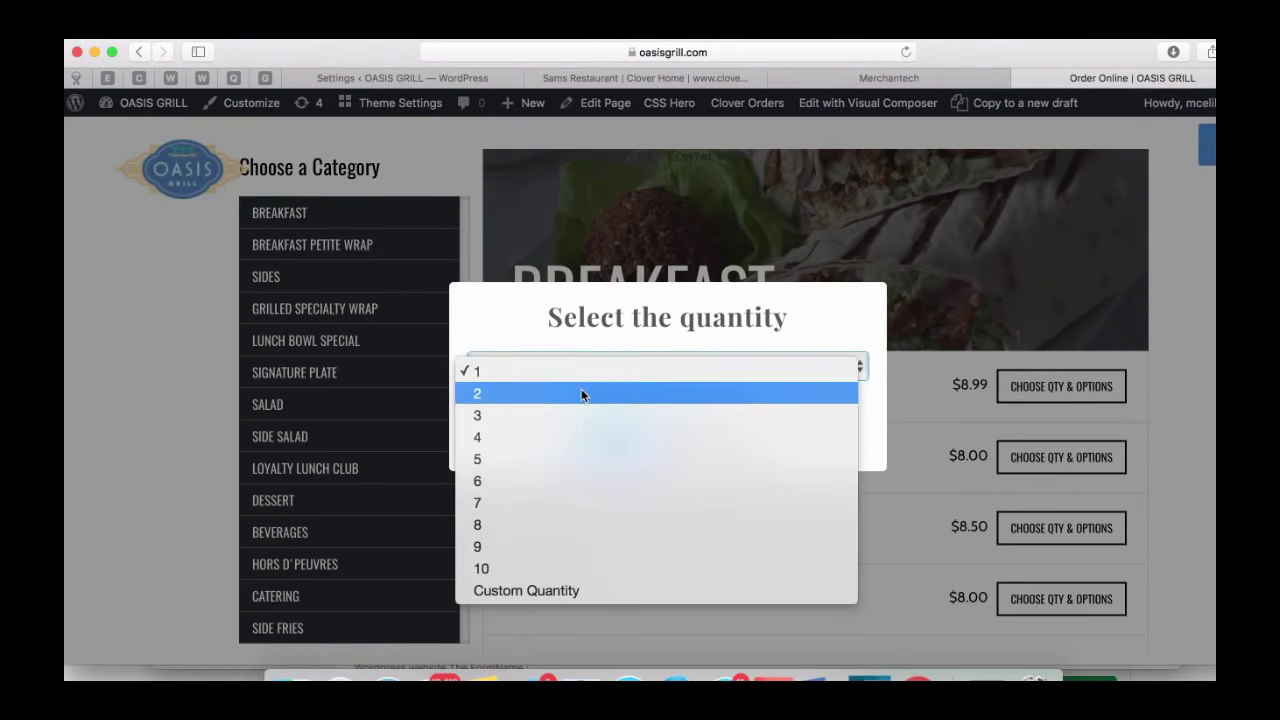
pyautogui.click(571, 591)
pyautogui.click(622, 366)
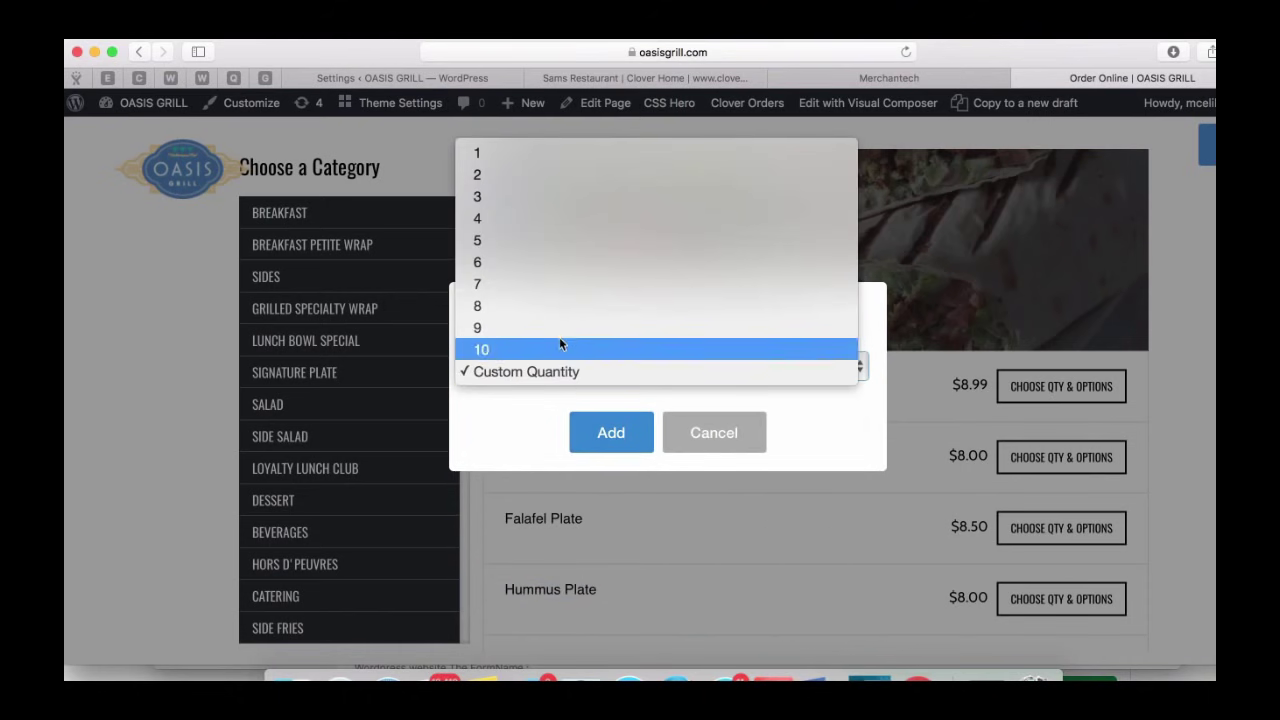
pyautogui.click(538, 156)
pyautogui.click(611, 432)
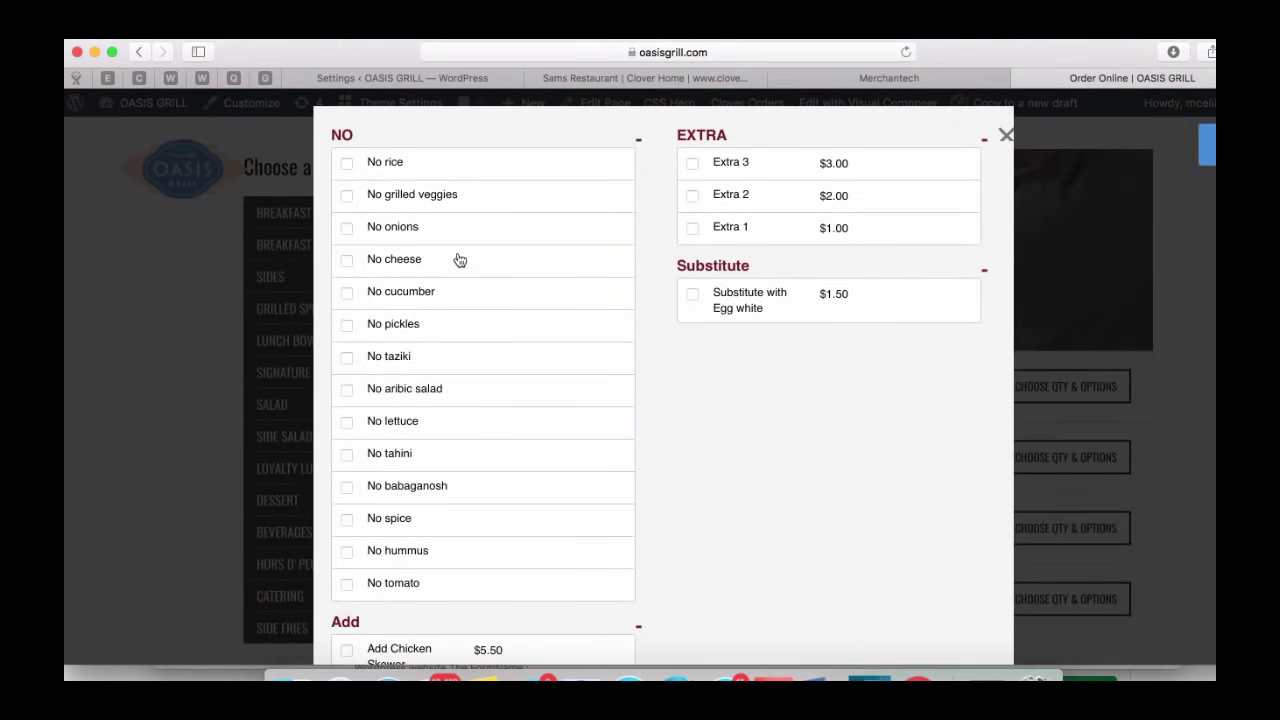
# - Customize the Breakfast Wrap with No onions and Add Chicken Skewer, and add it to the cart
pyautogui.scroll(-1, 372, 260)
pyautogui.scroll(-5, 378, 271)
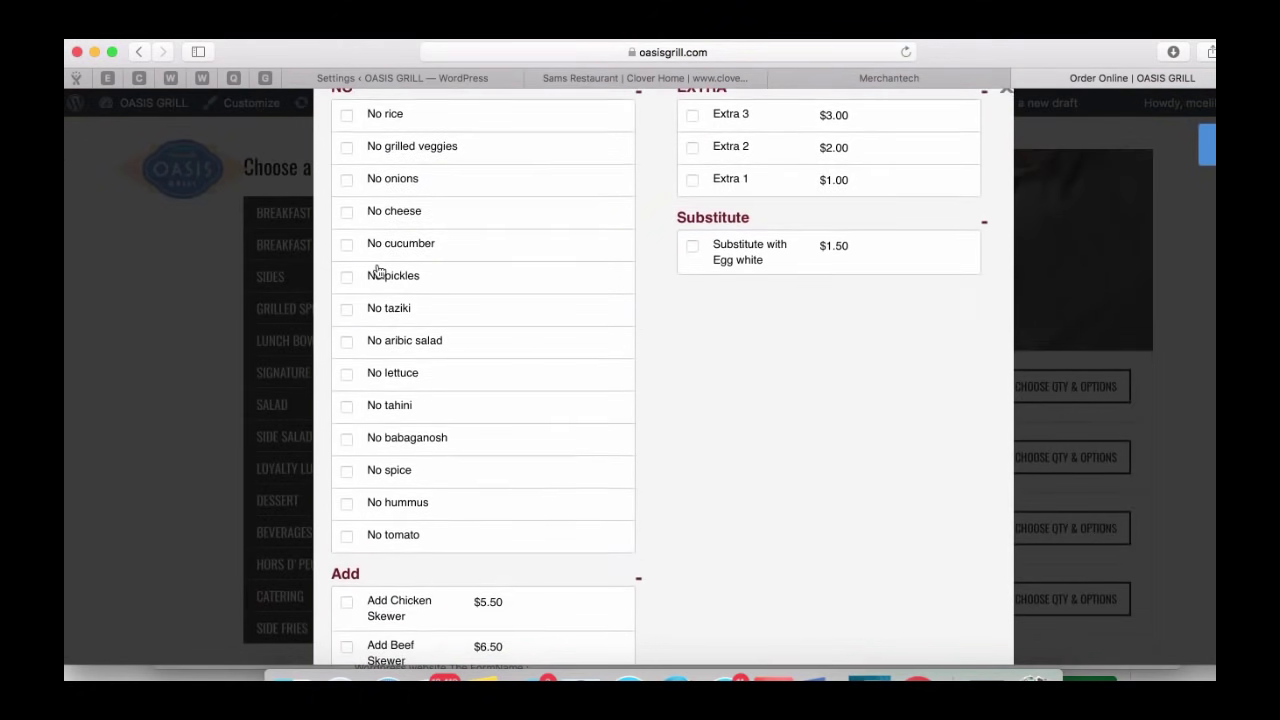
pyautogui.scroll(-2, 372, 271)
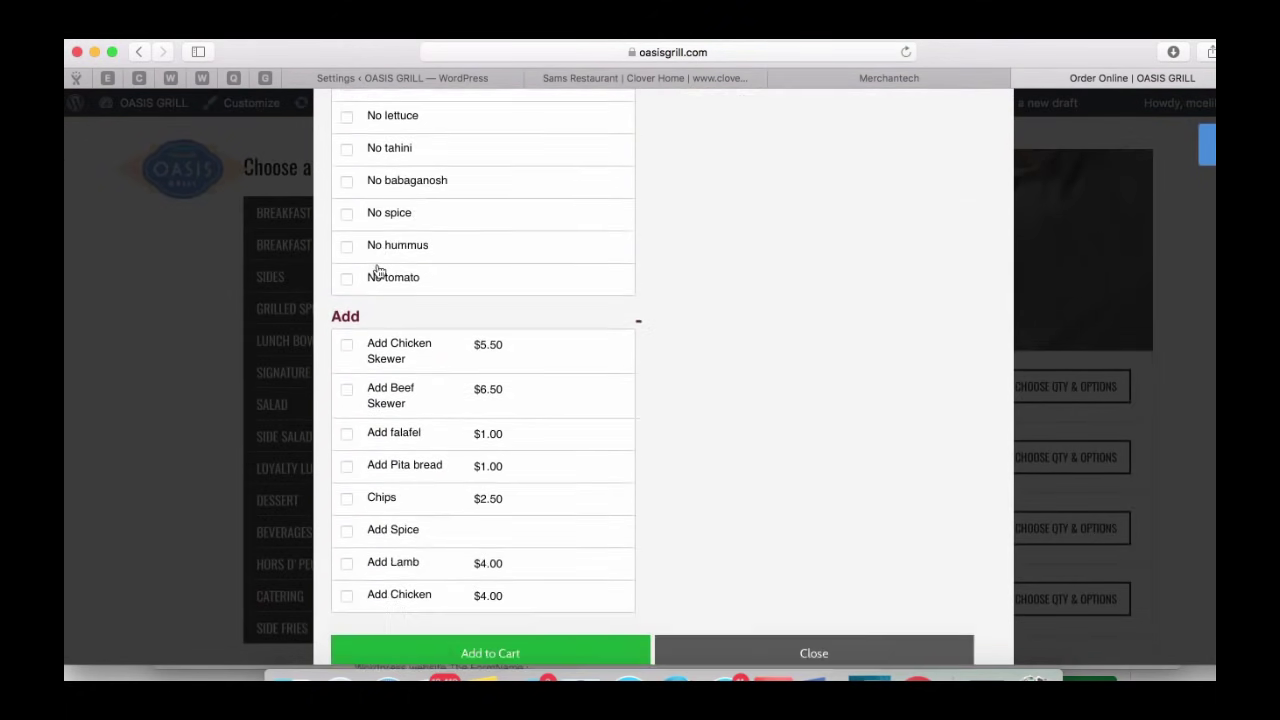
pyautogui.scroll(6, 366, 262)
pyautogui.click(357, 231)
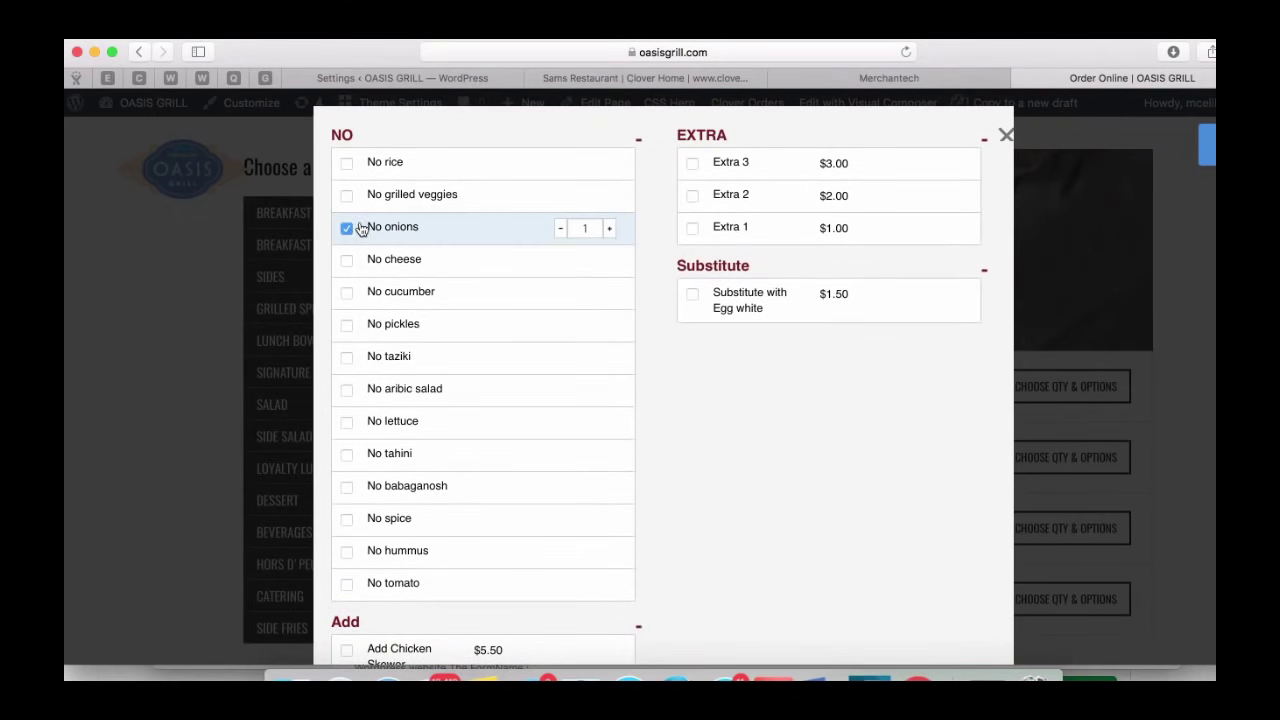
pyautogui.scroll(-4, 585, 290)
pyautogui.scroll(-2, 574, 301)
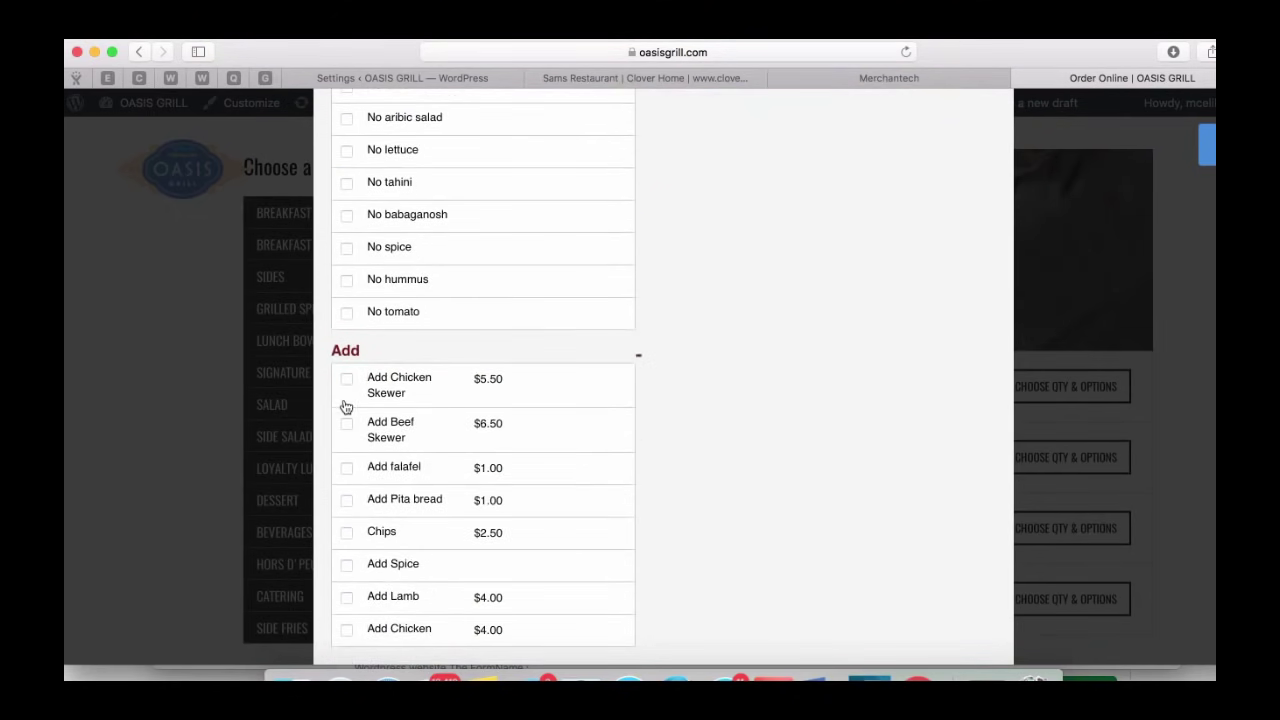
pyautogui.click(345, 380)
pyautogui.scroll(-3, 420, 440)
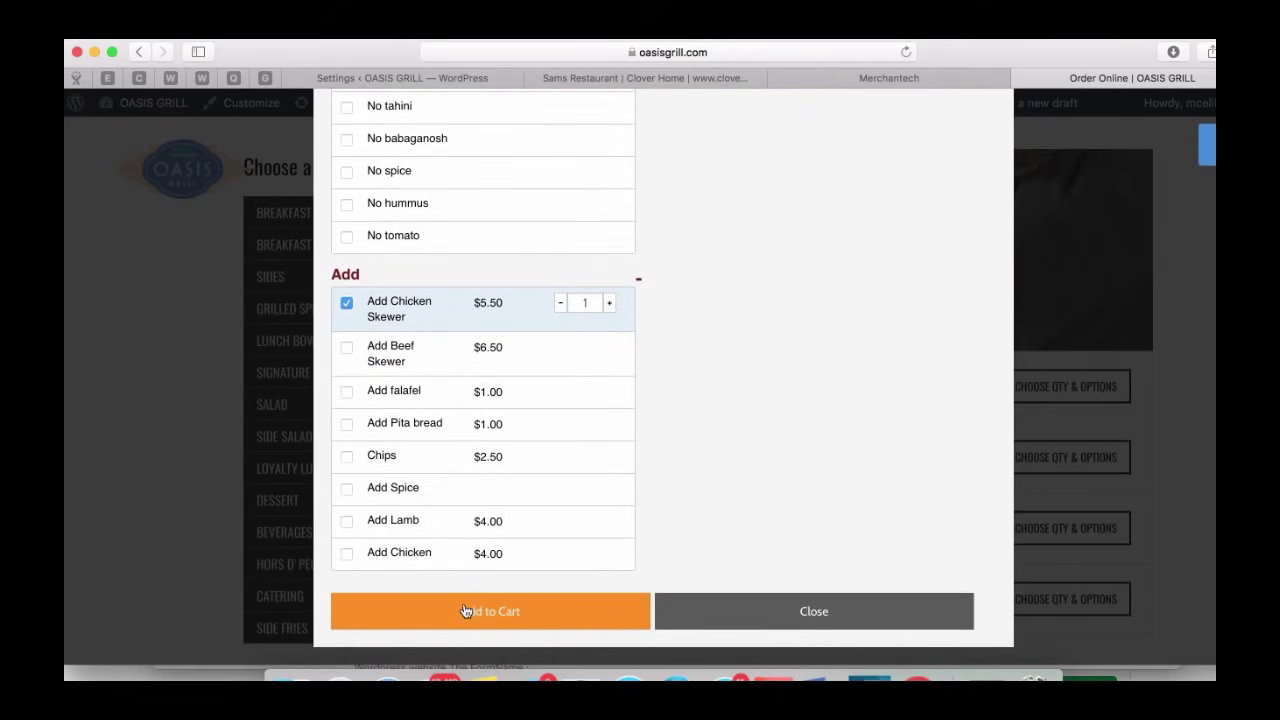
pyautogui.click(466, 609)
pyautogui.click(662, 479)
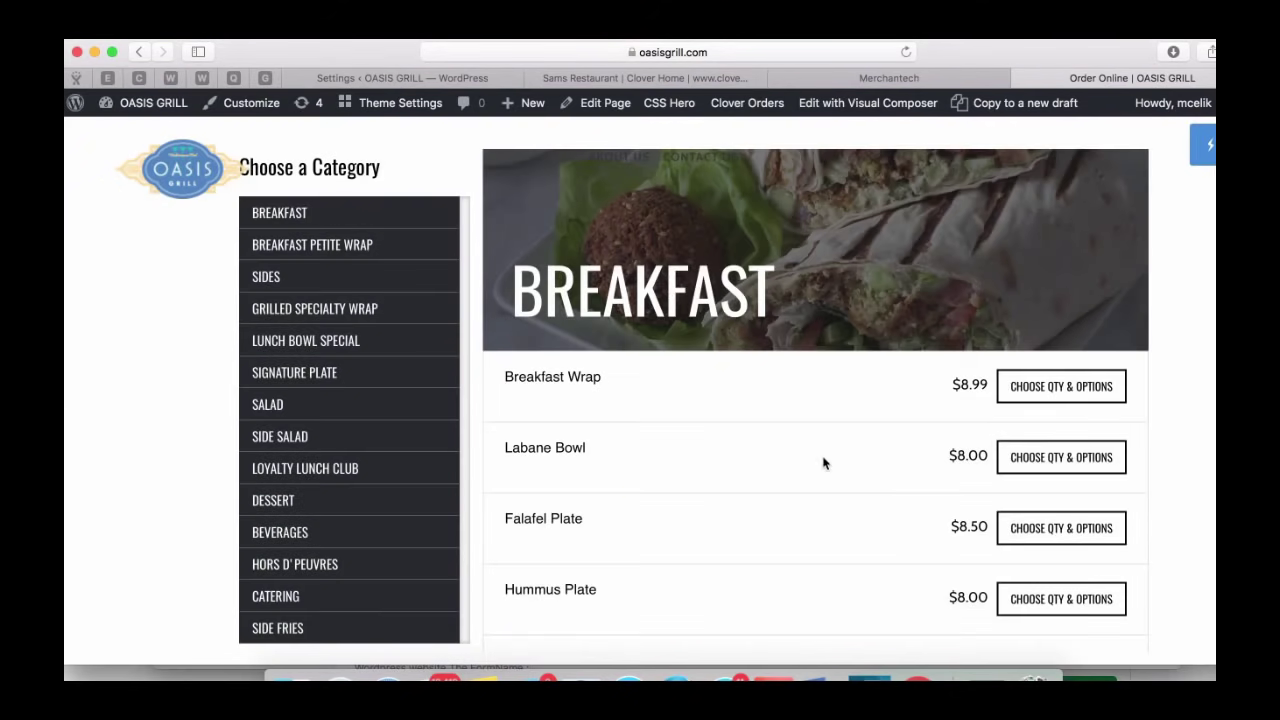
# - Open the shopping cart from the ordering page and proceed to checkout
pyautogui.moveTo(1066, 61); pyautogui.dragTo(980, 61)
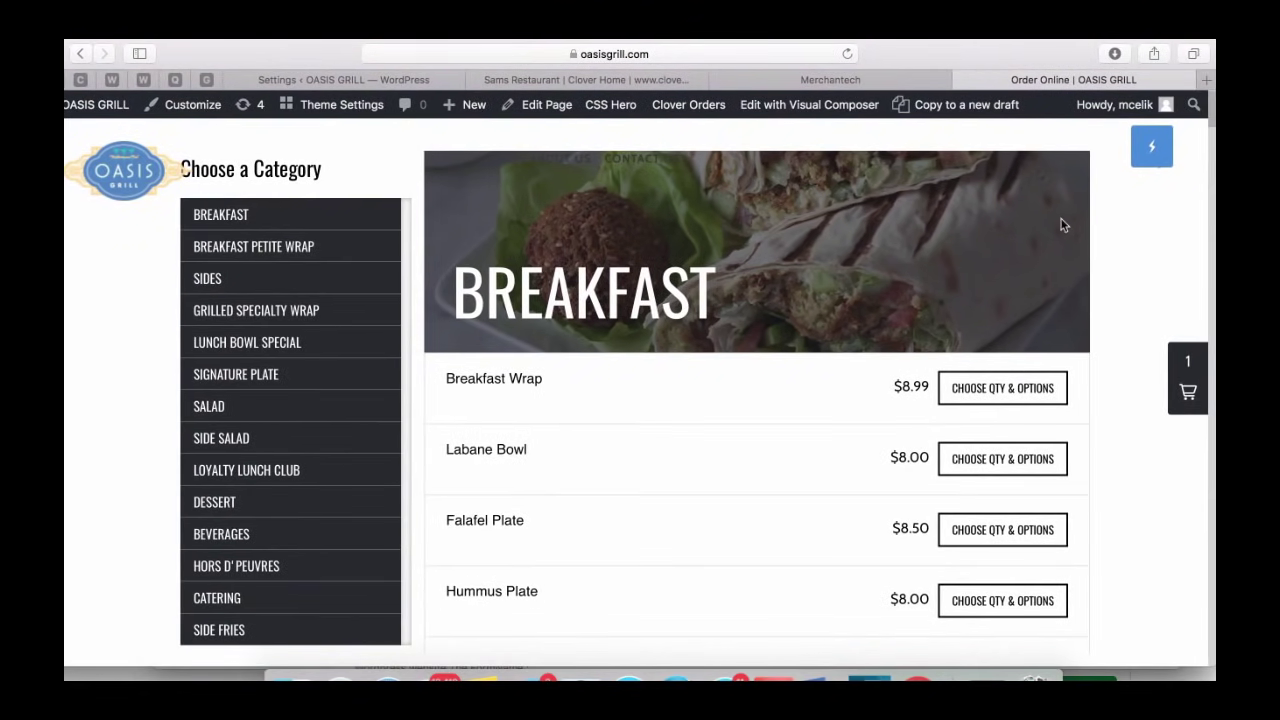
pyautogui.click(1170, 390)
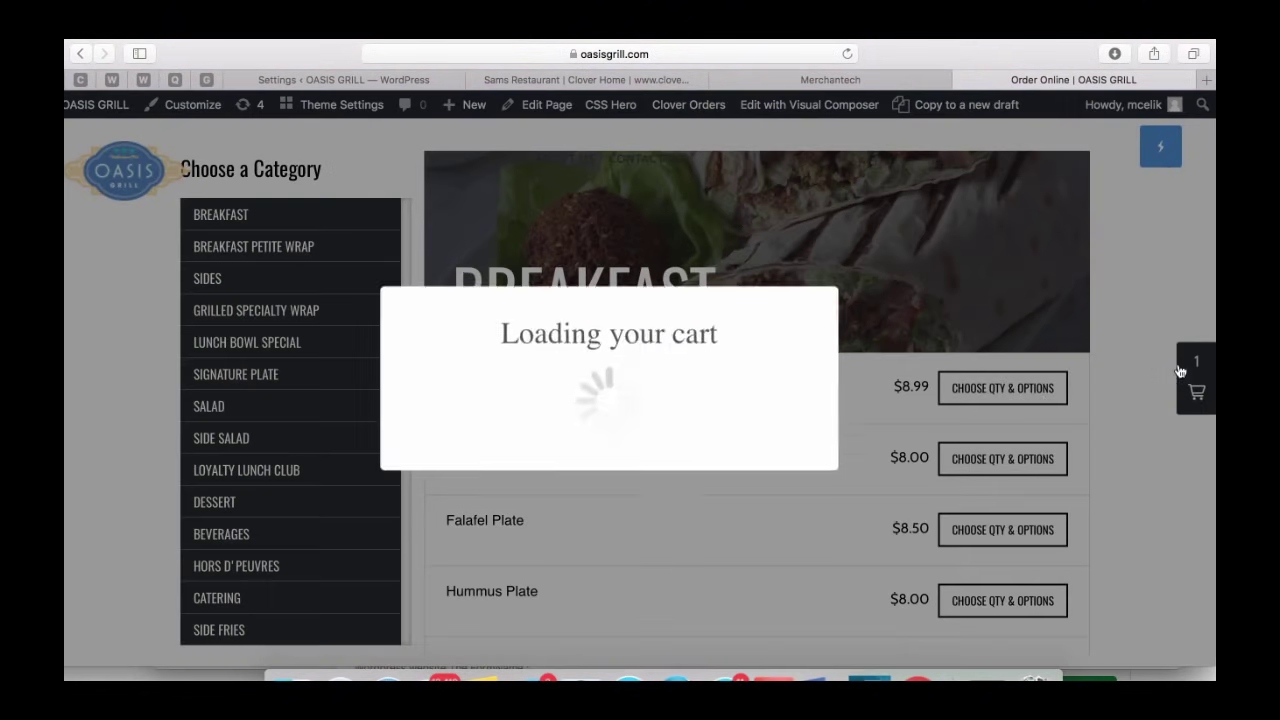
pyautogui.click(563, 509)
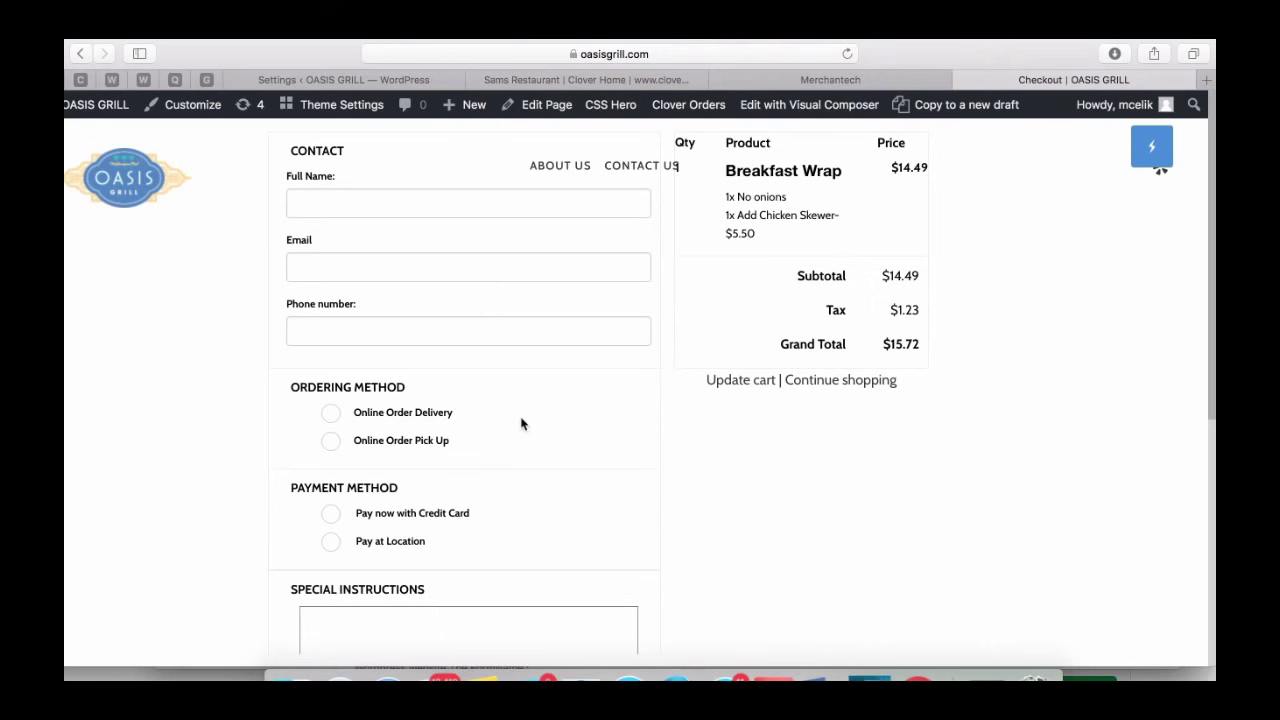
# - Try Online Order Delivery as the ordering method, switch to Online Order Pick Up, and review the payment options offered
pyautogui.click(331, 413)
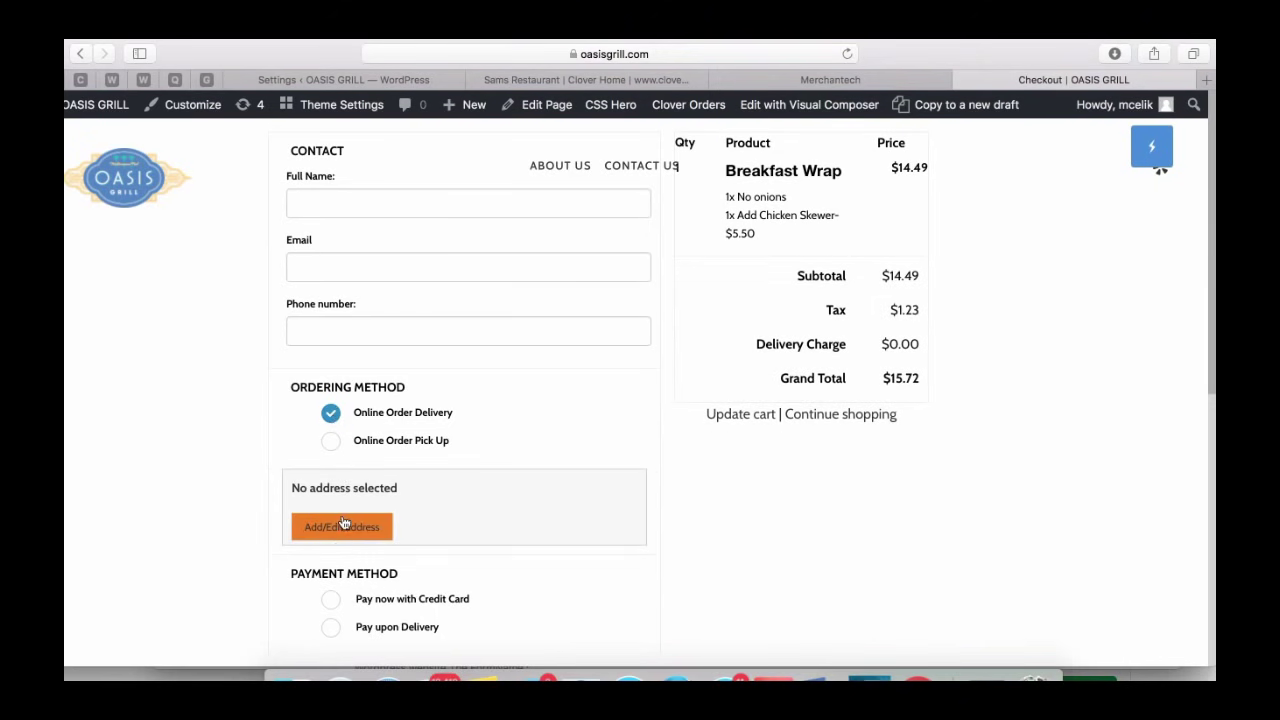
pyautogui.click(331, 441)
pyautogui.scroll(-1, 426, 451)
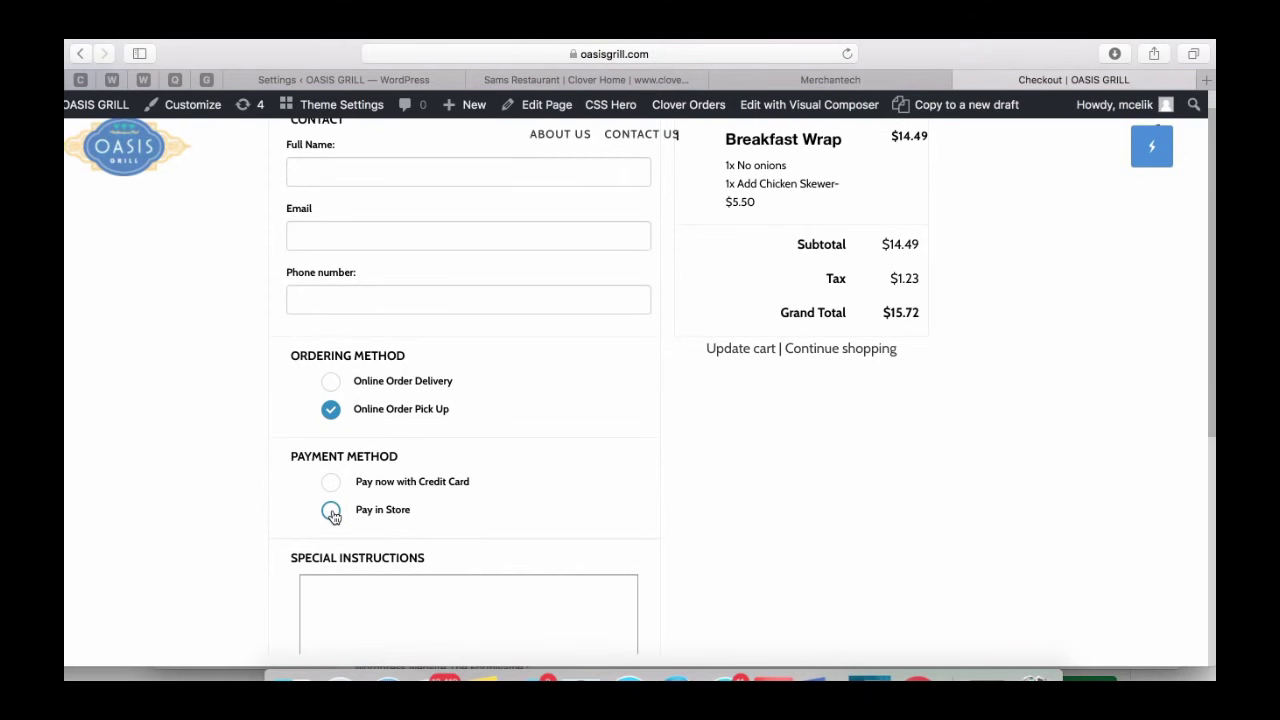
pyautogui.scroll(1, 497, 411)
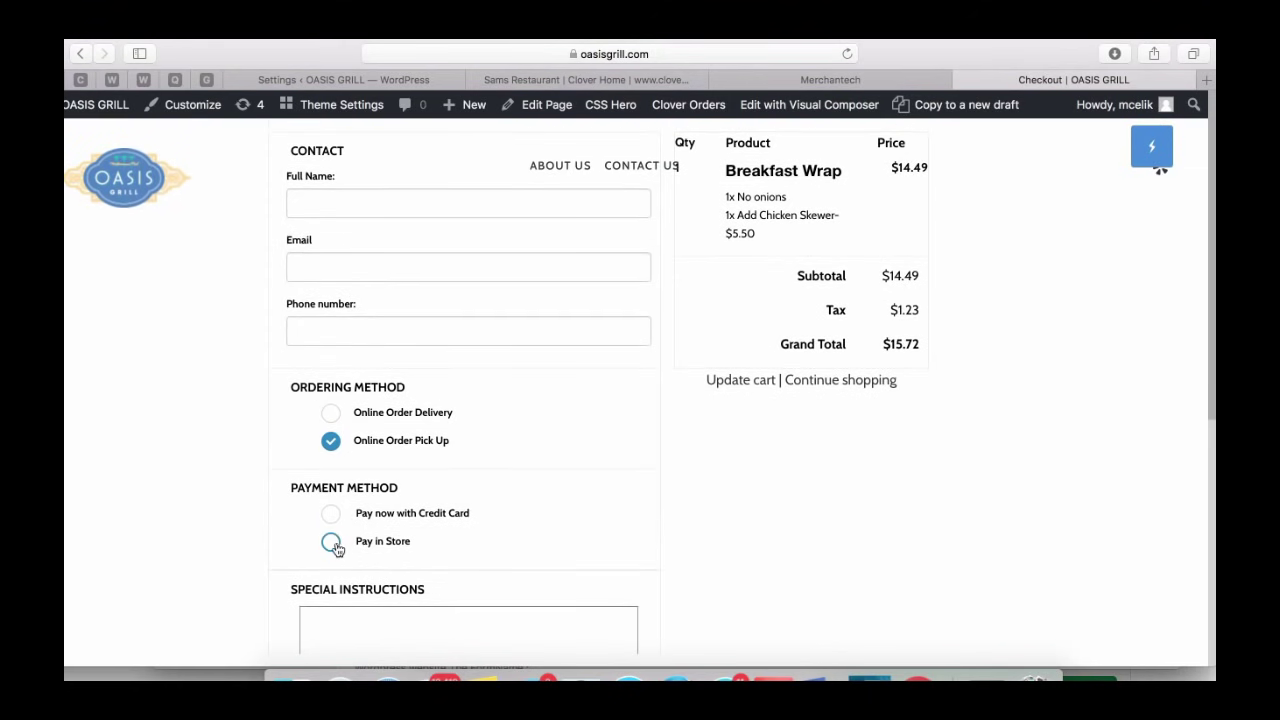
# - Review the plugin's checkout settings, including login to checkout, payment options, coupons and service fees
pyautogui.click(406, 82)
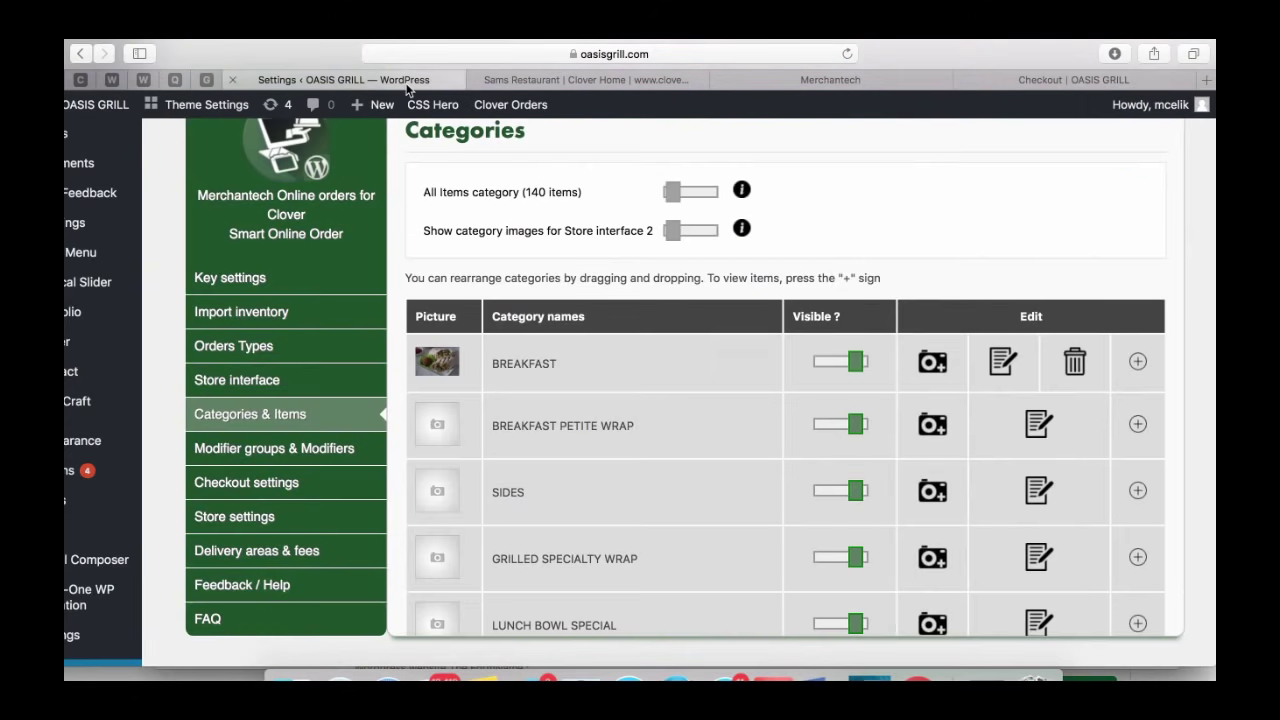
pyautogui.click(281, 494)
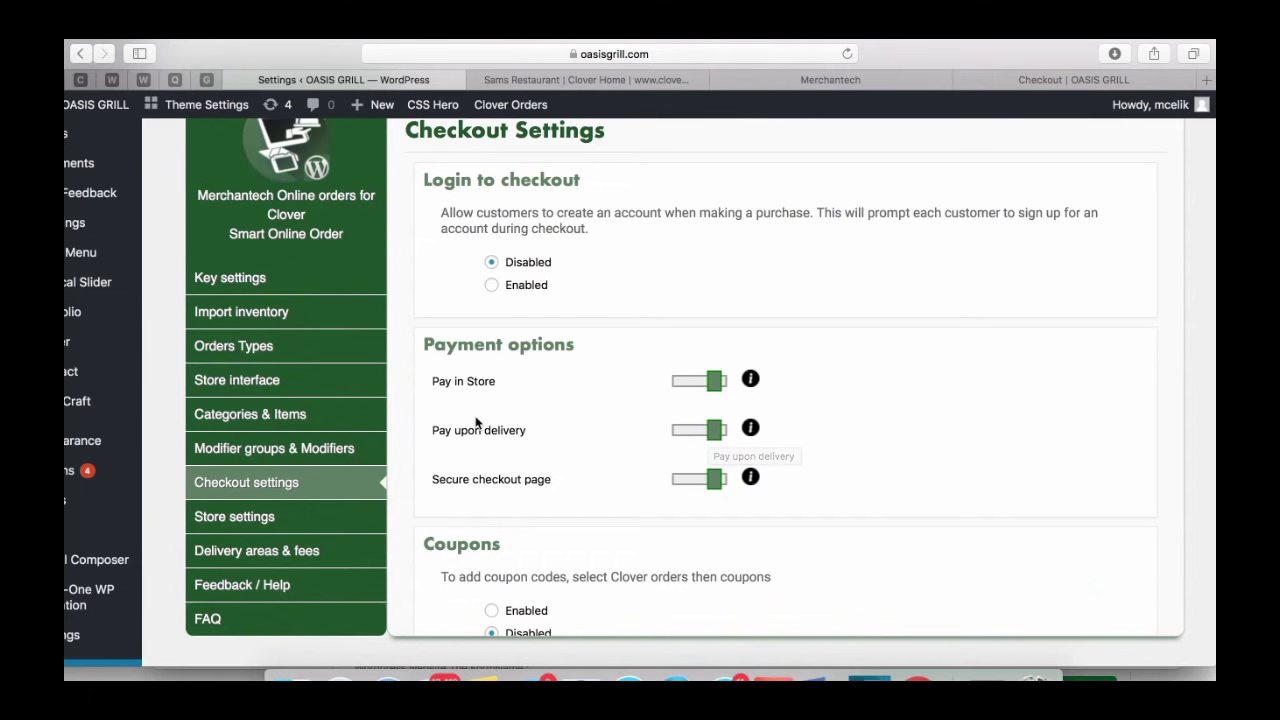
pyautogui.scroll(-3, 560, 422)
pyautogui.scroll(-5, 436, 470)
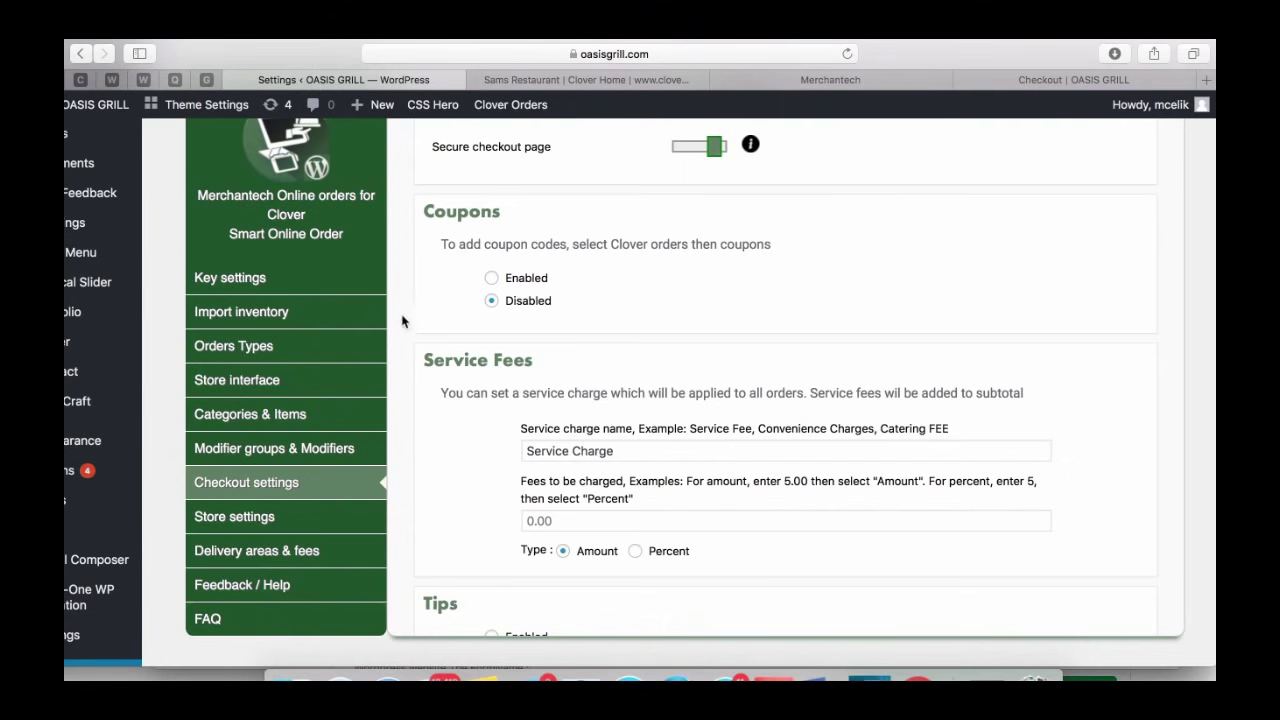
# - Try hiding the NO modifier group in the modifier settings and make it visible again
pyautogui.click(322, 455)
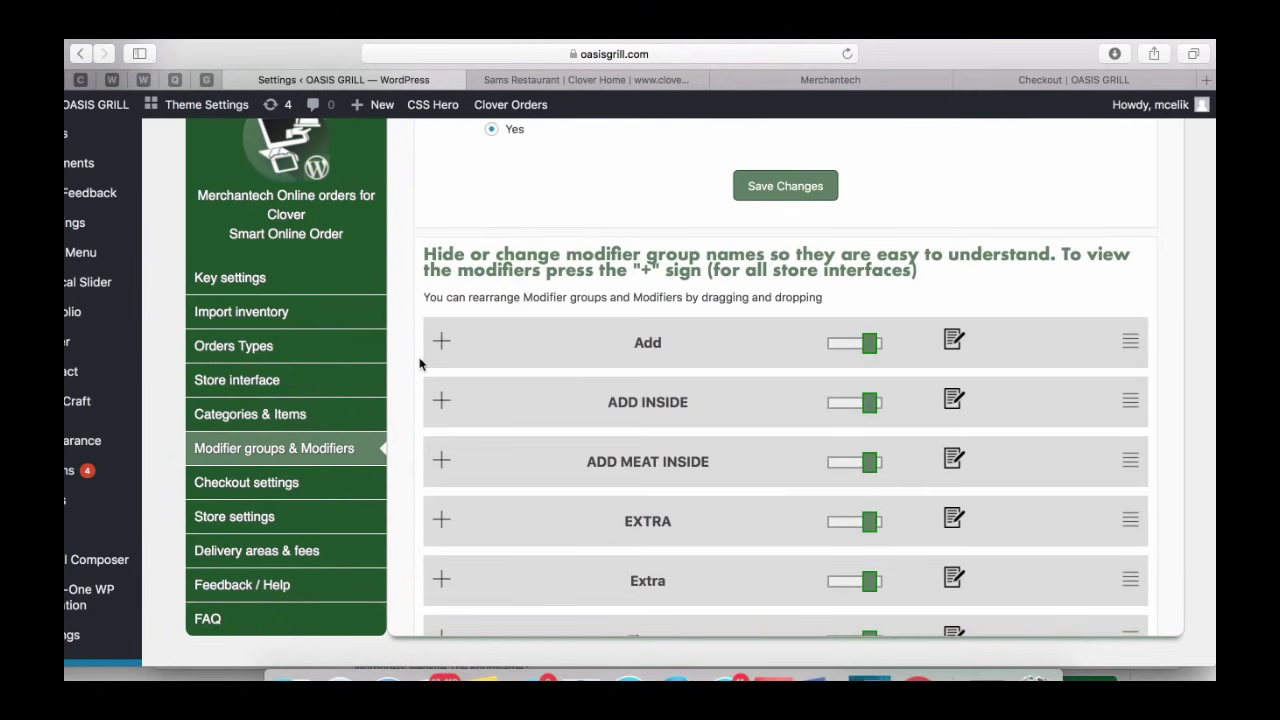
pyautogui.scroll(-3, 730, 452)
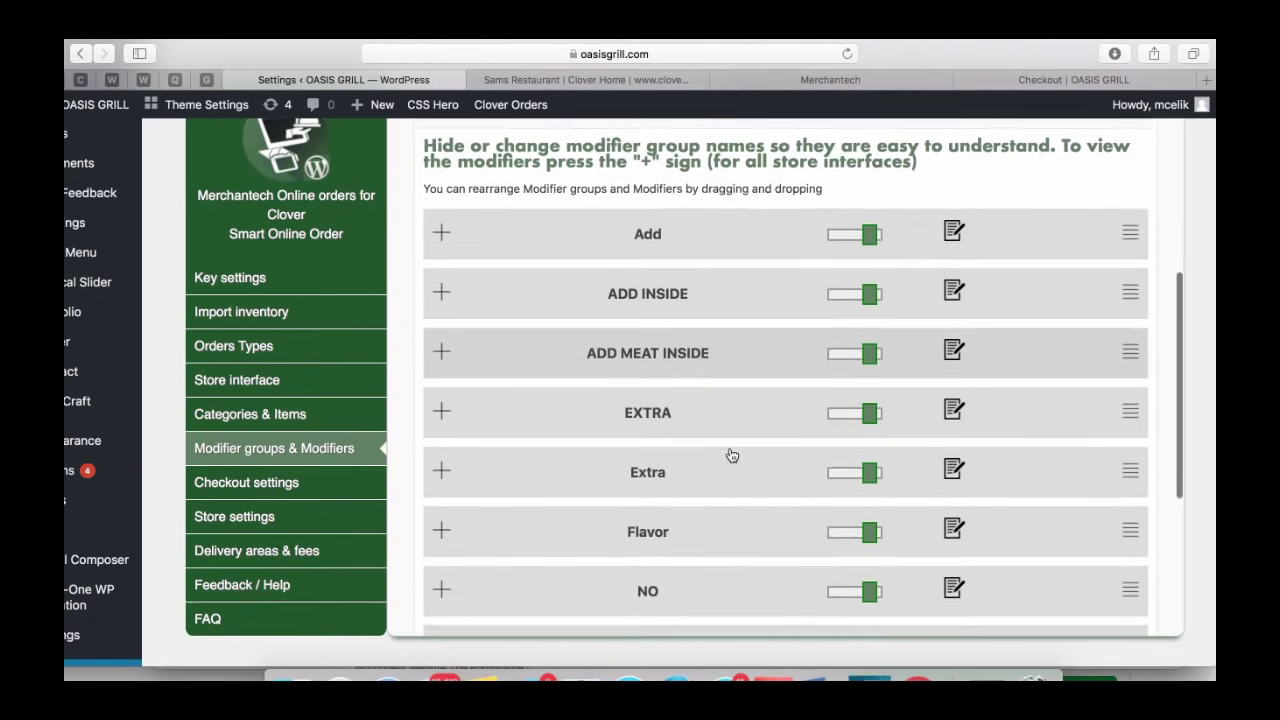
pyautogui.scroll(-2, 755, 440)
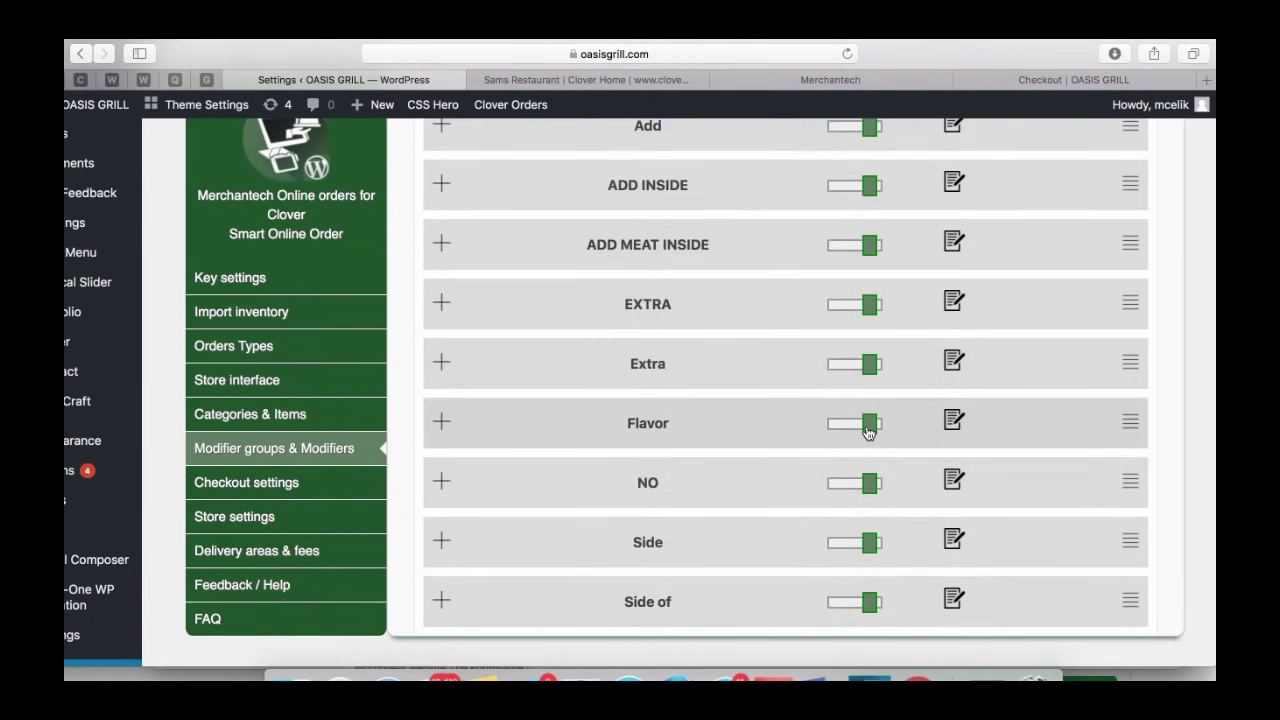
pyautogui.click(866, 482)
pyautogui.click(848, 482)
pyautogui.scroll(1, 707, 471)
pyautogui.scroll(5, 707, 471)
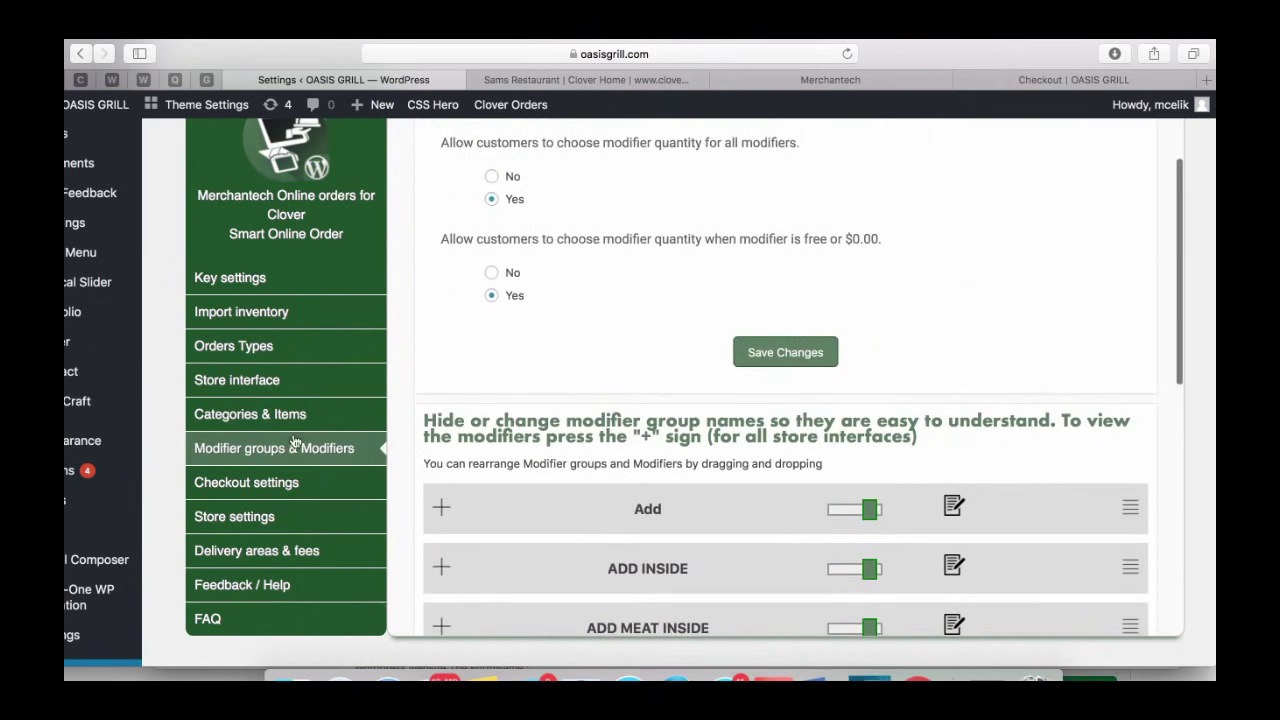
# - Try hiding the CATERING category from the online store and turn its visibility back on
pyautogui.click(271, 414)
pyautogui.scroll(-10, 600, 440)
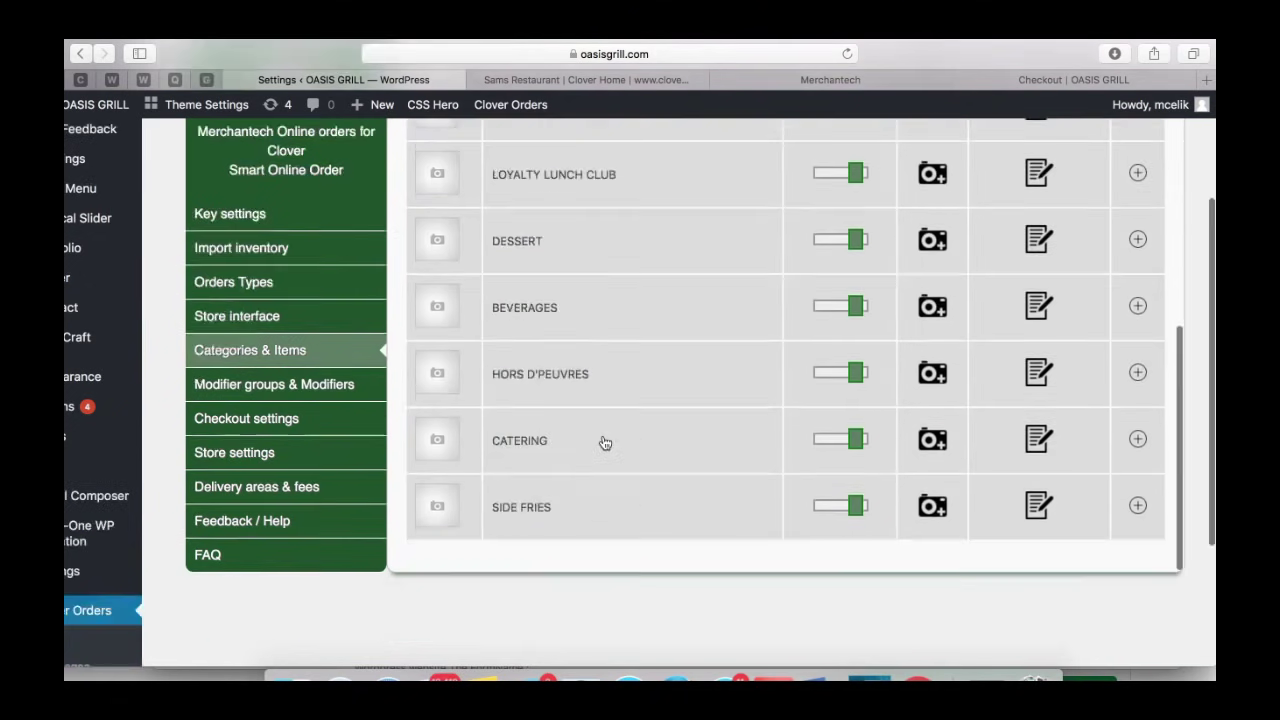
pyautogui.scroll(5, 591, 437)
pyautogui.scroll(-1, 587, 421)
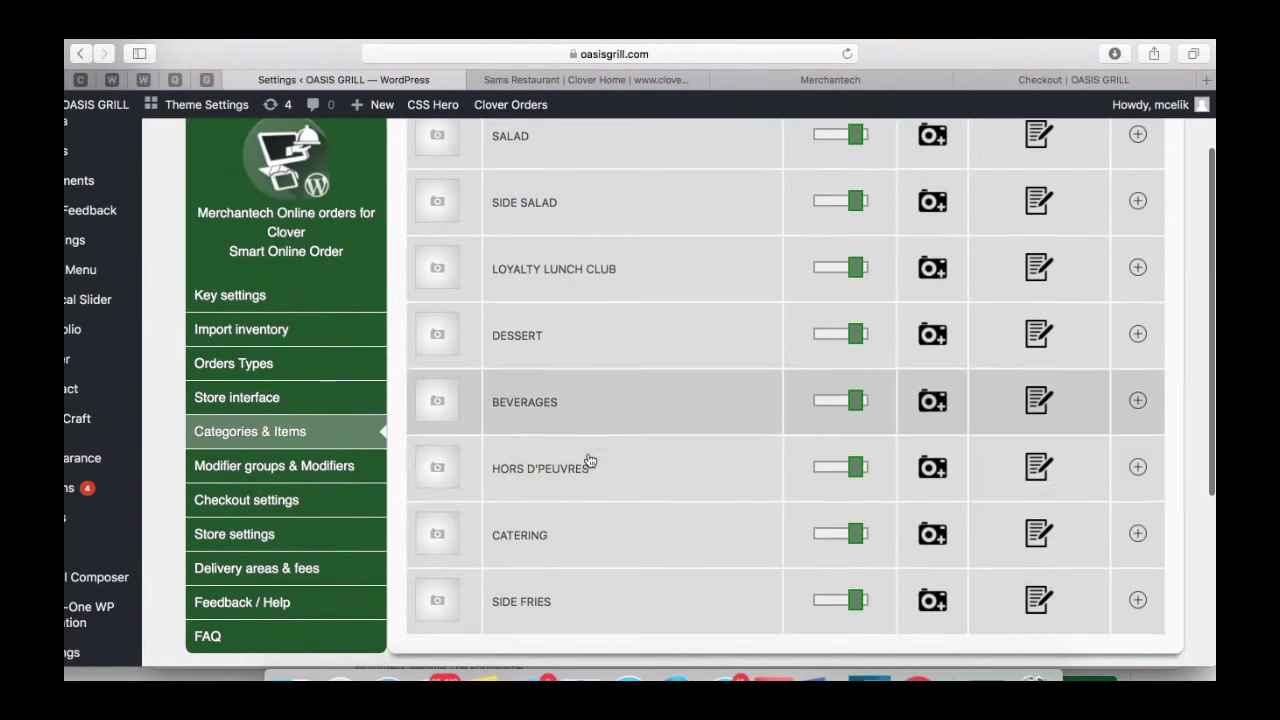
pyautogui.click(856, 538)
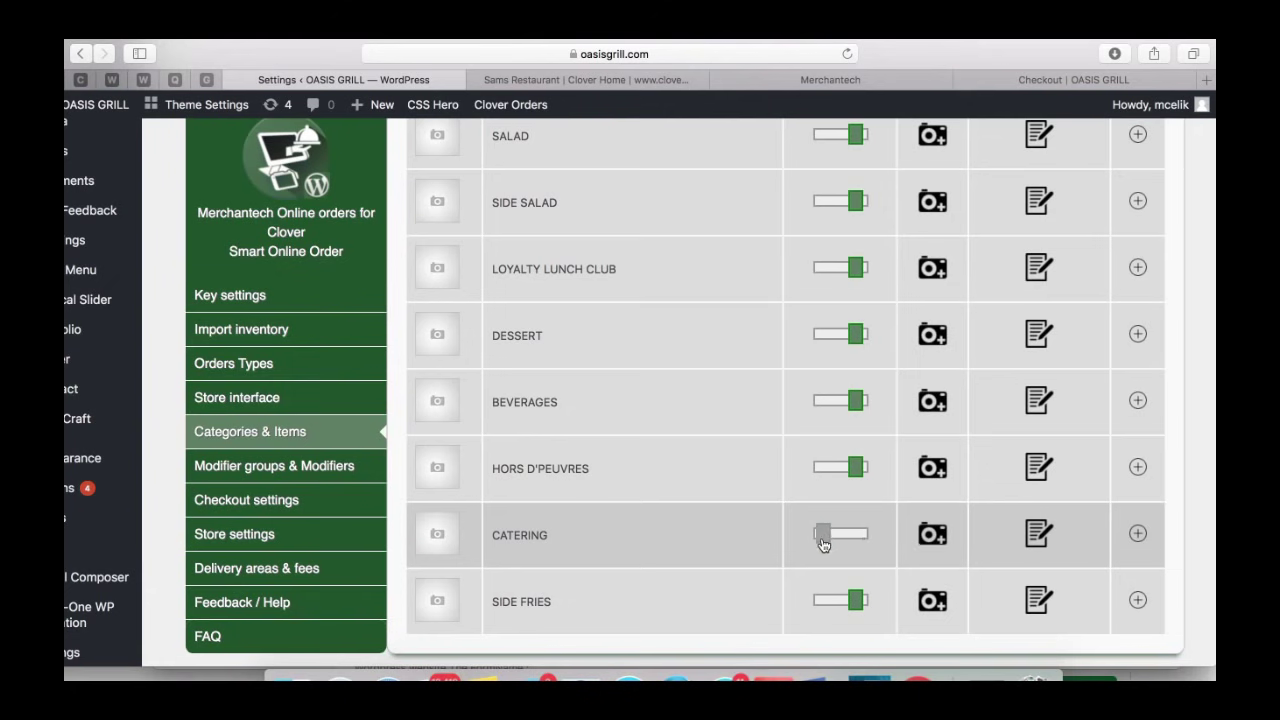
pyautogui.click(828, 538)
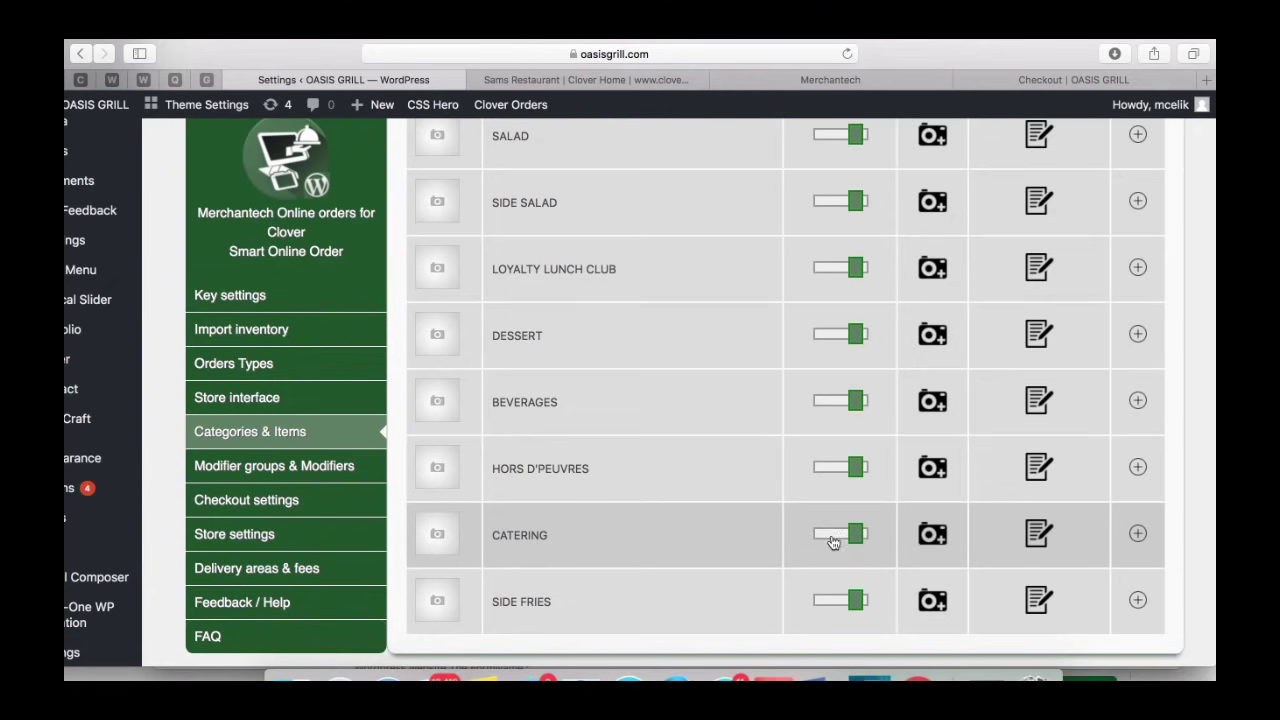
# - Move the GRILLED SPECIALTY WRAP category to the first position in the category list, above BREAKFAST
pyautogui.scroll(5, 571, 380)
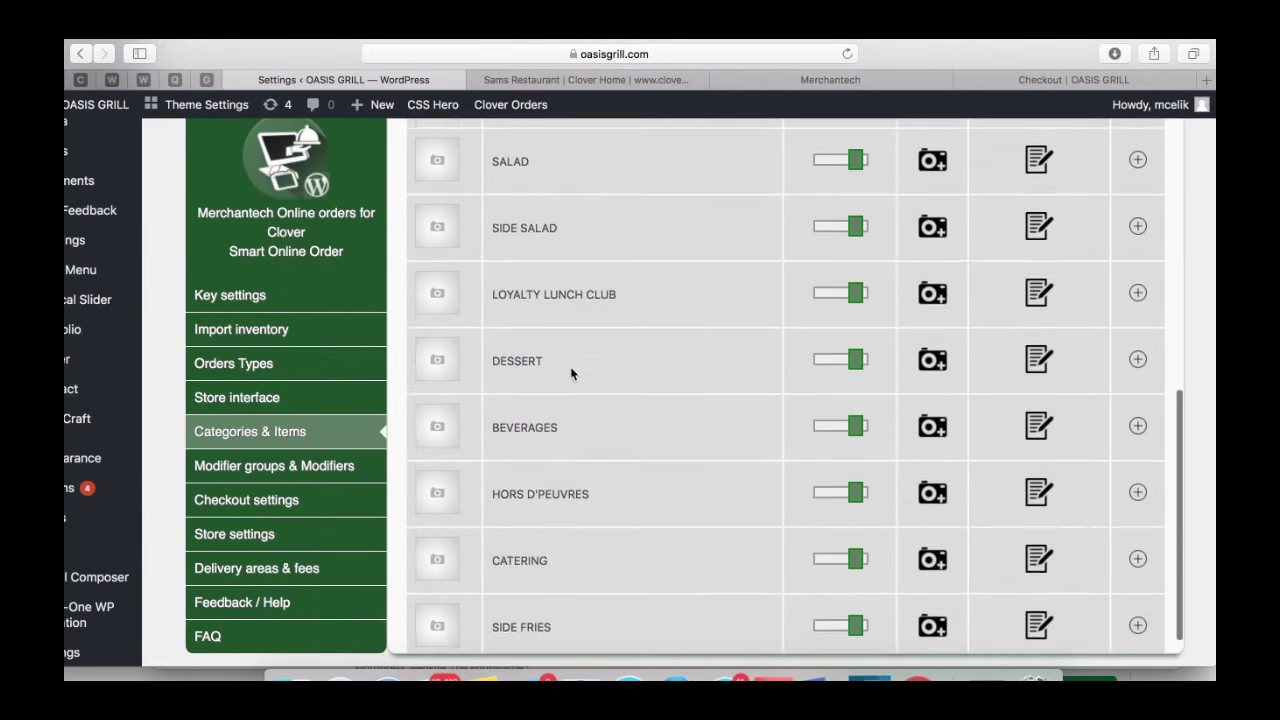
pyautogui.scroll(4, 578, 434)
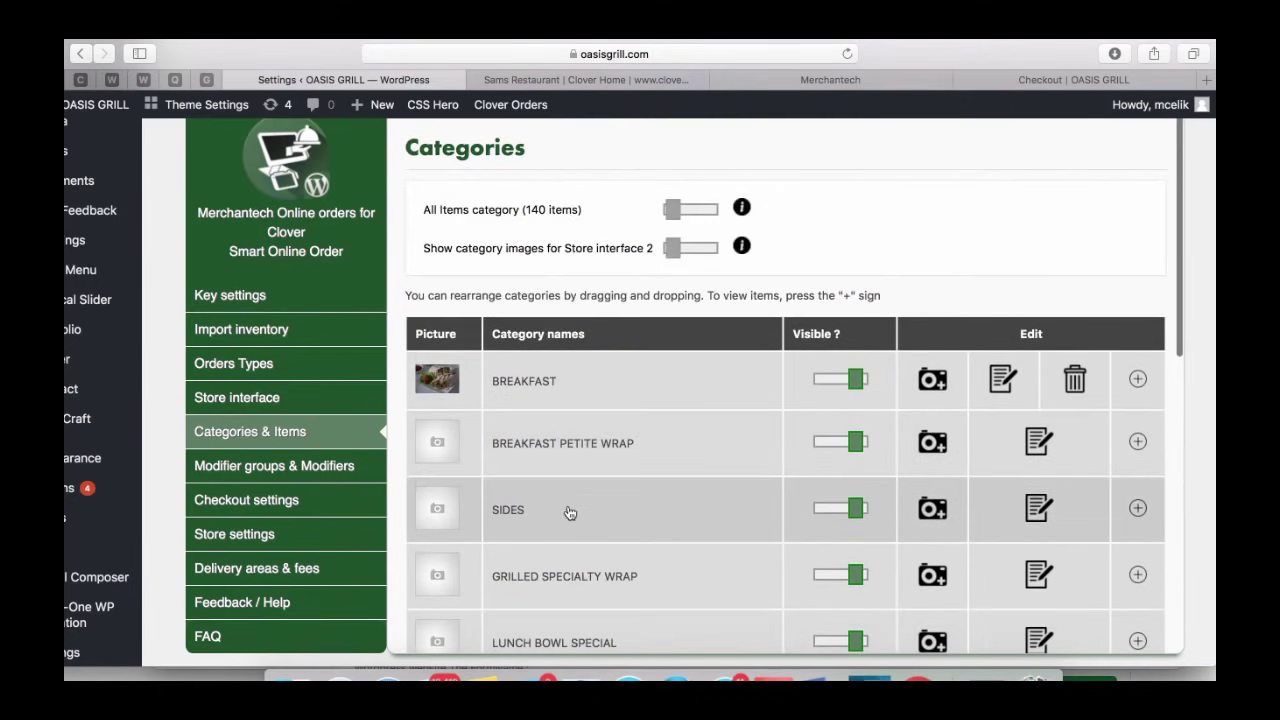
pyautogui.moveTo(569, 594); pyautogui.dragTo(579, 379)
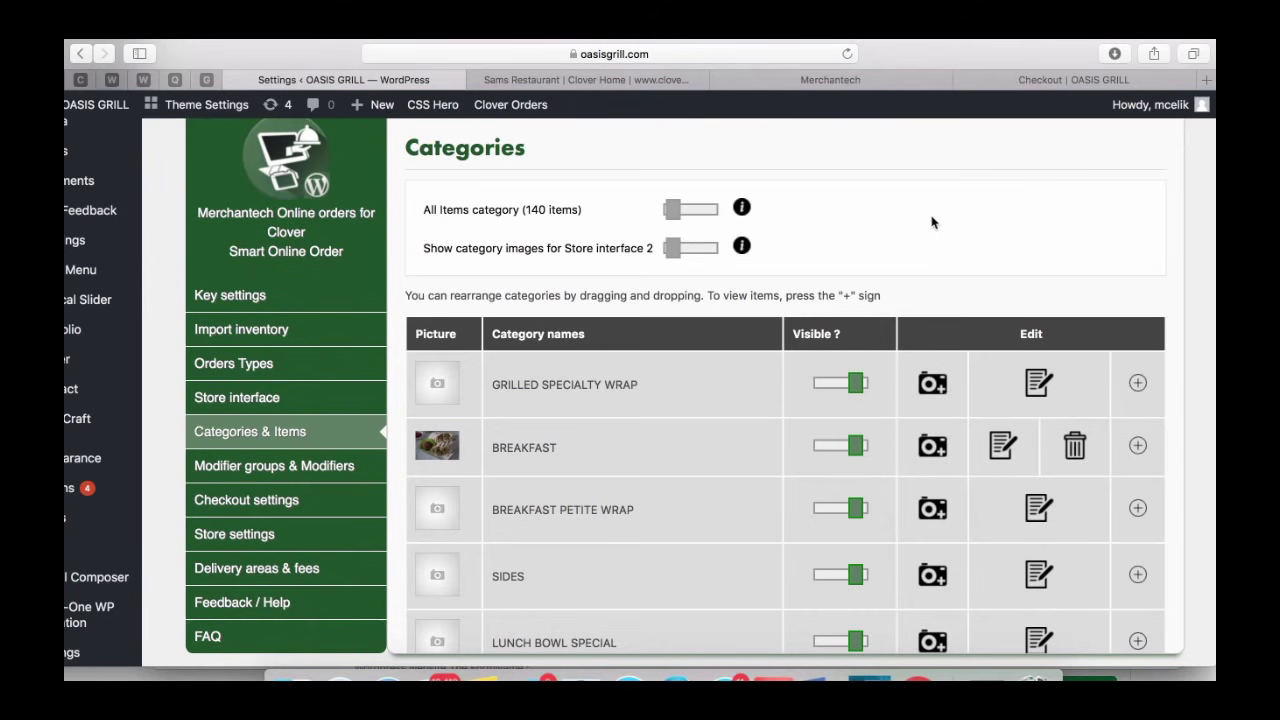
# - Open the restaurant's online store page in place of the checkout page on oasisgrill.com
pyautogui.click(1030, 84)
pyautogui.click(847, 55)
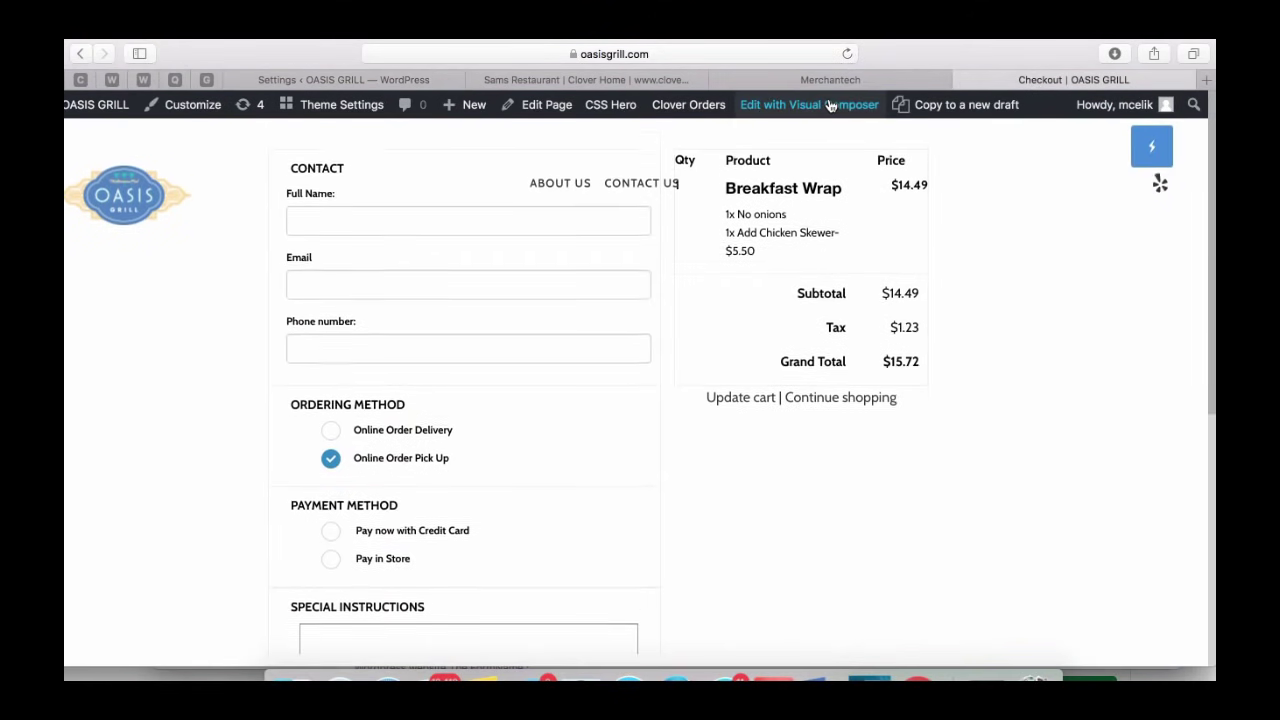
pyautogui.click(608, 52)
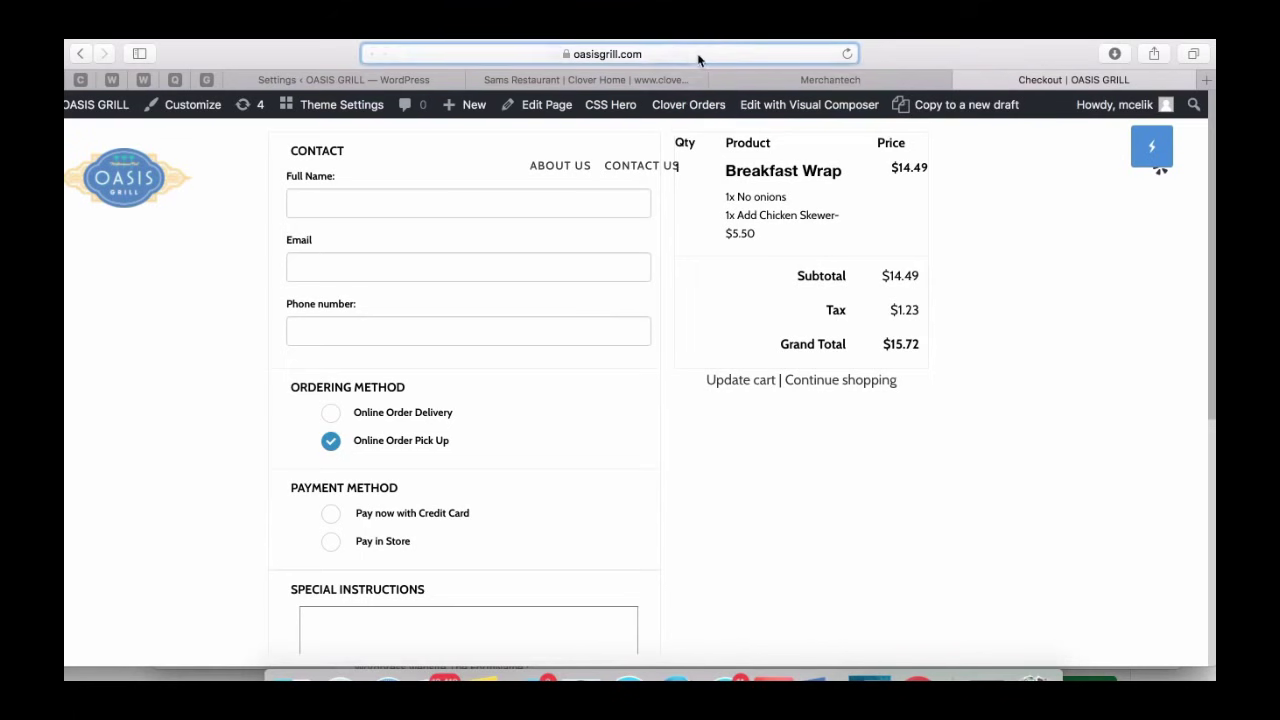
pyautogui.click(674, 54)
pyautogui.moveTo(490, 53); pyautogui.dragTo(550, 53)
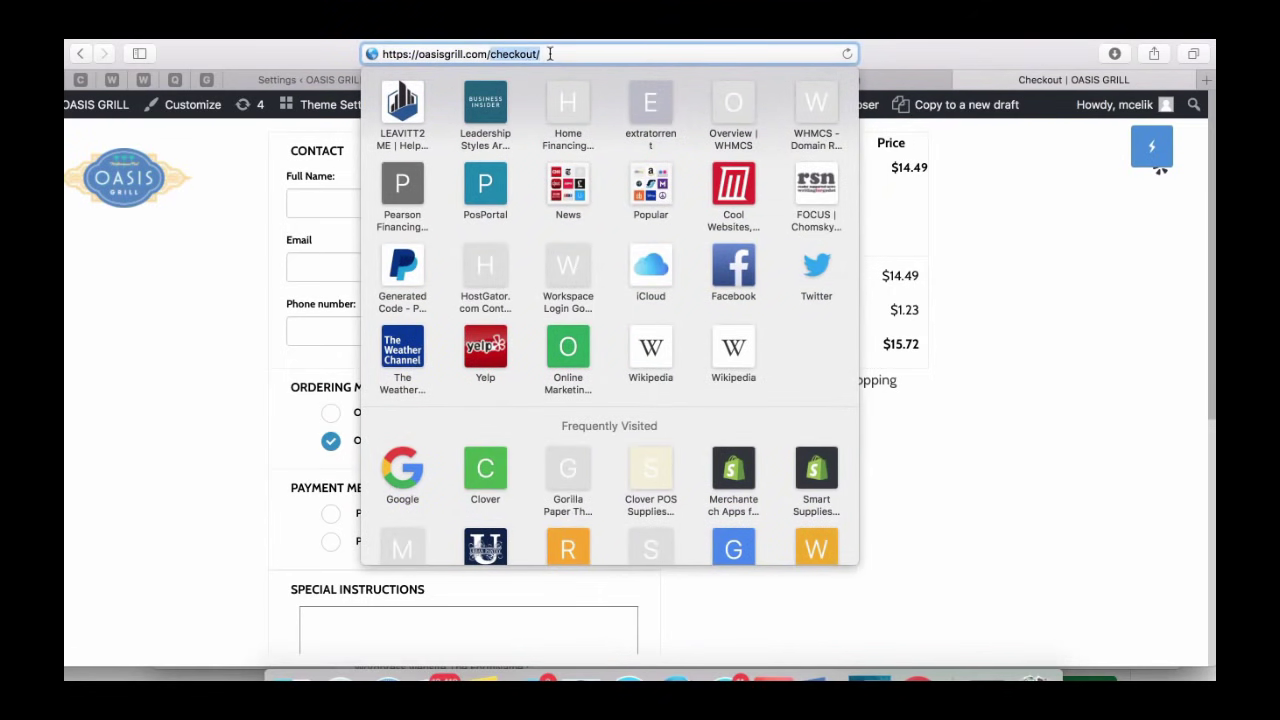
pyautogui.write('stor')
pyautogui.press('Return')
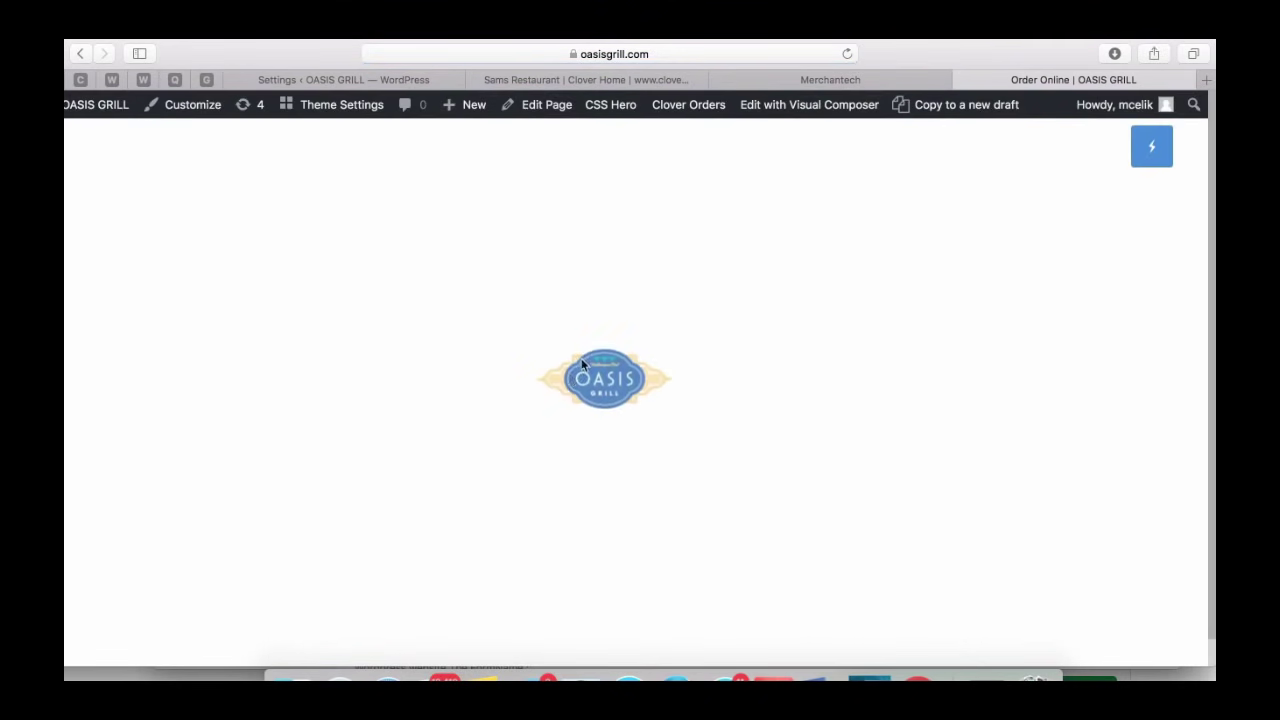
# - Check the category order in the online store and look over the items under GRILLED SPECIALTY WRAP
pyautogui.scroll(-1, 517, 376)
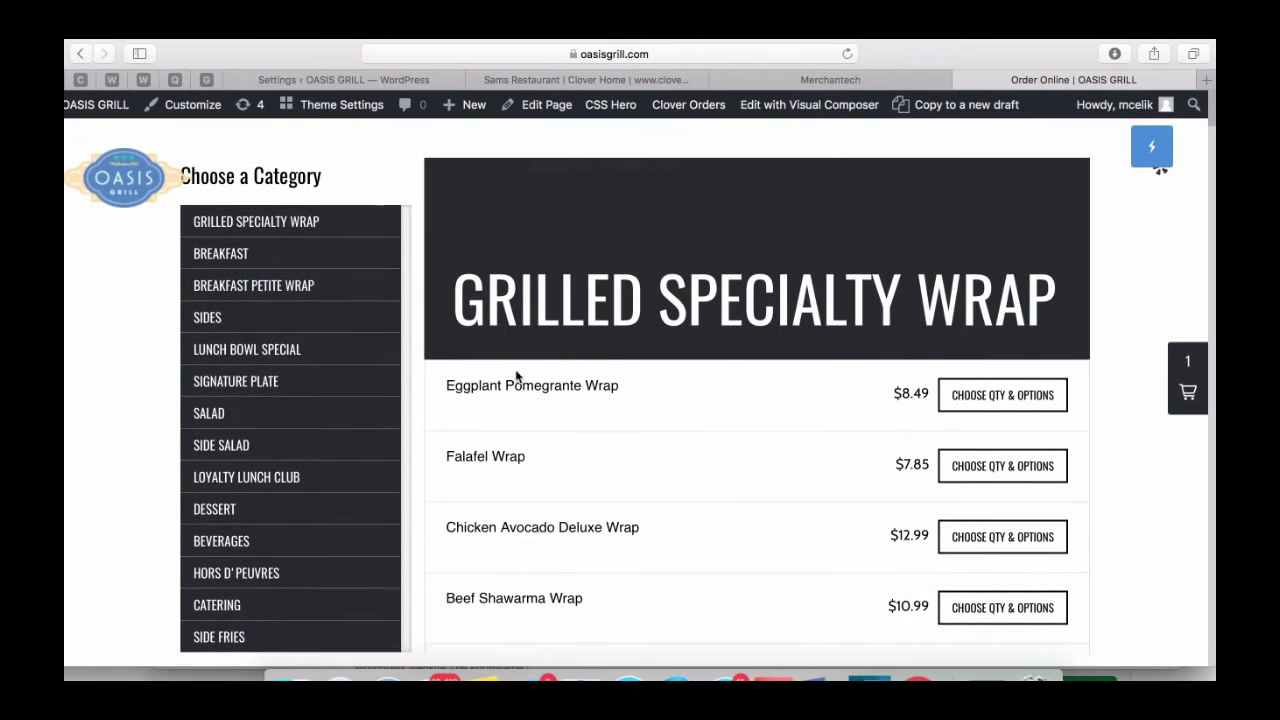
pyautogui.moveTo(457, 302); pyautogui.dragTo(716, 300)
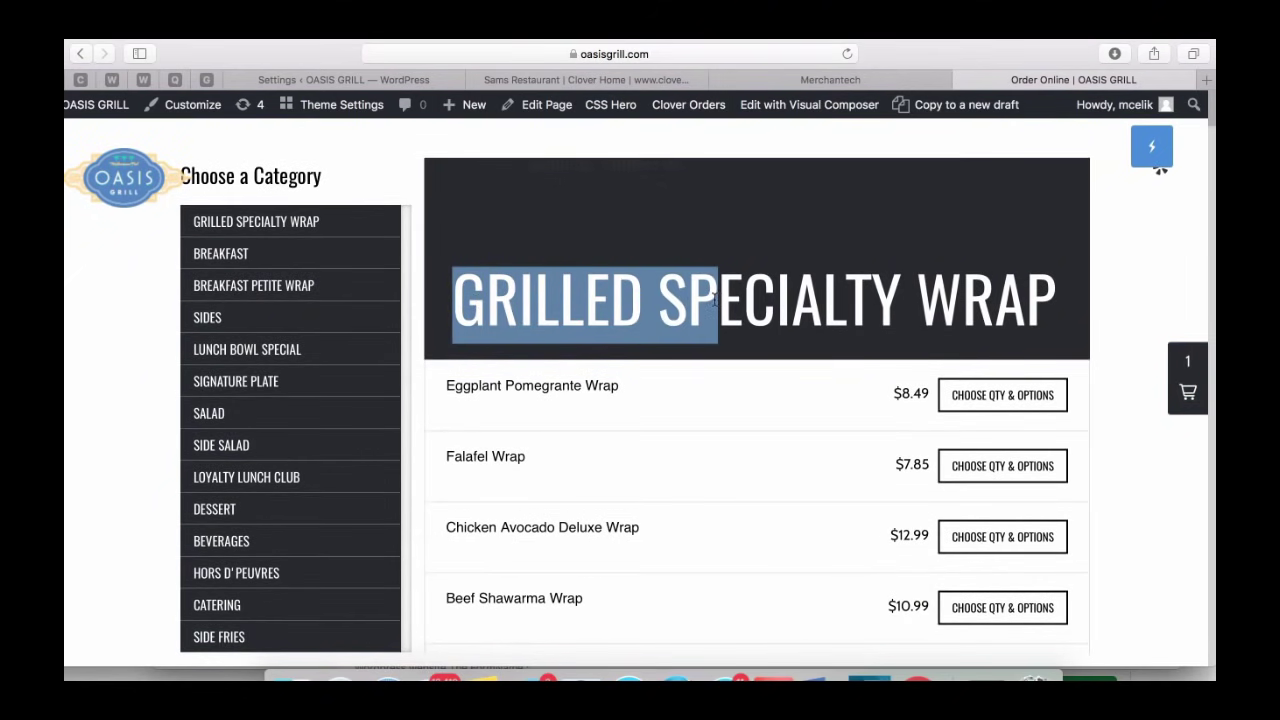
pyautogui.click(525, 327)
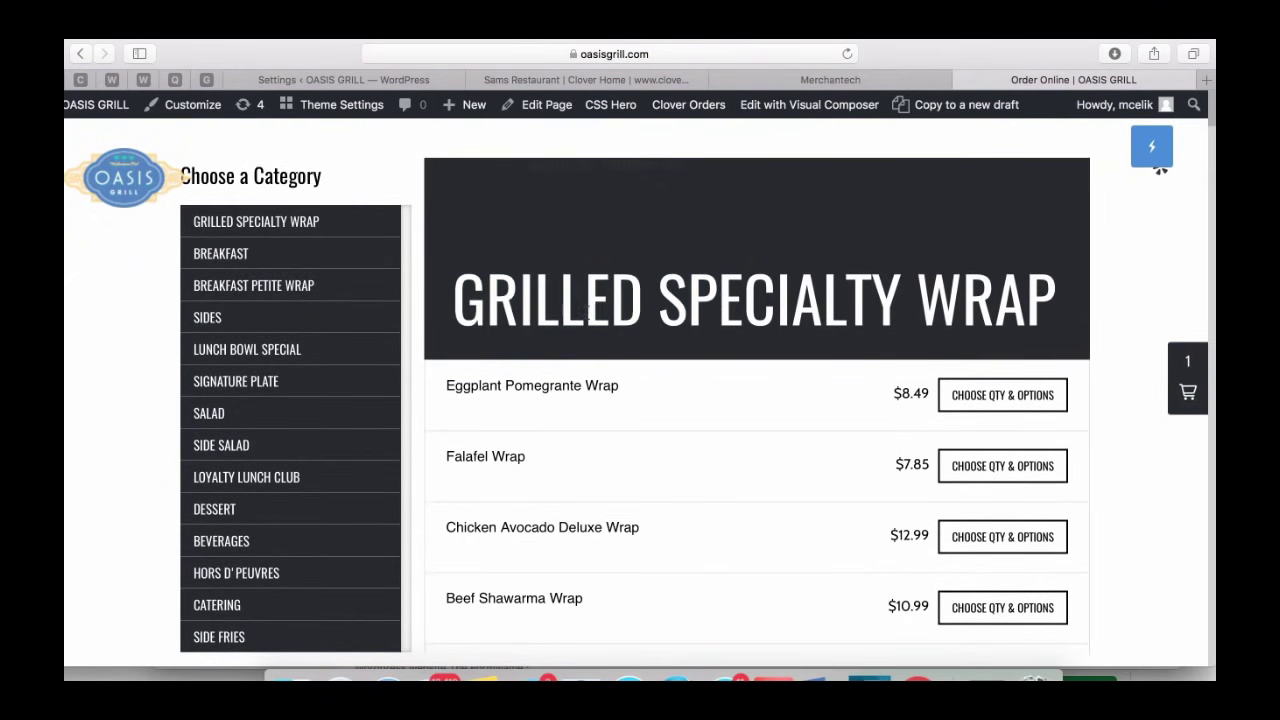
pyautogui.scroll(-3, 646, 369)
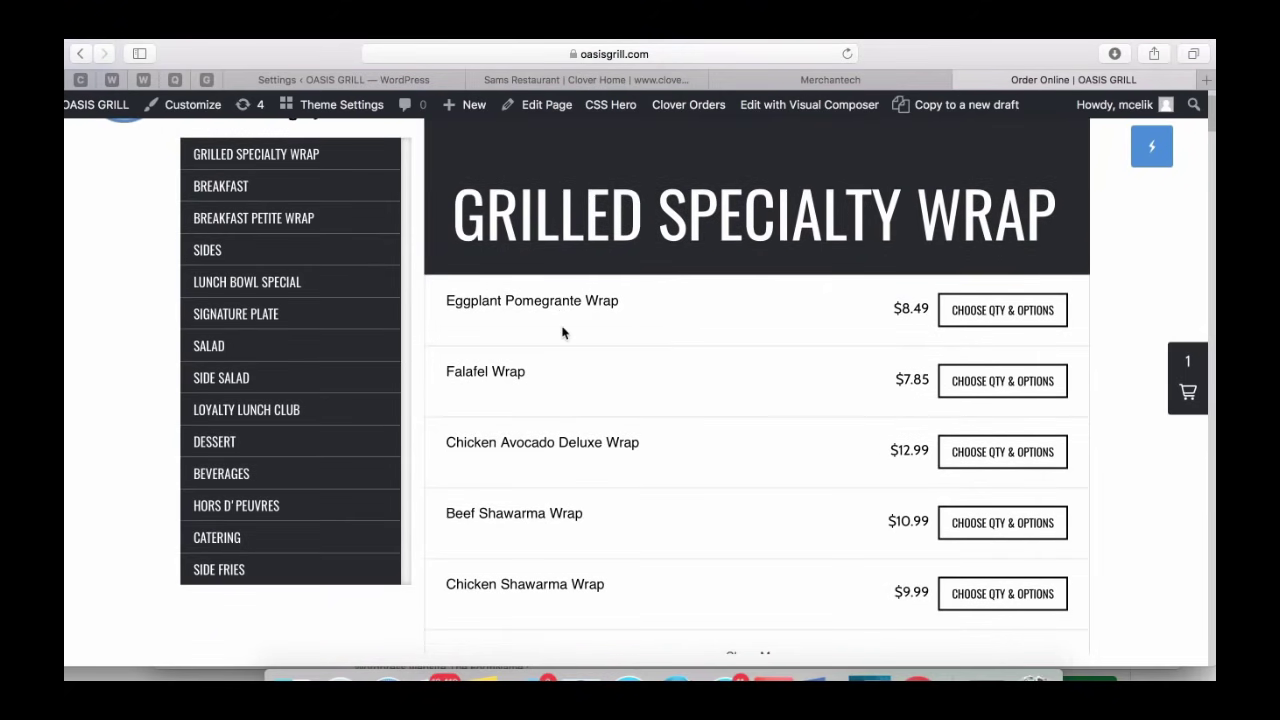
pyautogui.scroll(3, 562, 333)
pyautogui.moveTo(447, 385); pyautogui.dragTo(599, 387)
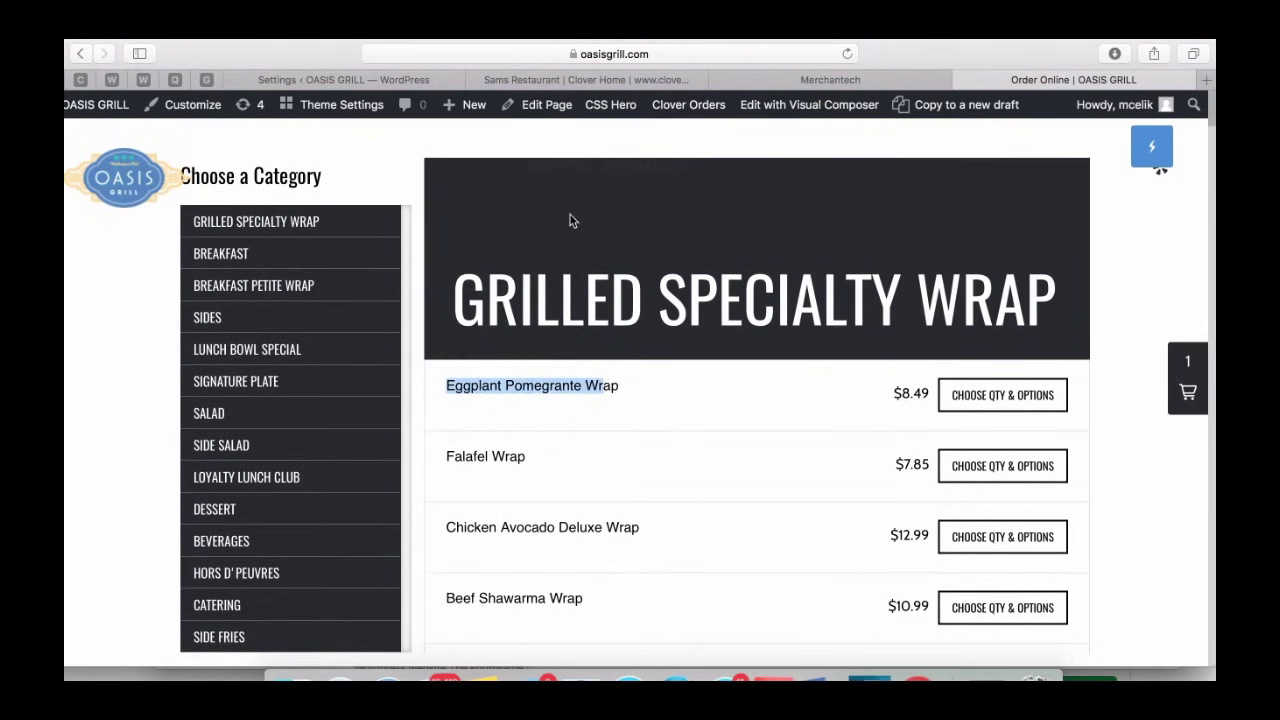
# - Return to the WordPress admin and open the Items / Images product list of Clover Orders
pyautogui.click(400, 84)
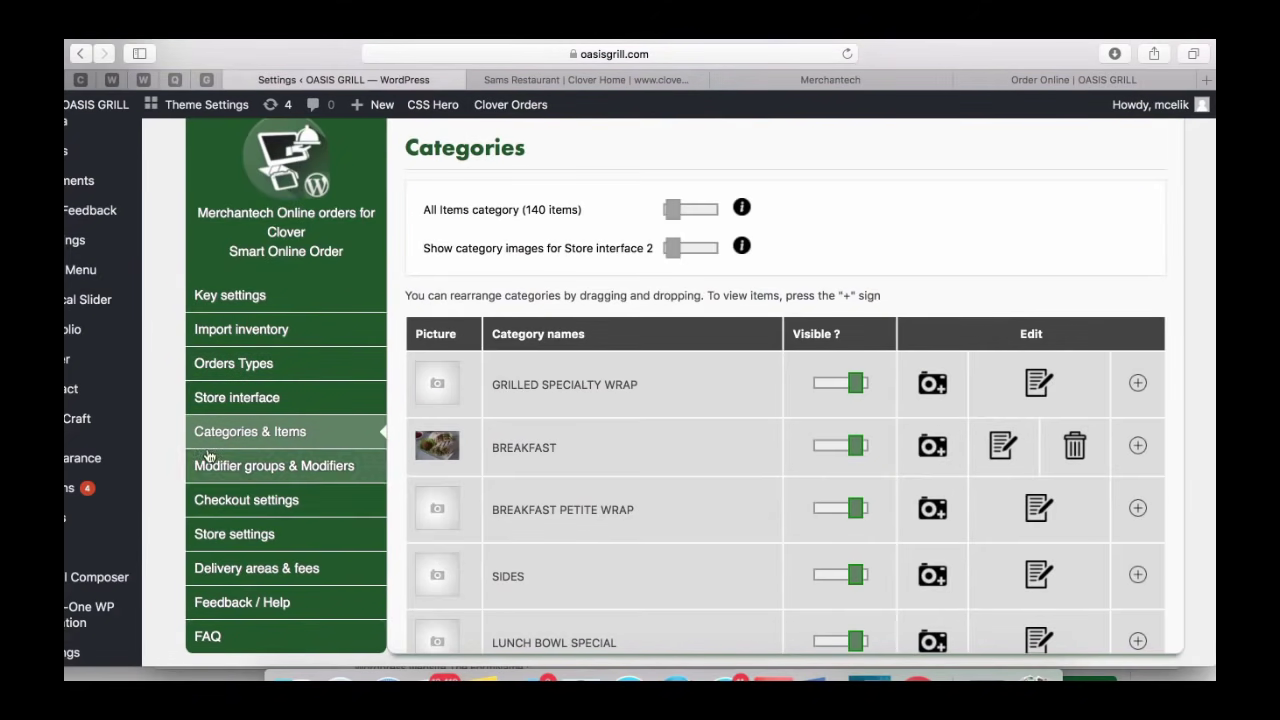
pyautogui.moveTo(200, 51); pyautogui.dragTo(256, 50)
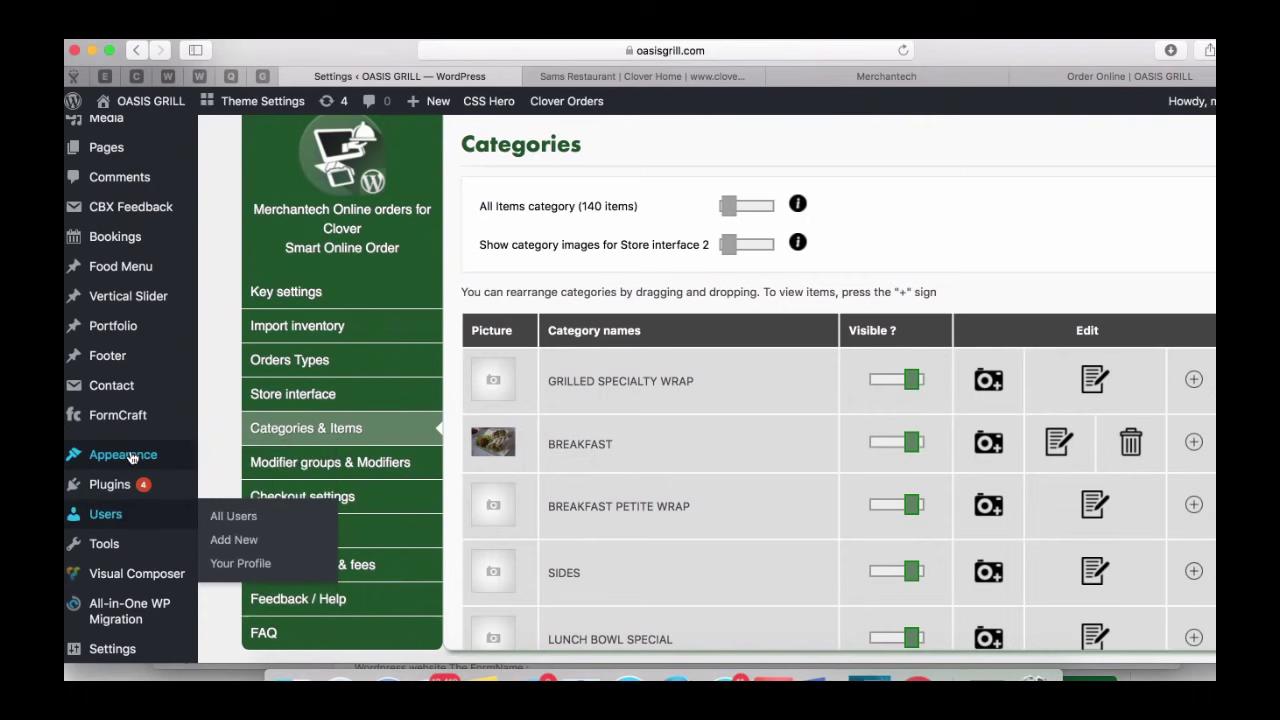
pyautogui.scroll(-5, 140, 470)
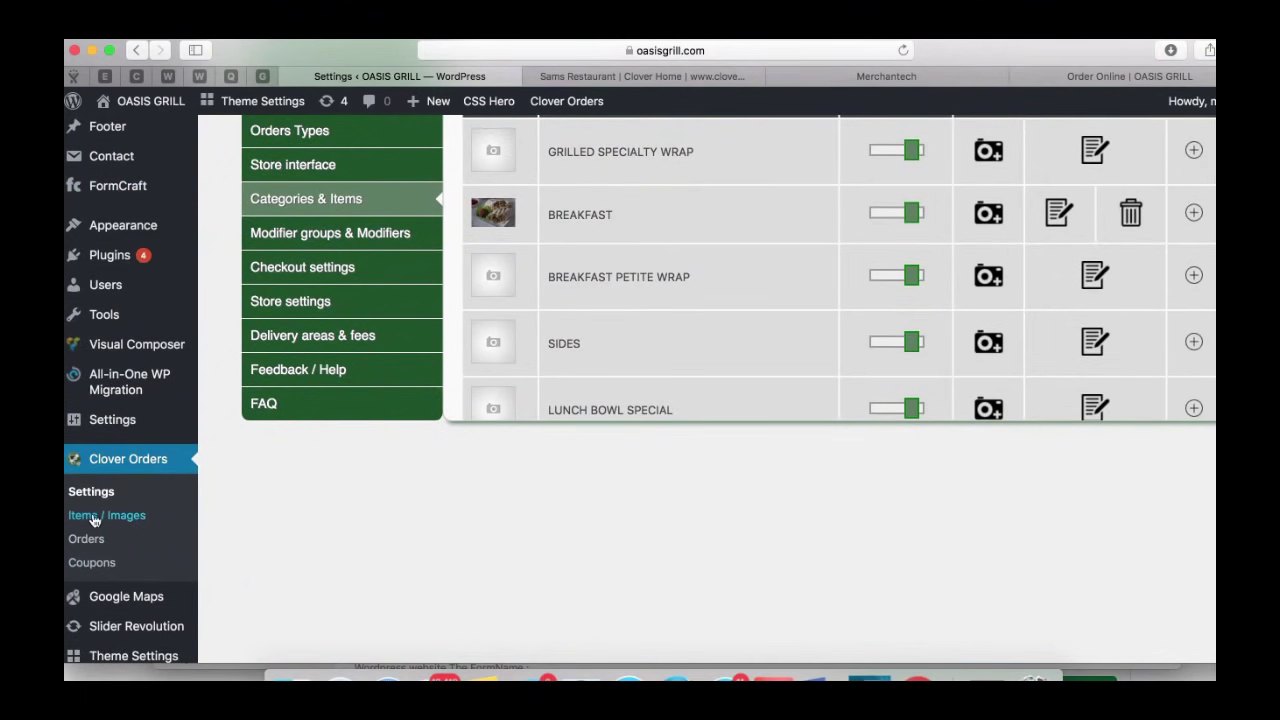
pyautogui.click(102, 518)
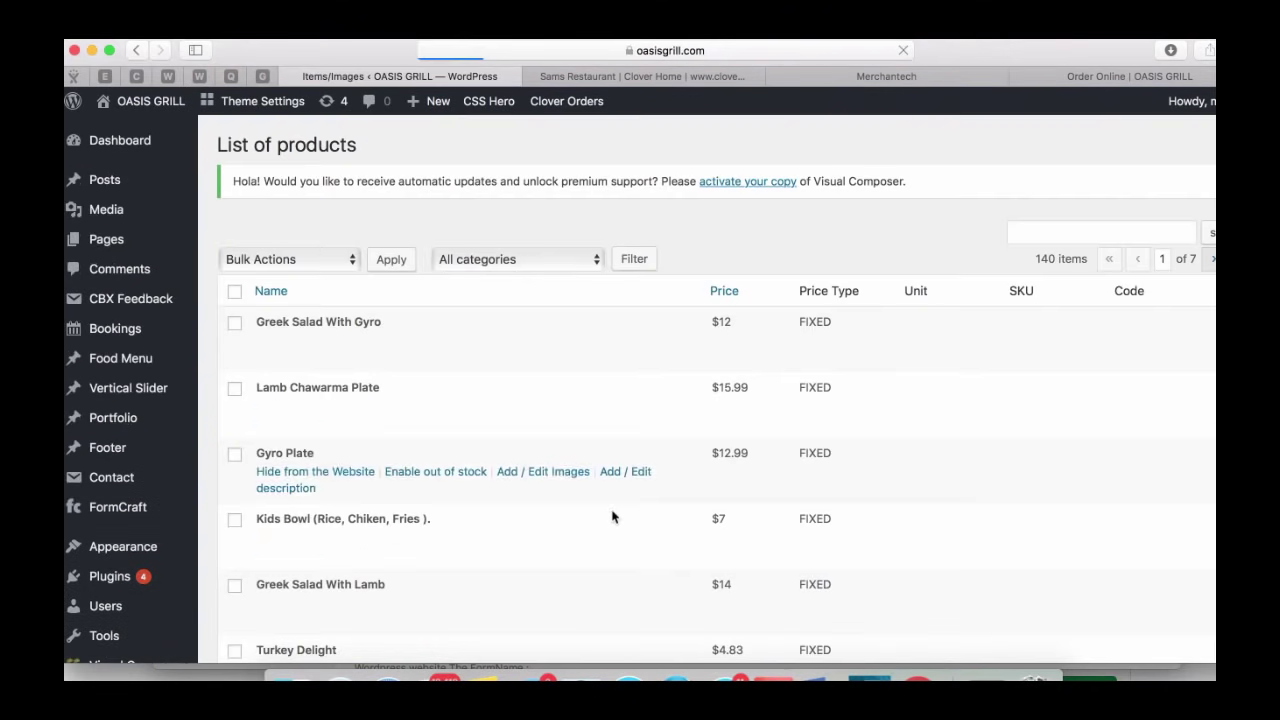
# - Check the Falafel Wrap item's name in the online store and search the product list for "falafel"
pyautogui.click(1028, 233)
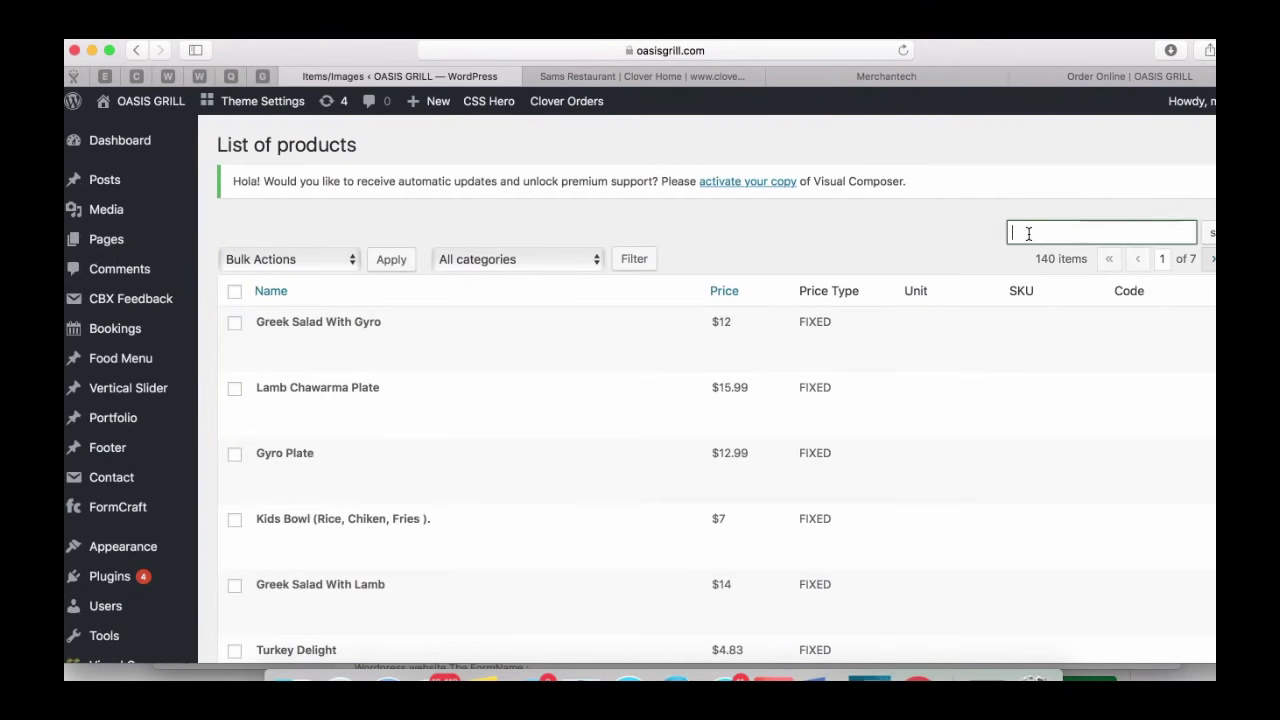
pyautogui.click(1063, 66)
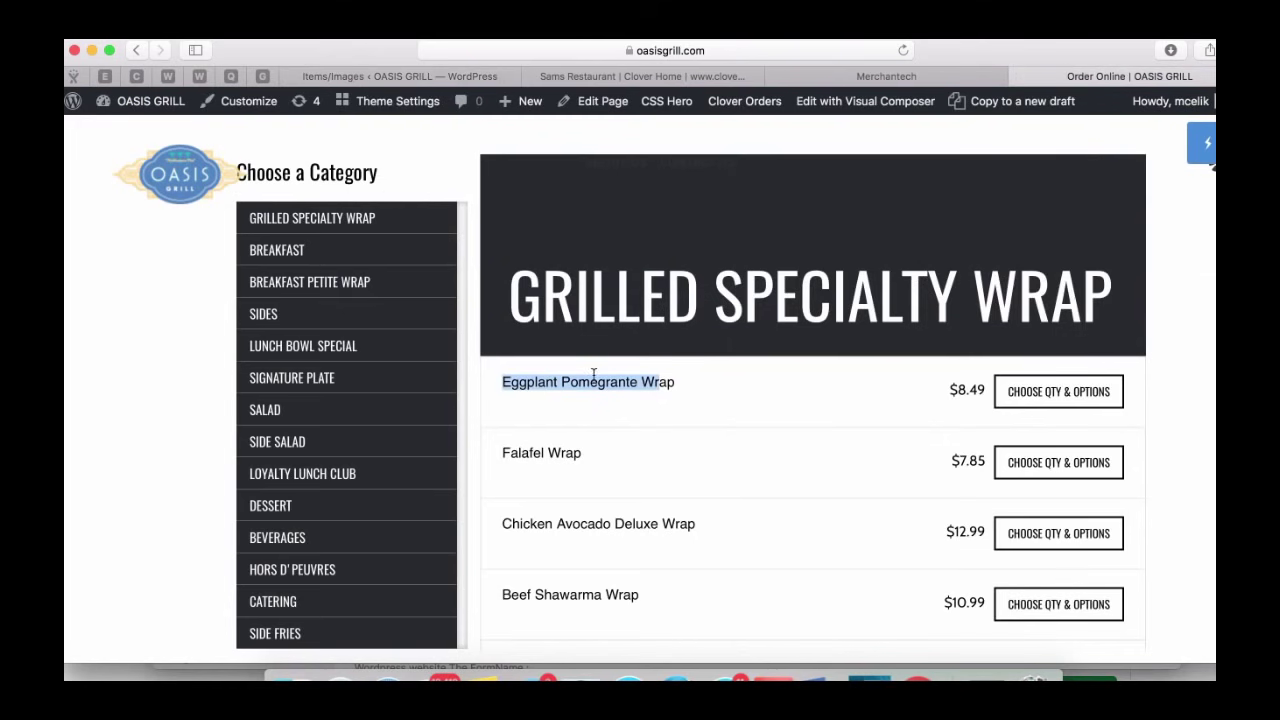
pyautogui.moveTo(504, 453); pyautogui.dragTo(572, 452)
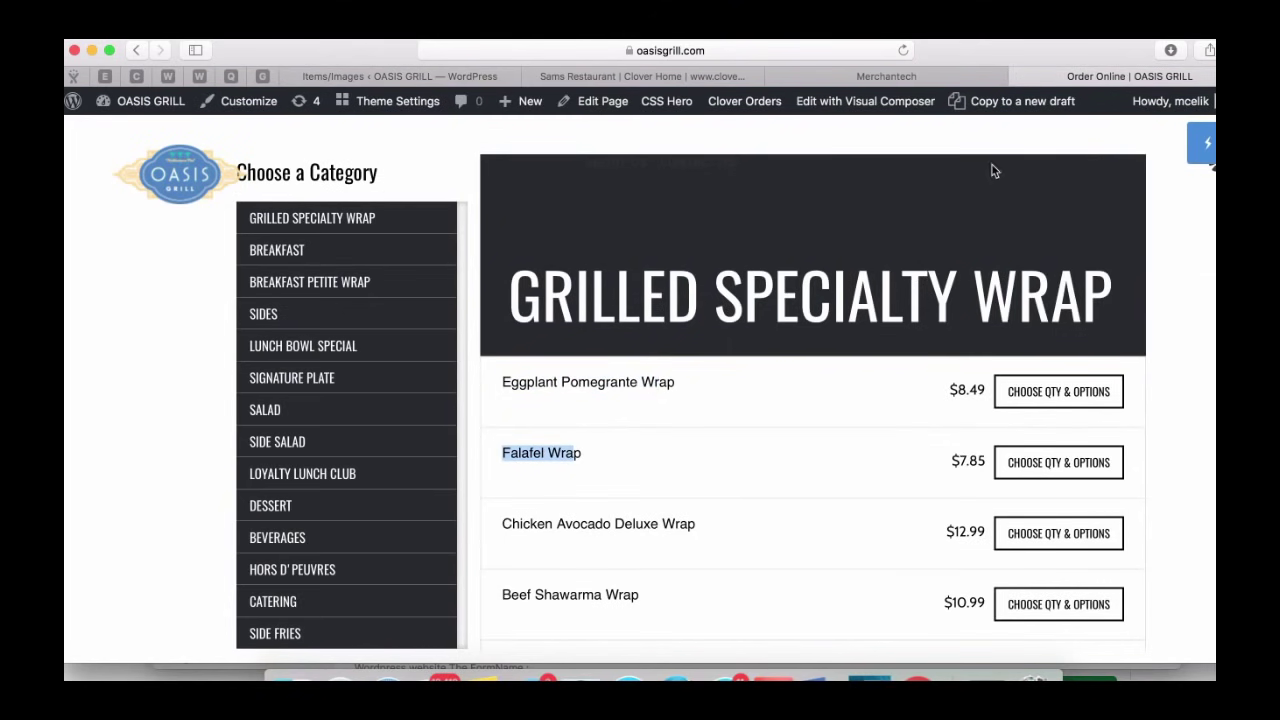
pyautogui.click(400, 76)
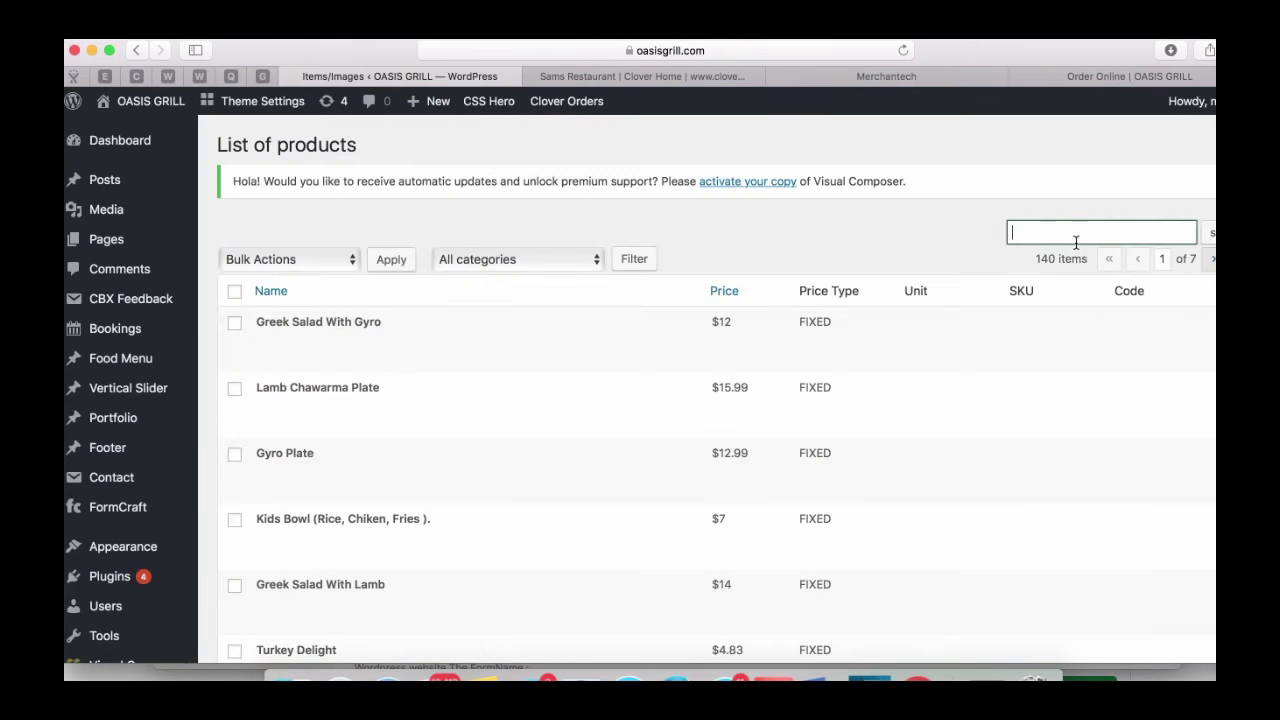
pyautogui.write('falafel')
pyautogui.press('Return')
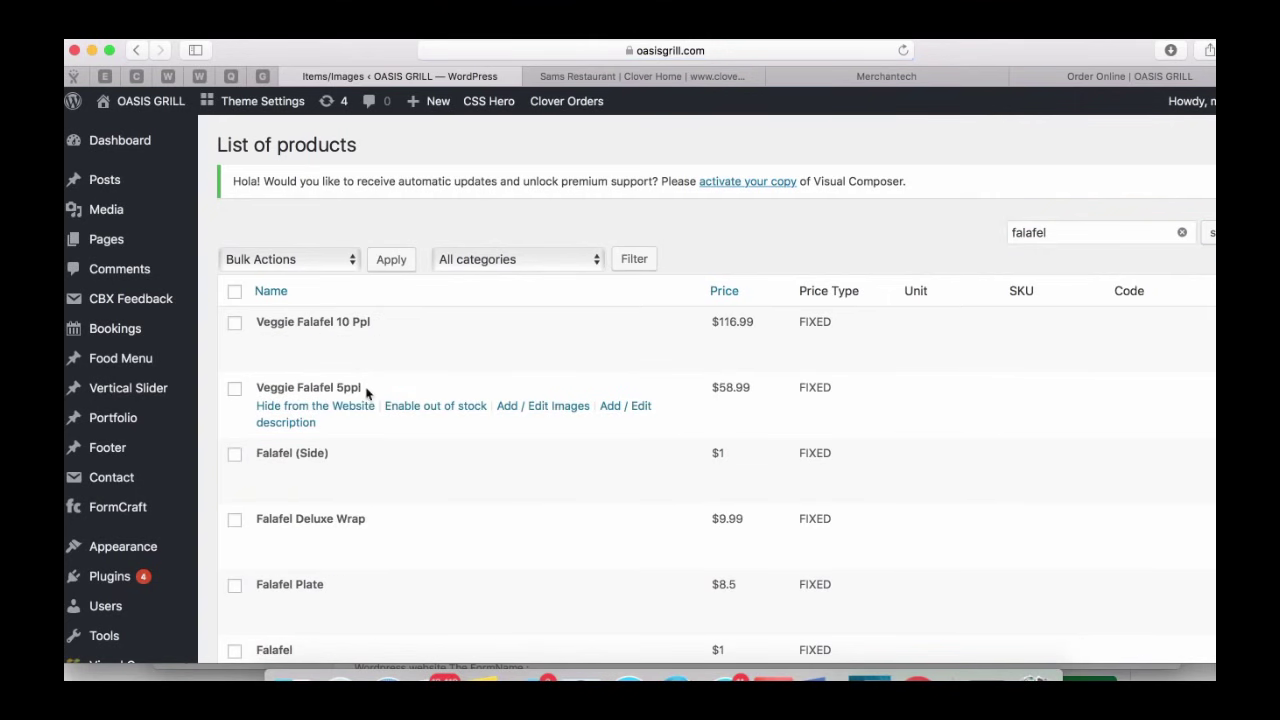
# - Add the media library photo of two halved grilled wraps on a plate as the Falafel Wrap item's image
pyautogui.scroll(-5, 367, 429)
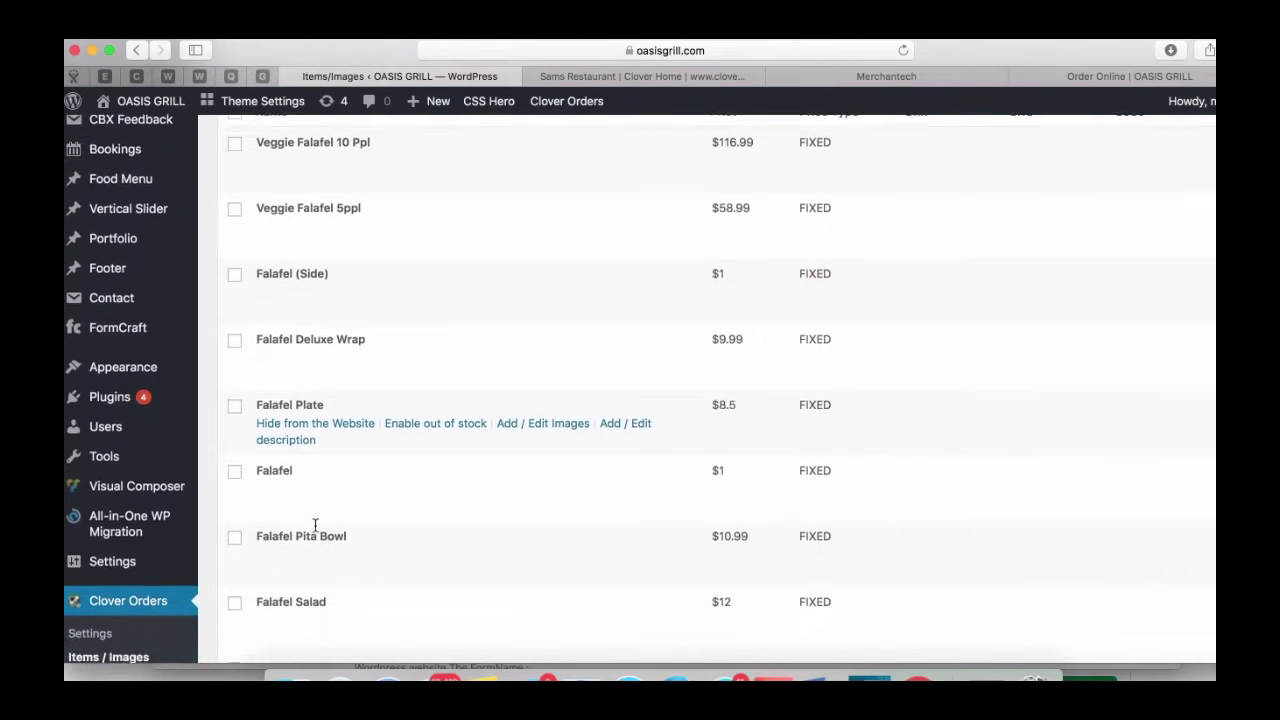
pyautogui.scroll(-3, 315, 527)
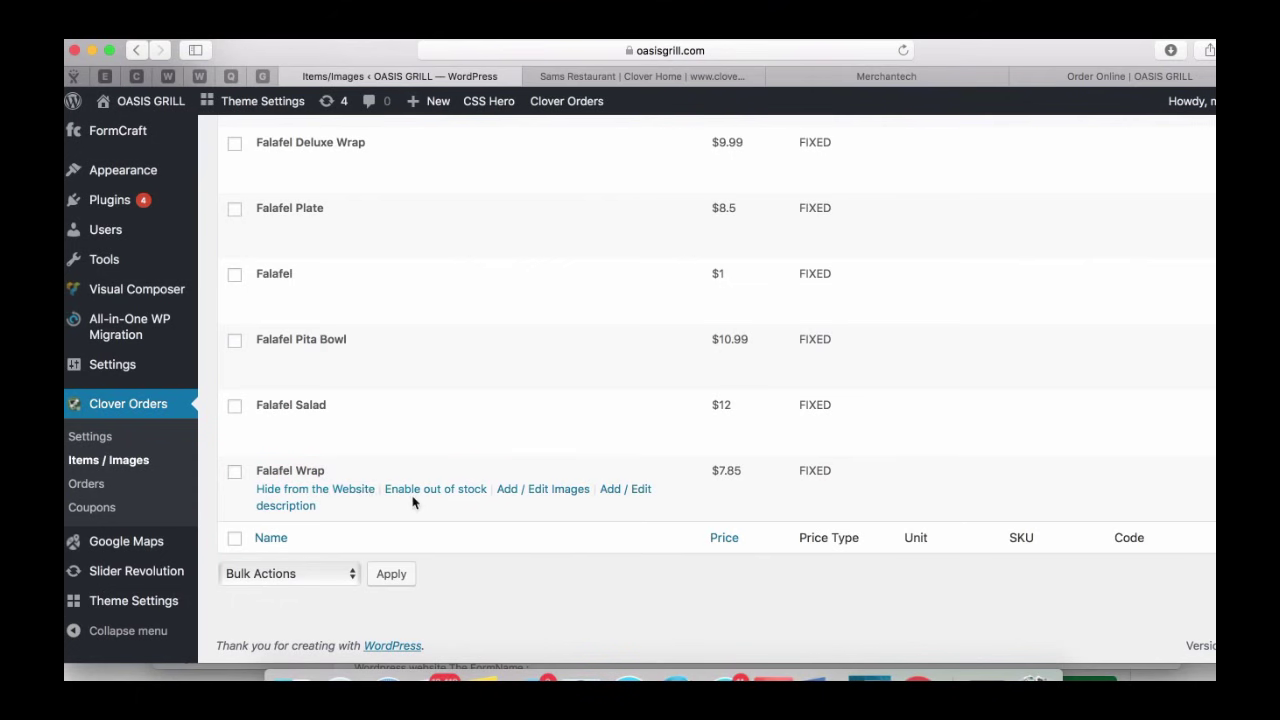
pyautogui.click(538, 496)
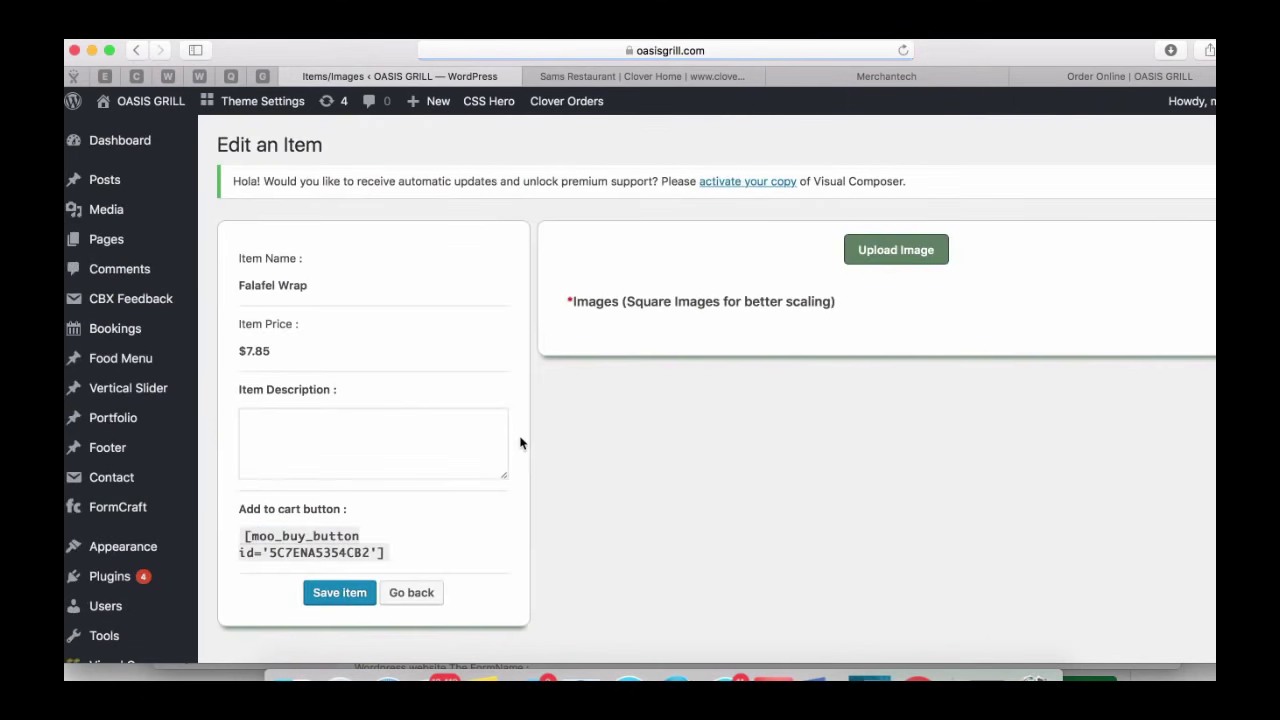
pyautogui.click(878, 250)
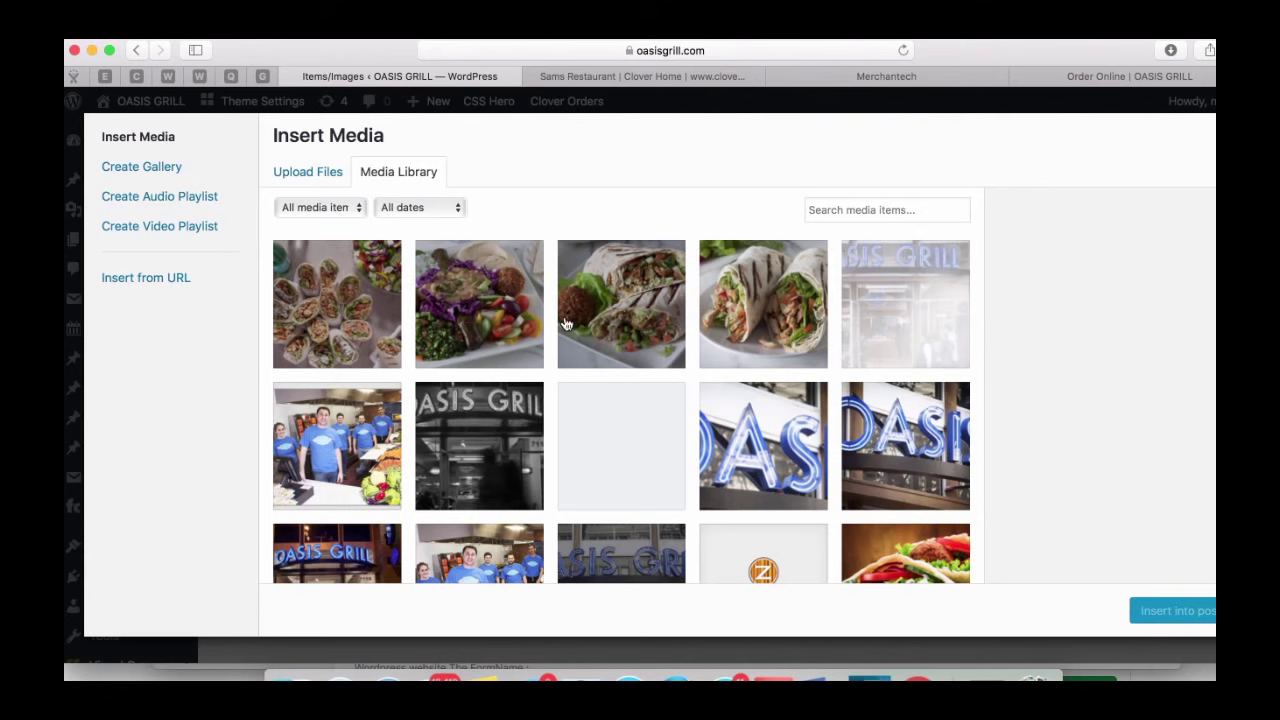
pyautogui.click(770, 333)
pyautogui.click(1160, 612)
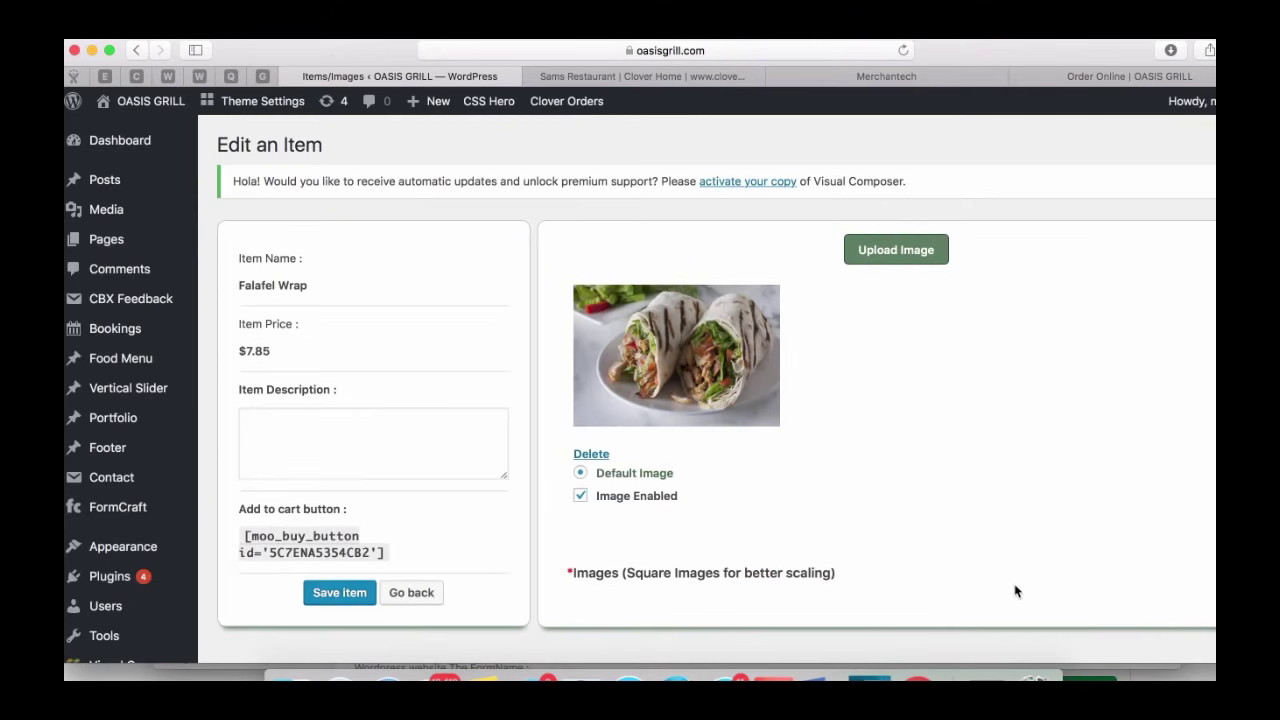
# - Enter "Tastes Great!" as the Falafel Wrap's item description and save the item
pyautogui.scroll(-1, 834, 500)
pyautogui.click(335, 420)
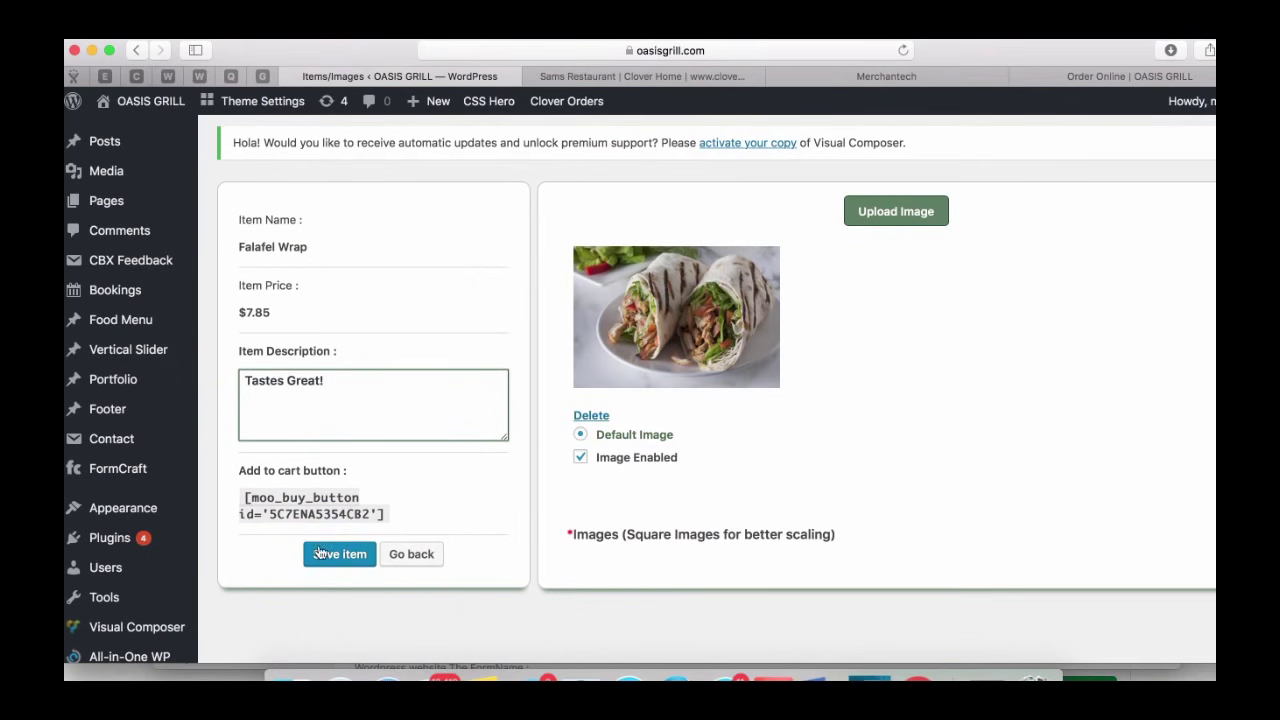
pyautogui.moveTo(245, 497); pyautogui.dragTo(376, 511)
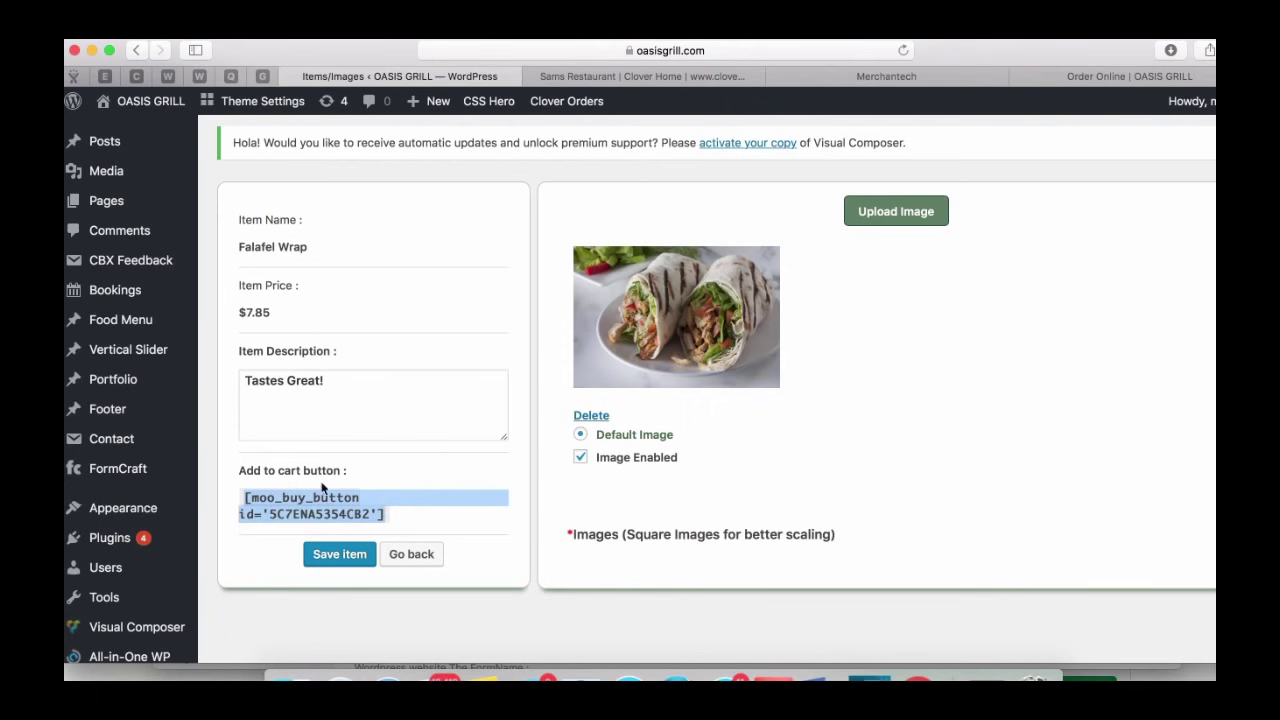
pyautogui.click(375, 485)
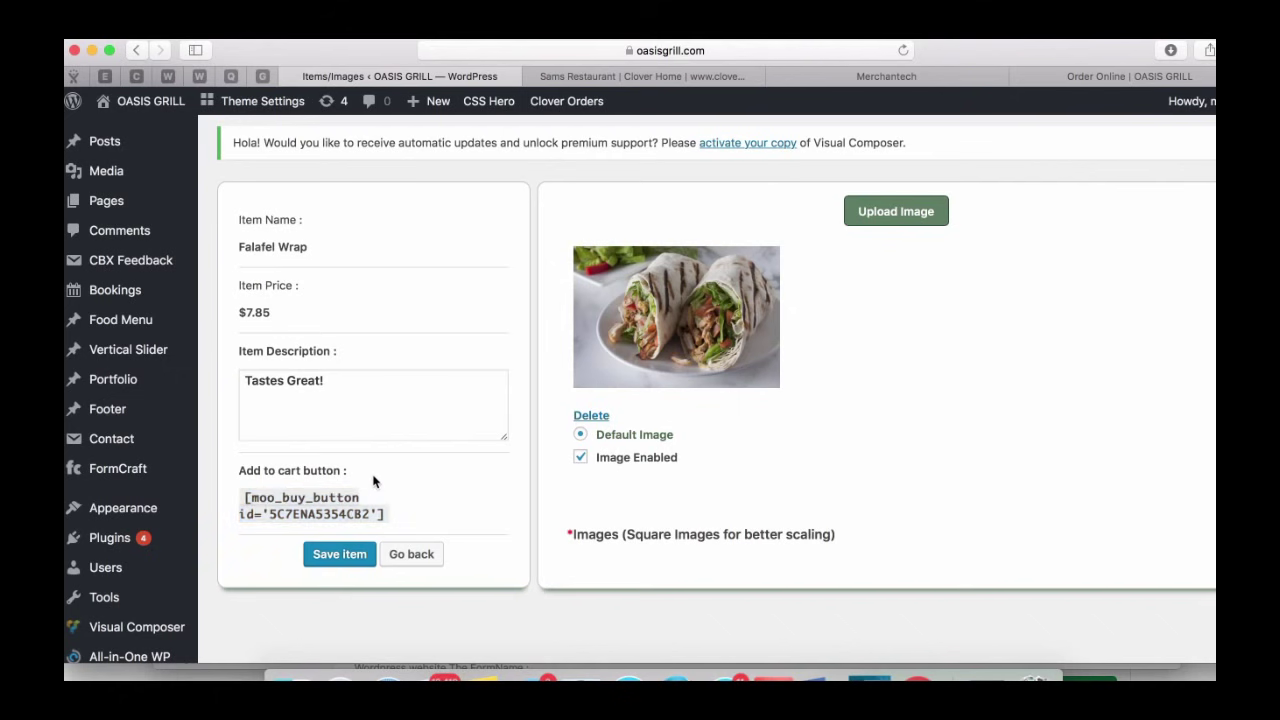
pyautogui.click(340, 556)
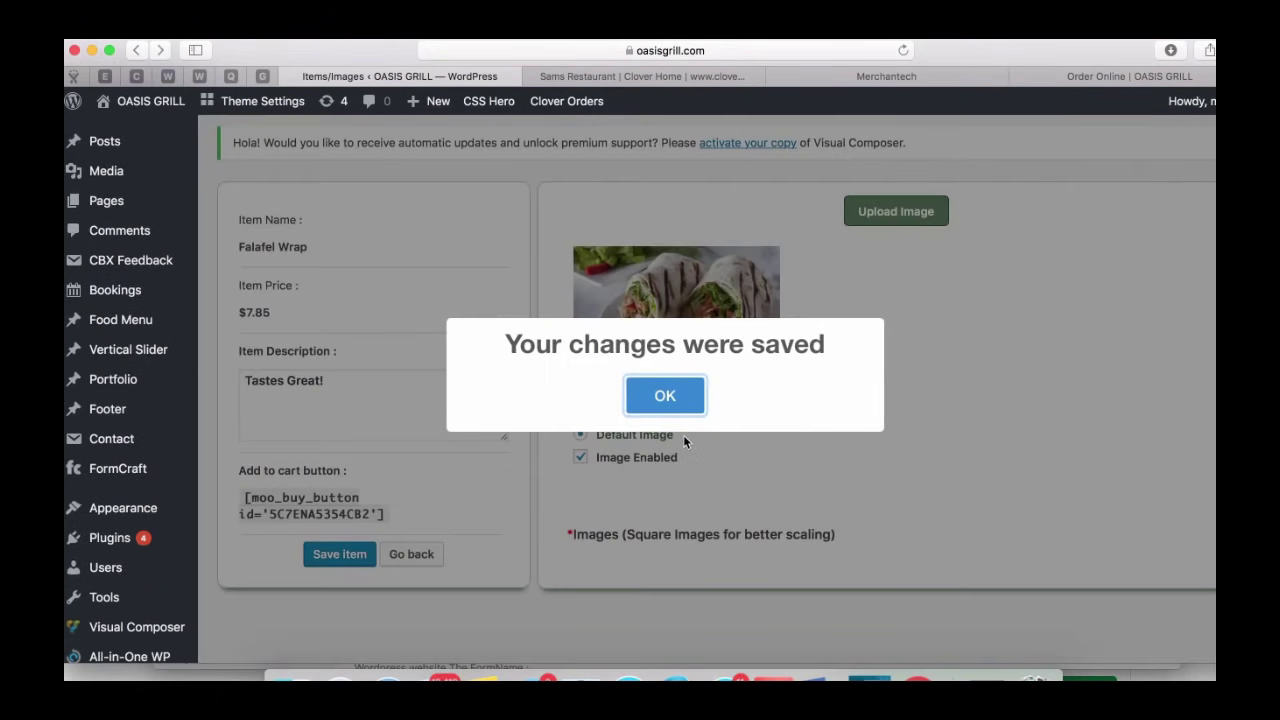
pyautogui.click(670, 398)
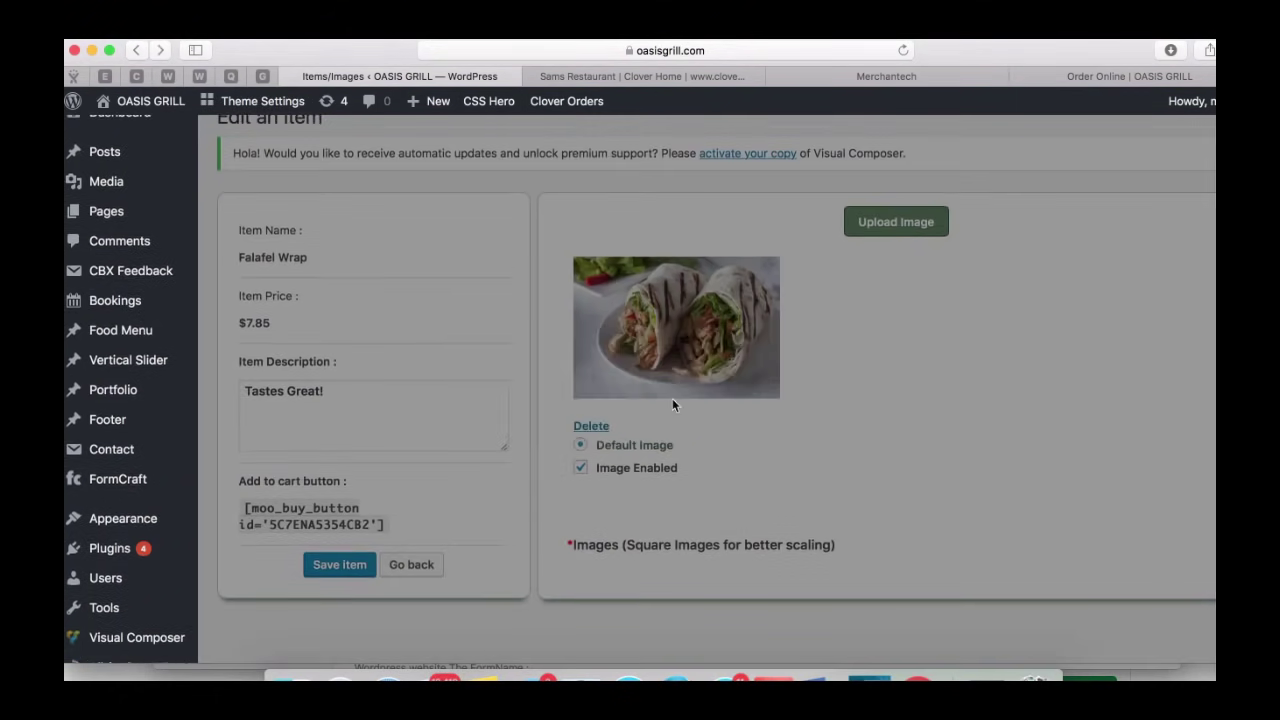
# - Reload the online store page and check the Falafel Wrap's image and description
pyautogui.click(1032, 78)
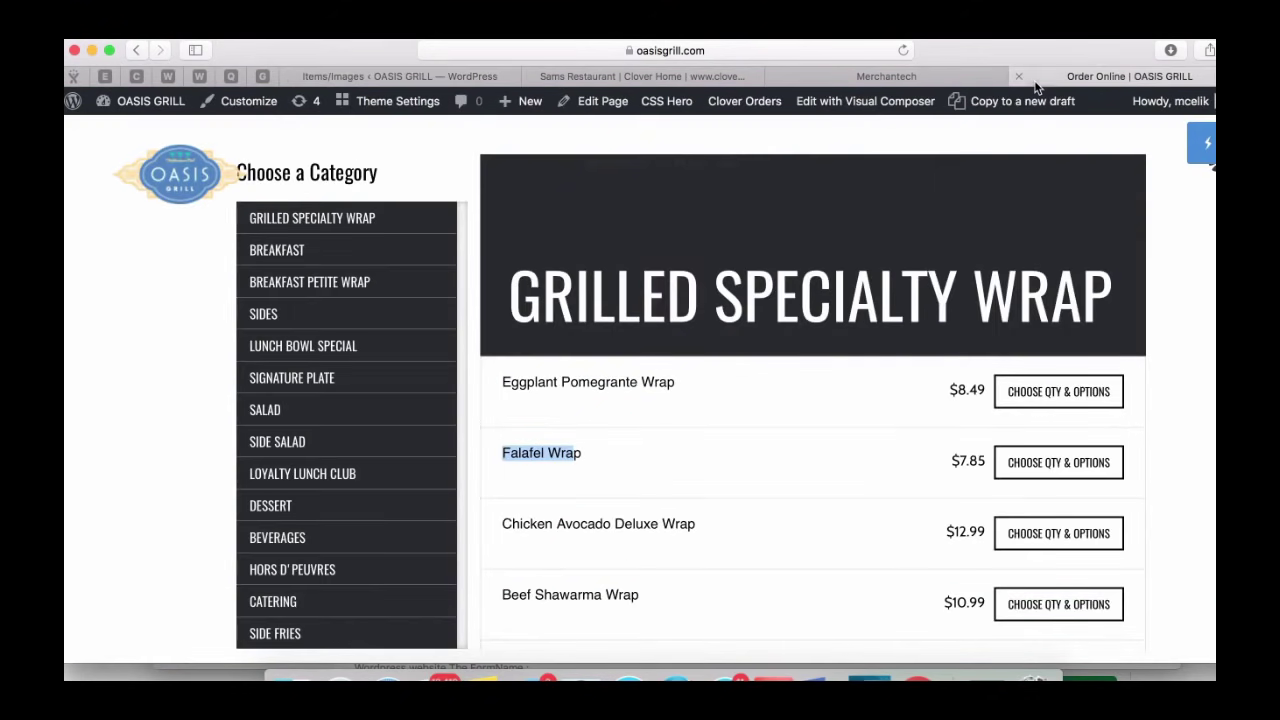
pyautogui.moveTo(1010, 57); pyautogui.dragTo(942, 57)
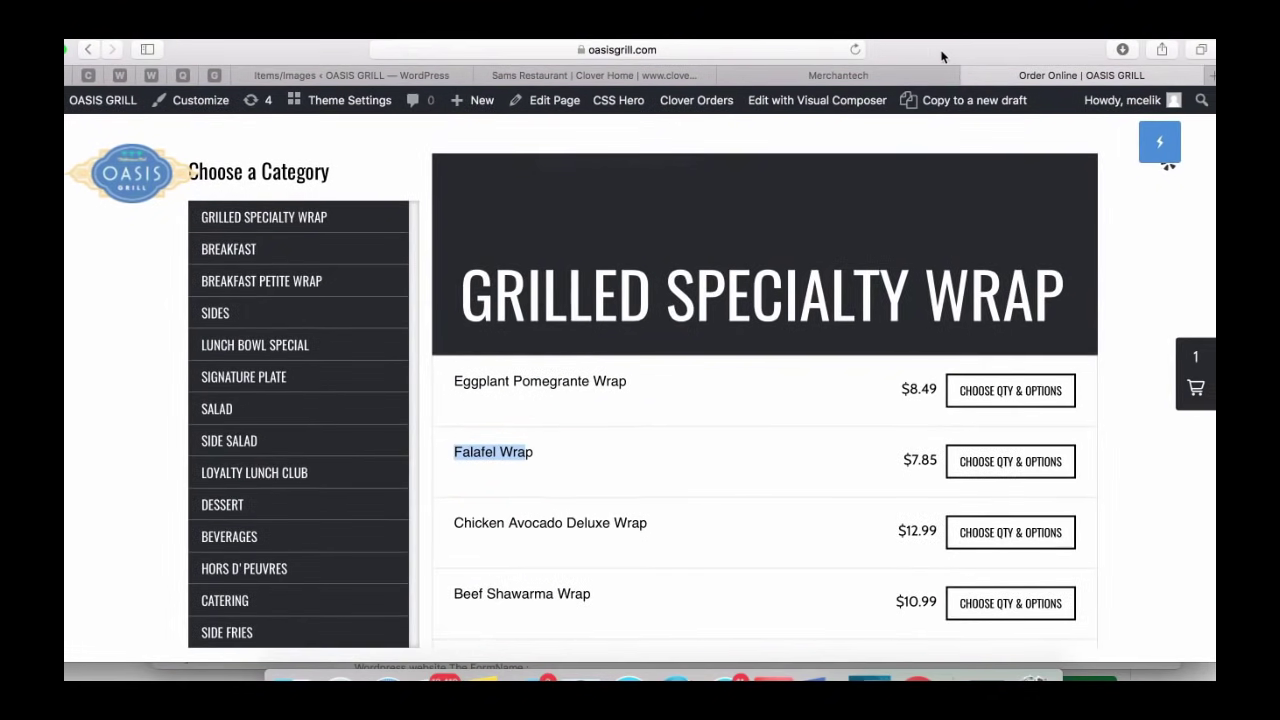
pyautogui.click(852, 50)
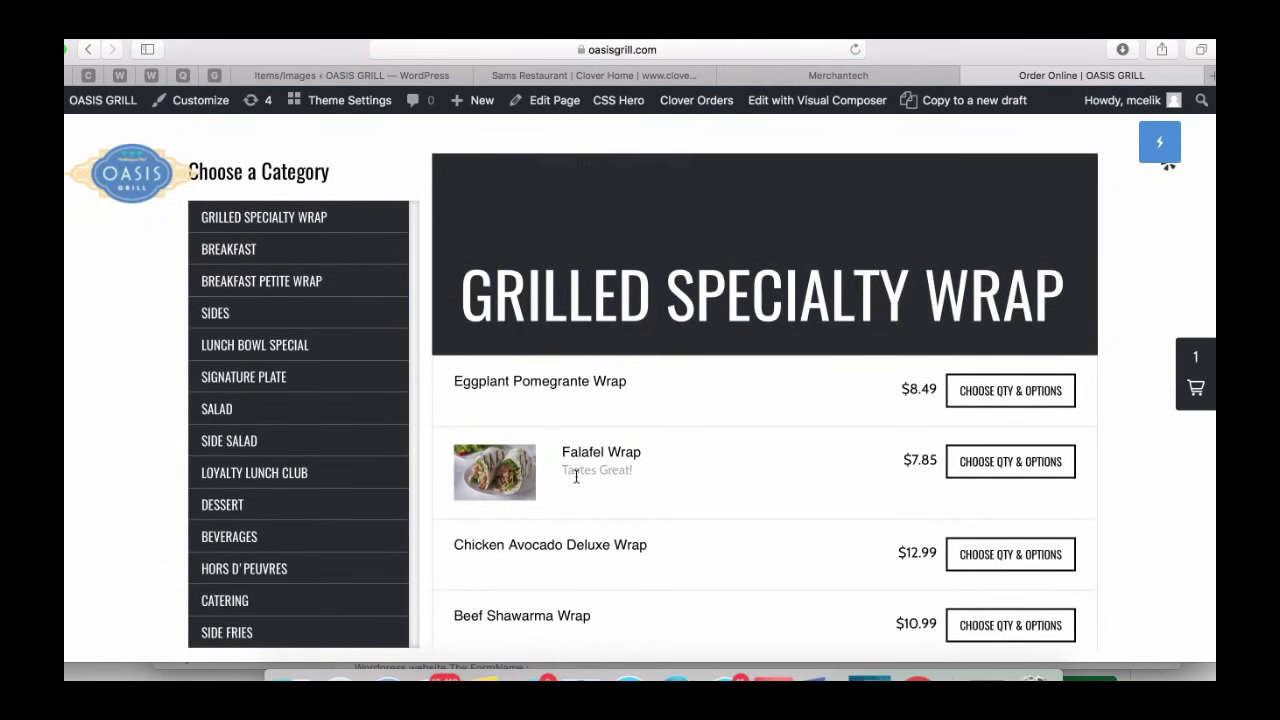
pyautogui.moveTo(567, 470); pyautogui.dragTo(628, 471)
pyautogui.scroll(-1, 650, 477)
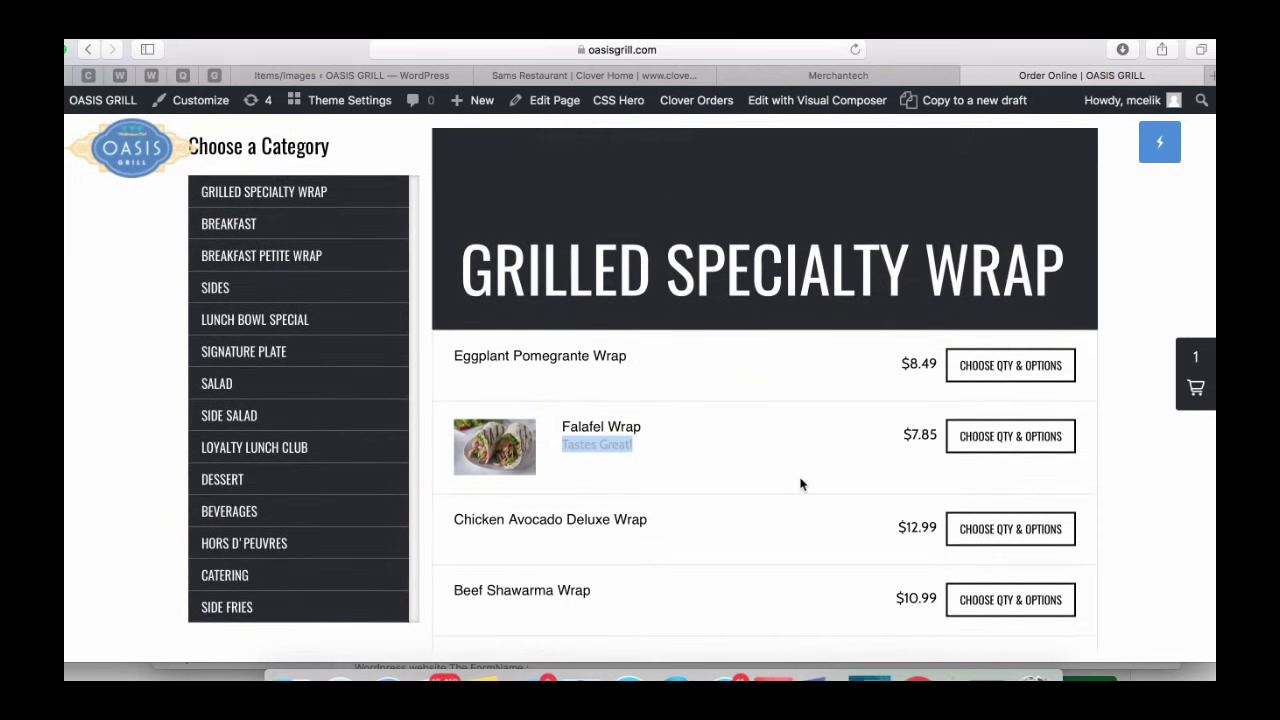
# - Check the quantity selection prompt for the Falafel Wrap in the online store and cancel it
pyautogui.click(1010, 436)
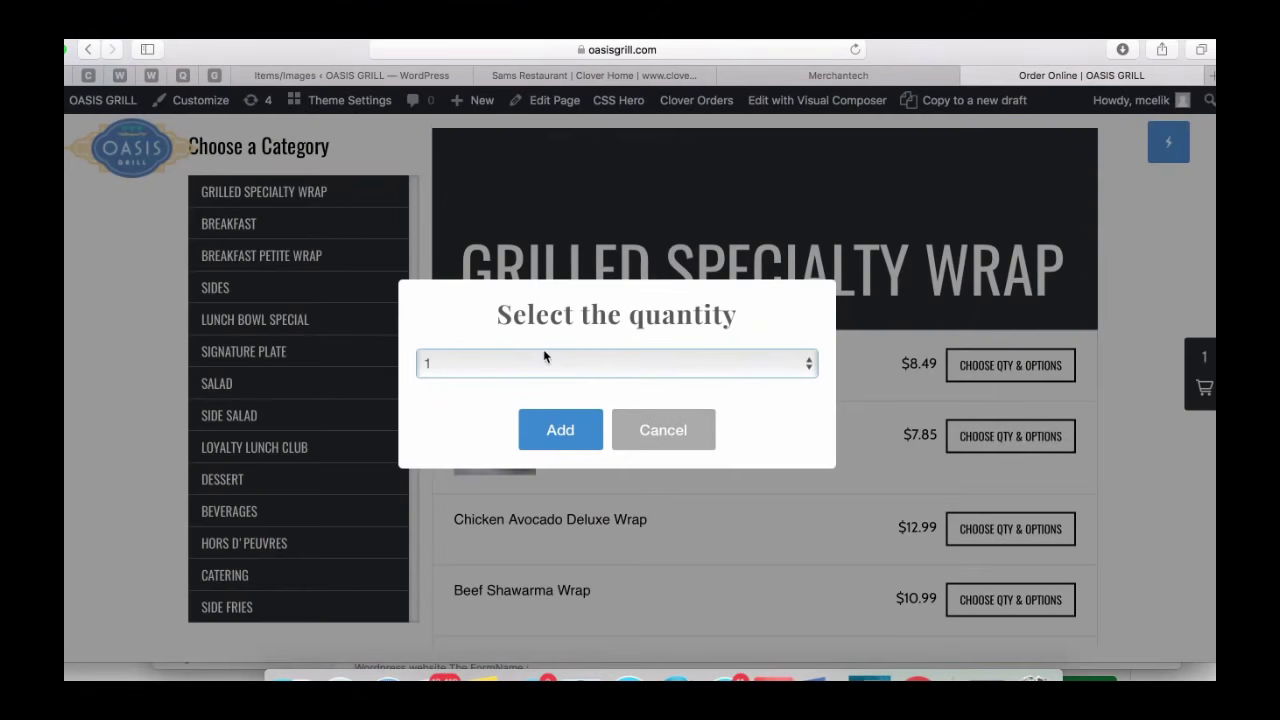
pyautogui.moveTo(499, 316); pyautogui.dragTo(713, 386)
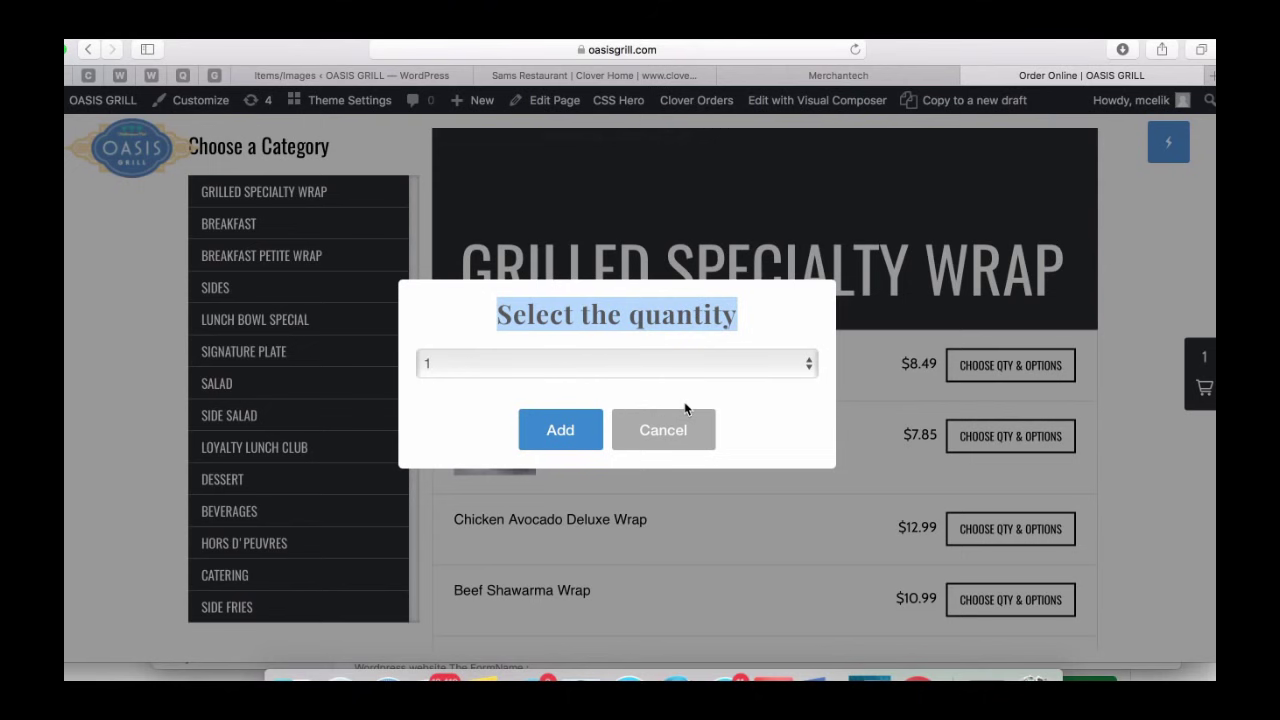
pyautogui.click(690, 430)
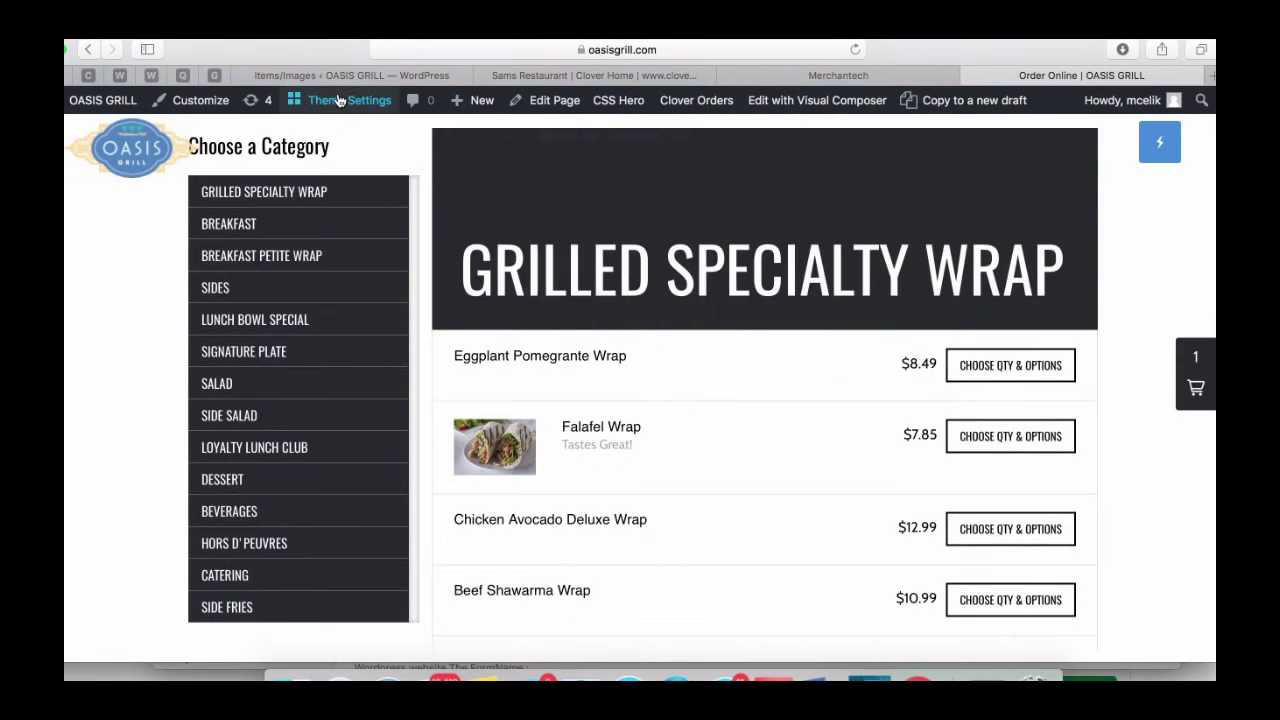
# - Turn off the quantity pop-up window after adding any item to cart in the Clover Orders store interface settings and save the changes
pyautogui.click(338, 76)
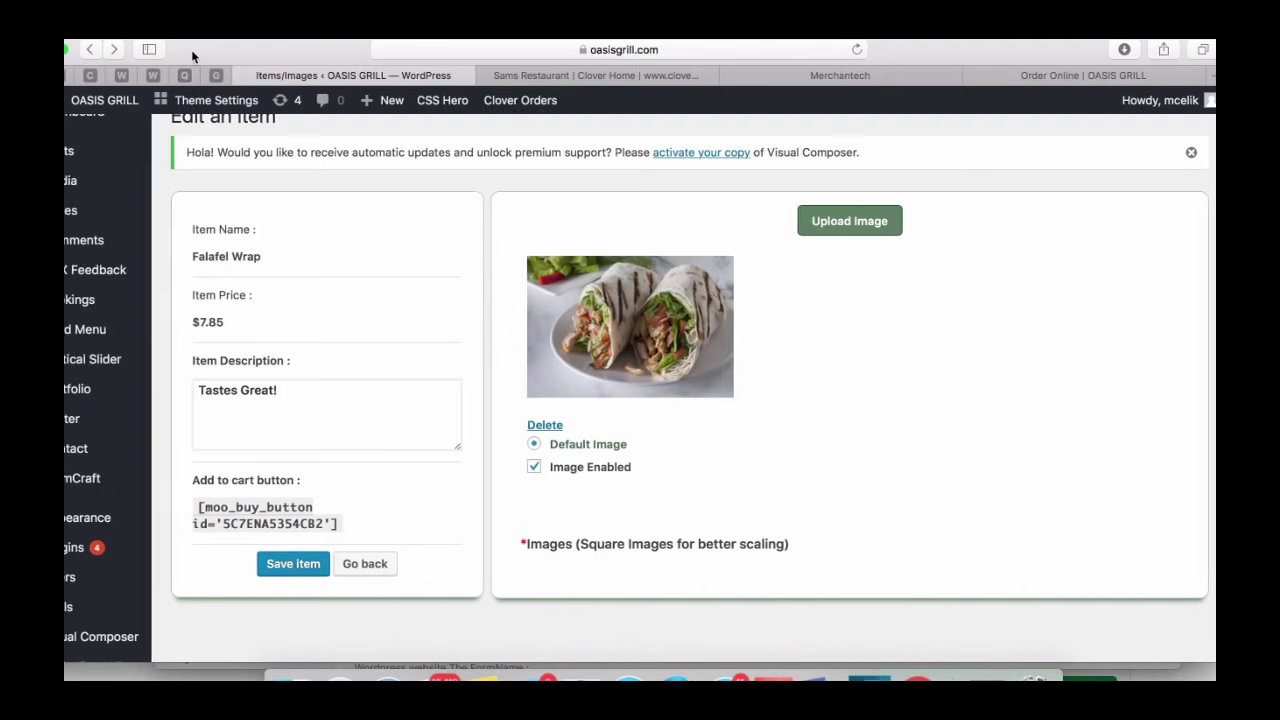
pyautogui.moveTo(191, 49); pyautogui.dragTo(246, 50)
pyautogui.scroll(-5, 200, 495)
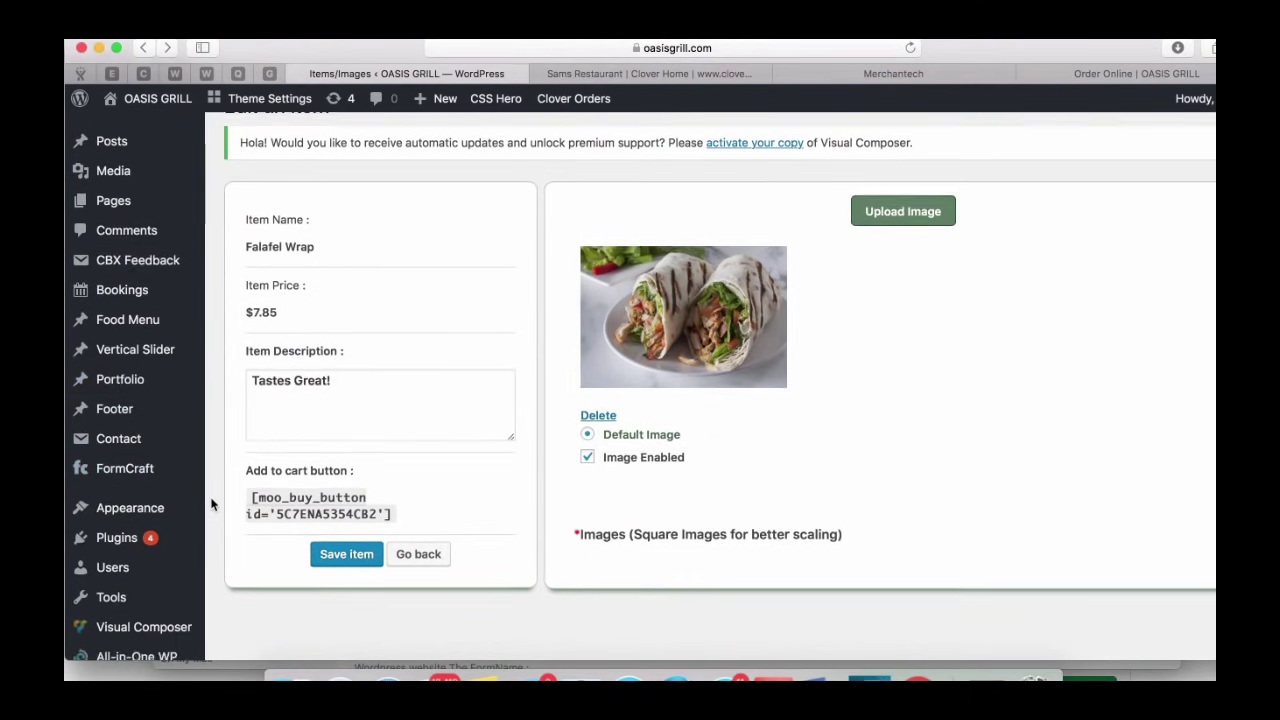
pyautogui.click(116, 517)
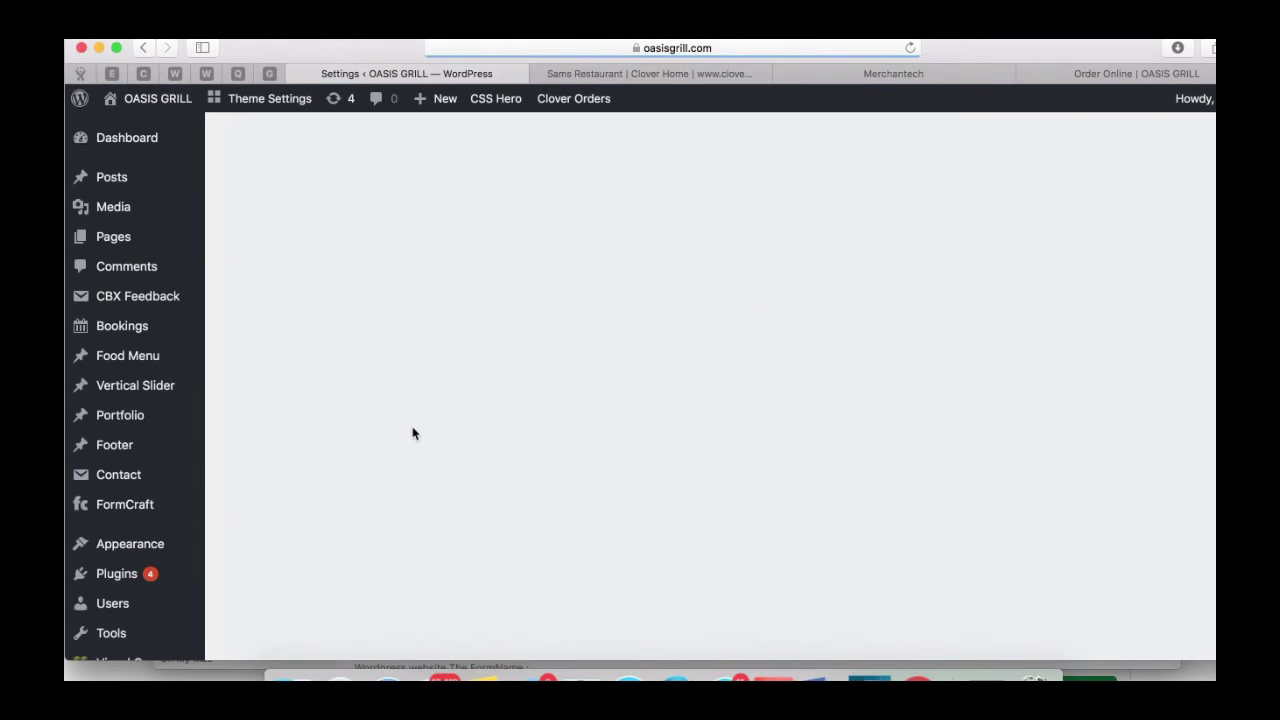
pyautogui.click(338, 485)
pyautogui.scroll(-2, 548, 511)
pyautogui.scroll(-10, 600, 505)
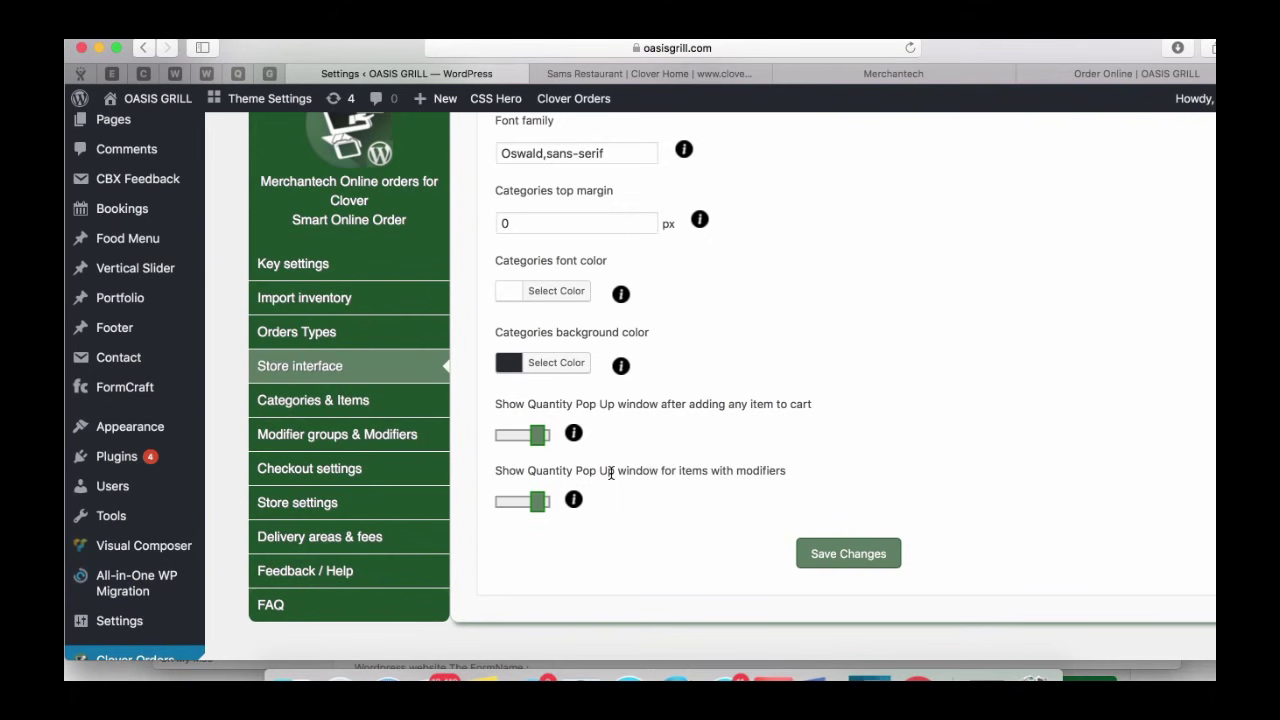
pyautogui.click(540, 433)
pyautogui.click(834, 553)
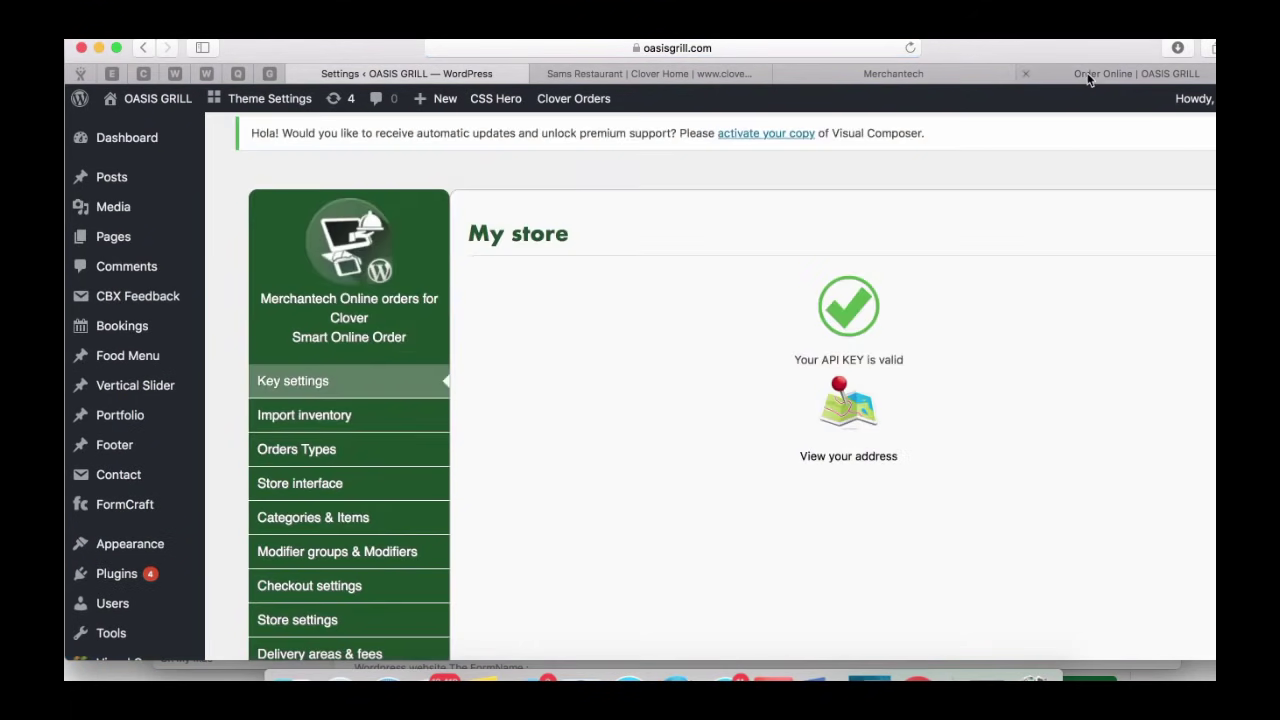
# - Reload the online store and examine the Falafel Wrap's modifier options, including extras, sides, flavor and add-ins
pyautogui.click(1089, 74)
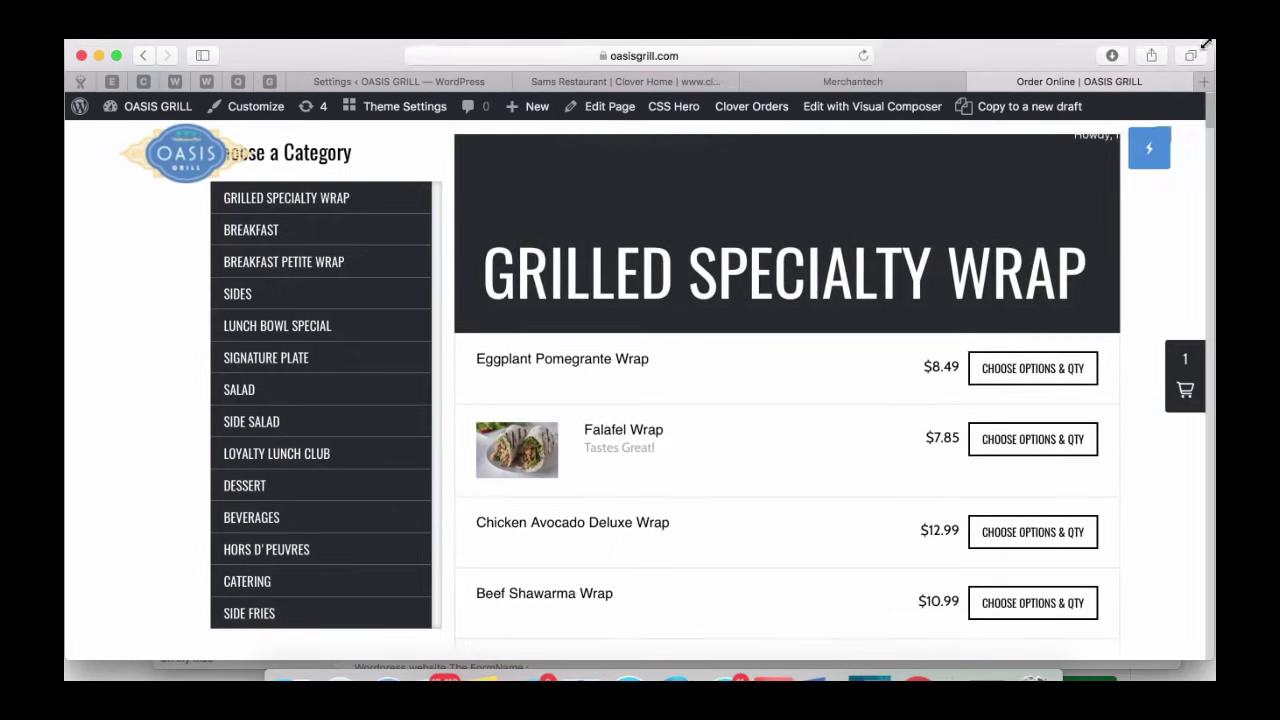
pyautogui.moveTo(1206, 44)
pyautogui.mouseDown()
pyautogui.moveTo(1192, 46)
pyautogui.moveTo(1208, 46)
pyautogui.mouseUp()
pyautogui.scroll(-2, 900, 385)
pyautogui.scroll(1, 894, 400)
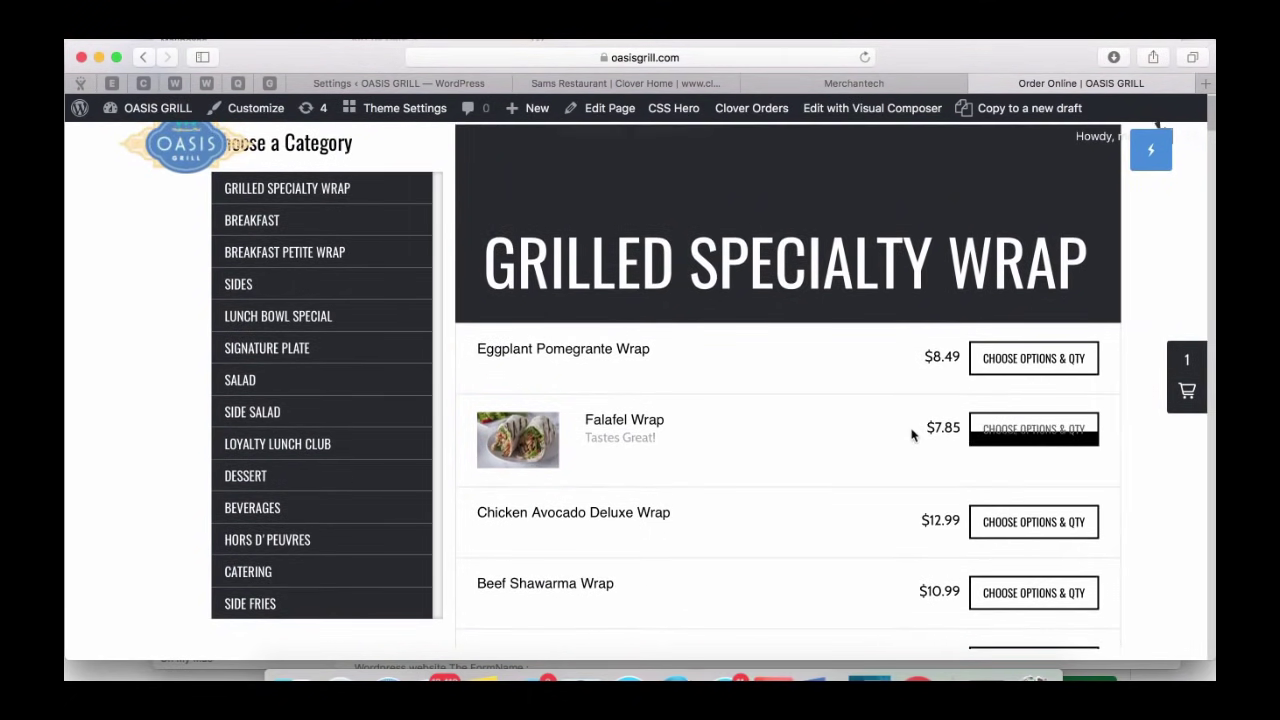
pyautogui.scroll(-1, 871, 440)
pyautogui.scroll(-1, 803, 447)
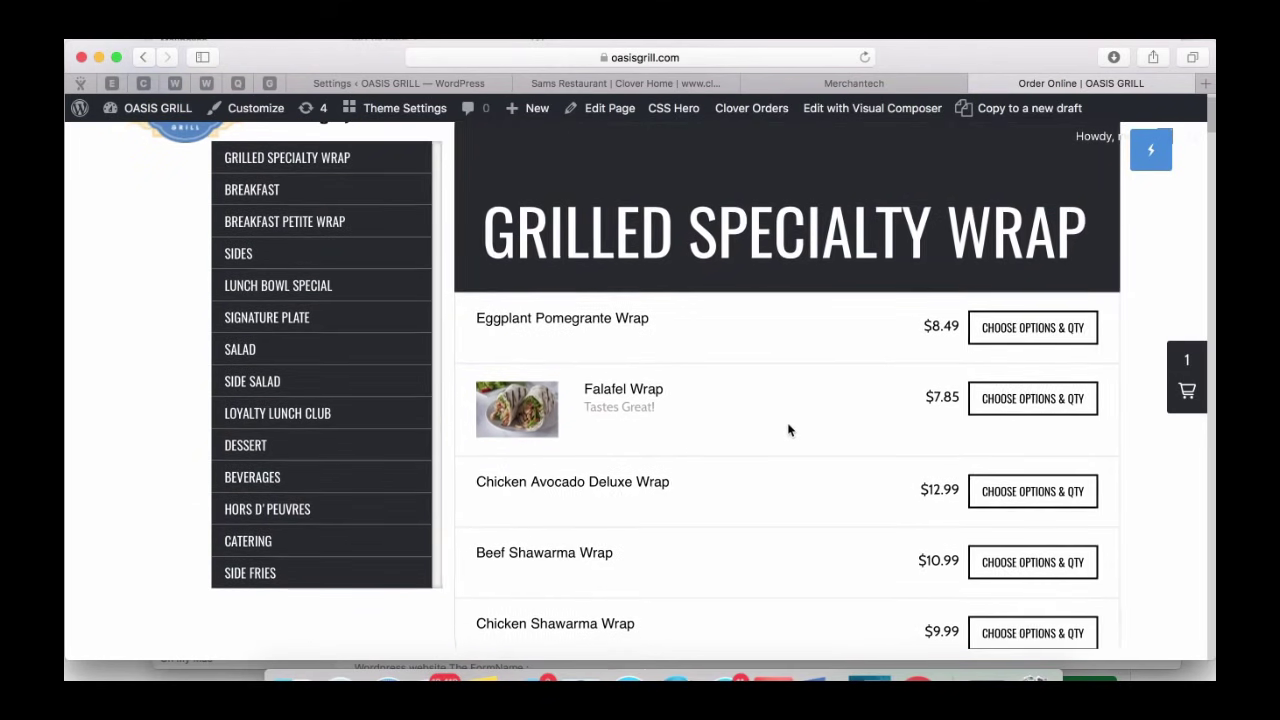
pyautogui.click(1008, 398)
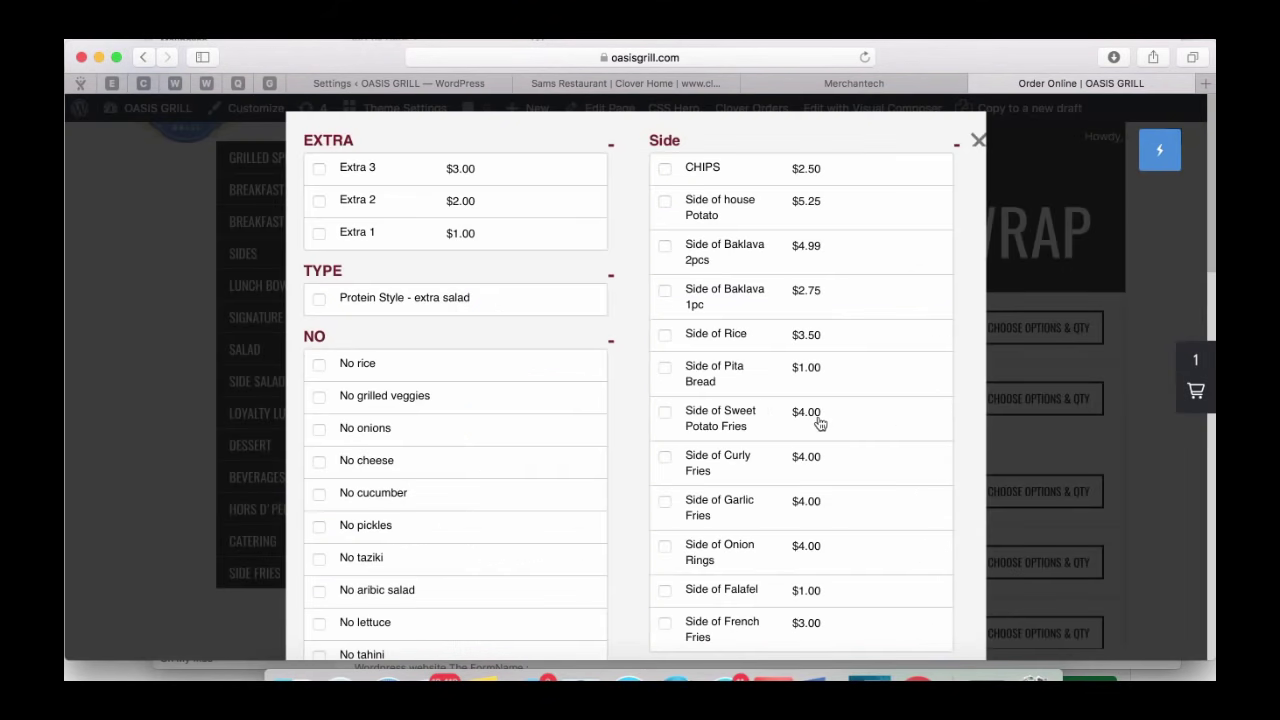
pyautogui.scroll(-3, 628, 433)
pyautogui.scroll(-5, 628, 433)
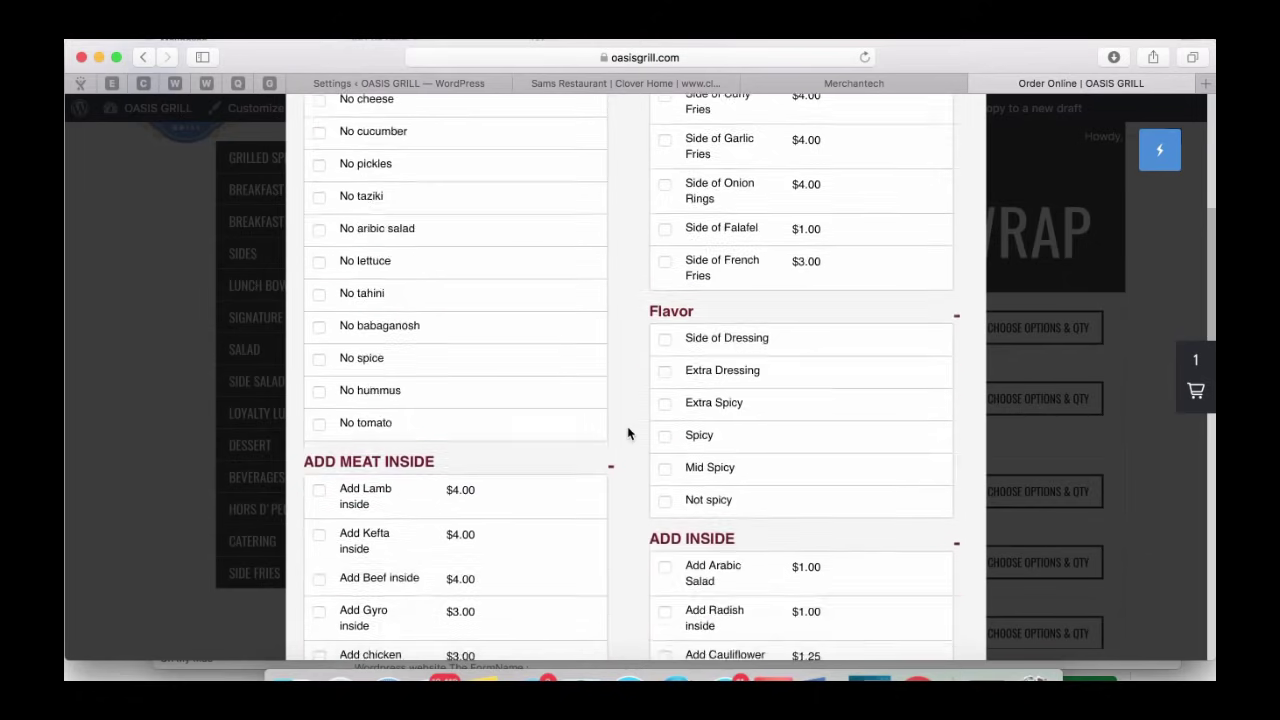
pyautogui.scroll(8, 626, 431)
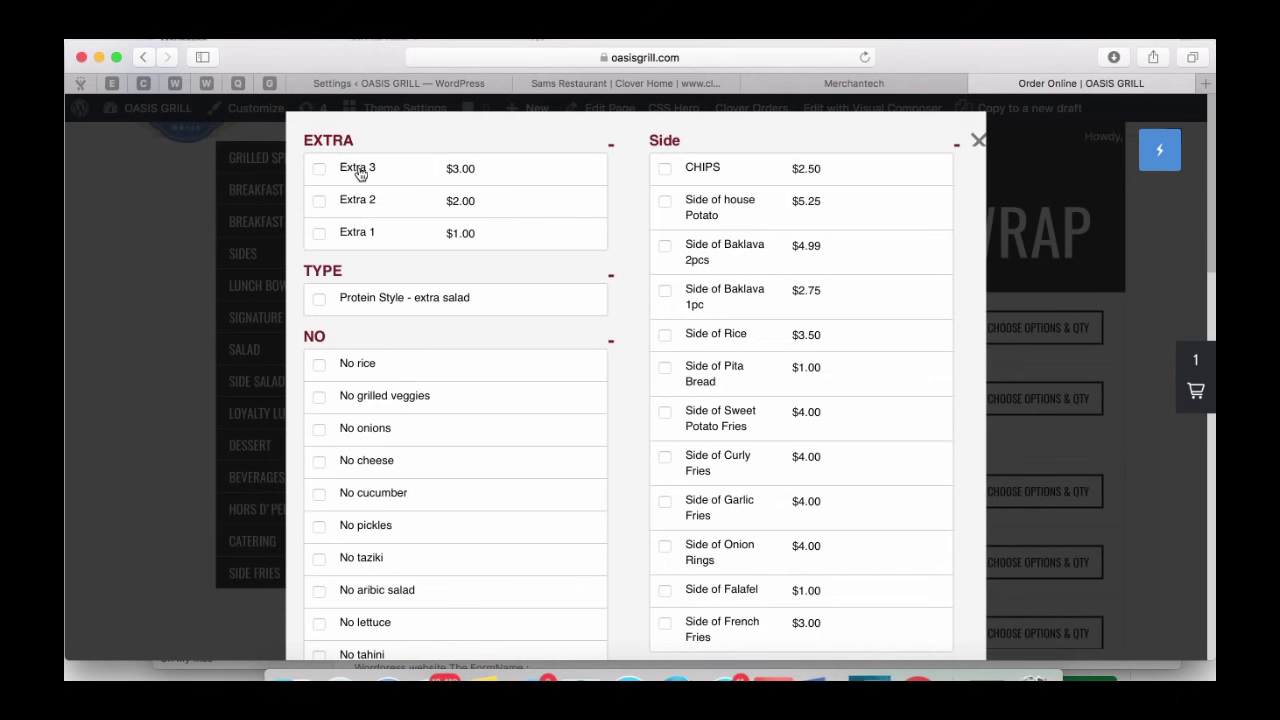
# - Open the plugin's modifier groups settings and compare the group list with the Falafel Wrap's options in the store
pyautogui.click(393, 86)
pyautogui.scroll(-1, 336, 440)
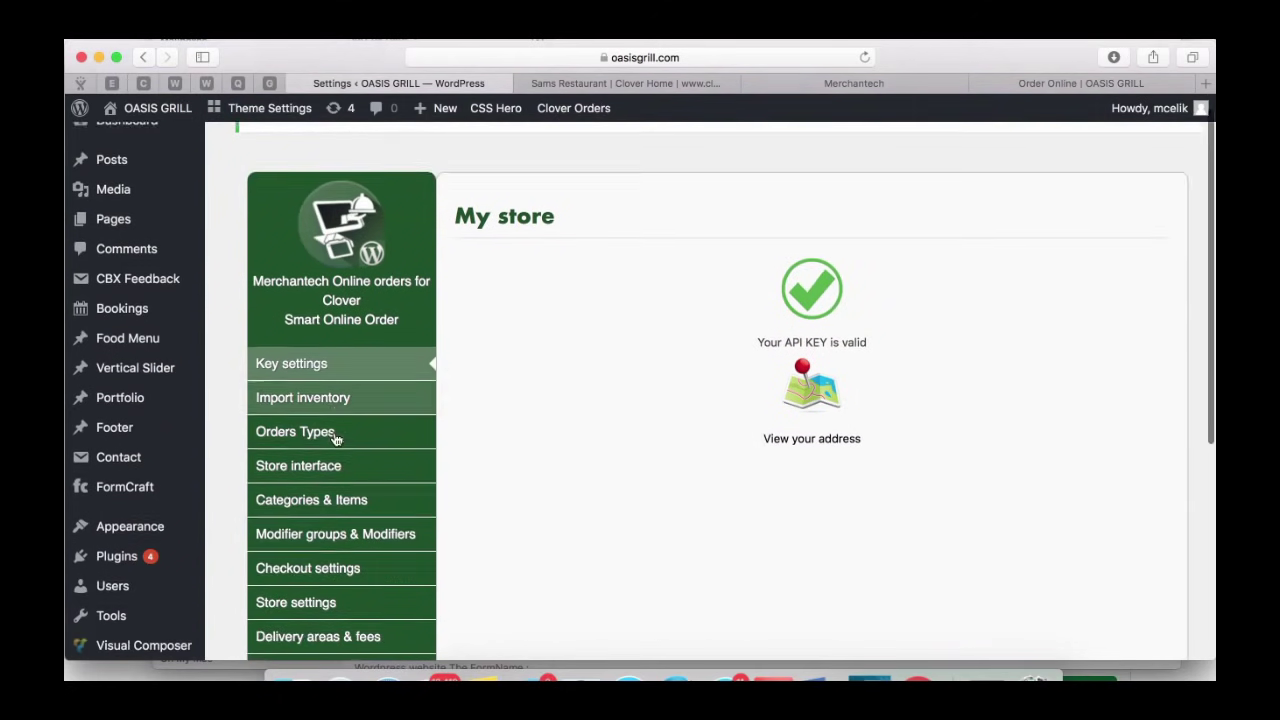
pyautogui.scroll(-2, 336, 440)
pyautogui.click(335, 470)
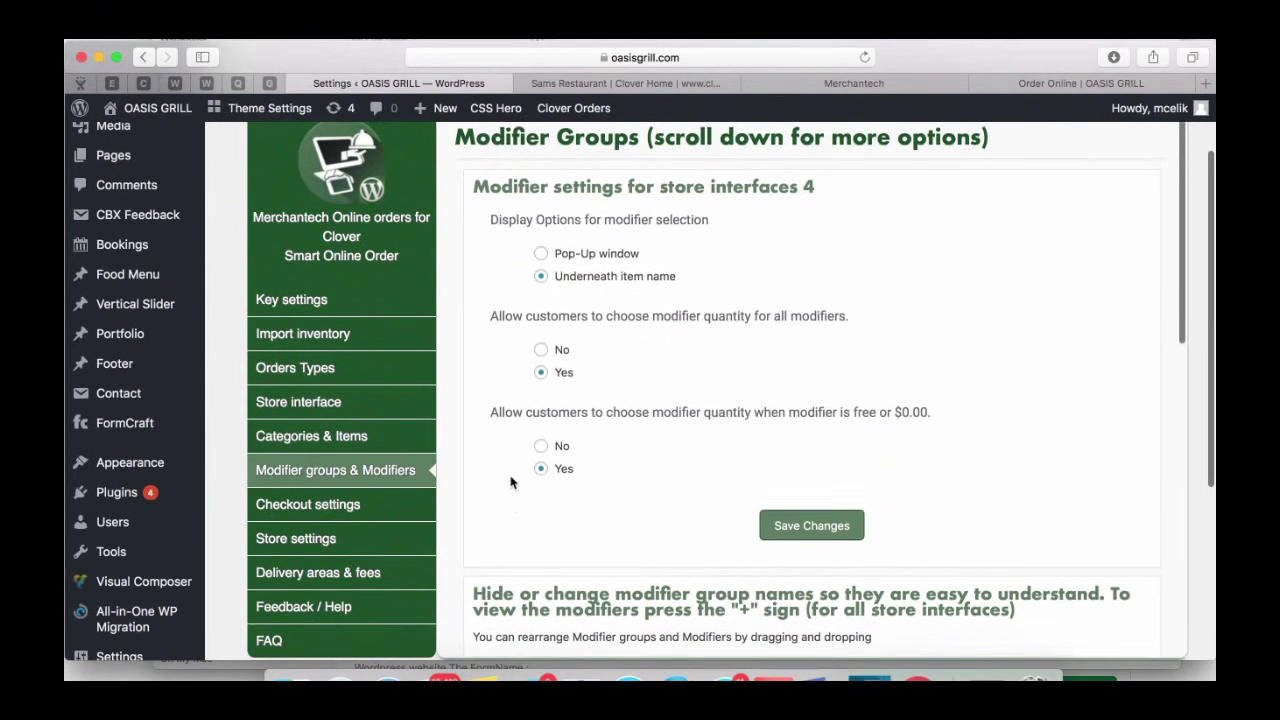
pyautogui.scroll(-5, 510, 482)
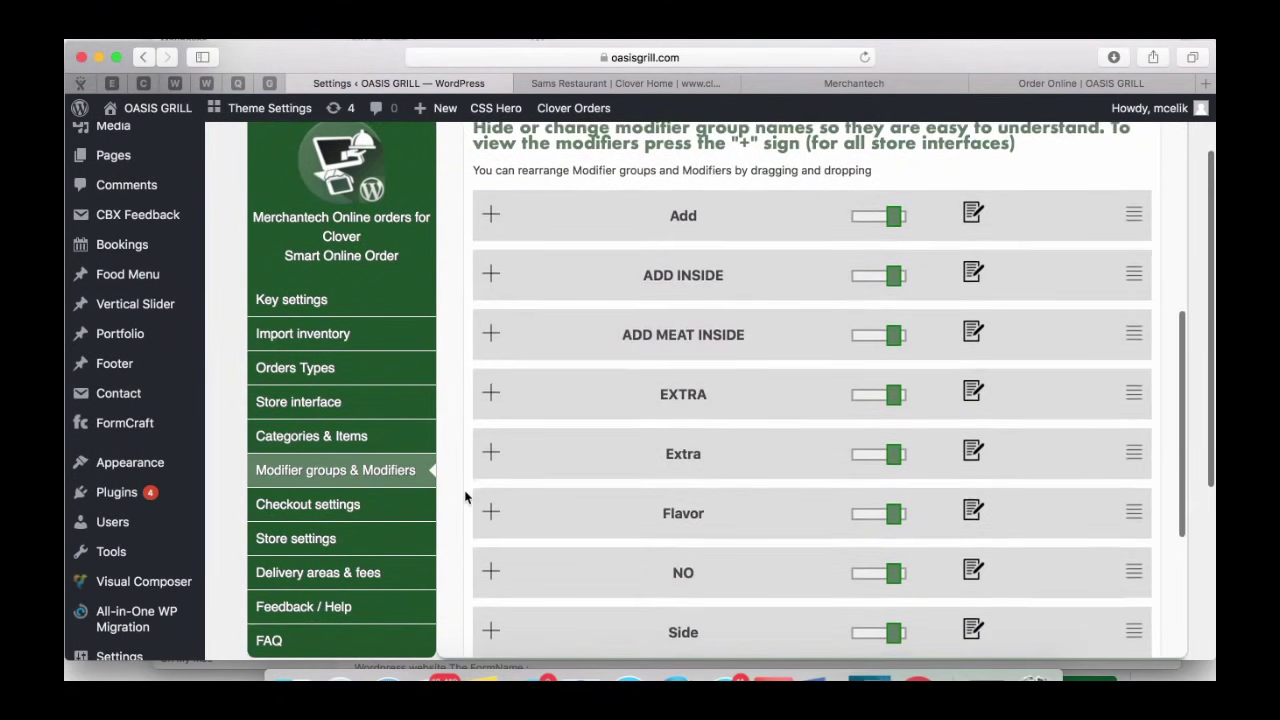
pyautogui.click(1010, 83)
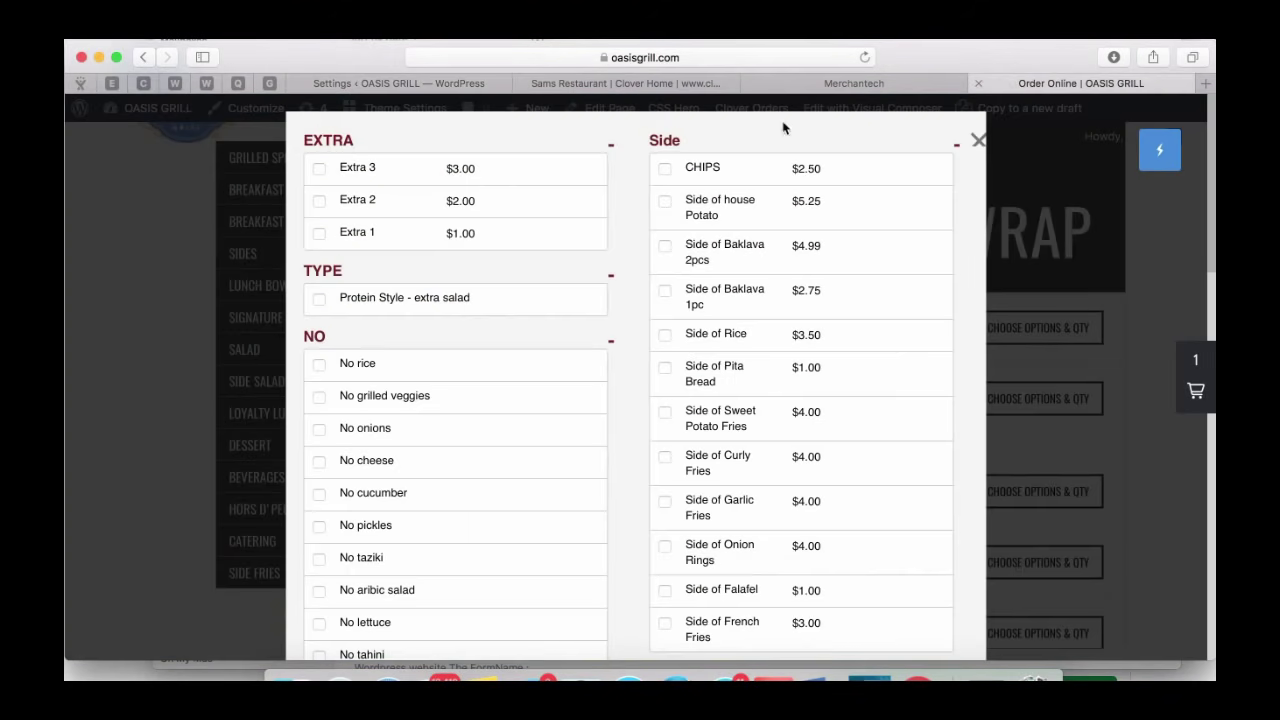
pyautogui.click(334, 86)
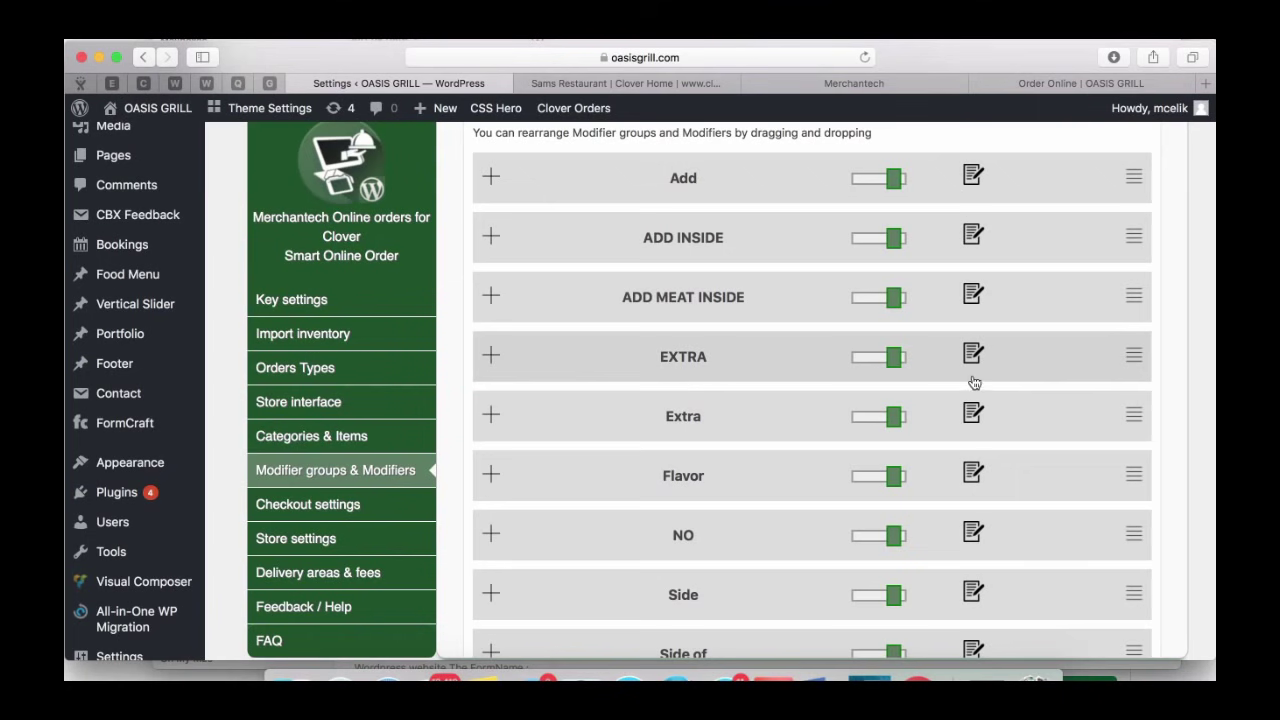
# - Rename the Extra 1 modifier in the EXTRA group to "Extra Sauce"
pyautogui.click(489, 356)
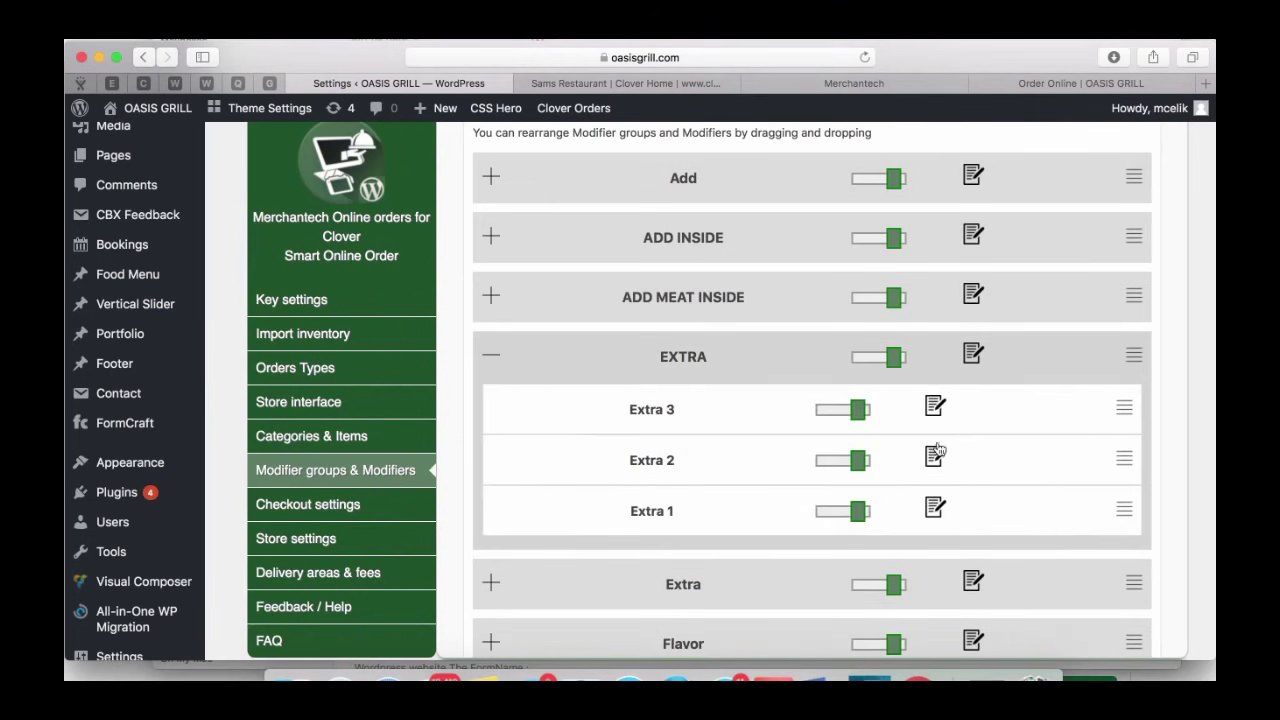
pyautogui.click(935, 508)
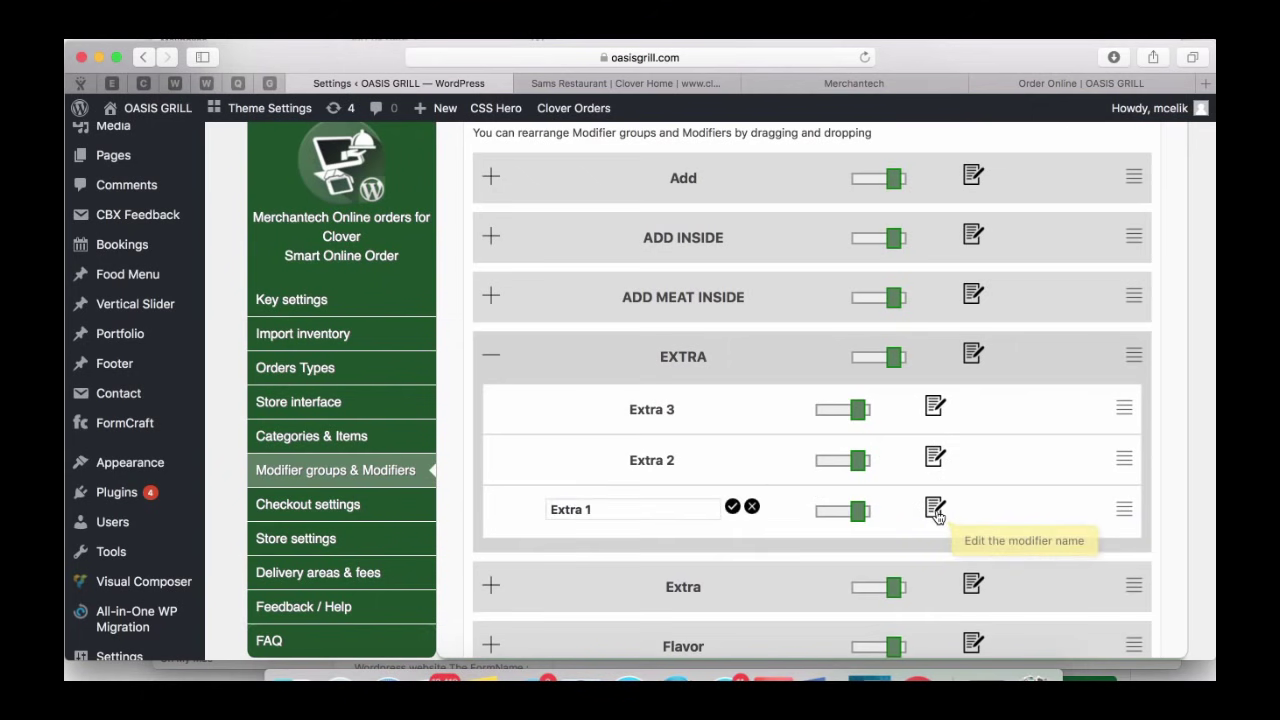
pyautogui.moveTo(631, 503); pyautogui.dragTo(512, 503)
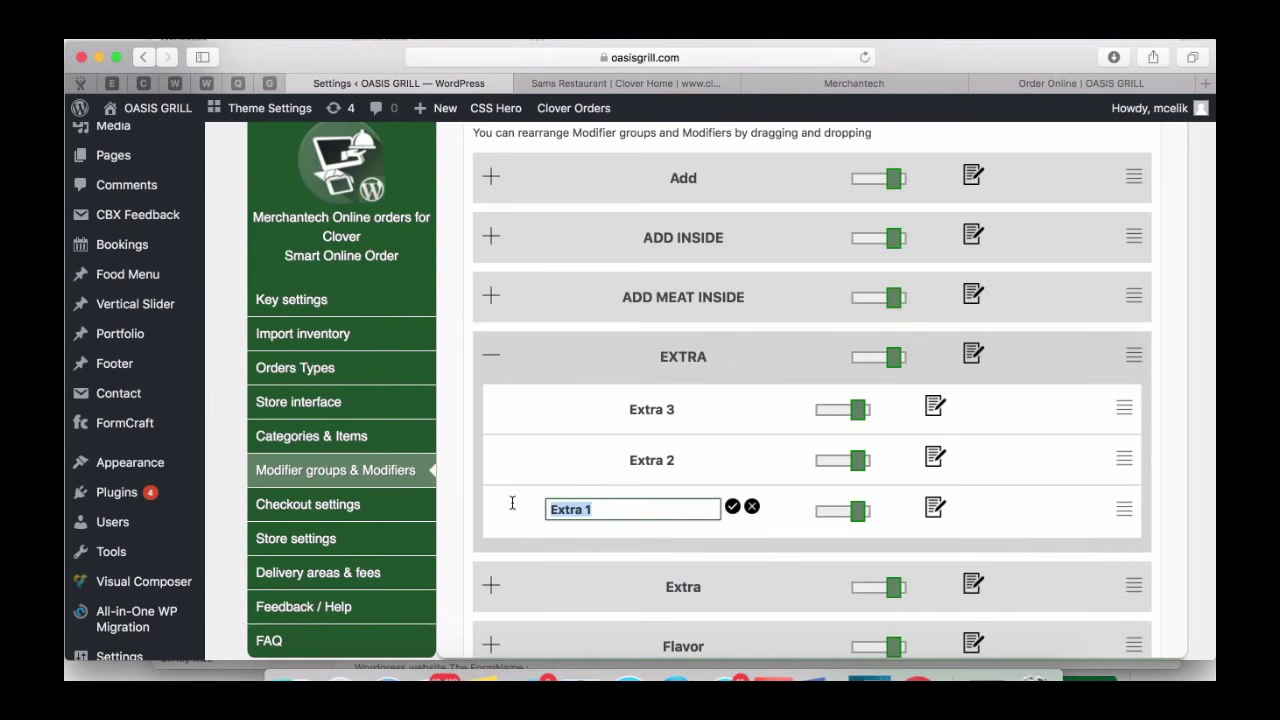
pyautogui.write('E')
pyautogui.click(731, 507)
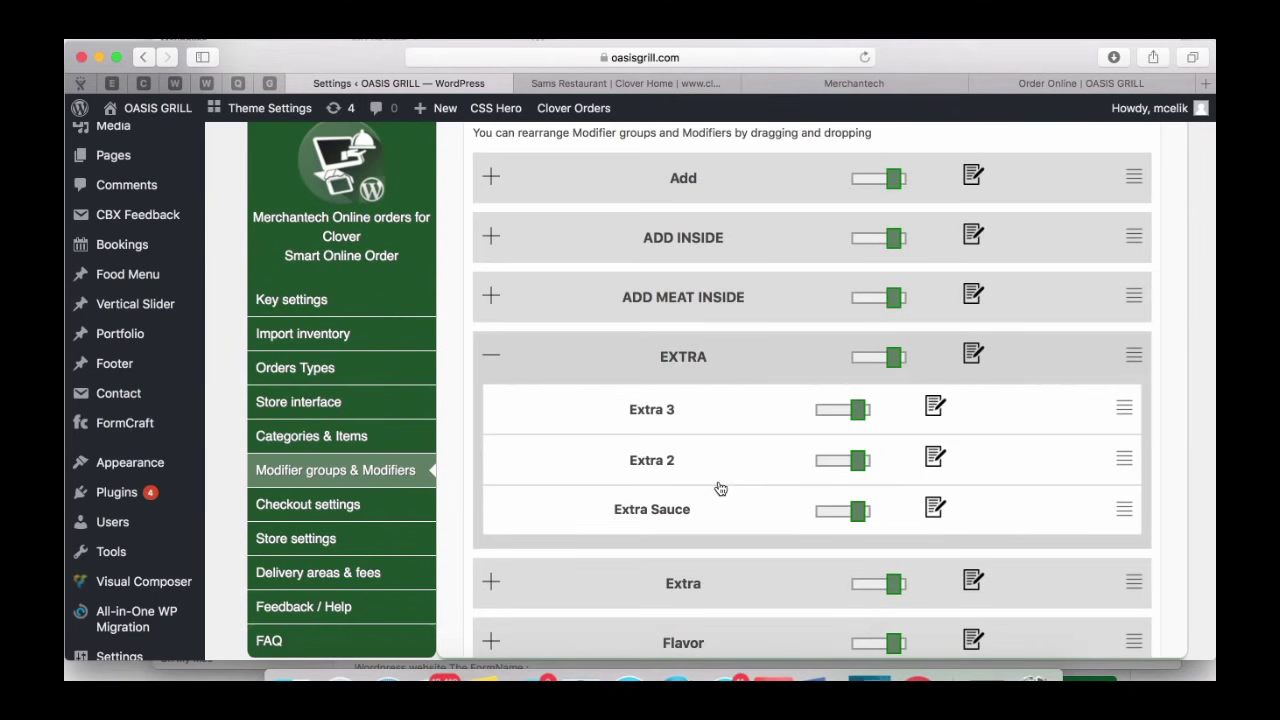
# - Reload the online store and check the renamed extra in the Falafel Wrap's options
pyautogui.scroll(3, 1150, 430)
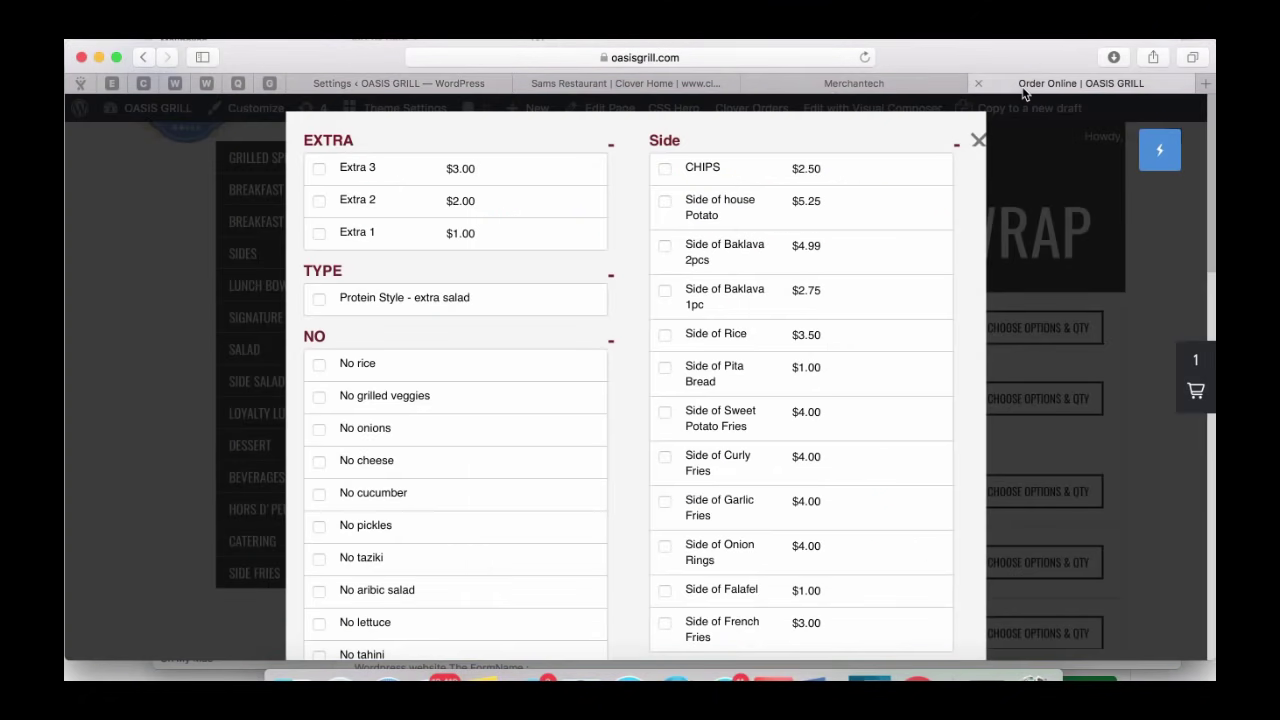
pyautogui.click(1026, 88)
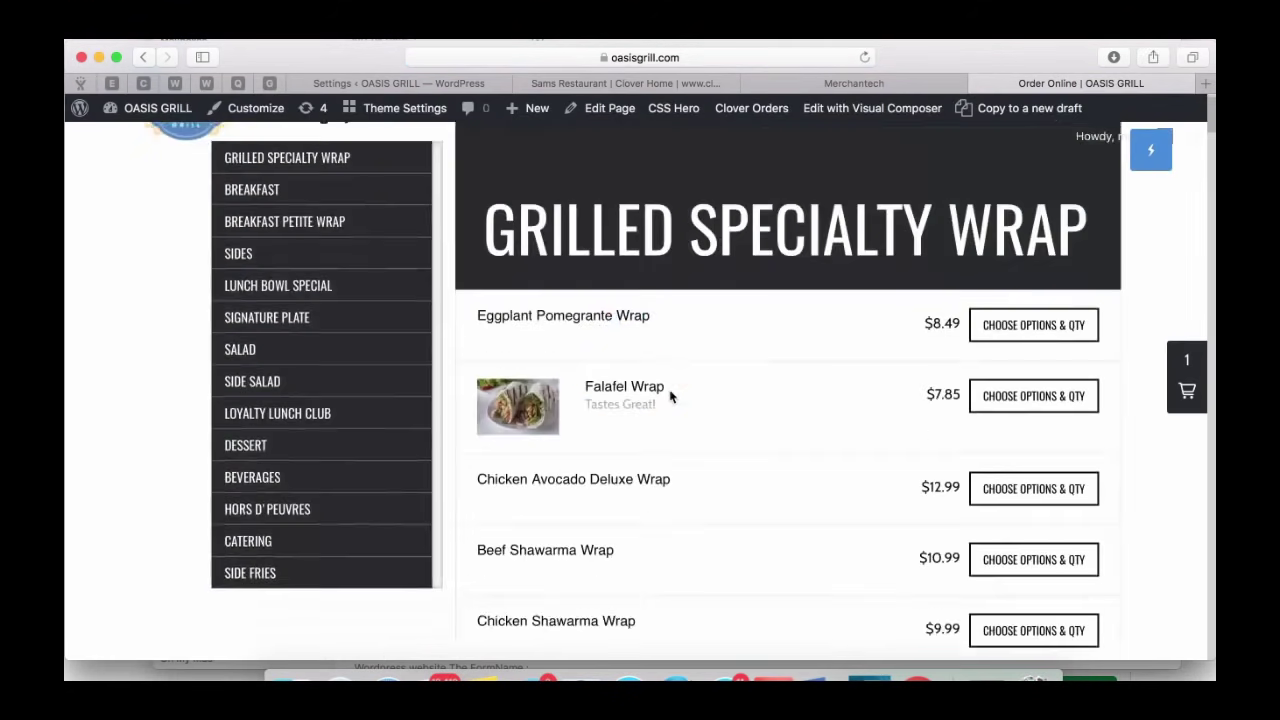
pyautogui.click(998, 360)
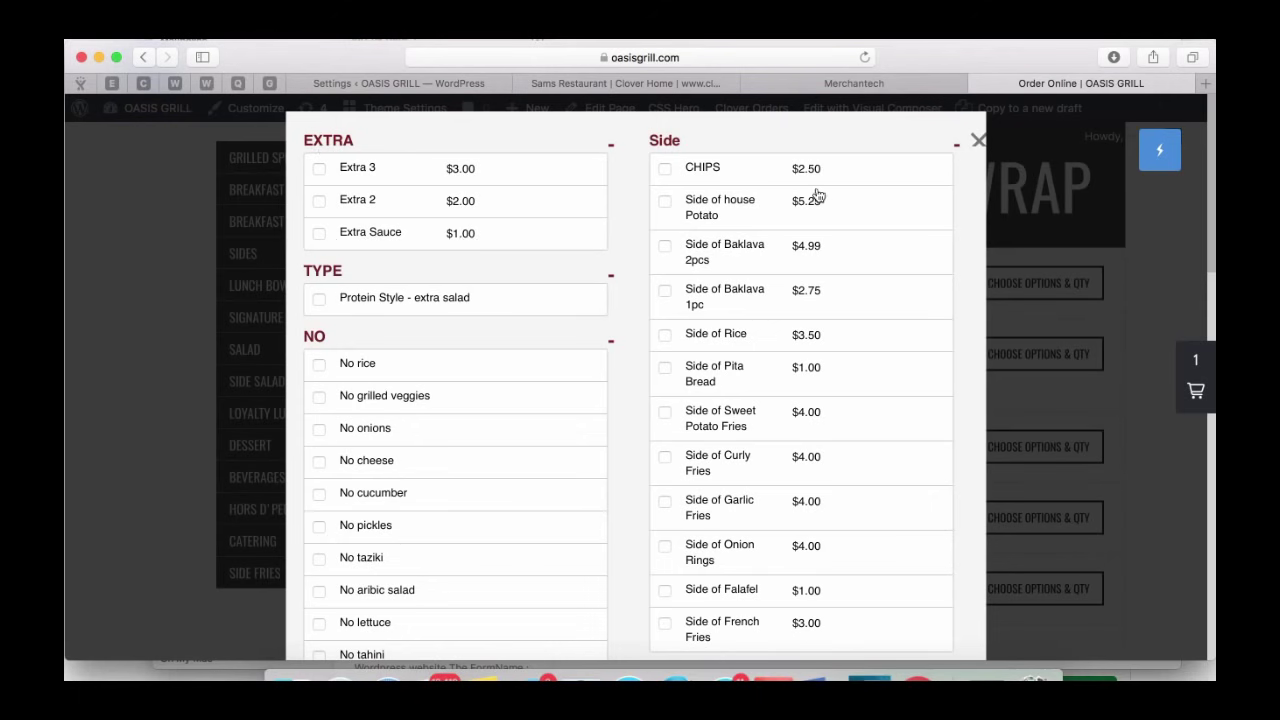
# - Return to the modifier groups settings and review the EXTRA group's modifiers by collapsing and expanding it
pyautogui.click(400, 83)
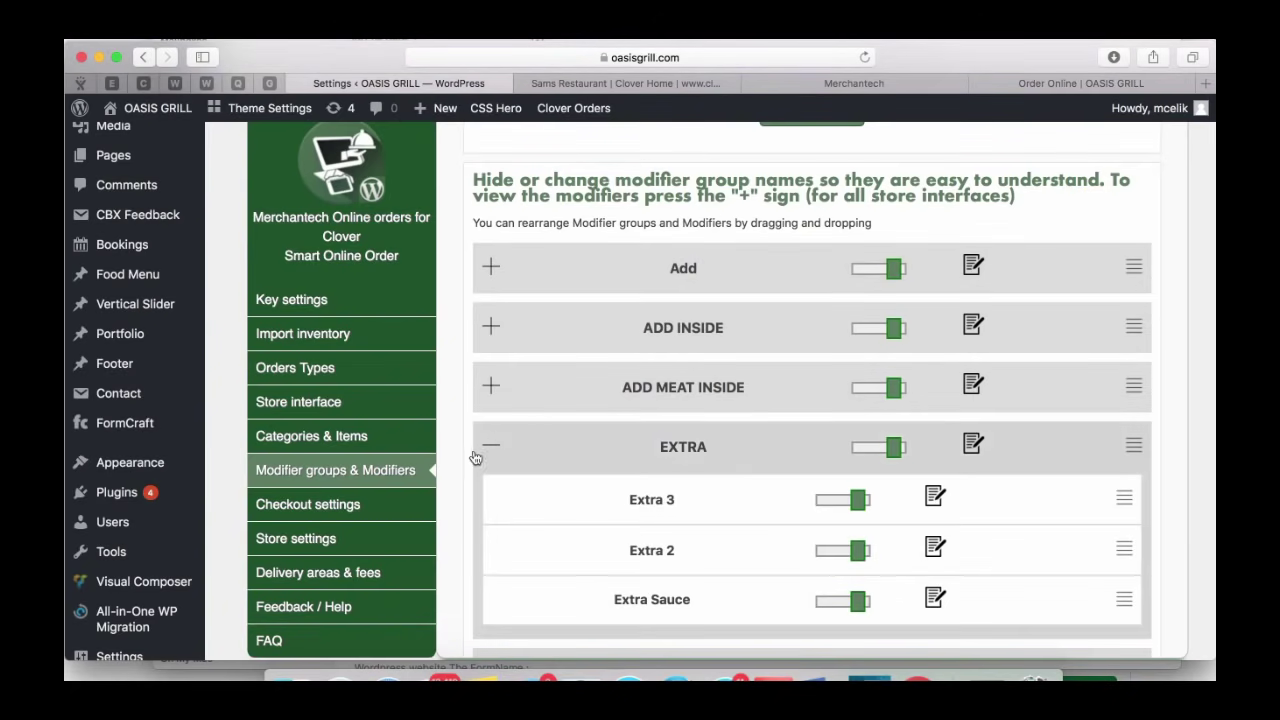
pyautogui.scroll(-3, 455, 490)
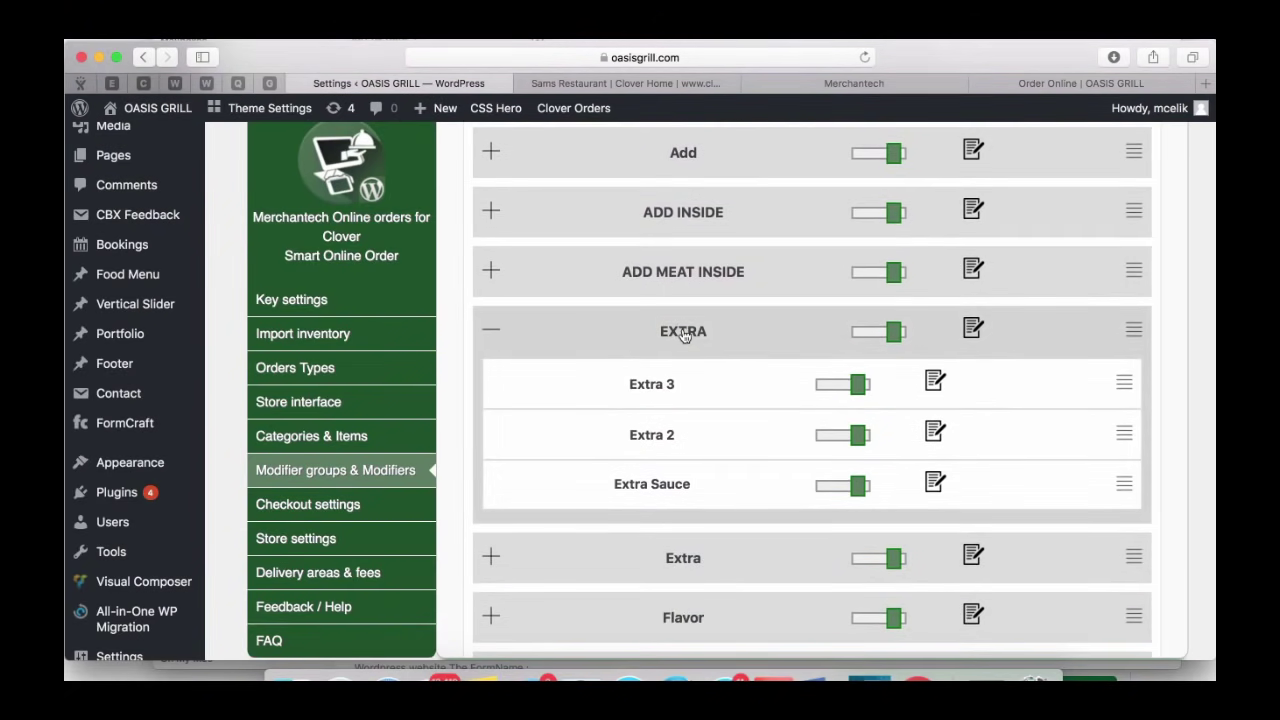
pyautogui.click(491, 331)
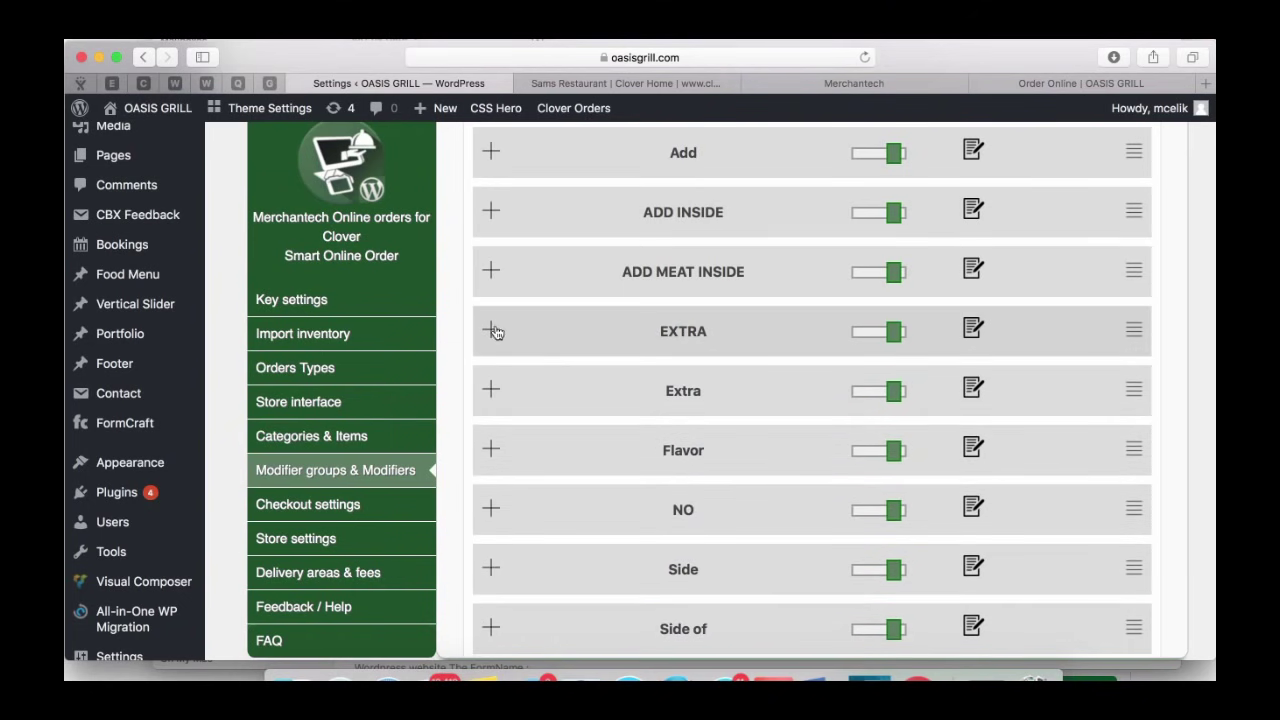
pyautogui.click(491, 331)
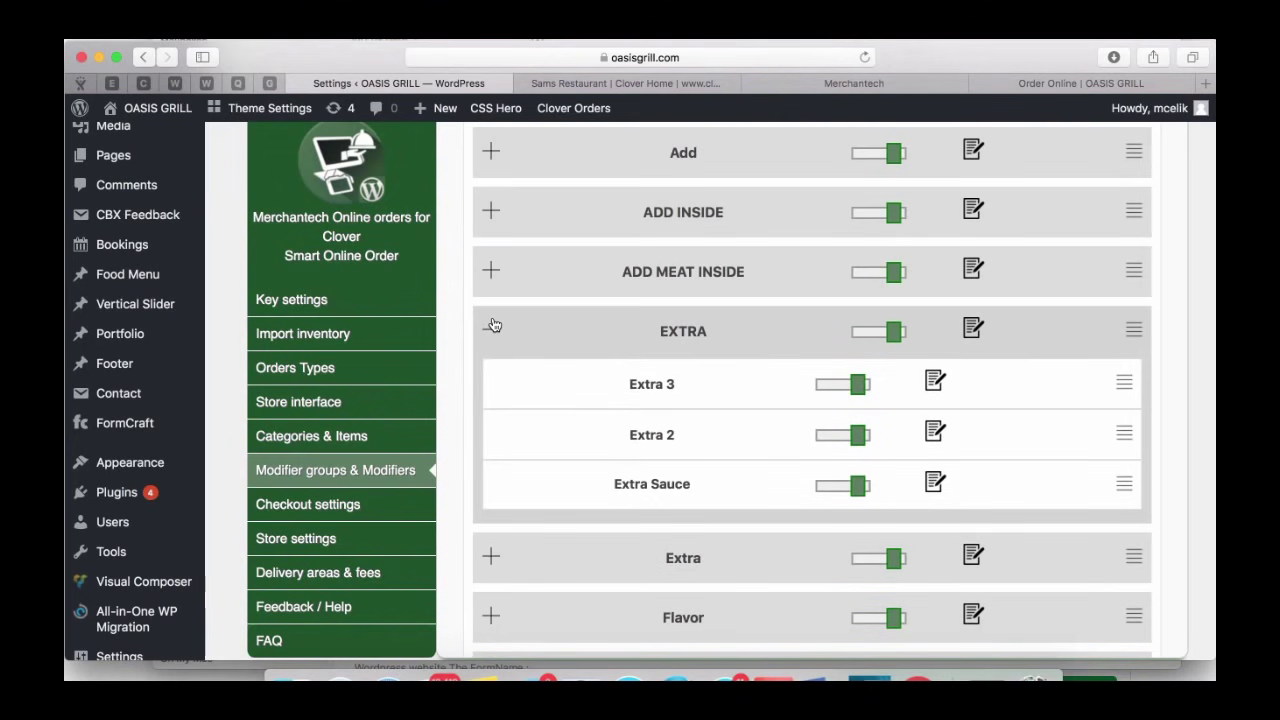
pyautogui.click(492, 328)
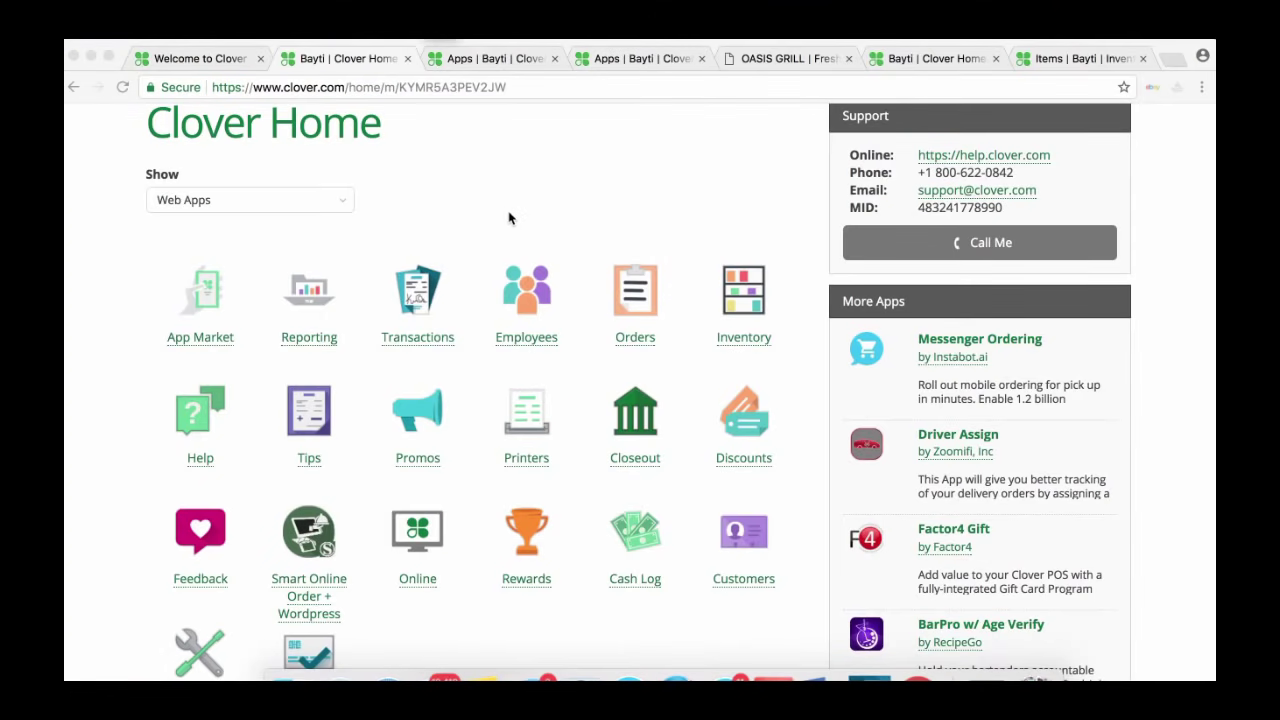
# - Switch to the Clover Home dashboard in Chrome, open the Inventory app and look through the item list
pyautogui.scroll(-2, 510, 216)
pyautogui.scroll(3, 514, 211)
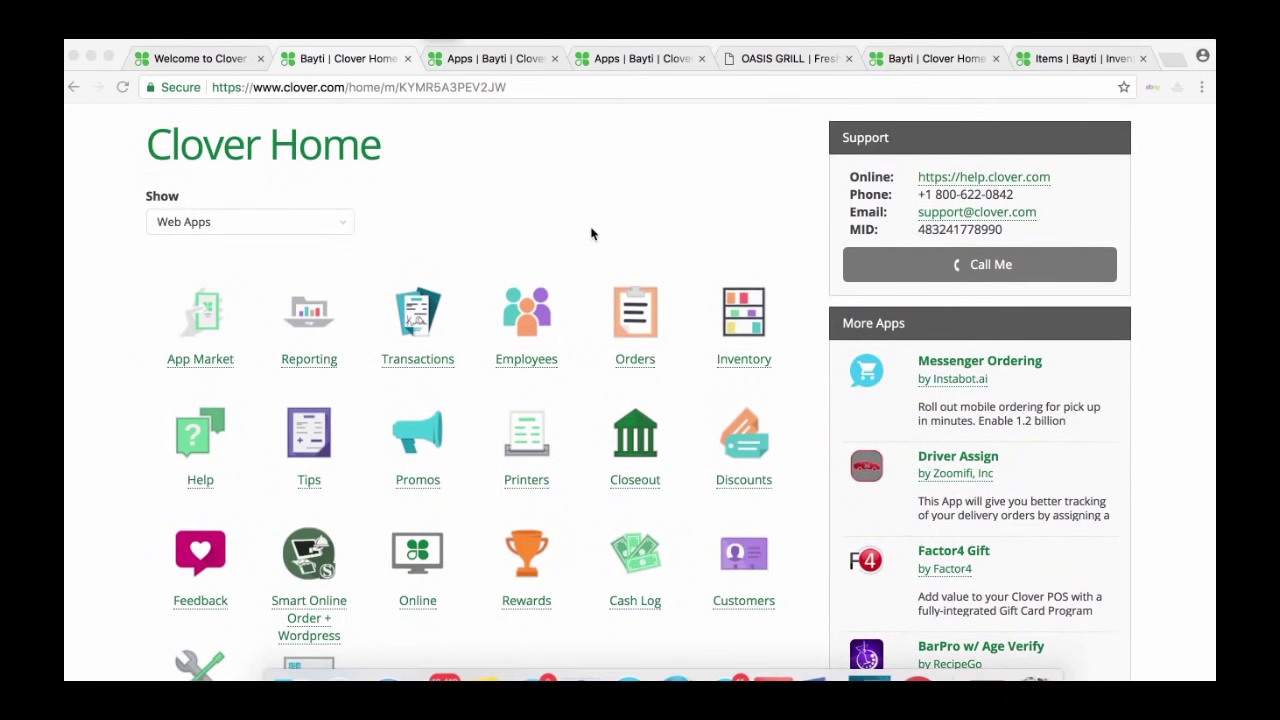
pyautogui.click(692, 226)
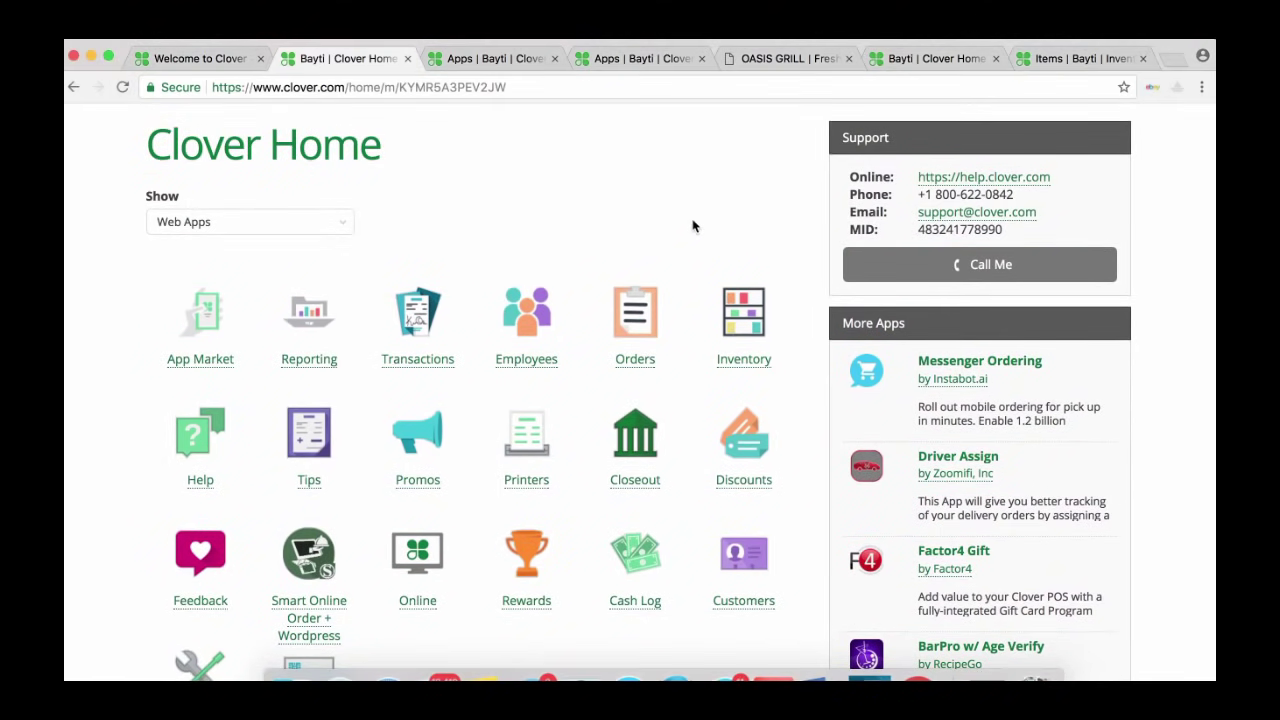
pyautogui.click(737, 355)
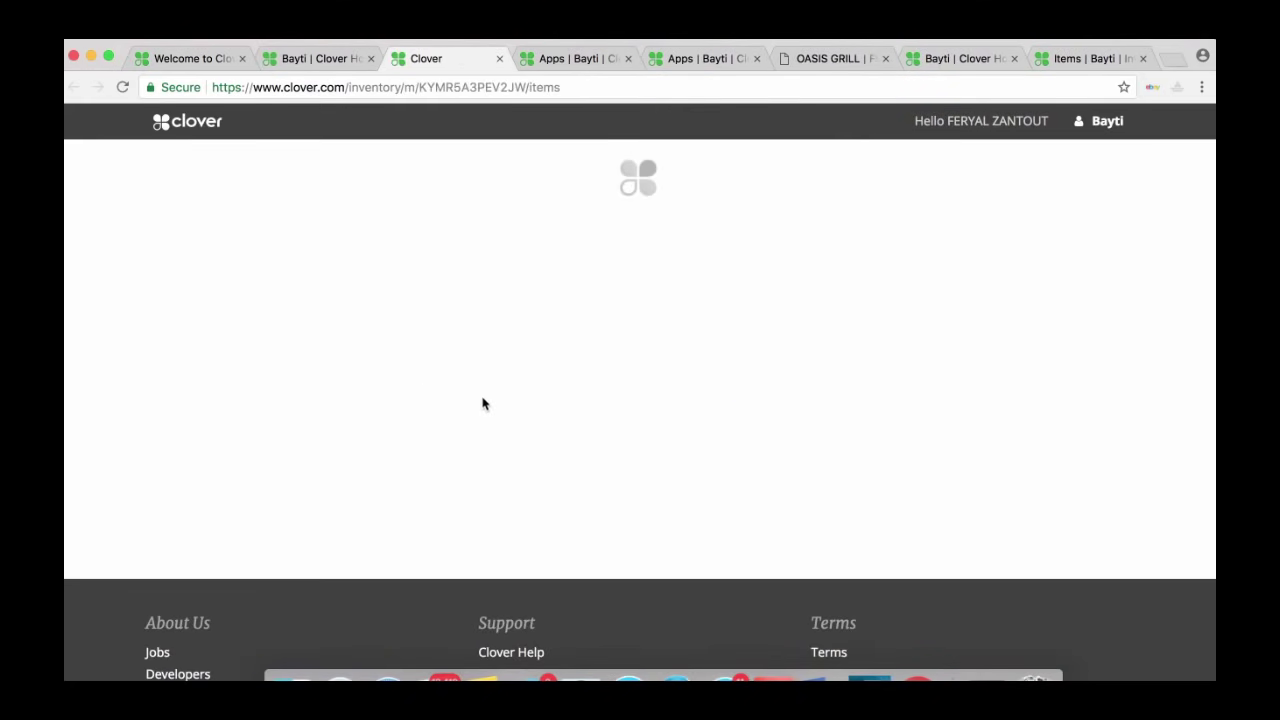
pyautogui.scroll(-3, 513, 398)
pyautogui.scroll(-3, 513, 398)
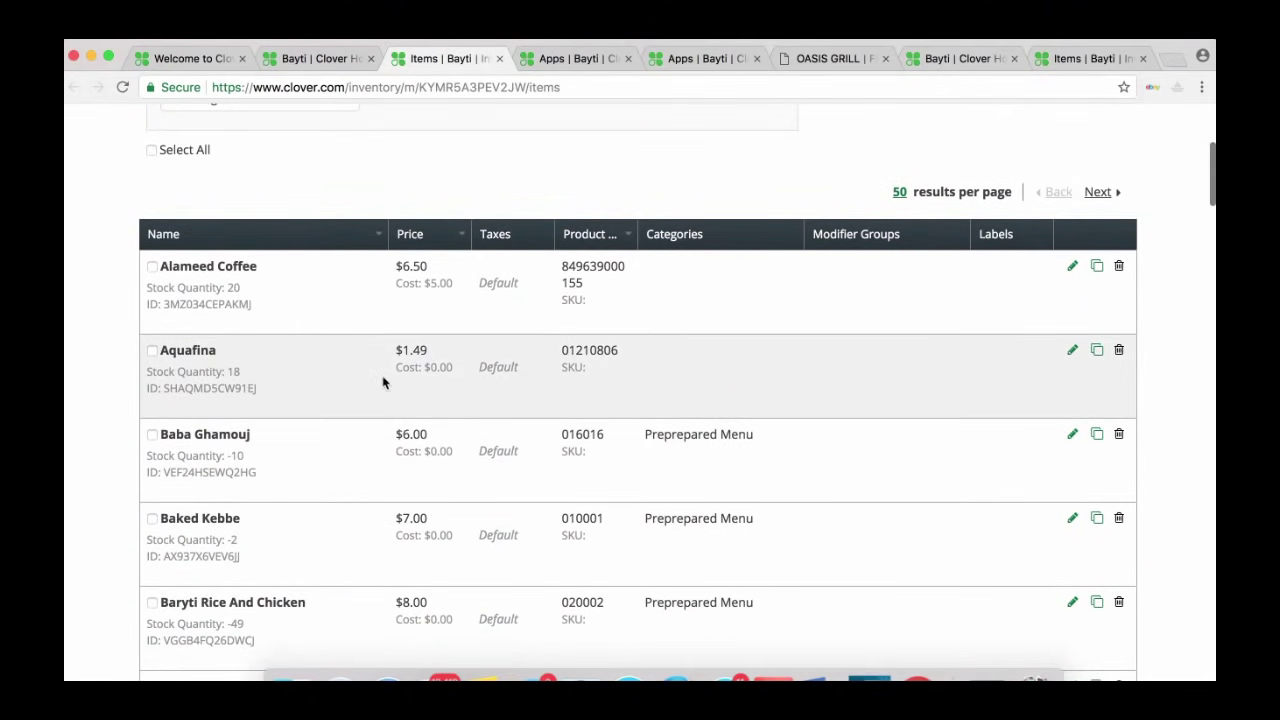
# - Examine the prices and categories of the first items in the Clover inventory list
pyautogui.scroll(-2, 410, 410)
pyautogui.scroll(1, 418, 419)
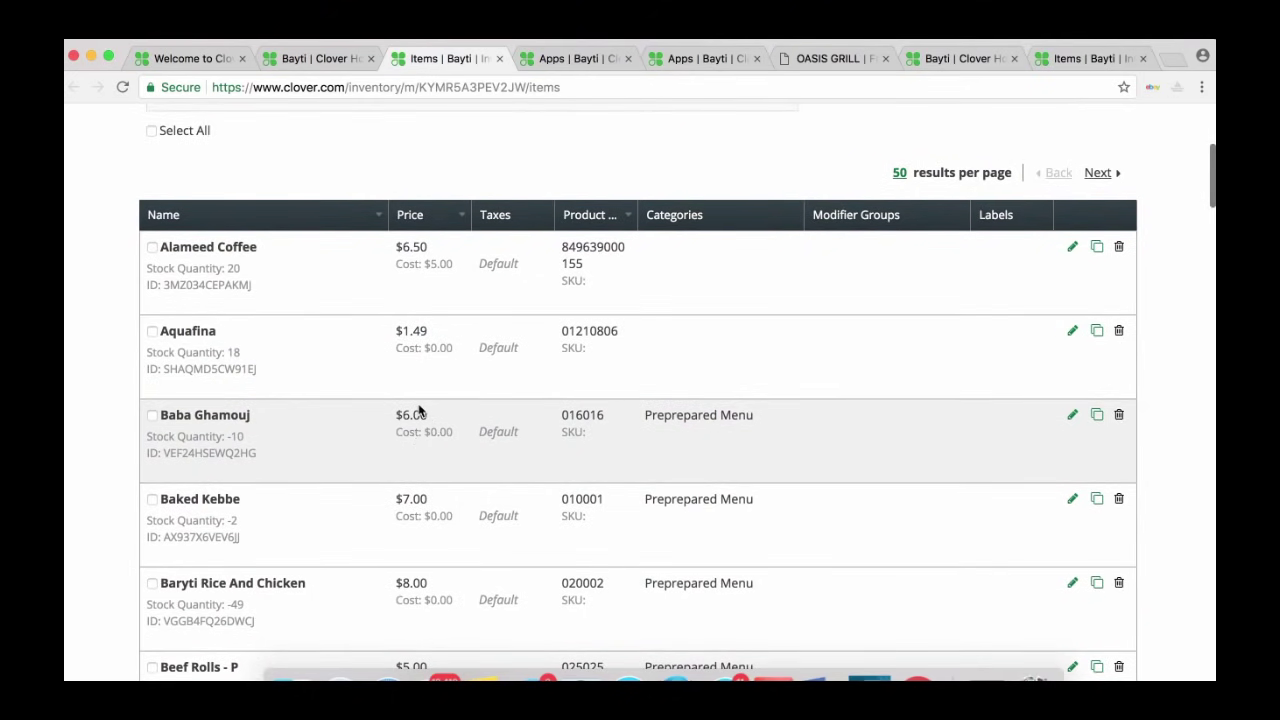
pyautogui.scroll(4, 471, 335)
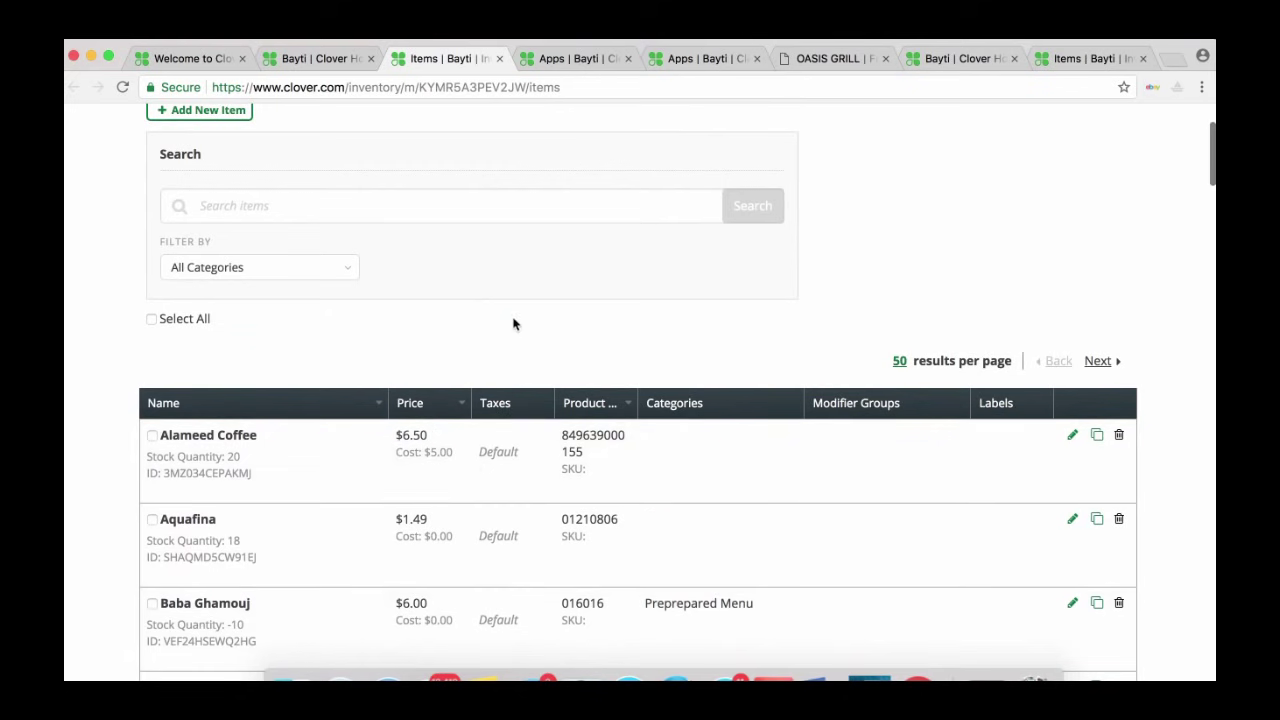
# - Switch to the online store page in Safari and close the open item's options
pyautogui.click(386, 678)
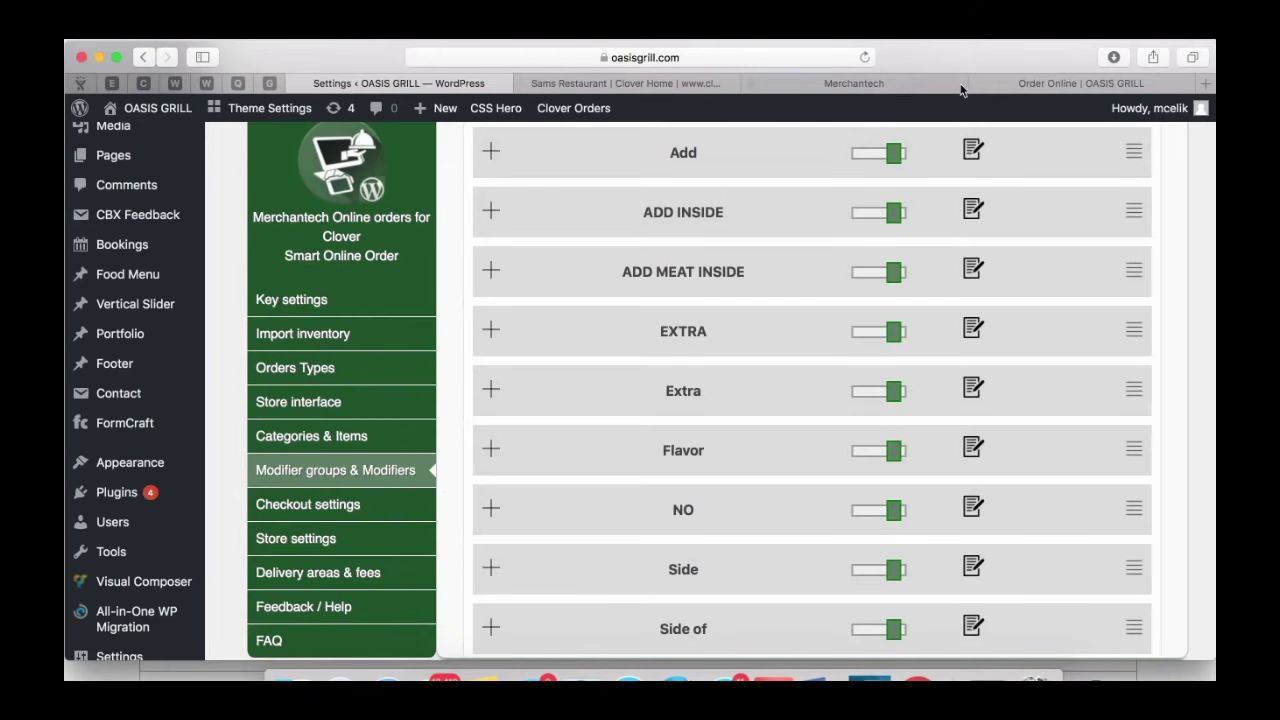
pyautogui.click(1020, 88)
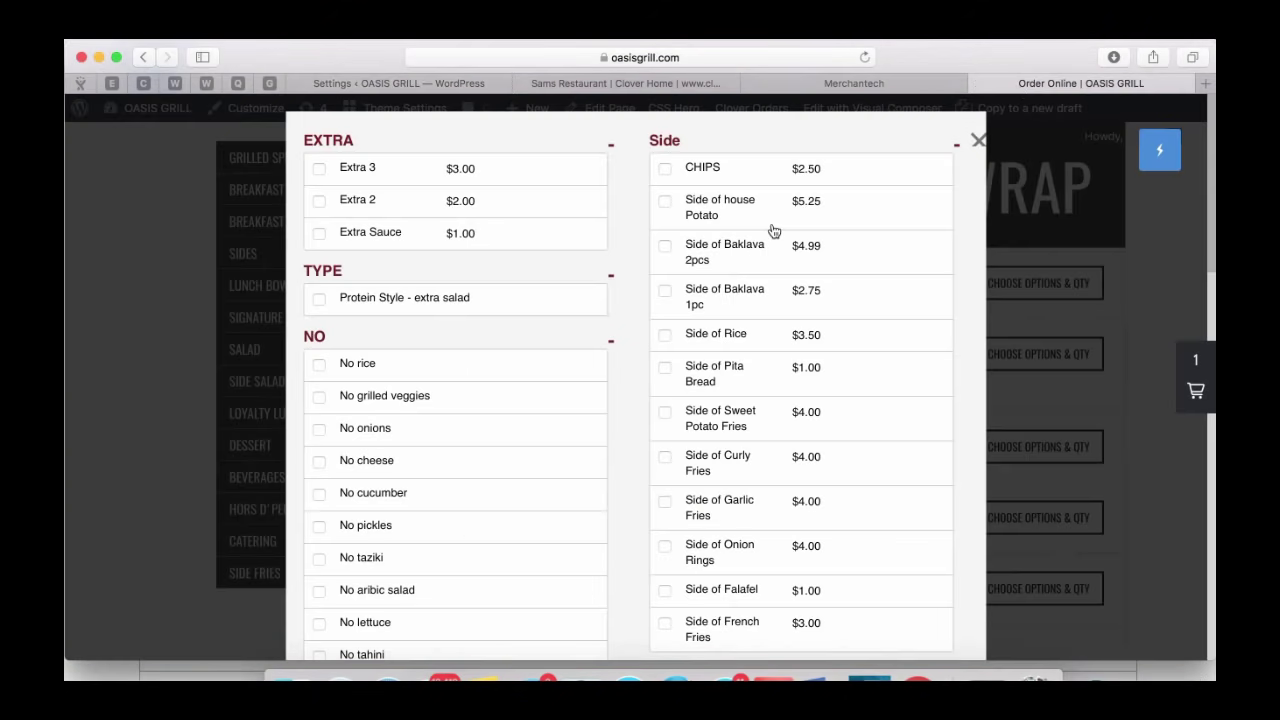
pyautogui.click(980, 136)
pyautogui.scroll(2, 457, 271)
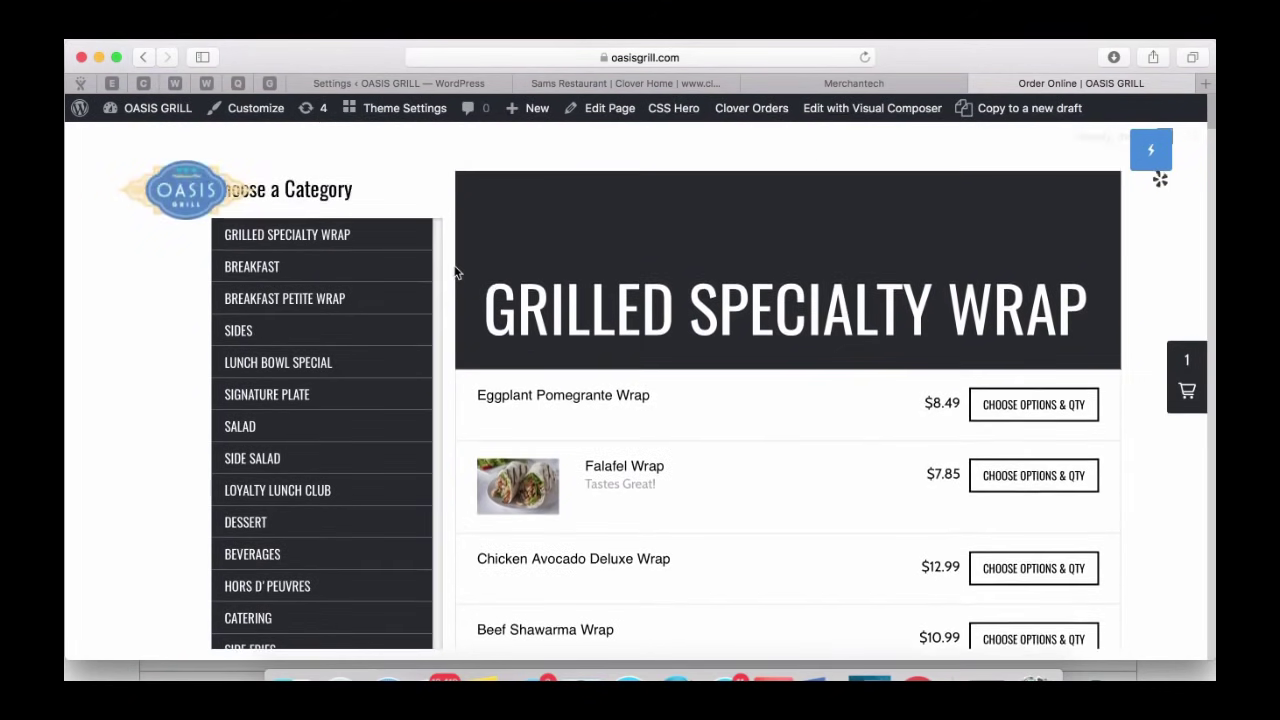
# - Return to the WordPress plugin settings and manually update the modifiers under Import inventory
pyautogui.click(420, 85)
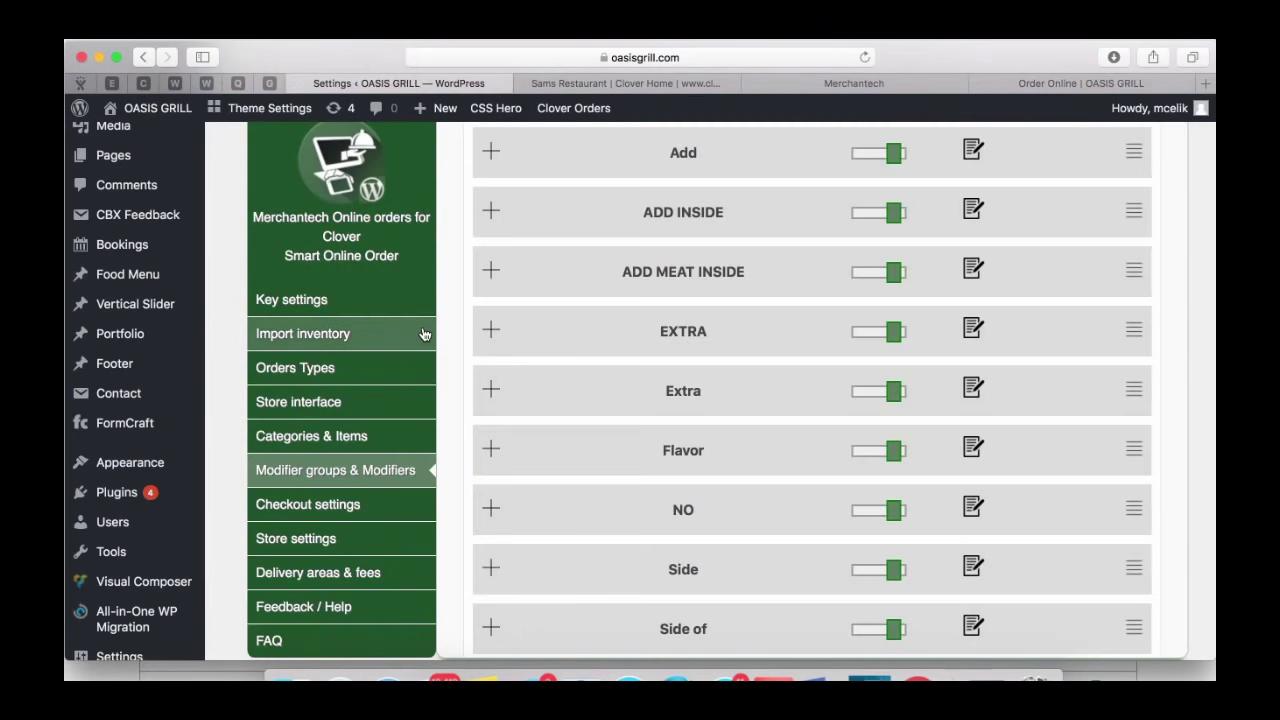
pyautogui.click(420, 367)
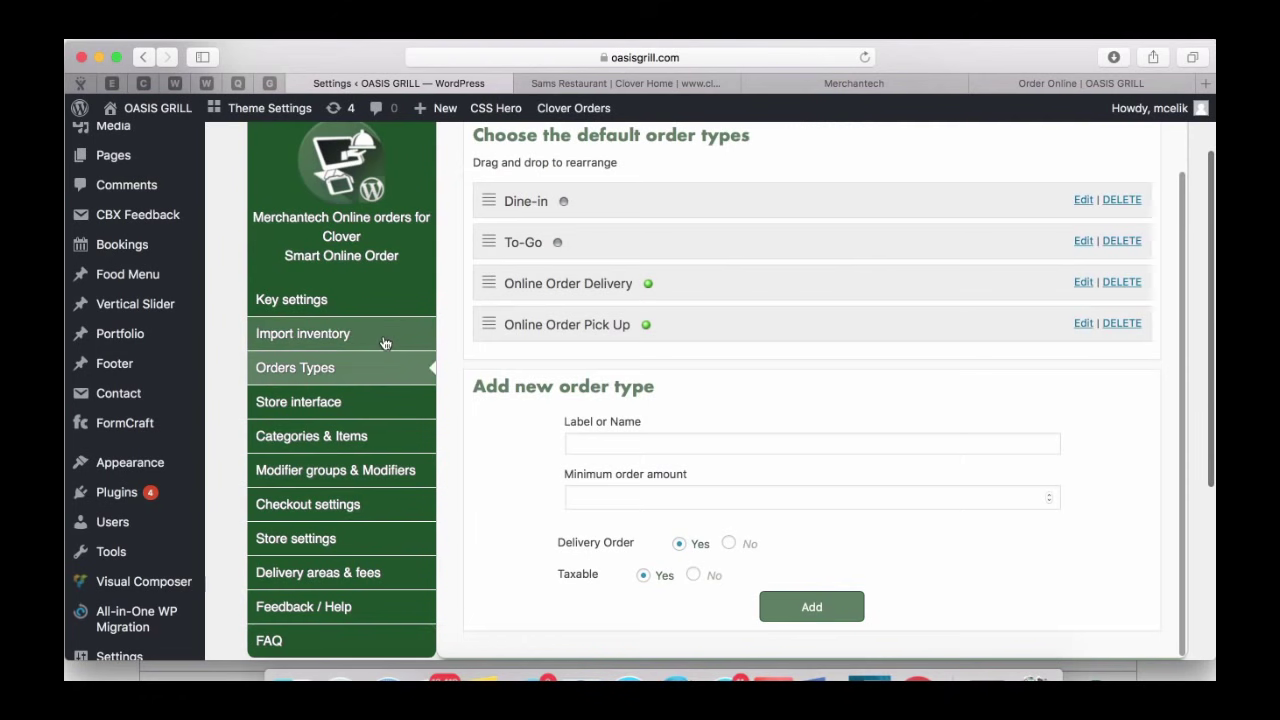
pyautogui.click(388, 340)
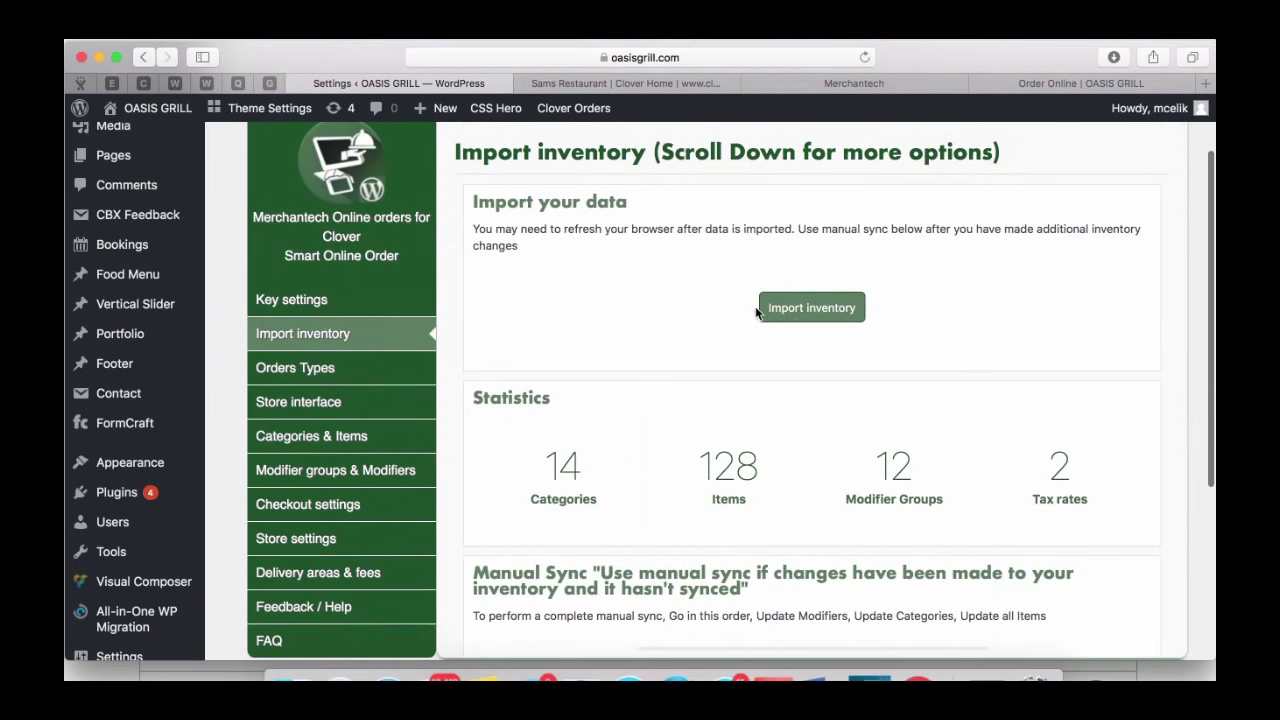
pyautogui.scroll(-3, 714, 349)
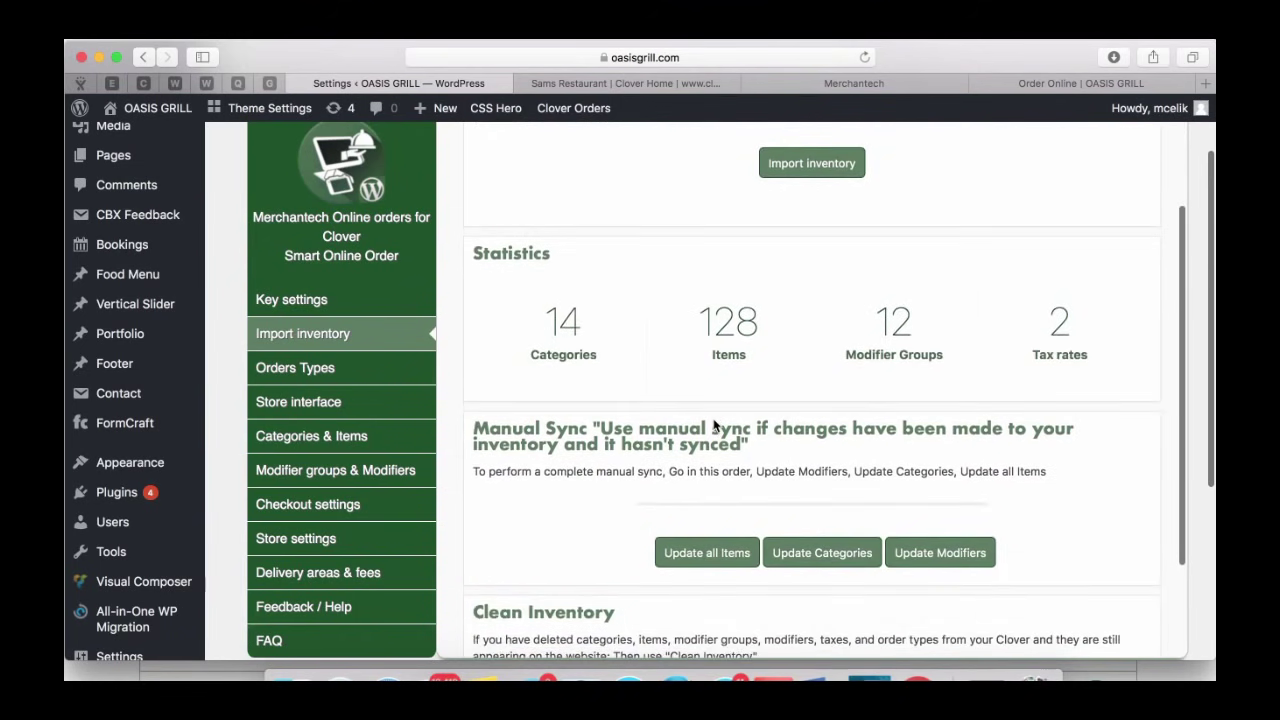
pyautogui.scroll(-1, 714, 427)
pyautogui.scroll(-2, 940, 427)
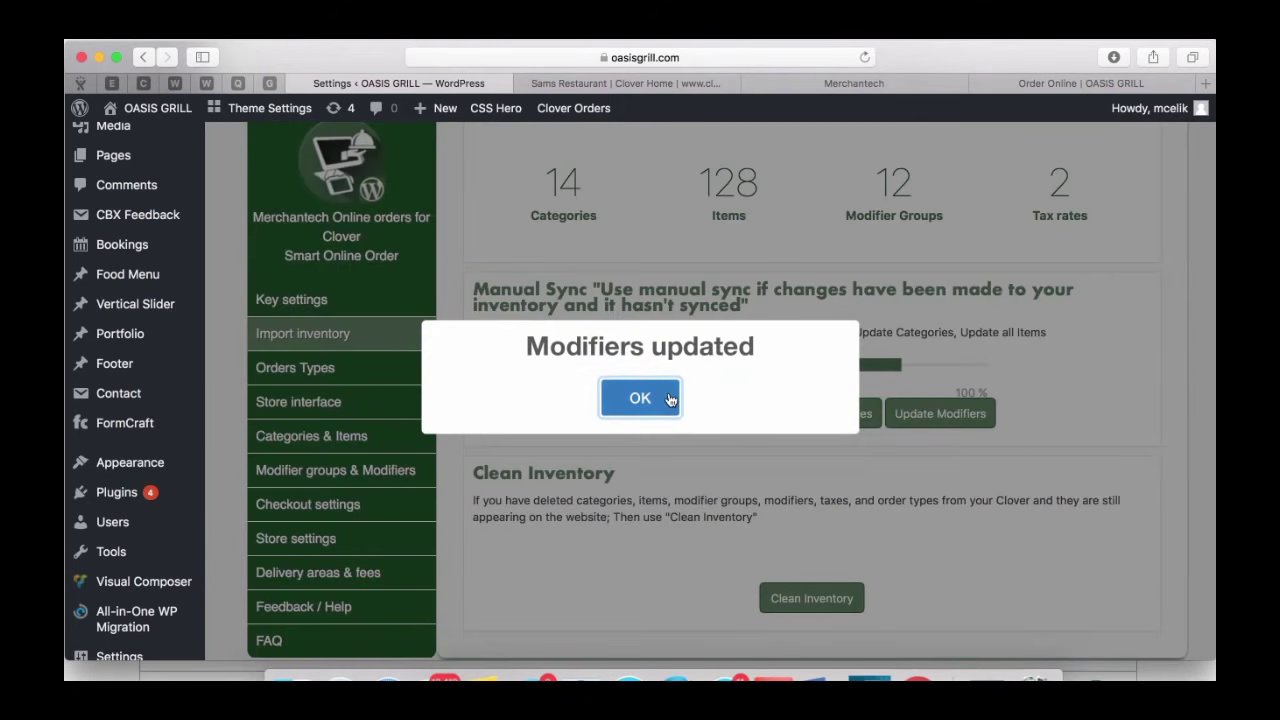
pyautogui.click(670, 400)
# - Complete the manual sync by updating the categories and all items
pyautogui.click(811, 422)
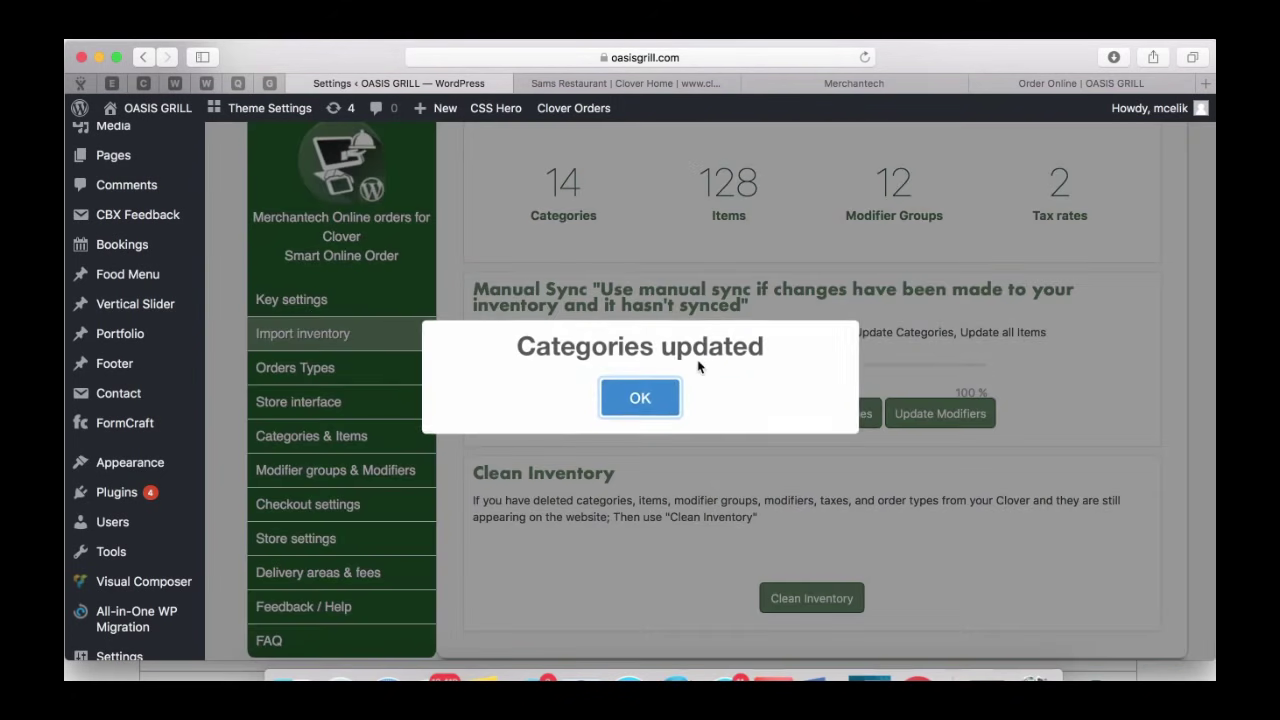
pyautogui.click(650, 400)
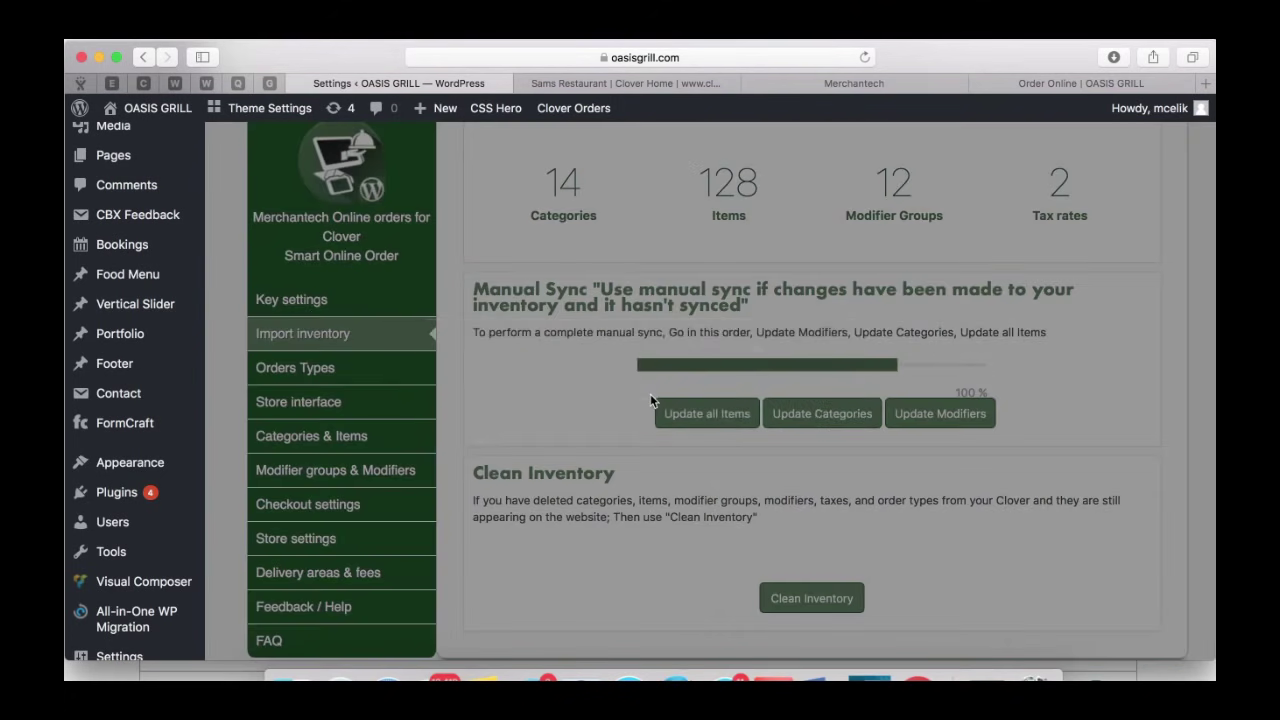
pyautogui.click(705, 414)
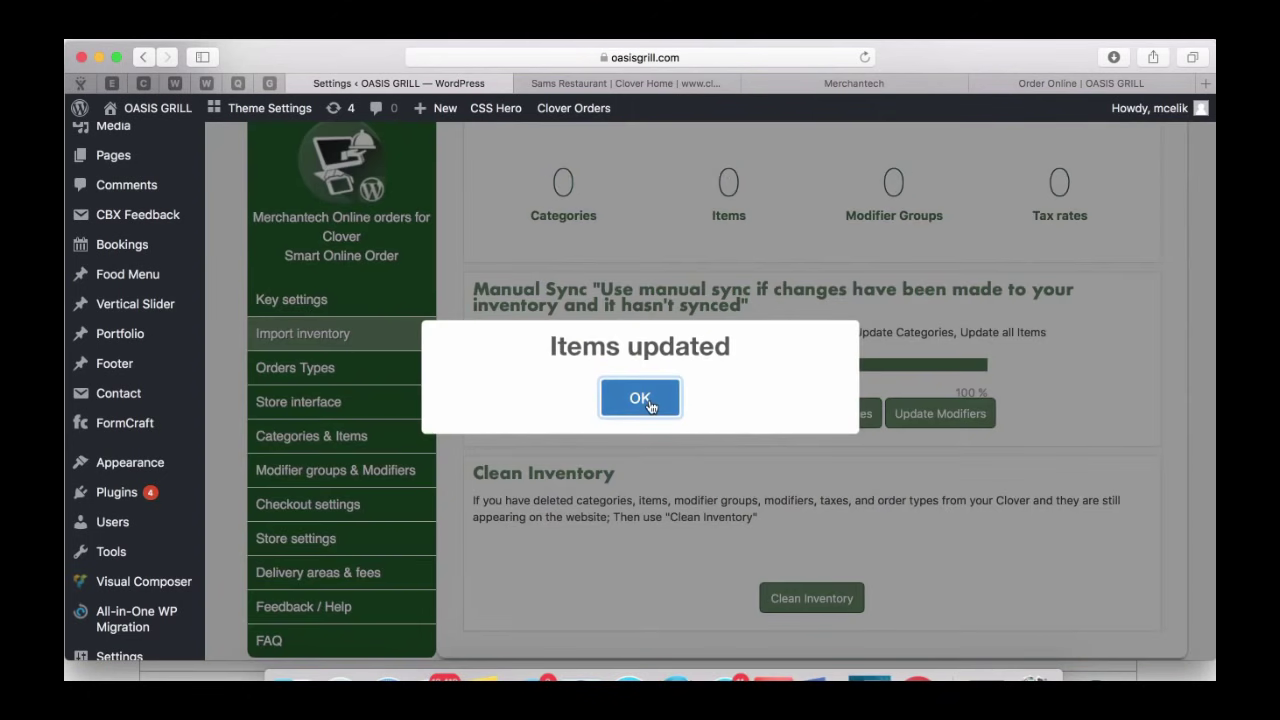
pyautogui.click(640, 398)
# - Check the item total in the import statistics and read the Manual Sync and Clean Inventory sections
pyautogui.scroll(2, 705, 279)
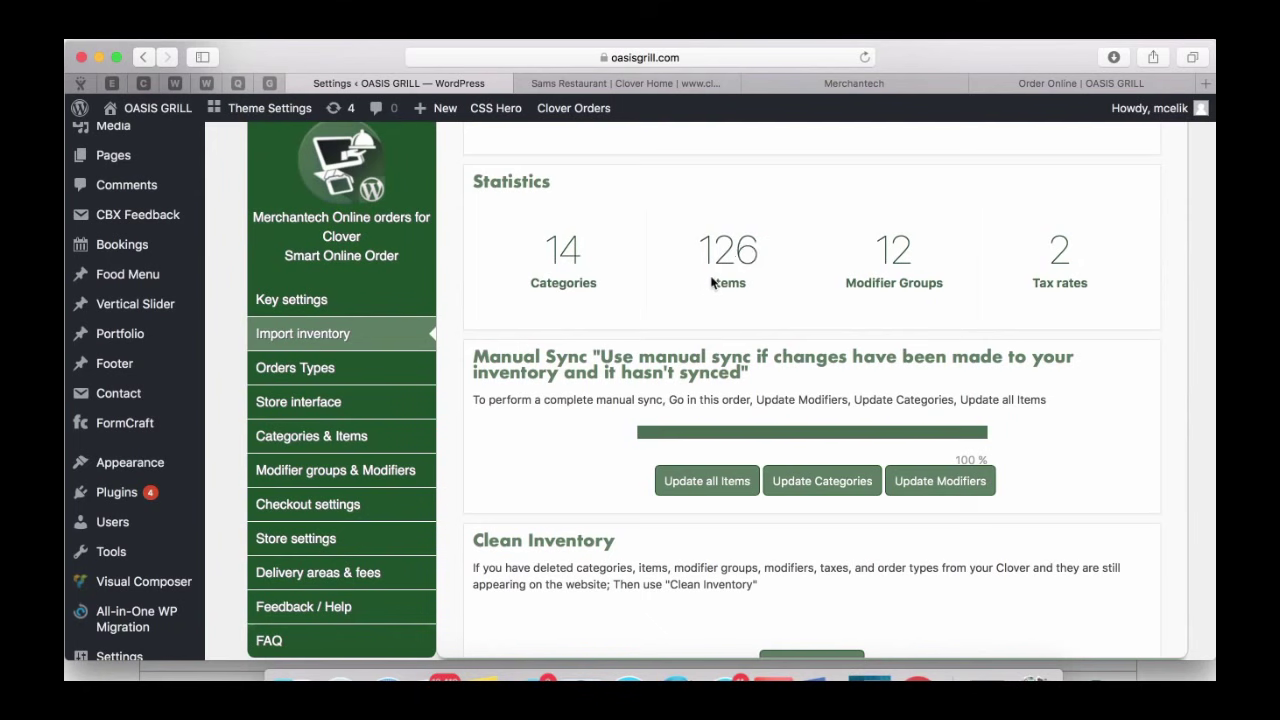
pyautogui.moveTo(704, 252); pyautogui.dragTo(752, 252)
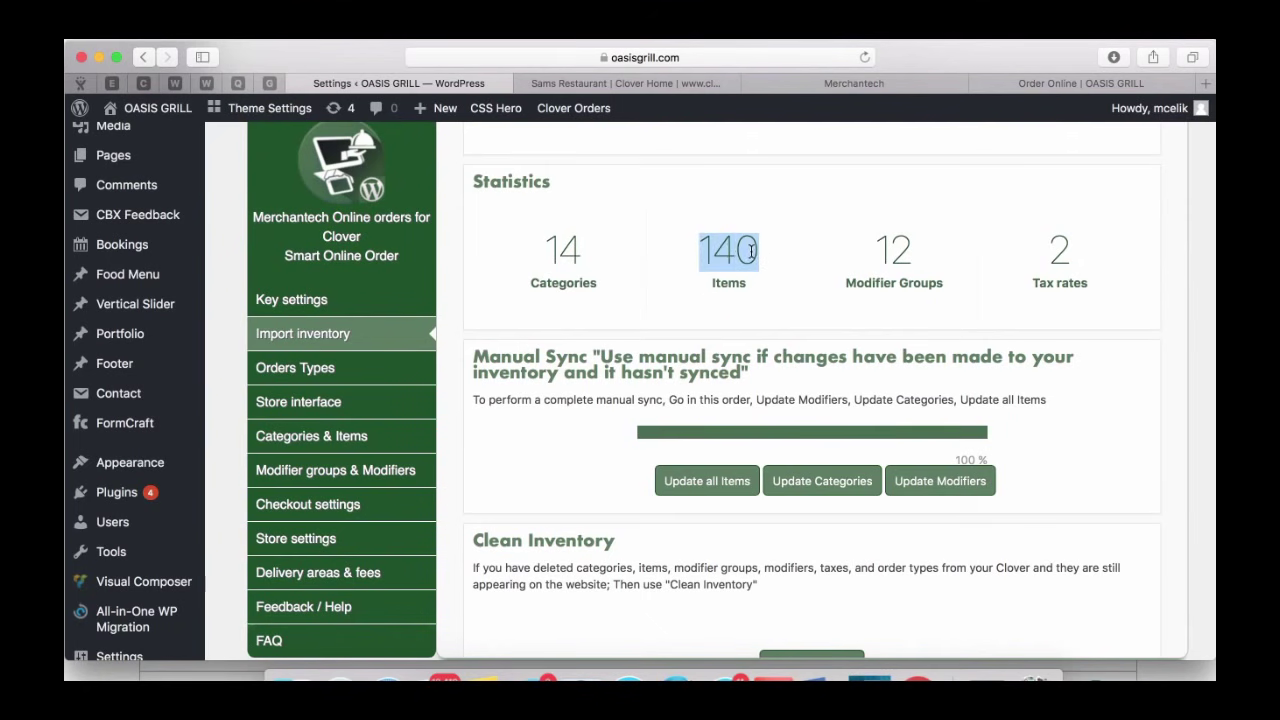
pyautogui.click(759, 331)
pyautogui.scroll(-1, 706, 330)
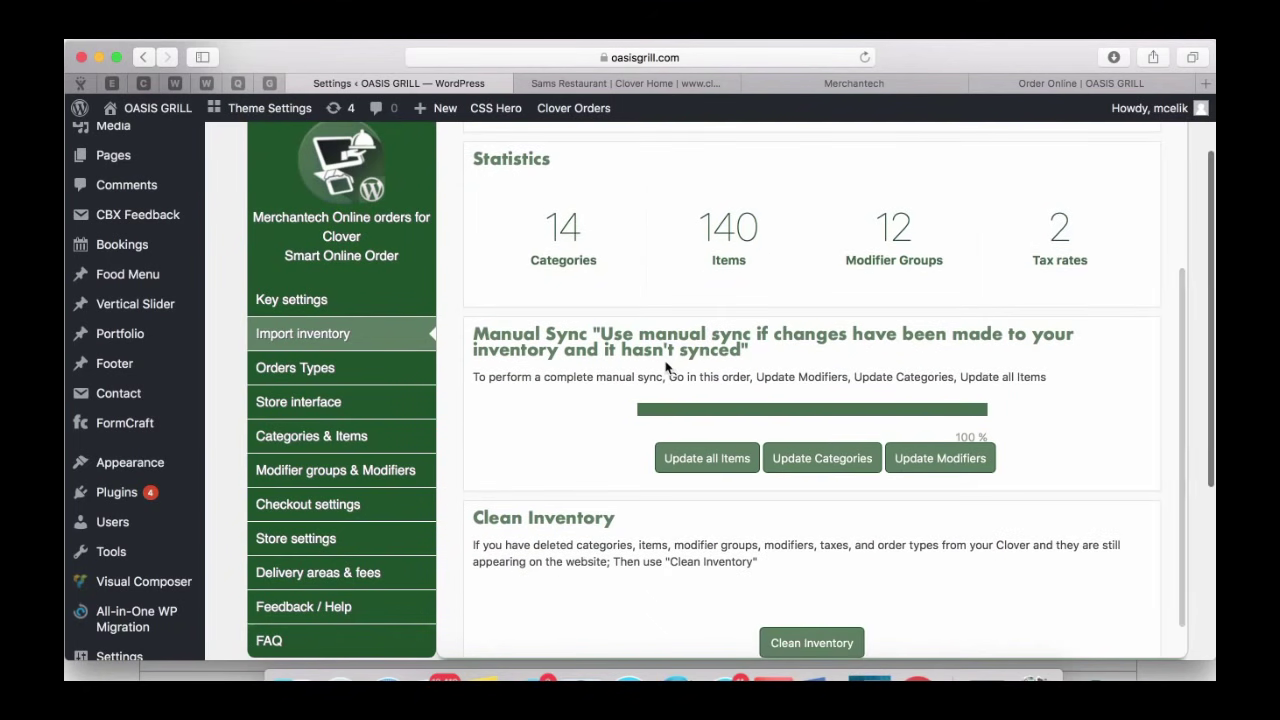
pyautogui.scroll(-1, 650, 399)
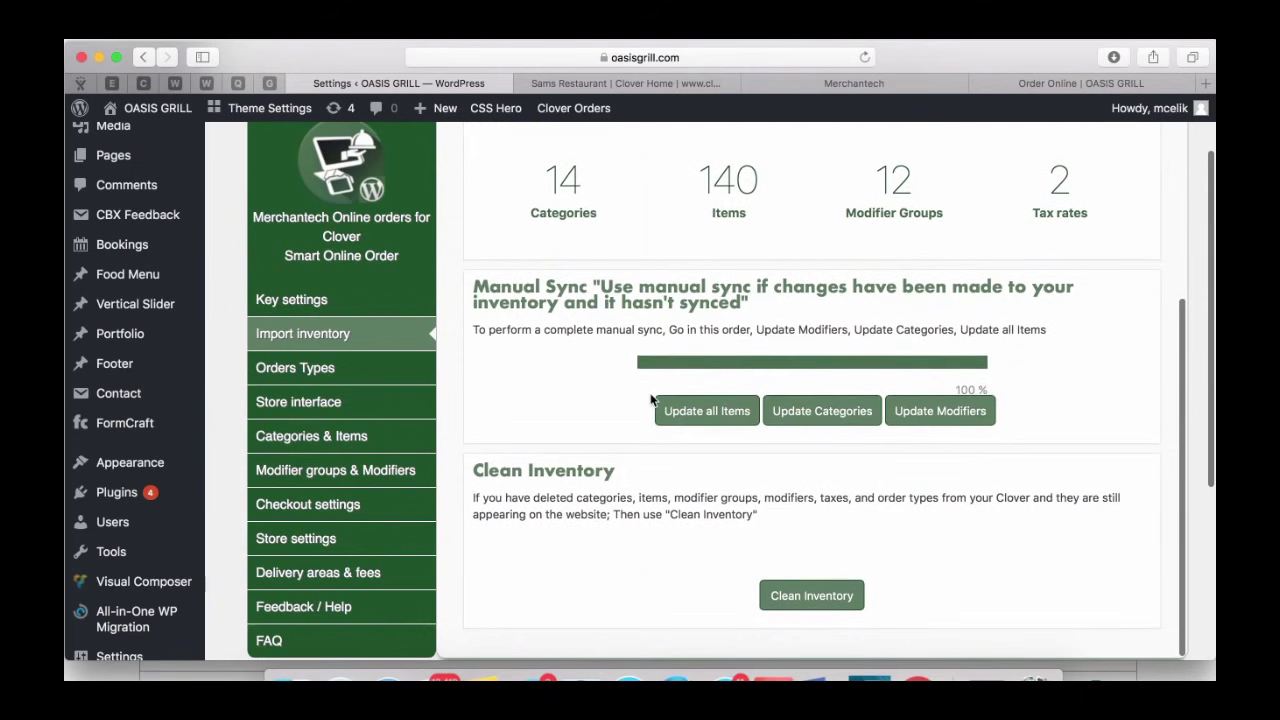
pyautogui.scroll(-2, 620, 450)
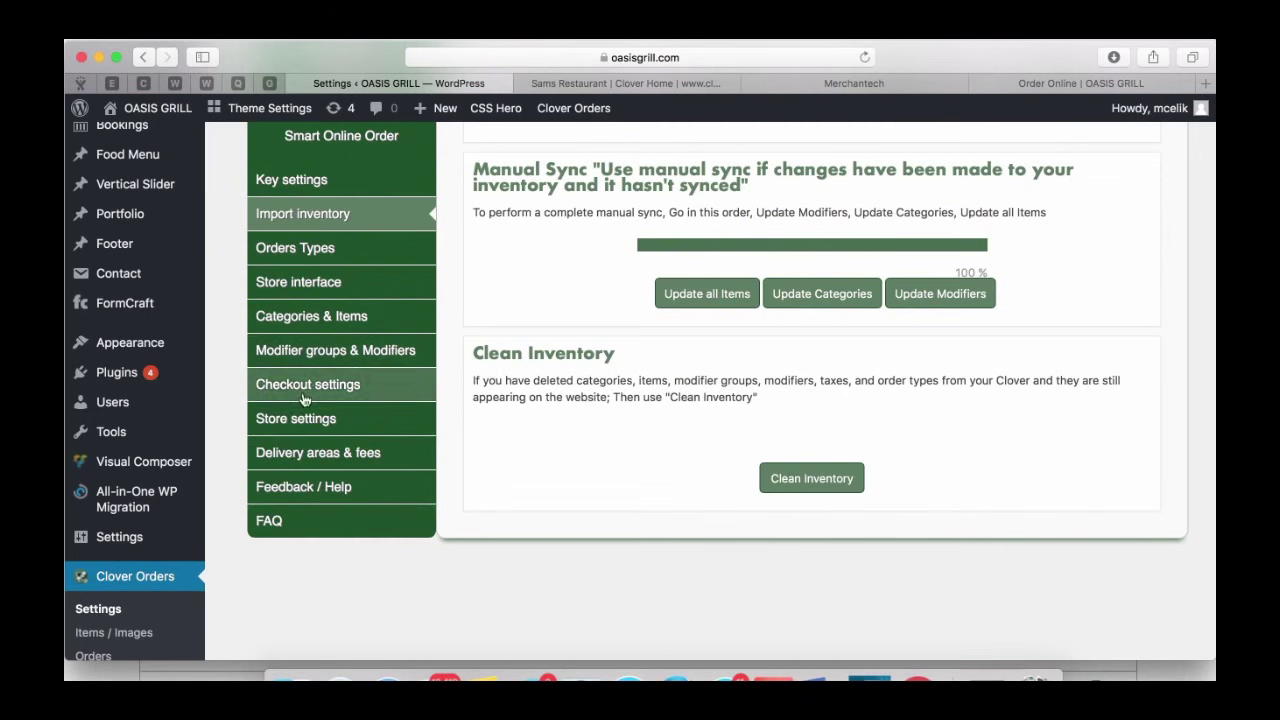
pyautogui.scroll(-1, 236, 573)
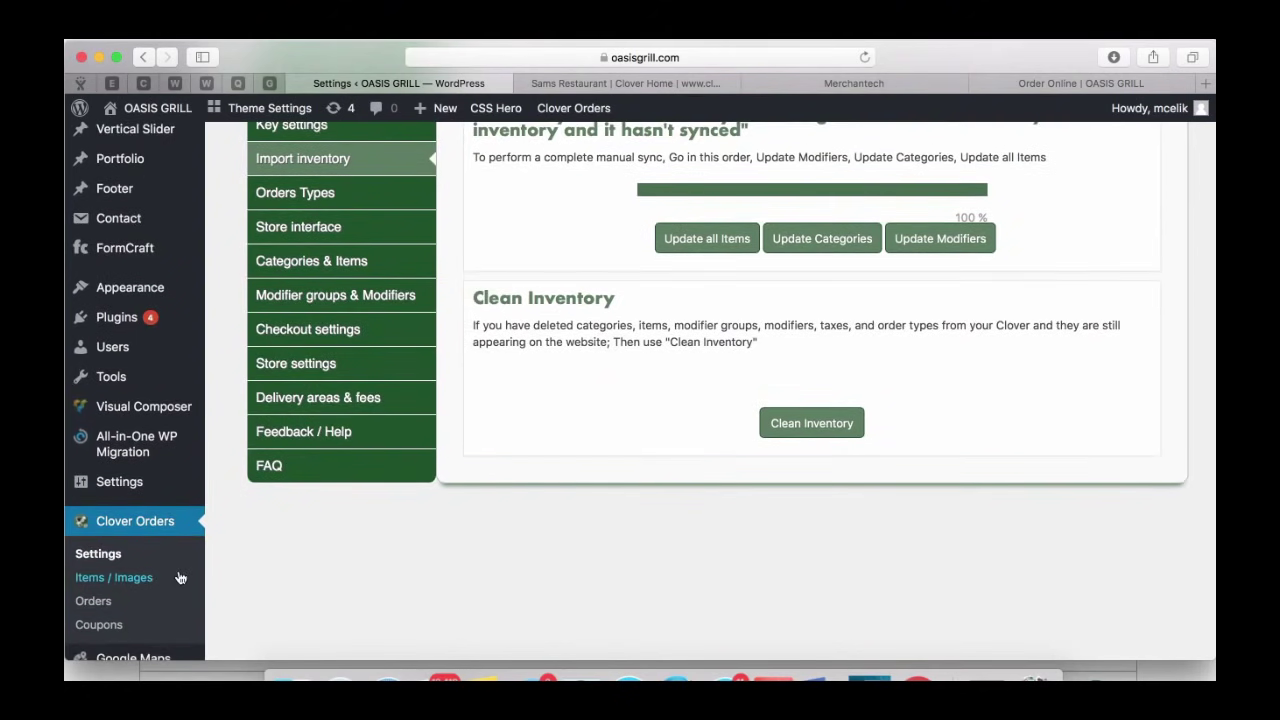
# - In Categories & Items, hide the Signature Plate and Salad categories and make both visible again
pyautogui.click(297, 263)
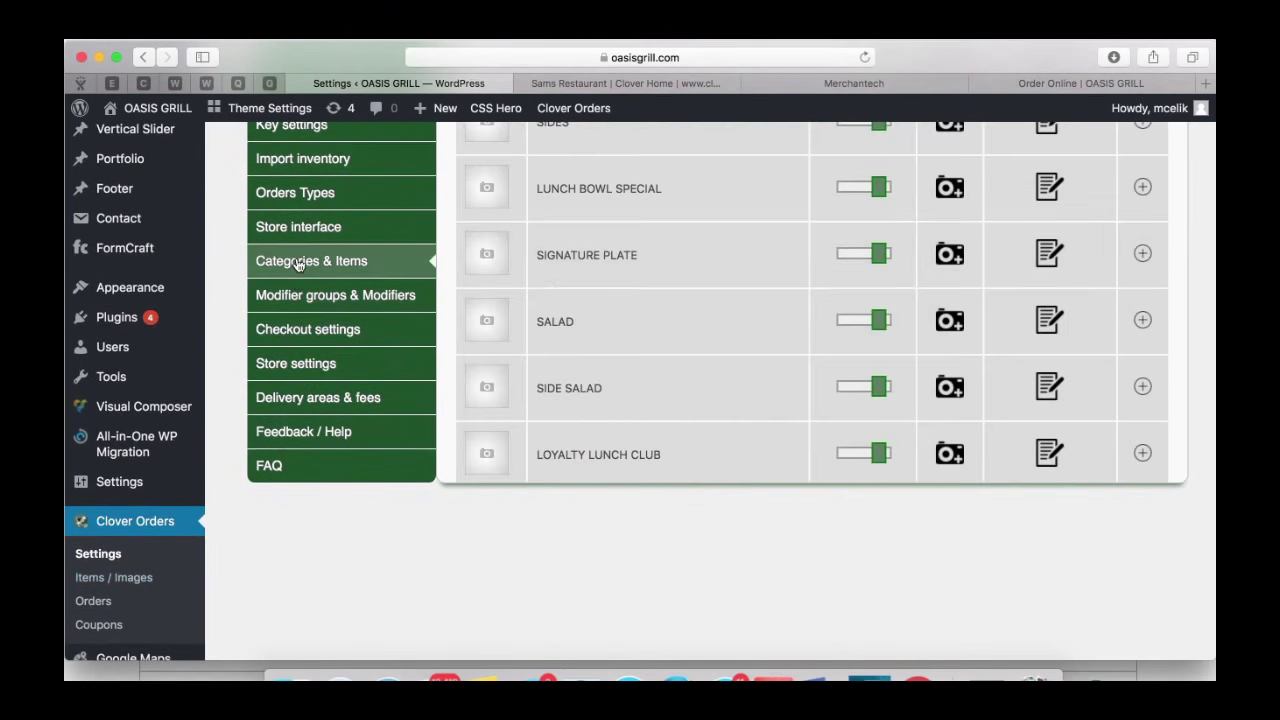
pyautogui.click(875, 256)
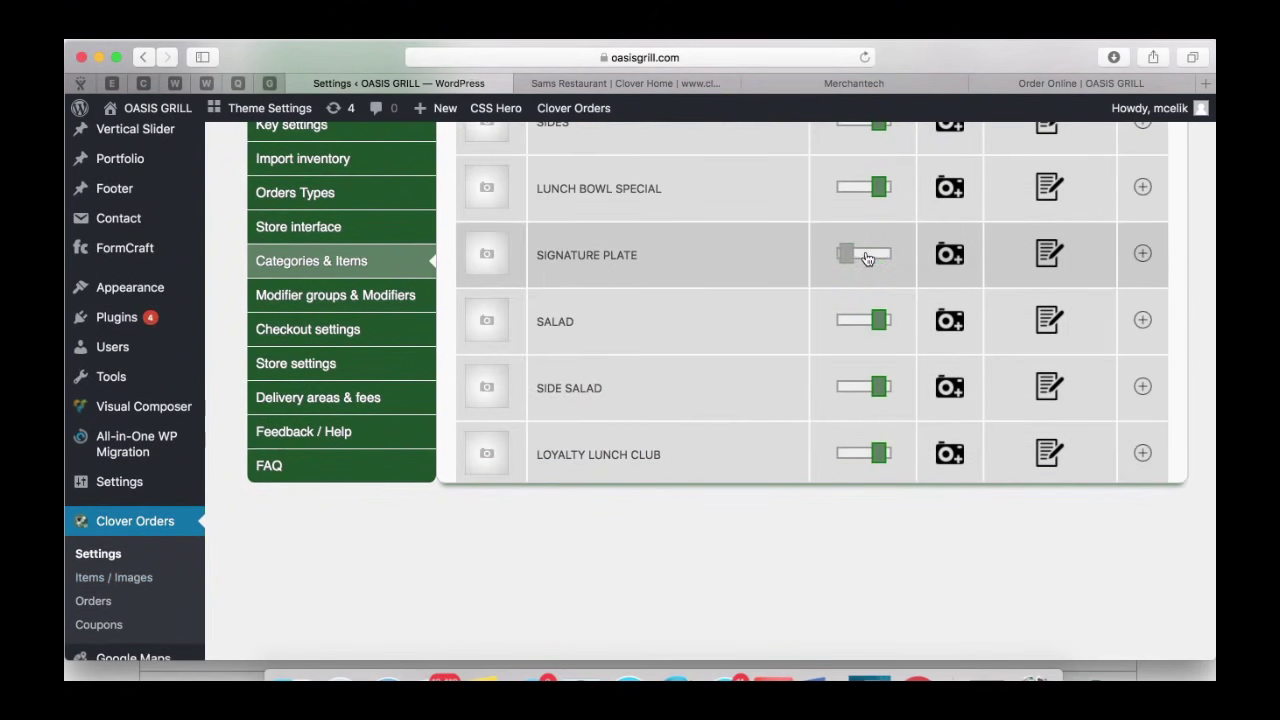
pyautogui.click(868, 321)
pyautogui.click(868, 321)
pyautogui.click(850, 254)
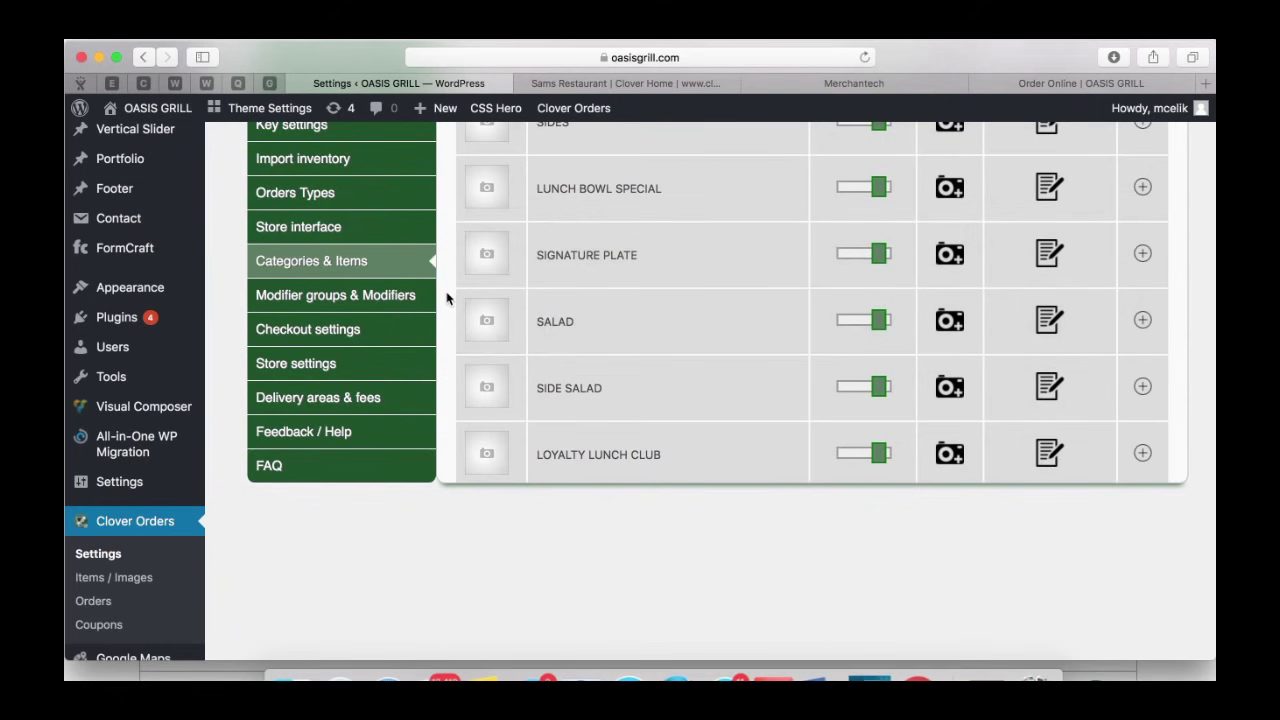
pyautogui.scroll(3, 452, 315)
pyautogui.scroll(5, 452, 316)
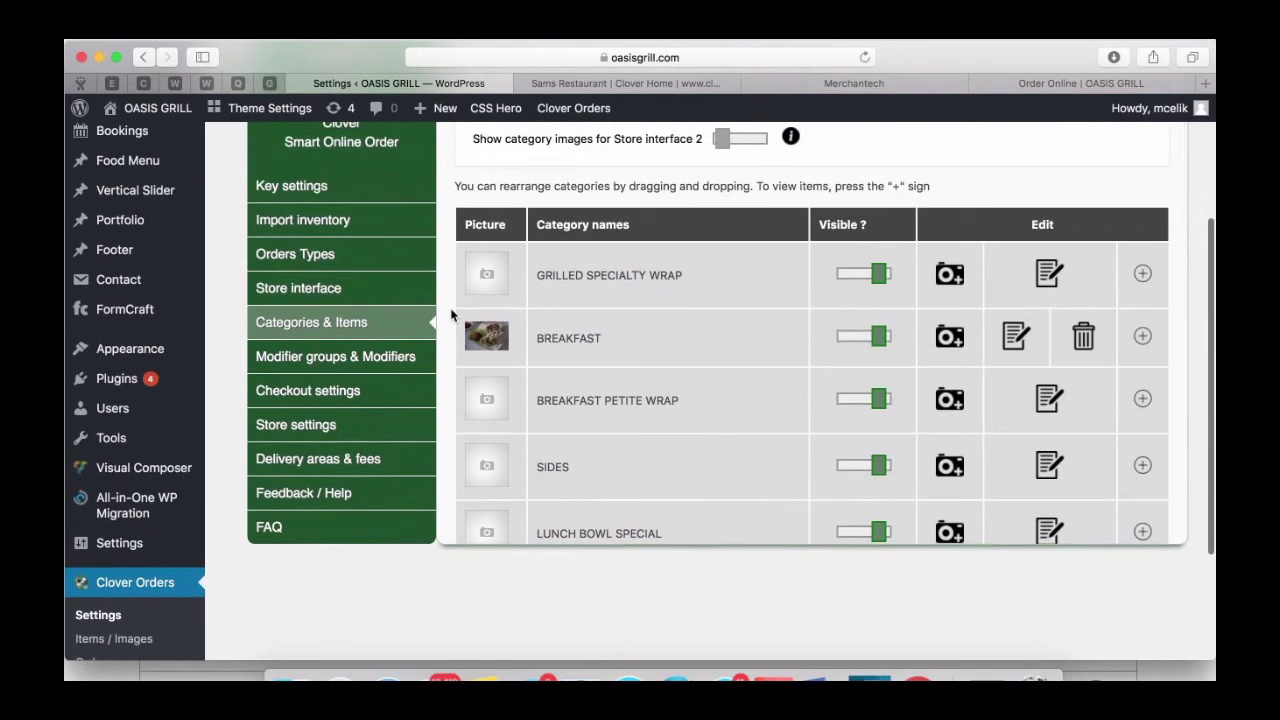
pyautogui.scroll(1, 453, 338)
pyautogui.scroll(1, 453, 338)
pyautogui.scroll(-1, 453, 338)
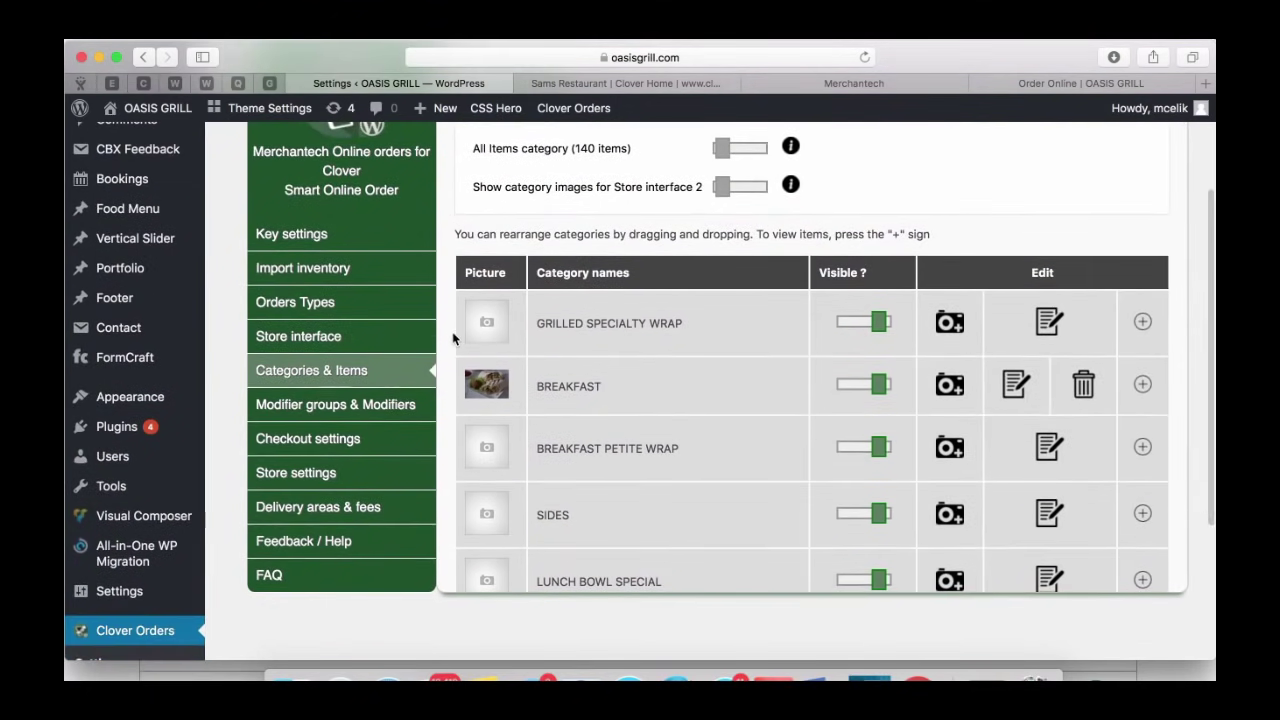
# - Go through the Clean Inventory wizard's stages from Order Types to Items without starting any cleanup, and cancel it
pyautogui.click(336, 285)
pyautogui.scroll(-5, 600, 450)
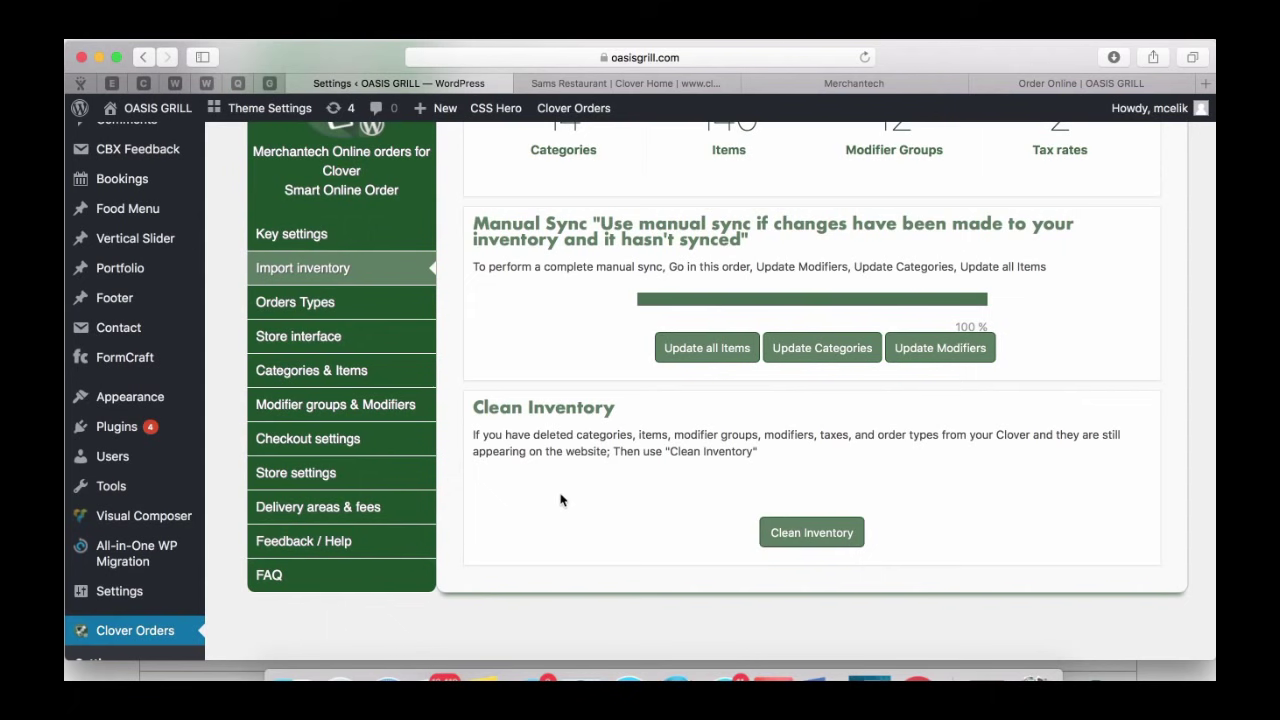
pyautogui.click(786, 533)
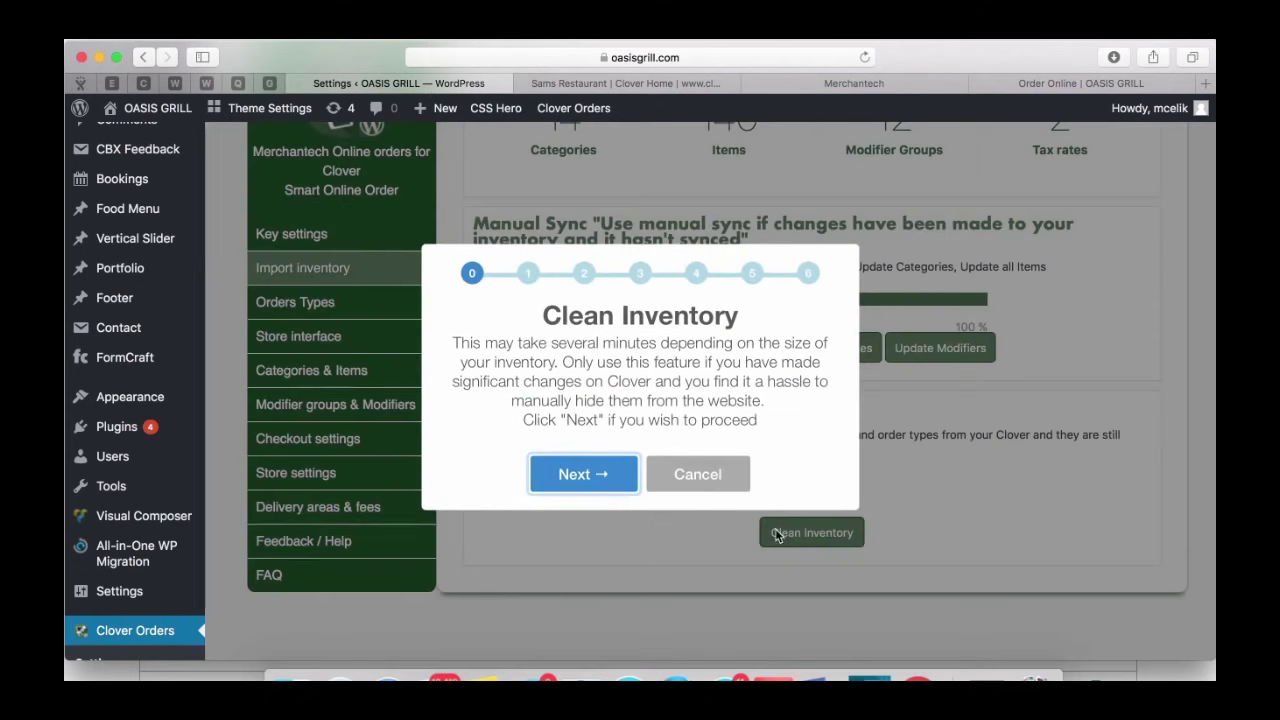
pyautogui.click(584, 474)
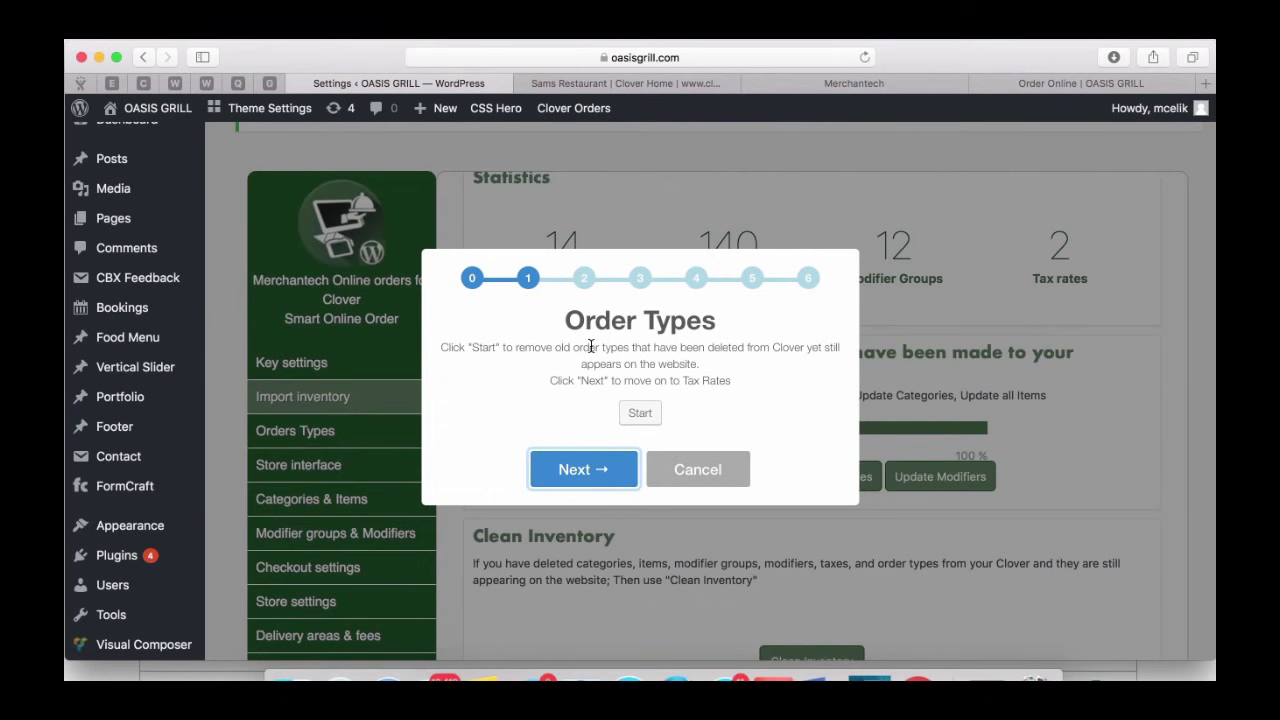
pyautogui.click(574, 471)
pyautogui.click(574, 472)
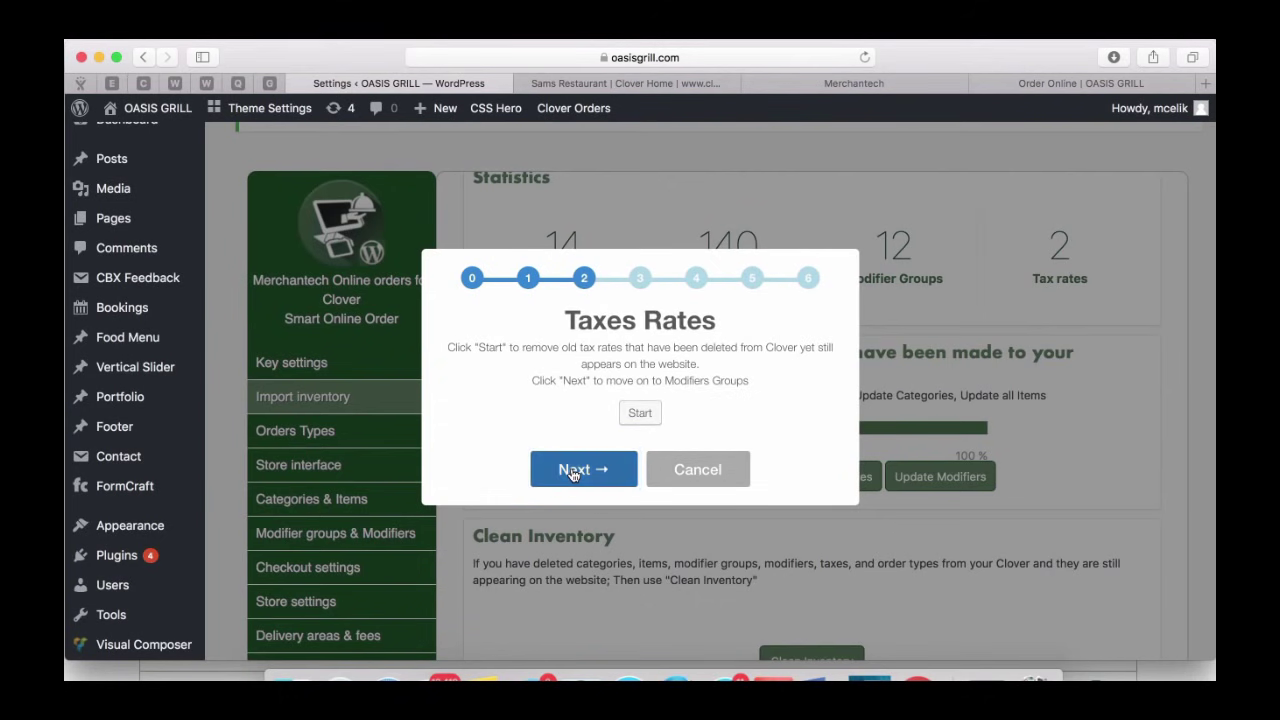
pyautogui.moveTo(540, 322); pyautogui.dragTo(727, 316)
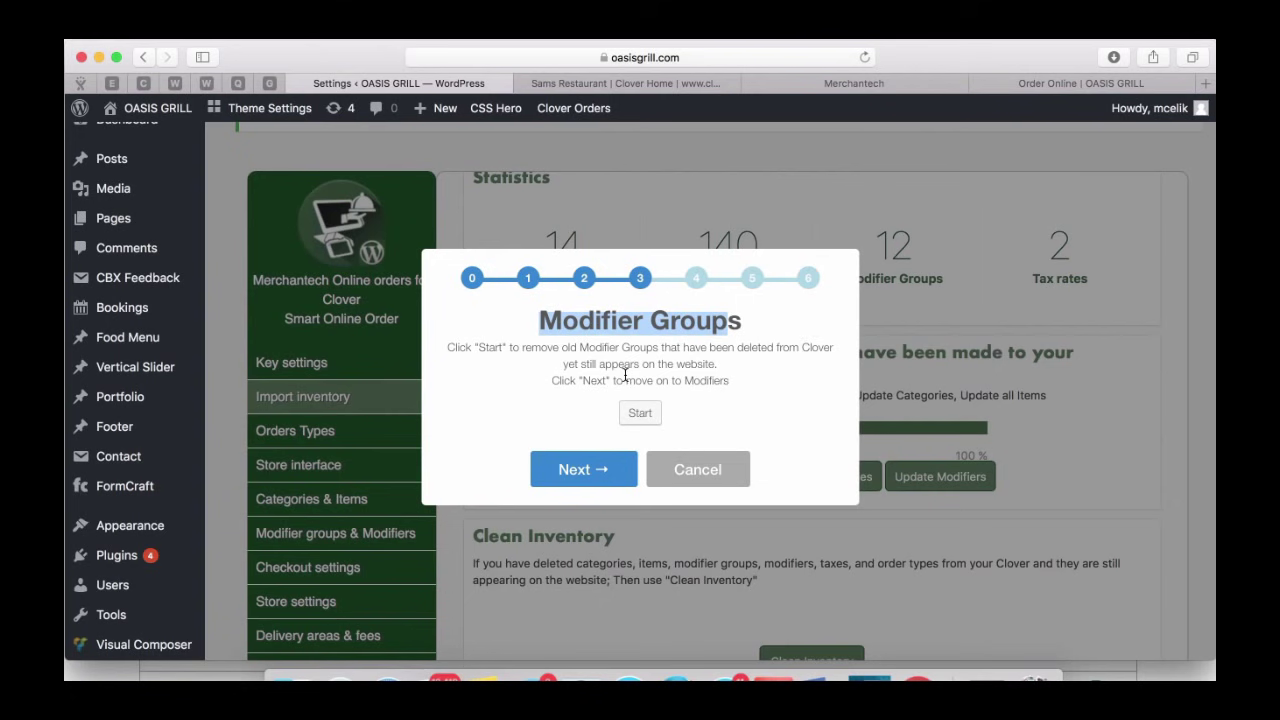
pyautogui.click(570, 472)
pyautogui.click(570, 472)
pyautogui.click(570, 474)
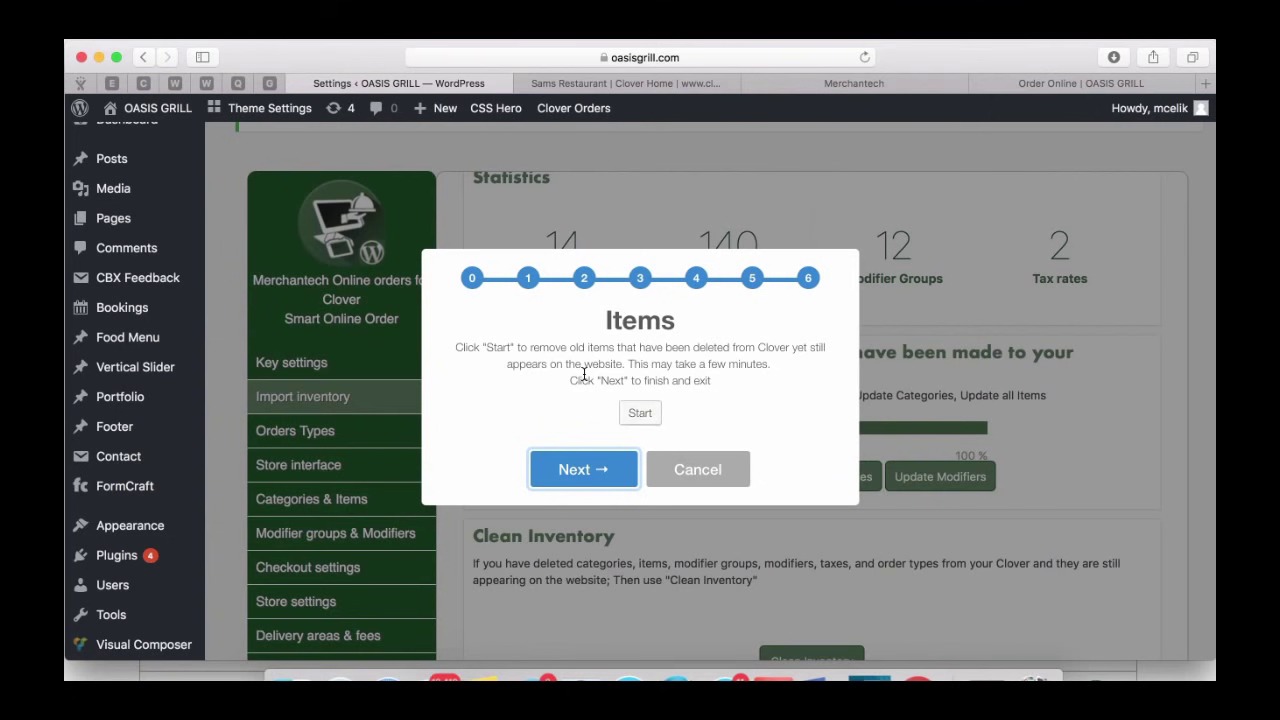
pyautogui.click(679, 467)
# - Disable the Online Order Delivery order type in the Orders Types settings and save the change
pyautogui.scroll(-3, 617, 537)
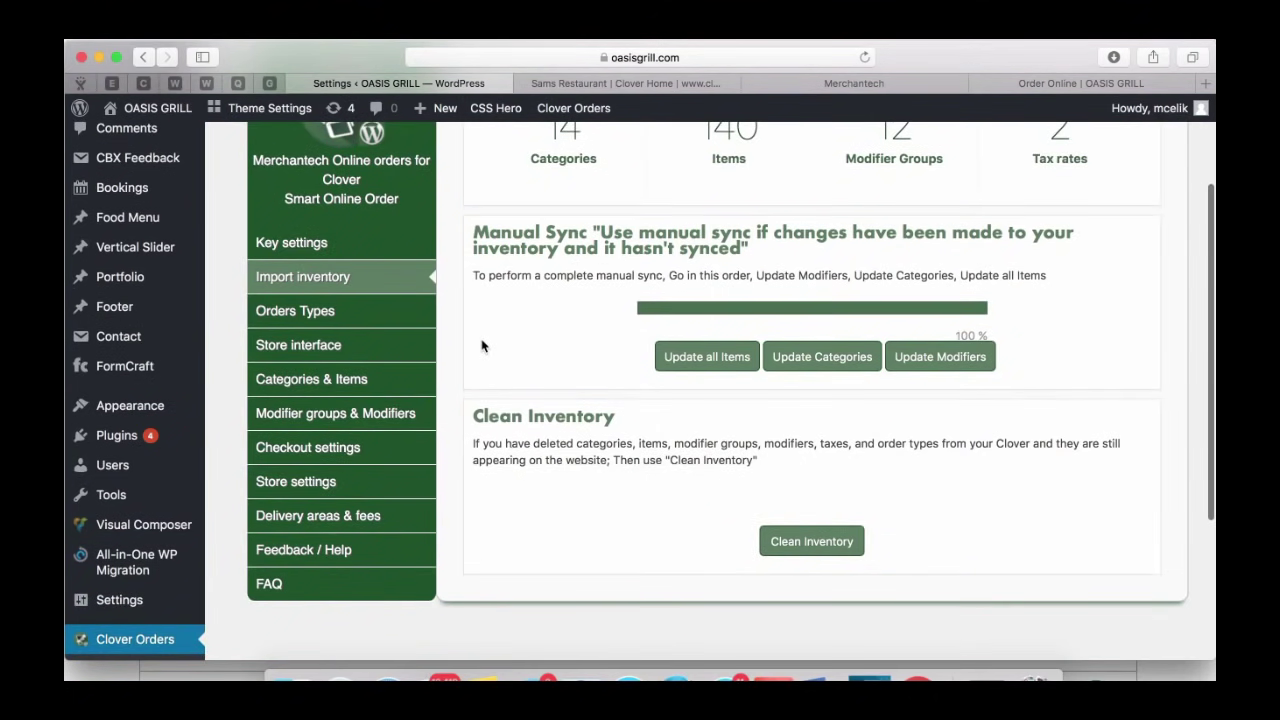
pyautogui.click(364, 318)
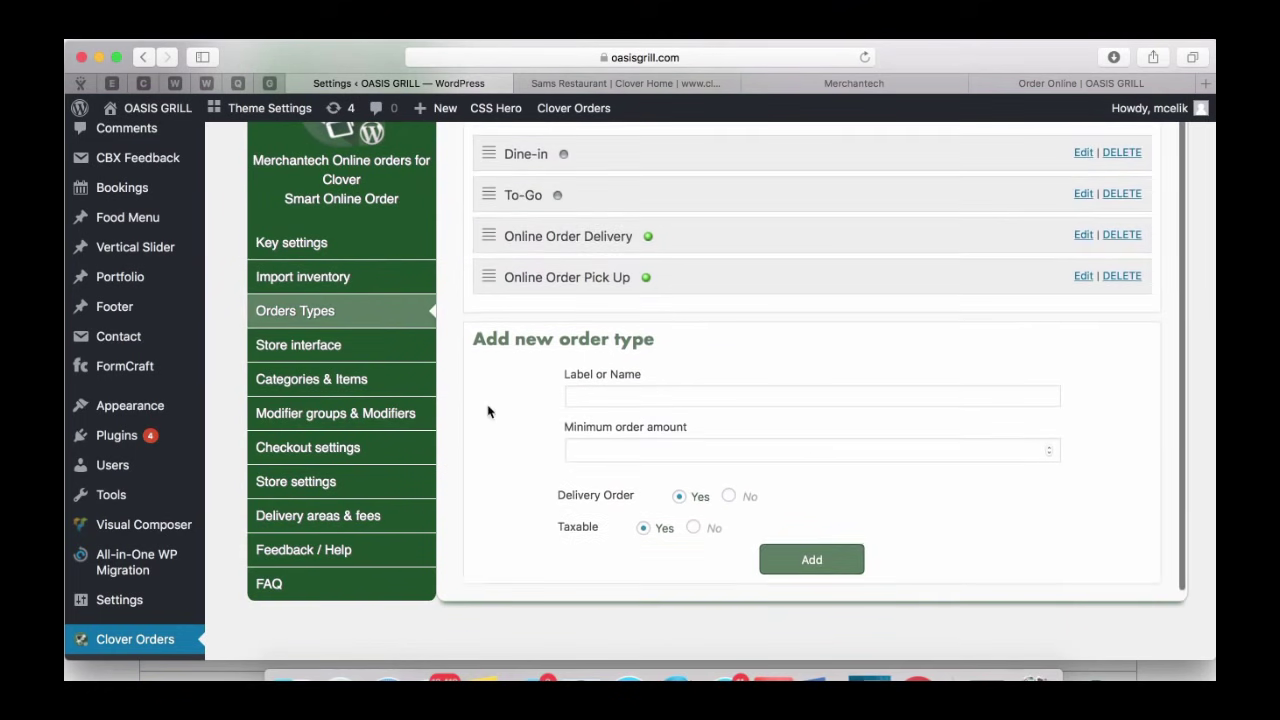
pyautogui.scroll(1, 488, 411)
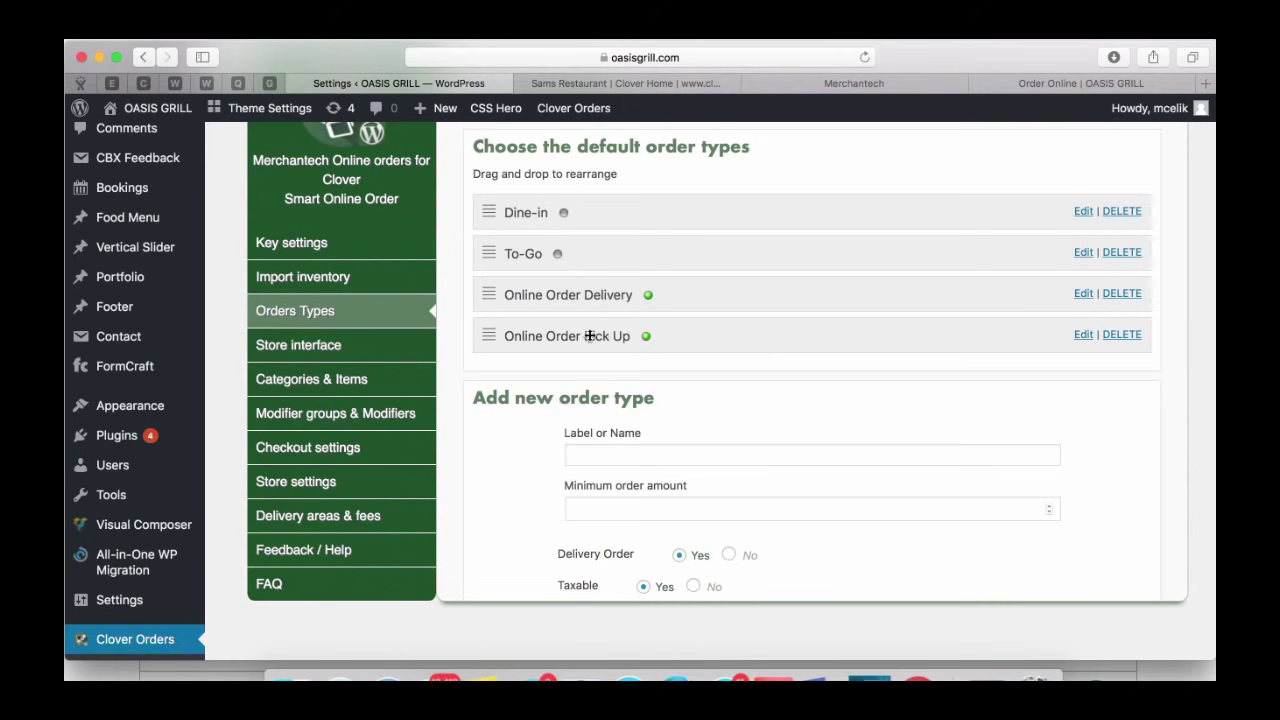
pyautogui.click(1079, 302)
pyautogui.click(667, 366)
pyautogui.click(1022, 507)
pyautogui.click(640, 405)
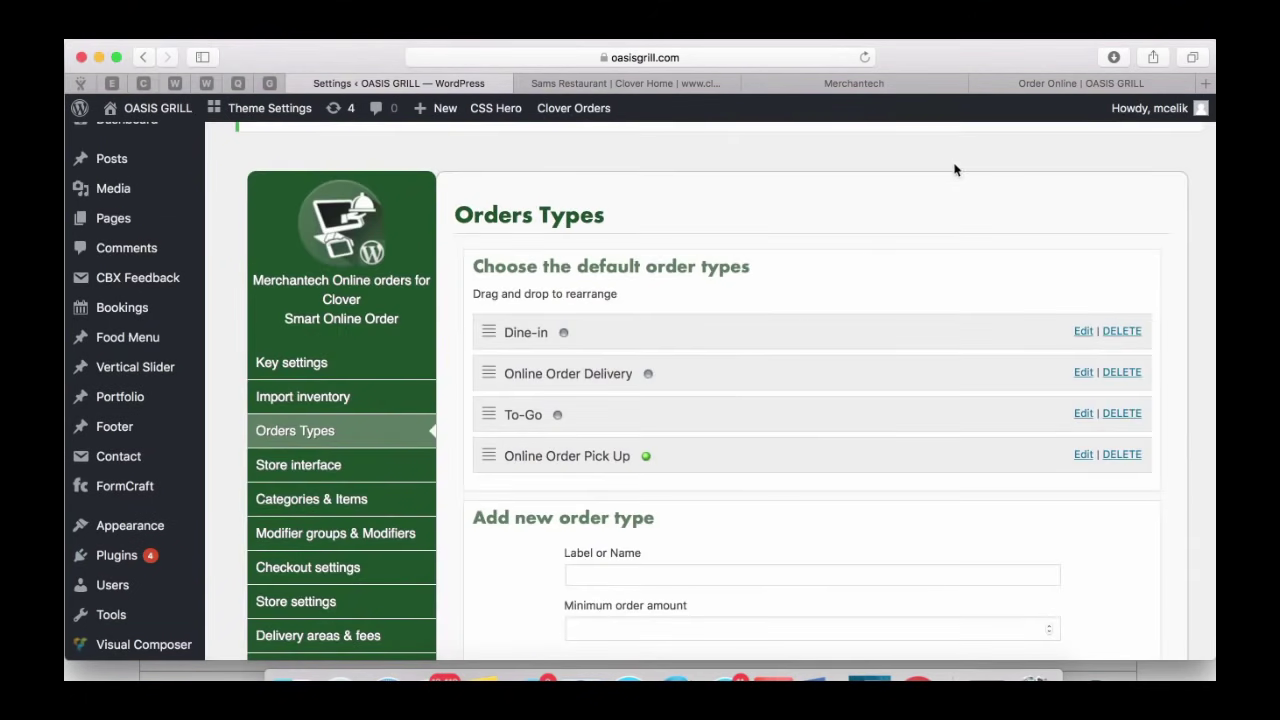
# - On the Order Online page, take the cart's Breakfast Wrap to checkout and select Online Order Pick Up to check the ordering and payment methods
pyautogui.click(1009, 88)
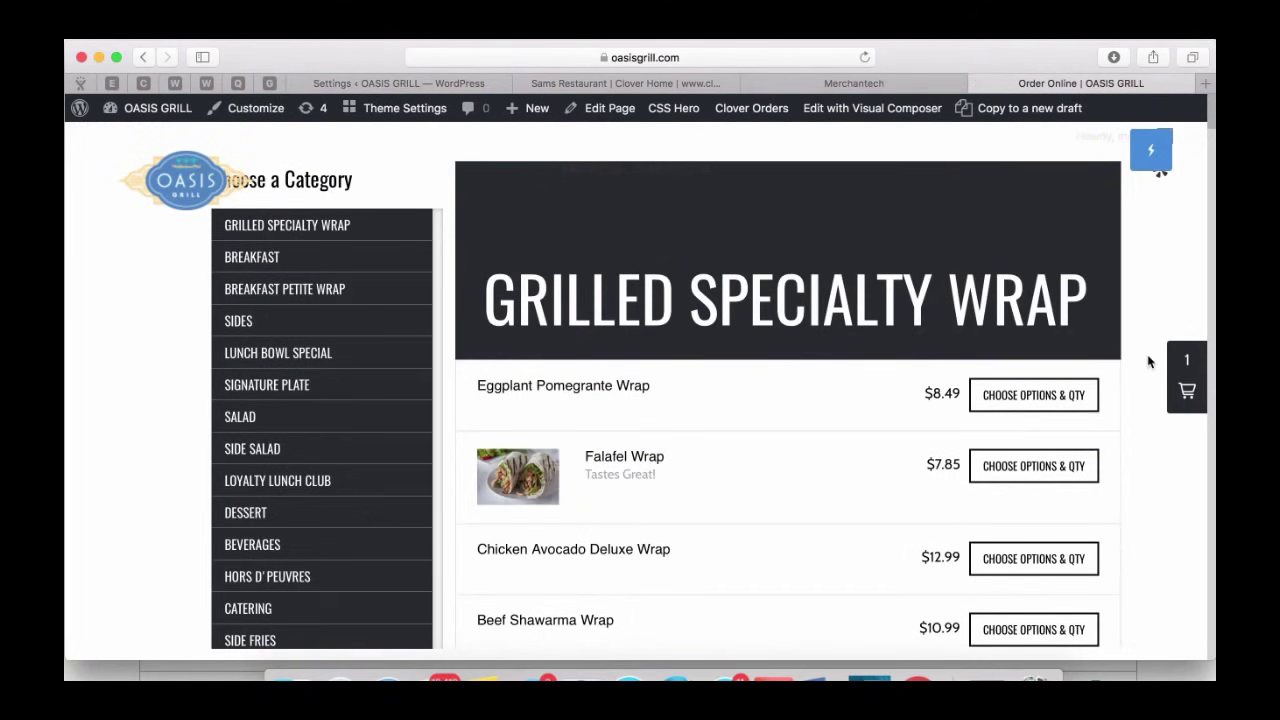
pyautogui.click(1183, 365)
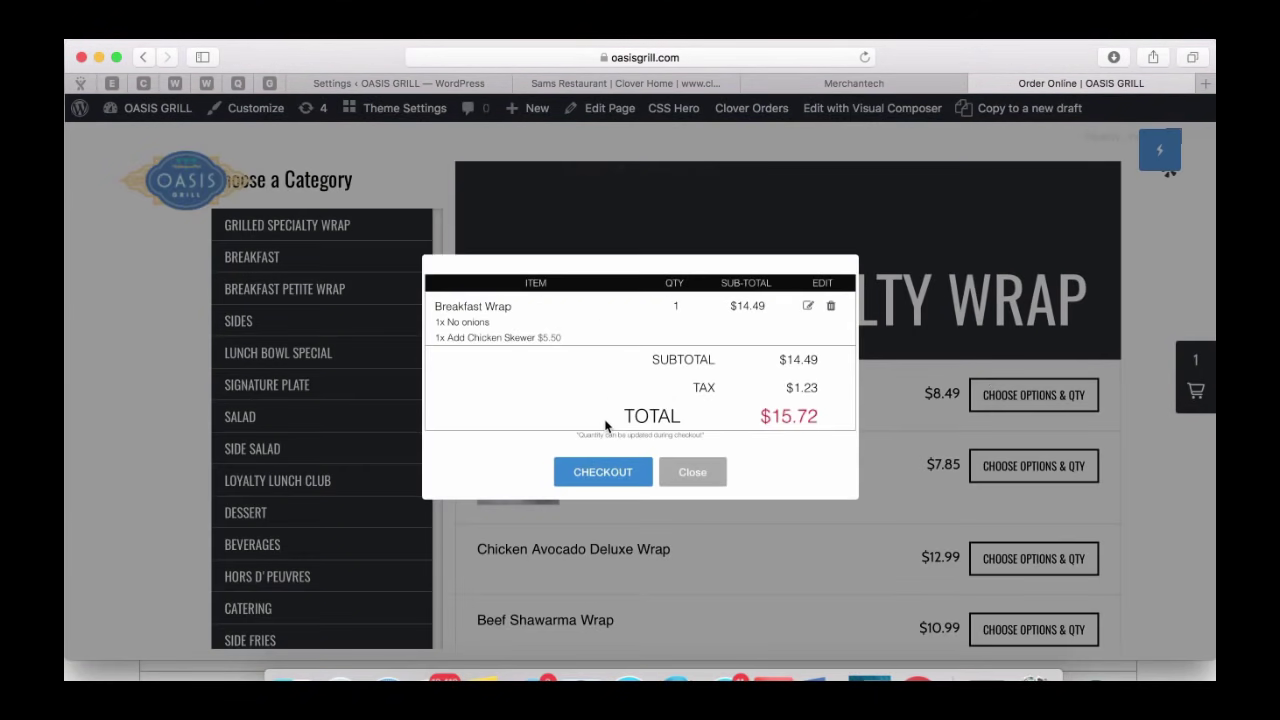
pyautogui.click(594, 502)
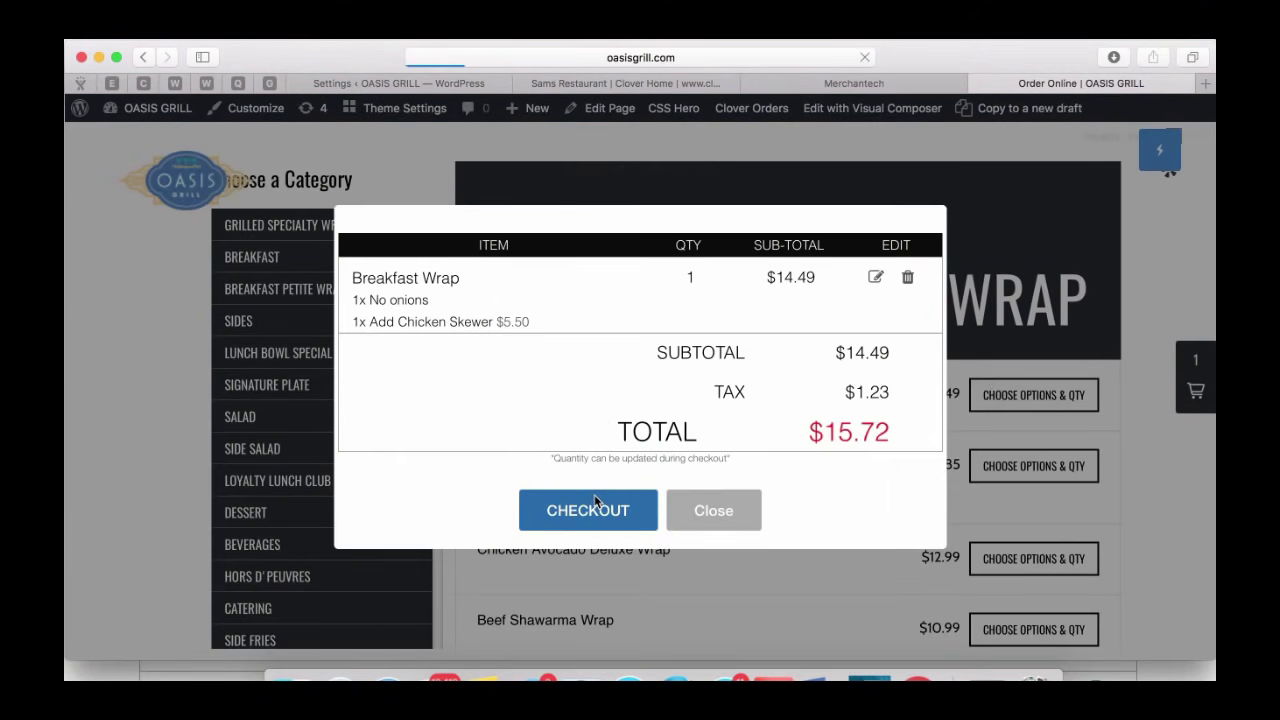
pyautogui.scroll(-4, 588, 398)
pyautogui.scroll(1, 588, 398)
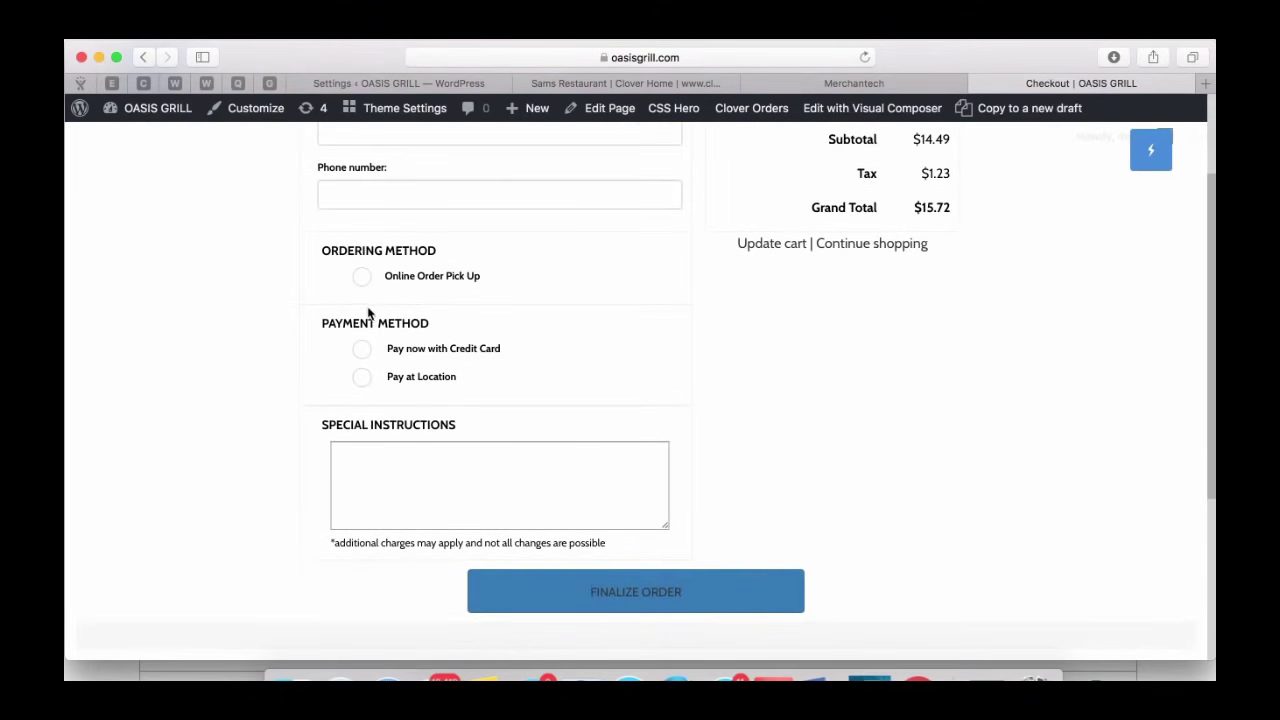
pyautogui.click(361, 277)
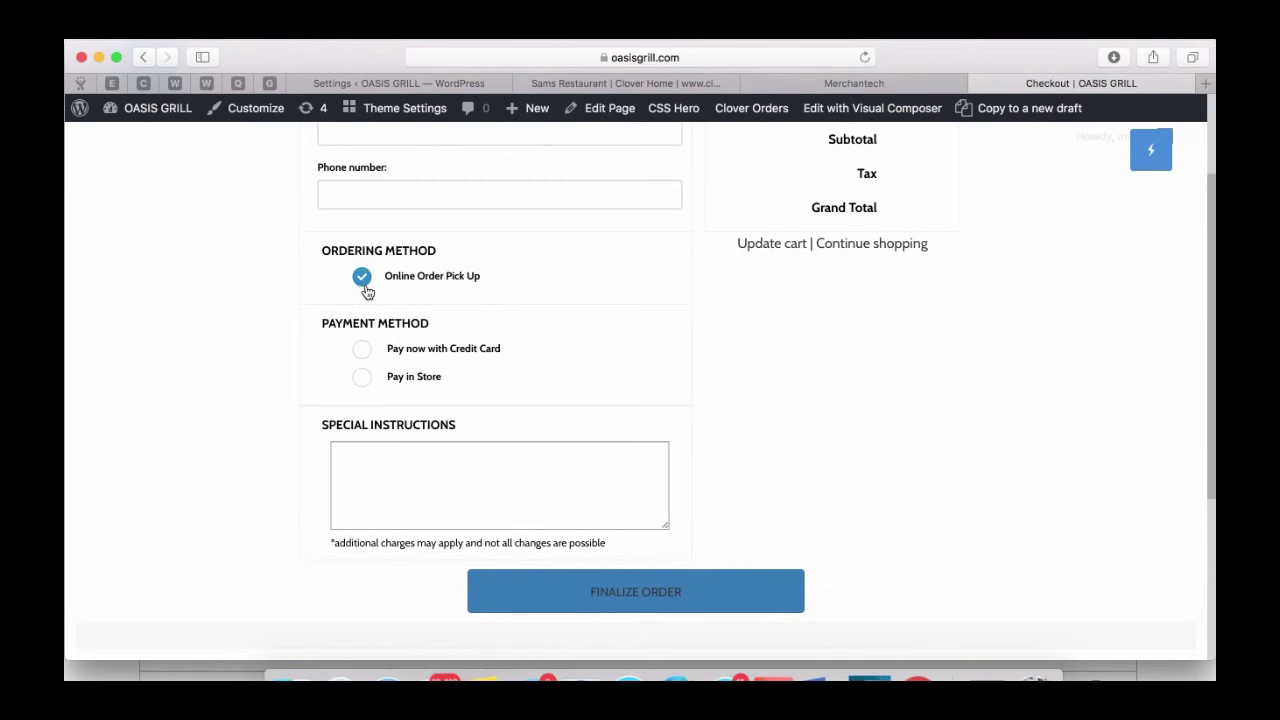
pyautogui.scroll(1, 470, 318)
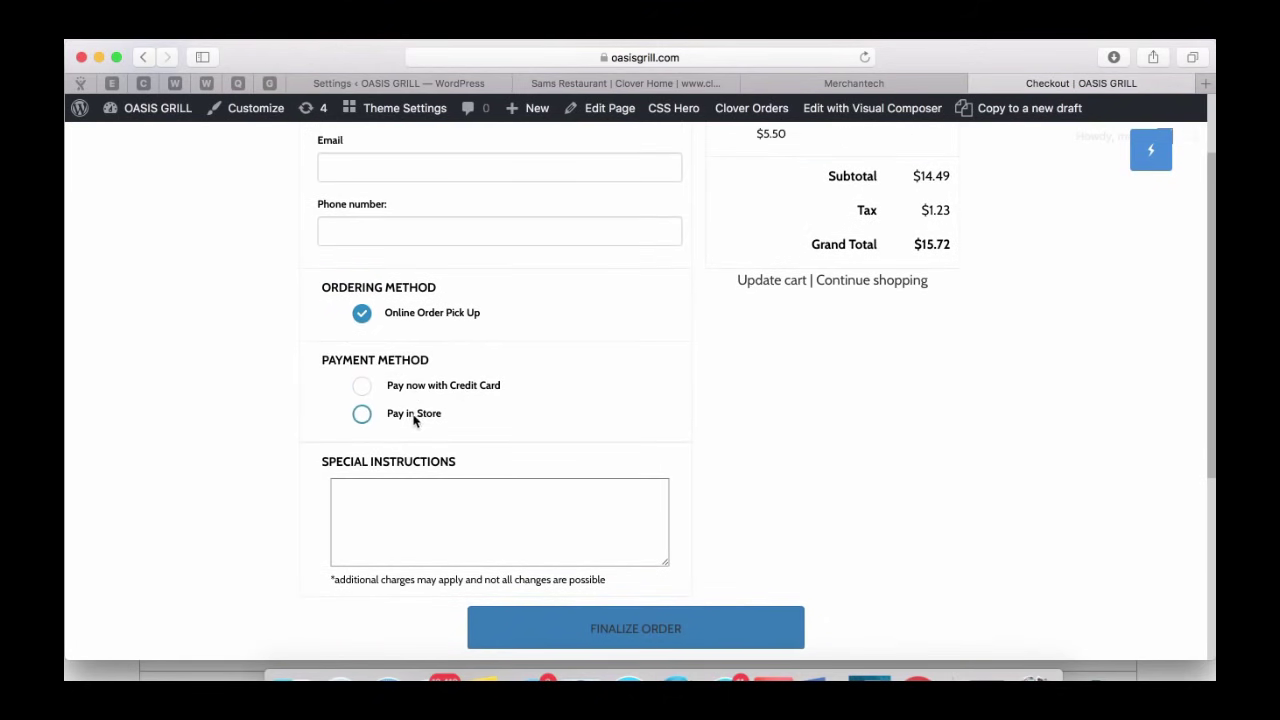
pyautogui.scroll(1, 489, 344)
pyautogui.scroll(1, 524, 397)
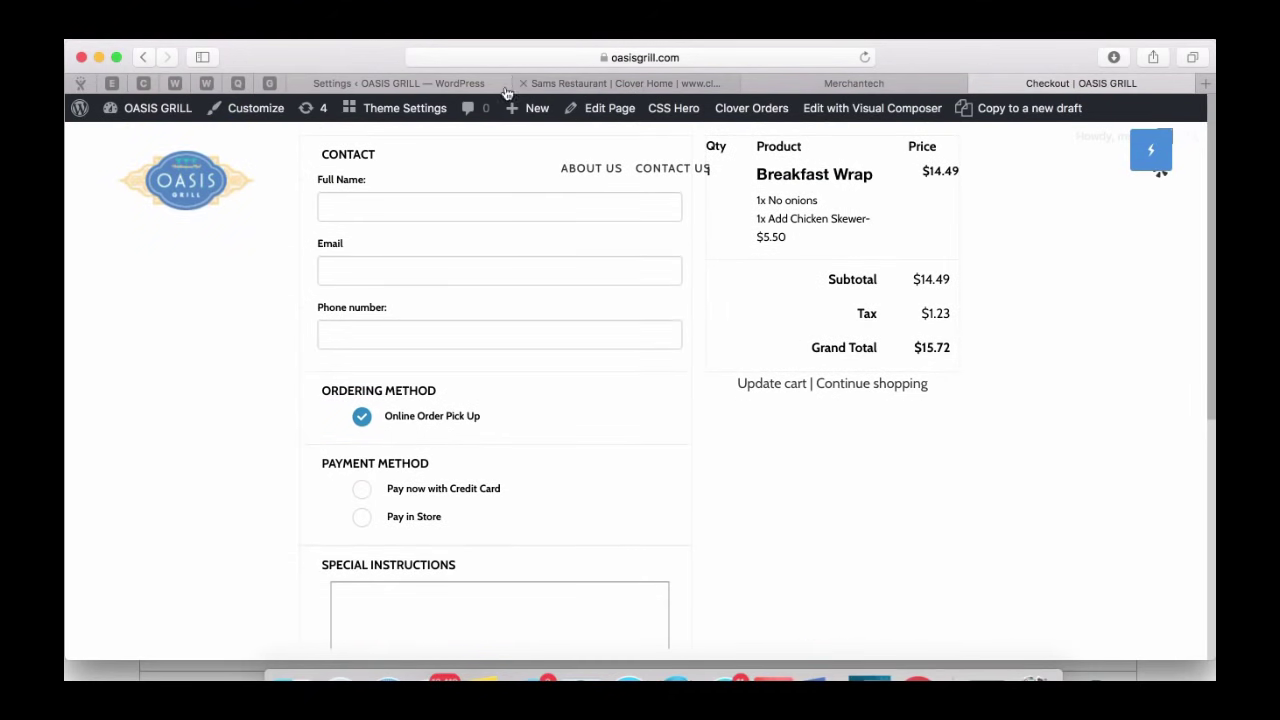
# - In the plugin's Orders Types settings, add a taxable, non-delivery order type named Online Reservation
pyautogui.click(460, 84)
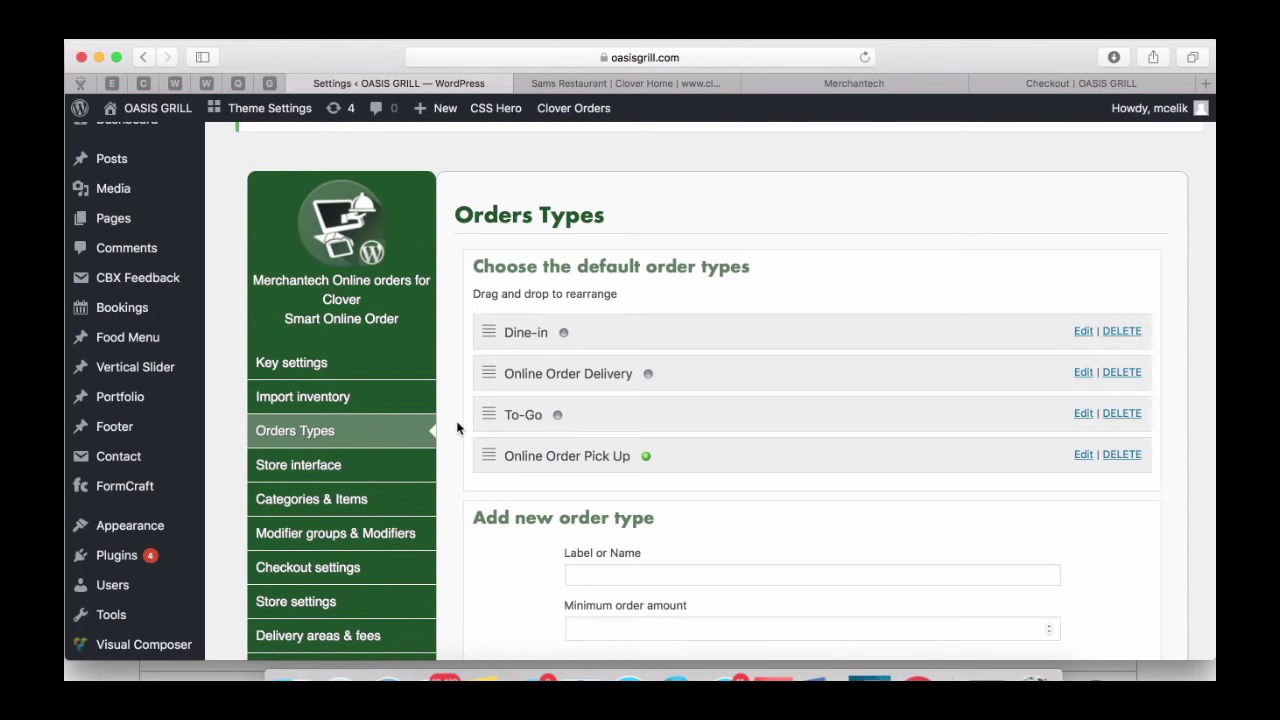
pyautogui.scroll(-5, 457, 428)
pyautogui.scroll(-2, 655, 460)
pyautogui.click(647, 390)
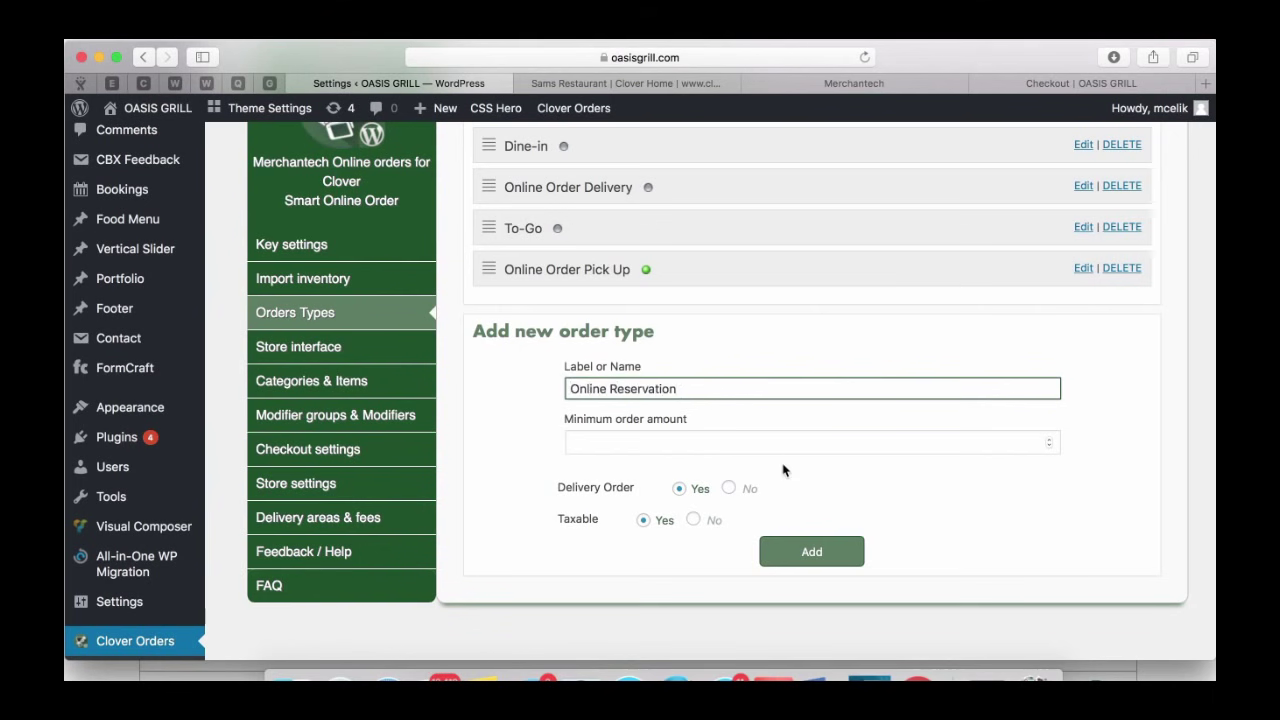
pyautogui.click(729, 489)
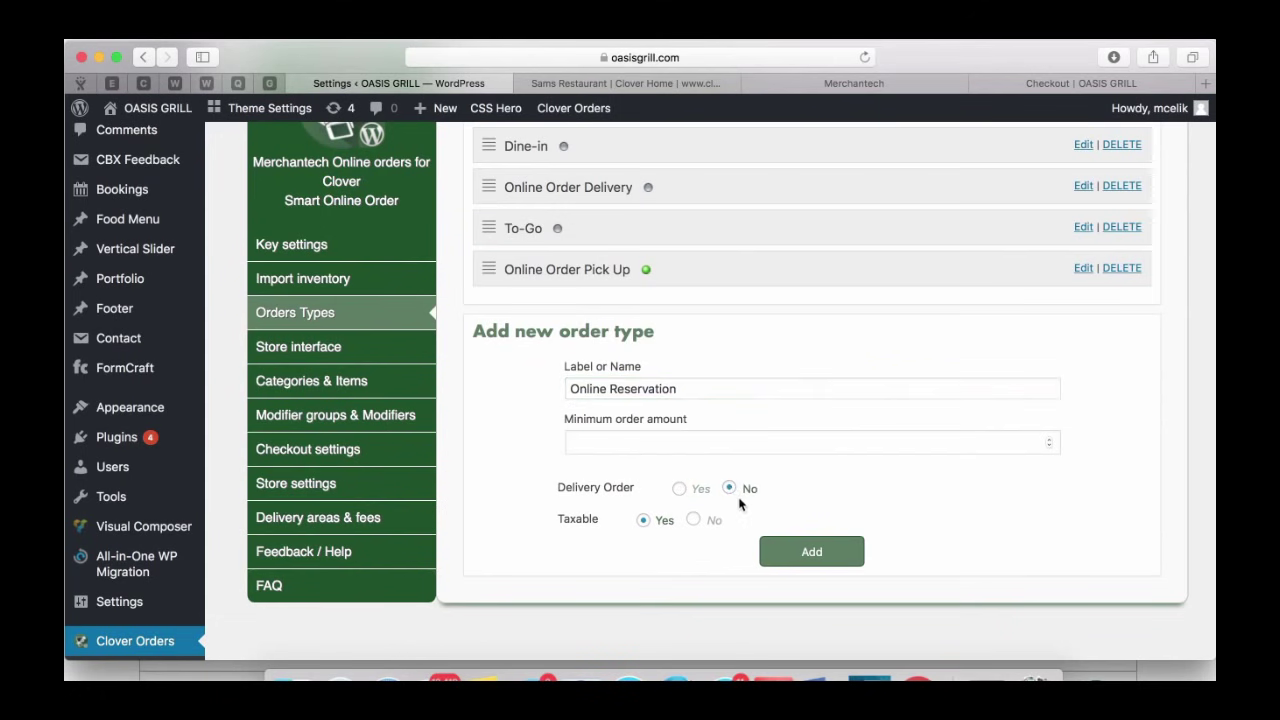
pyautogui.click(802, 540)
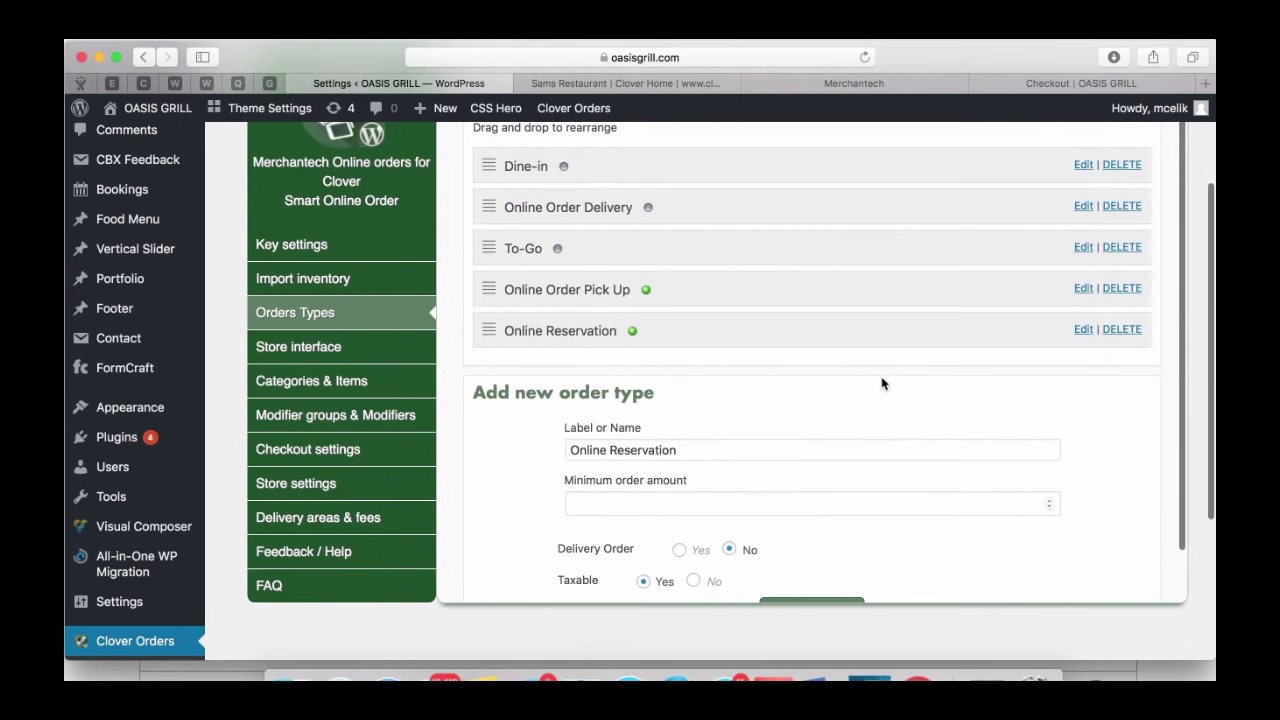
# - Open the Online Reservation order type for editing and review its enabled, minimum amount, taxable and delivery options
pyautogui.click(1083, 332)
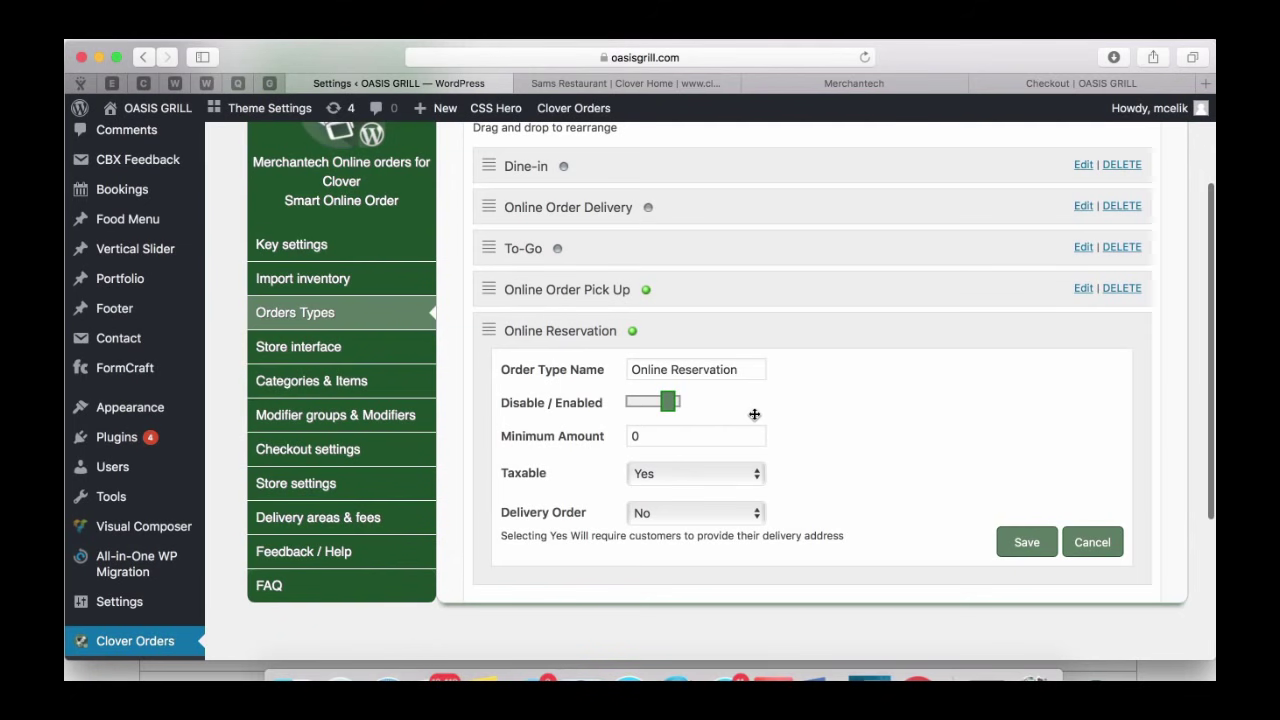
pyautogui.scroll(-3, 833, 466)
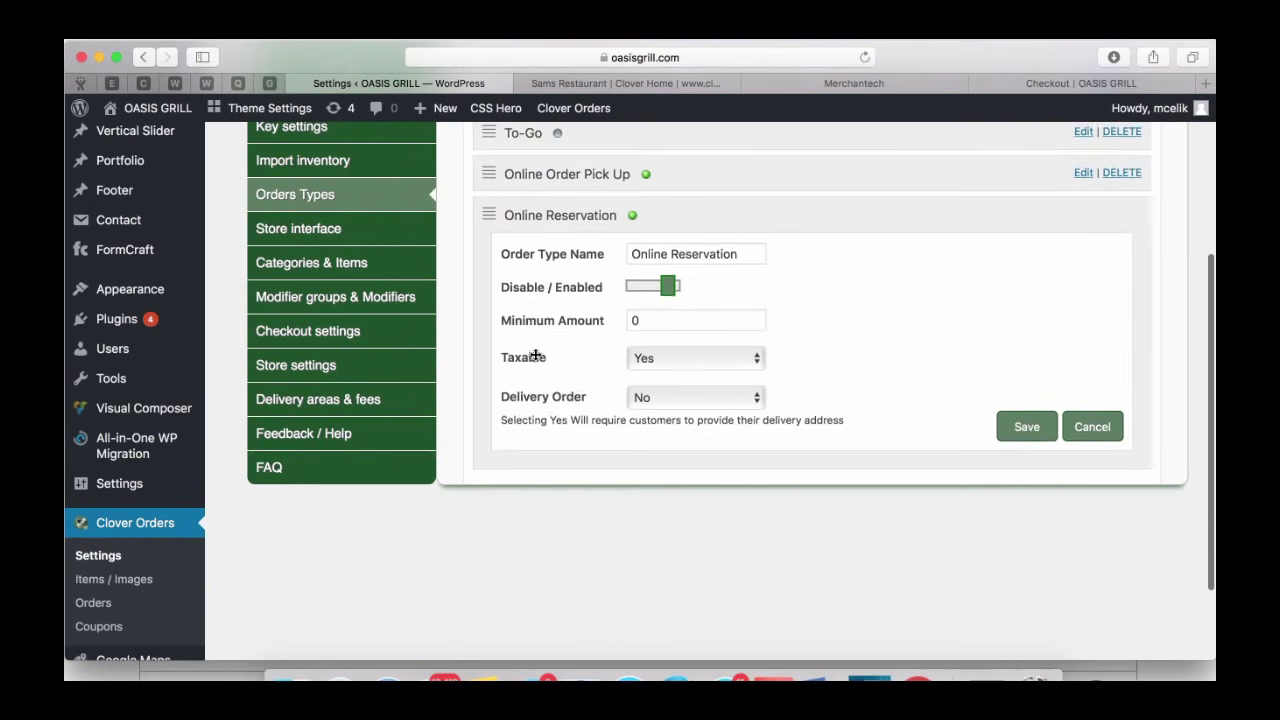
pyautogui.scroll(1, 483, 337)
pyautogui.scroll(4, 463, 312)
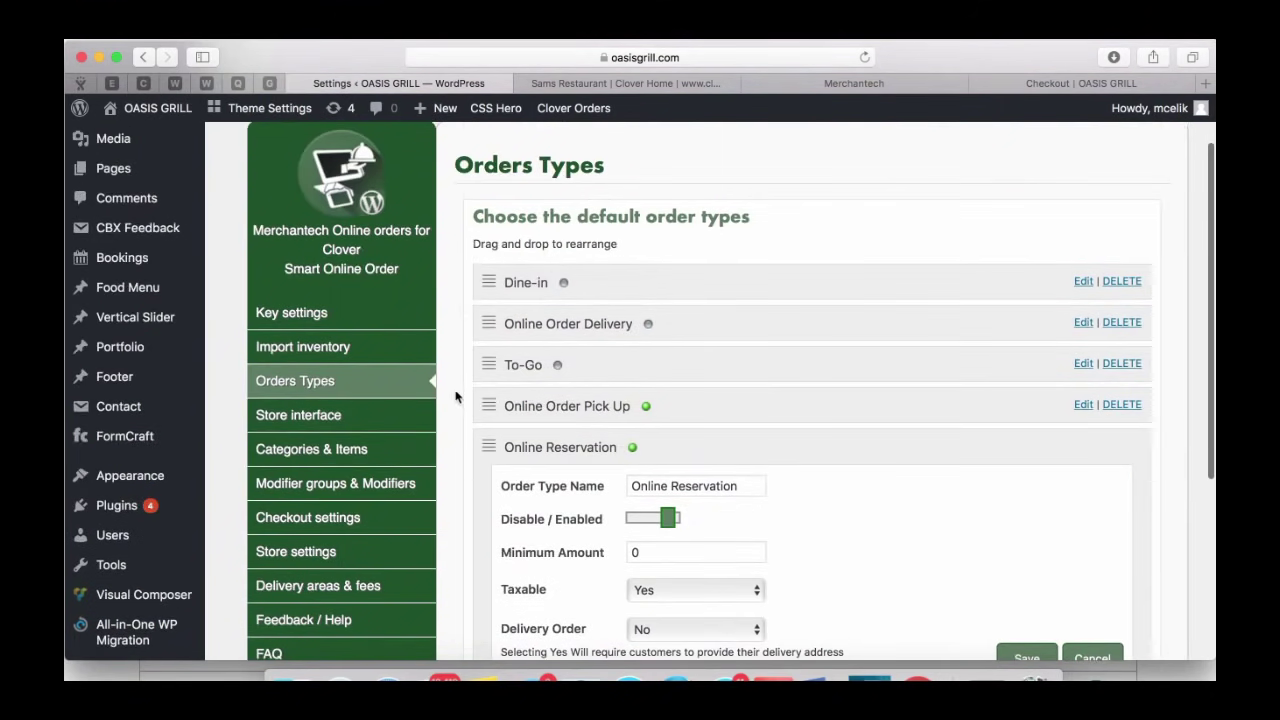
pyautogui.scroll(-1, 470, 490)
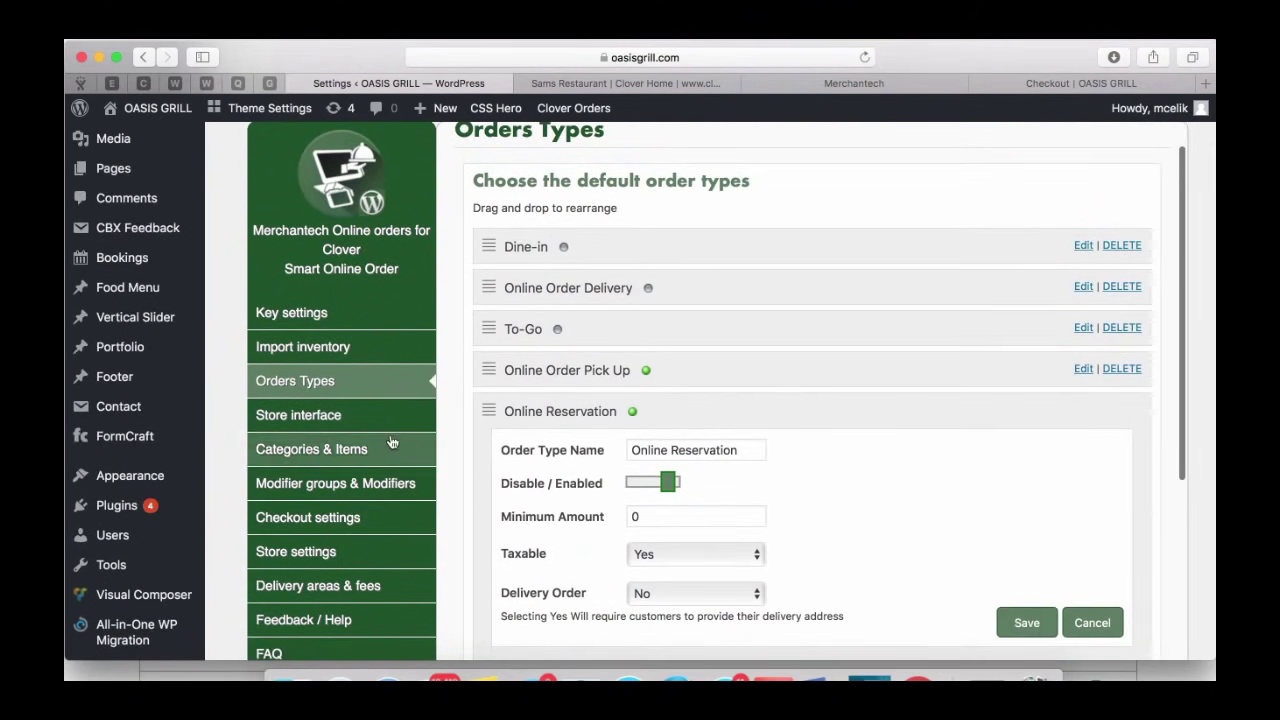
# - Find the Scheduled Orders section in the Store settings and allow customers to schedule their orders
pyautogui.click(340, 452)
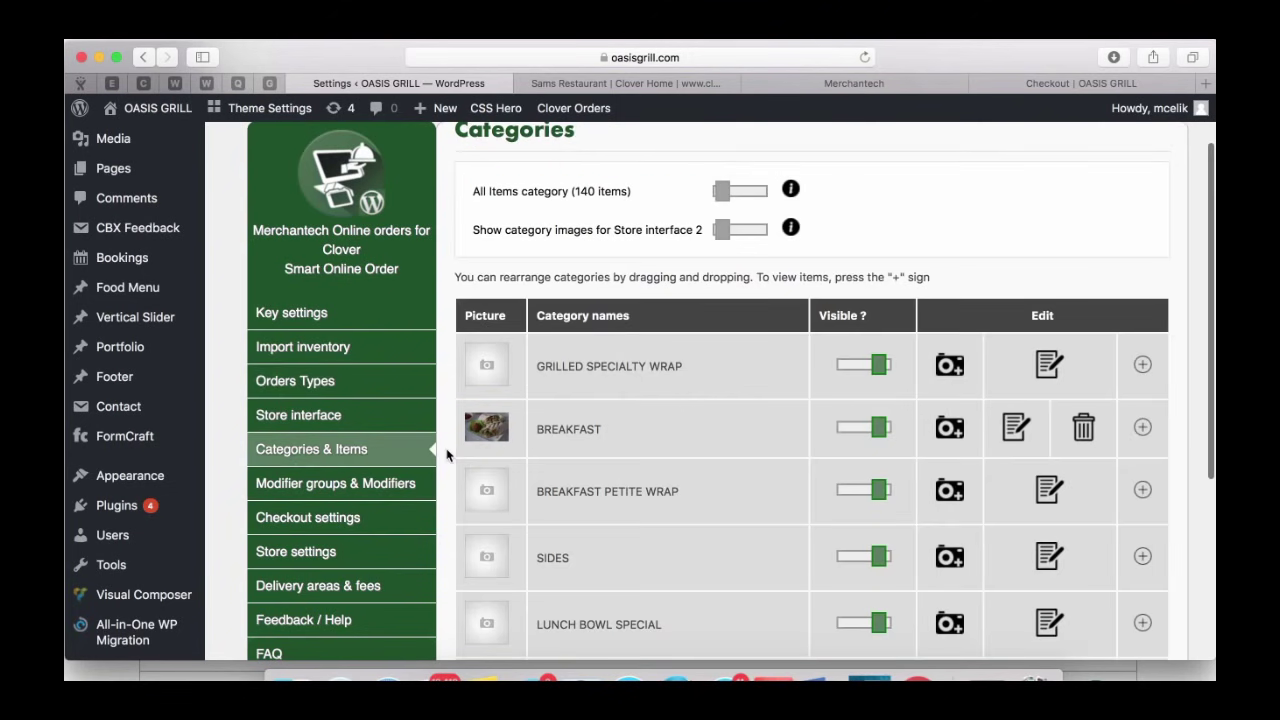
pyautogui.scroll(-2, 447, 455)
pyautogui.click(355, 520)
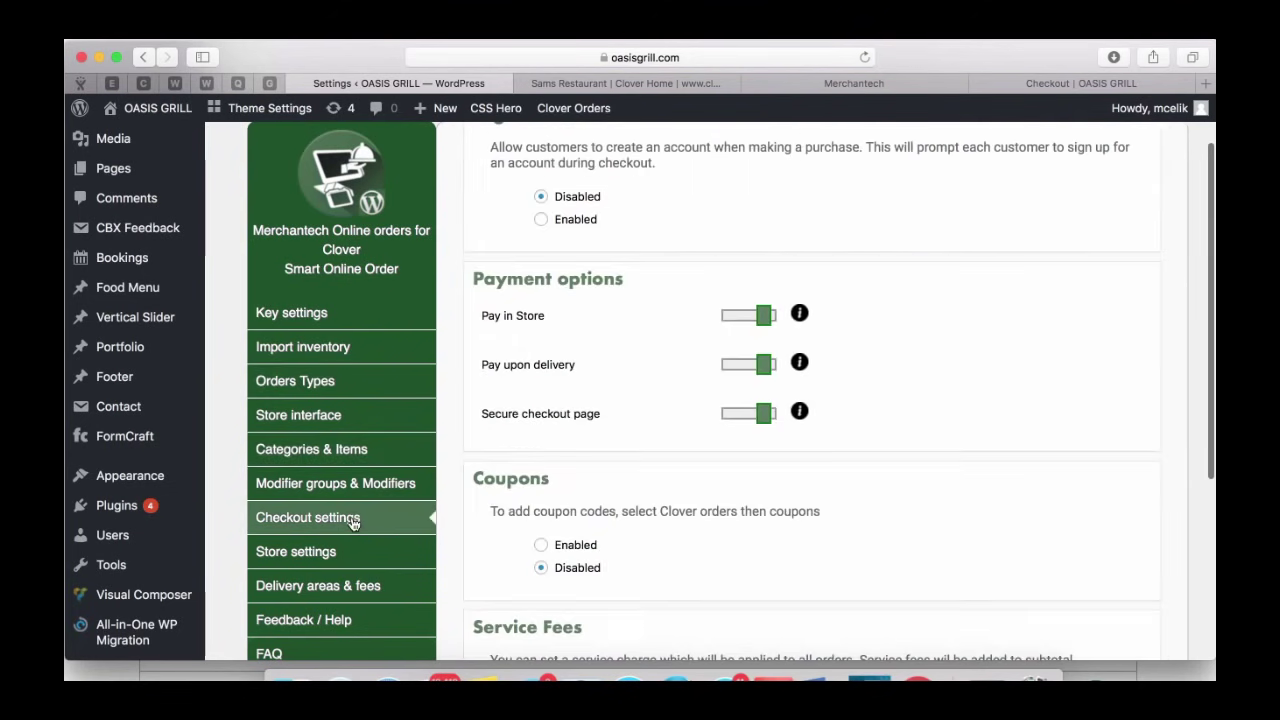
pyautogui.scroll(-5, 440, 512)
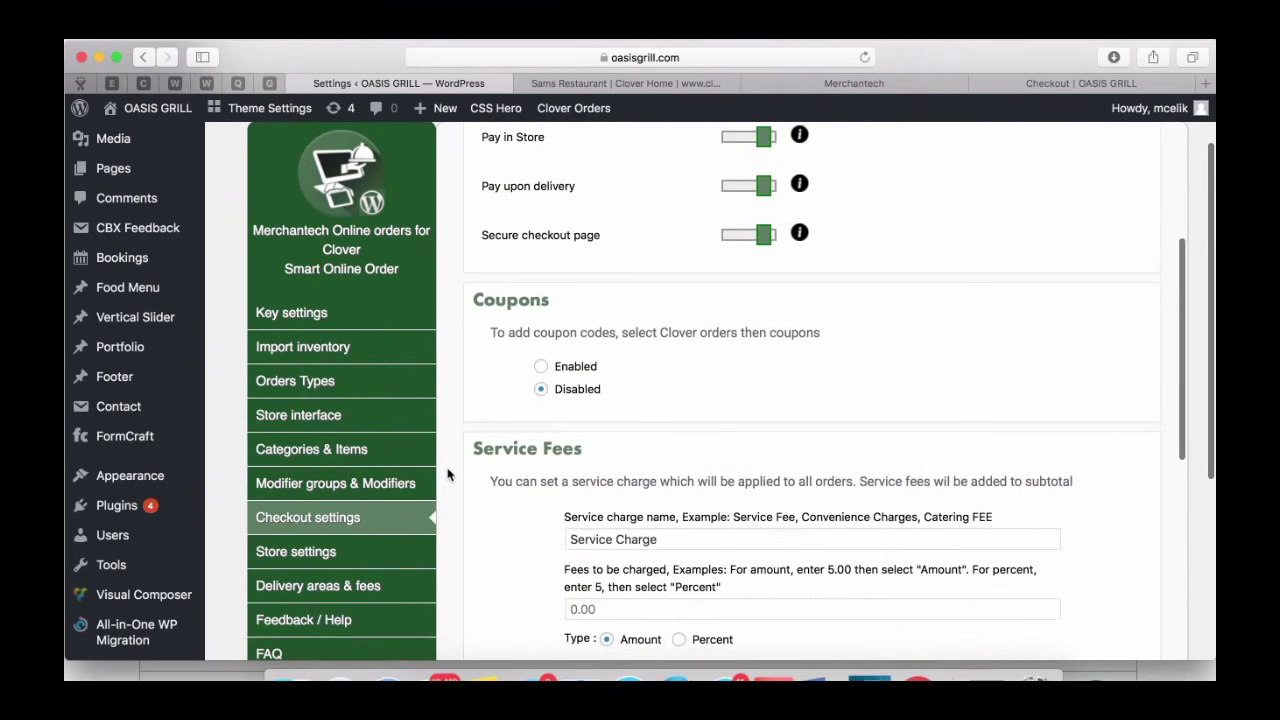
pyautogui.click(427, 551)
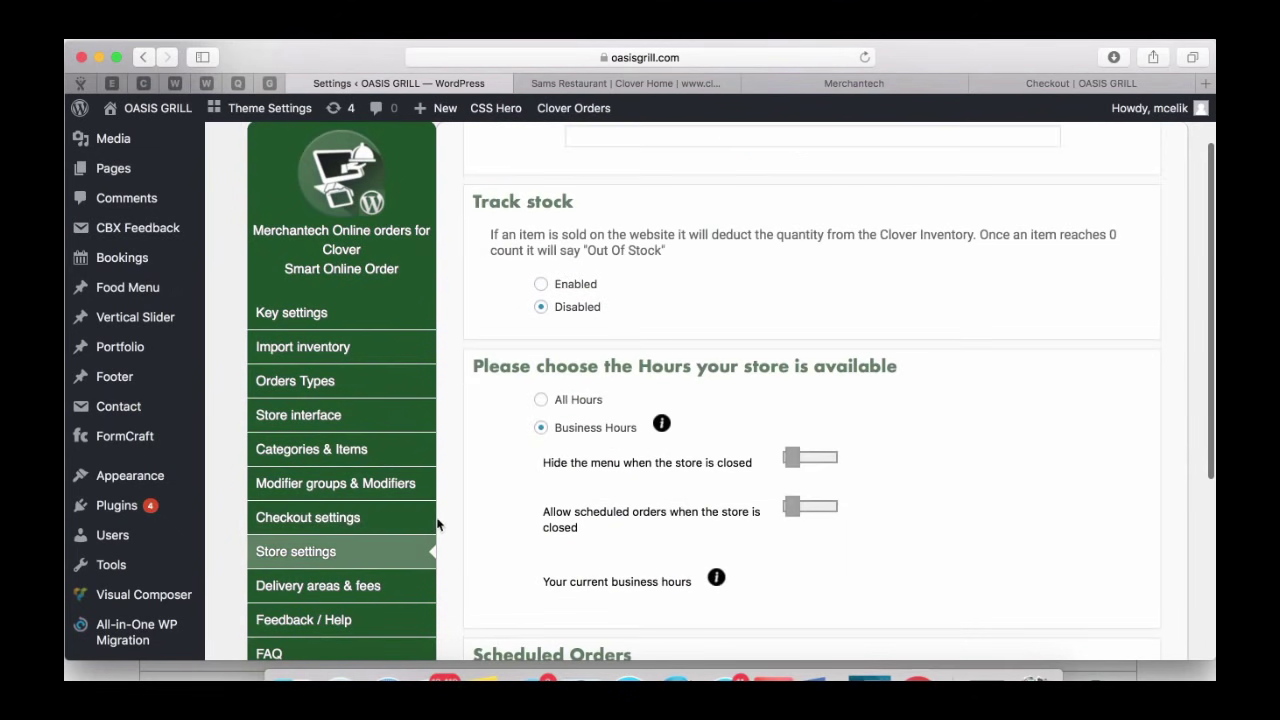
pyautogui.scroll(-3, 448, 521)
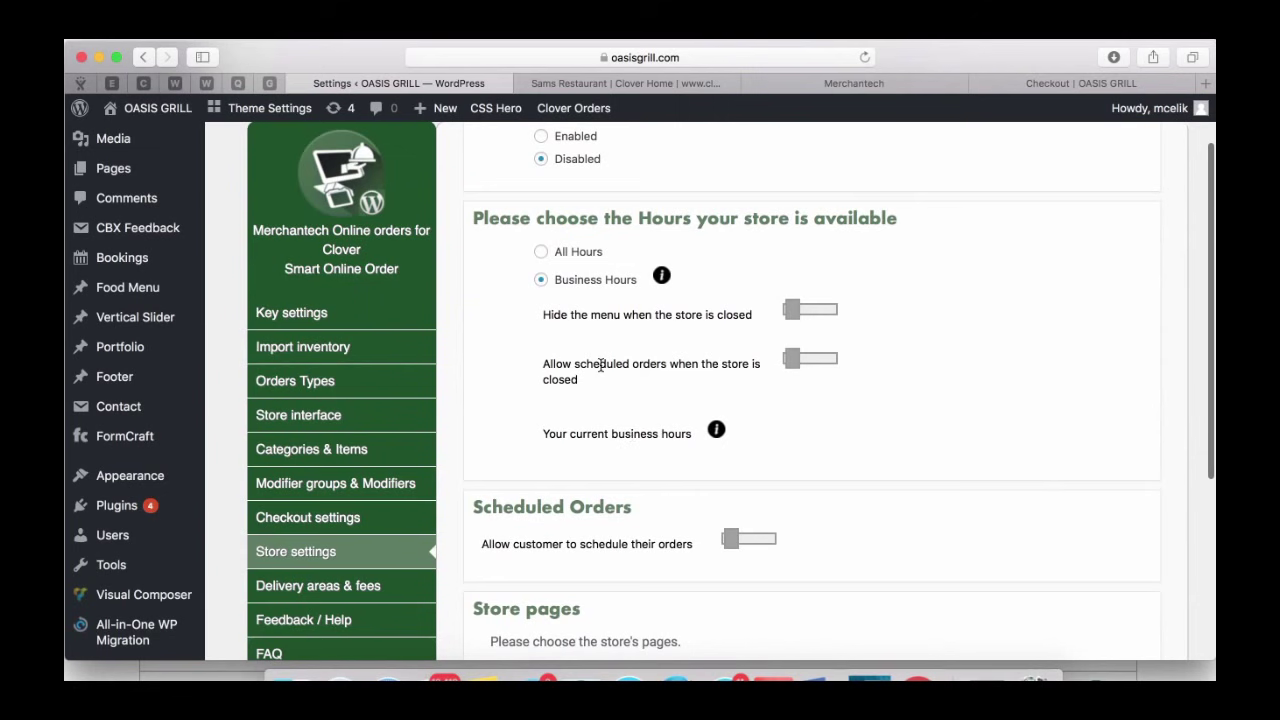
pyautogui.scroll(-3, 616, 425)
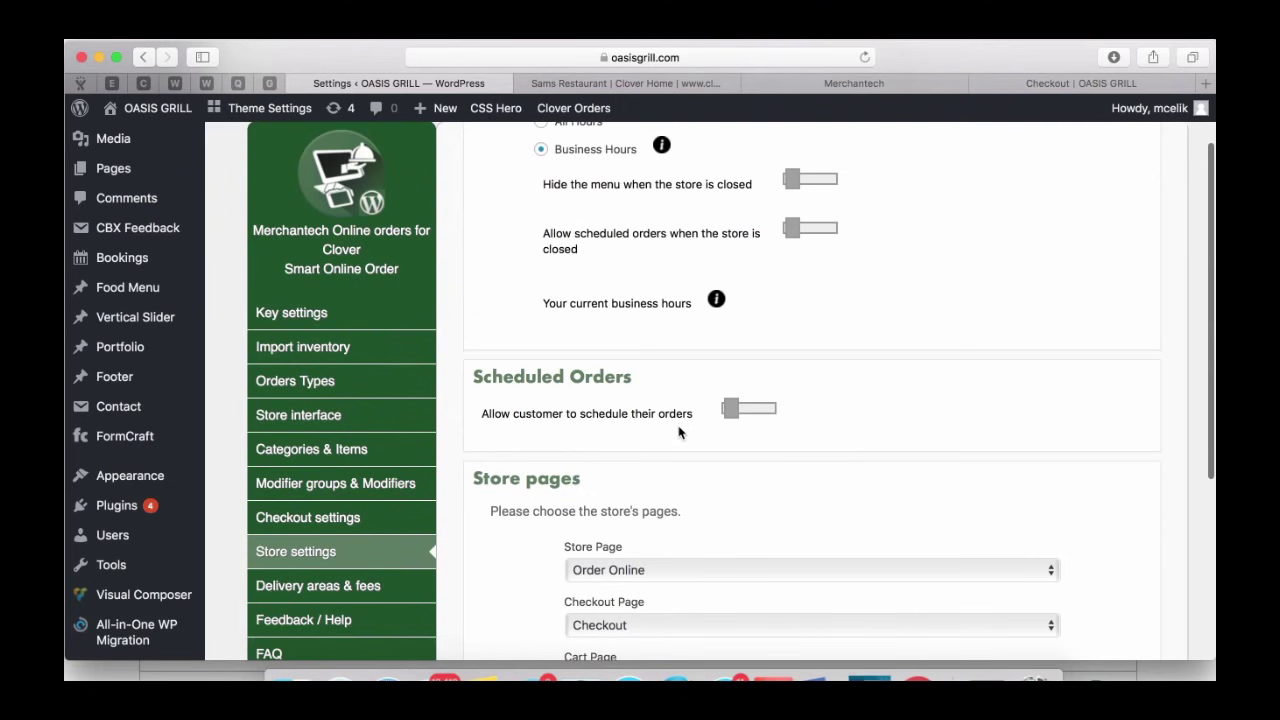
pyautogui.click(728, 410)
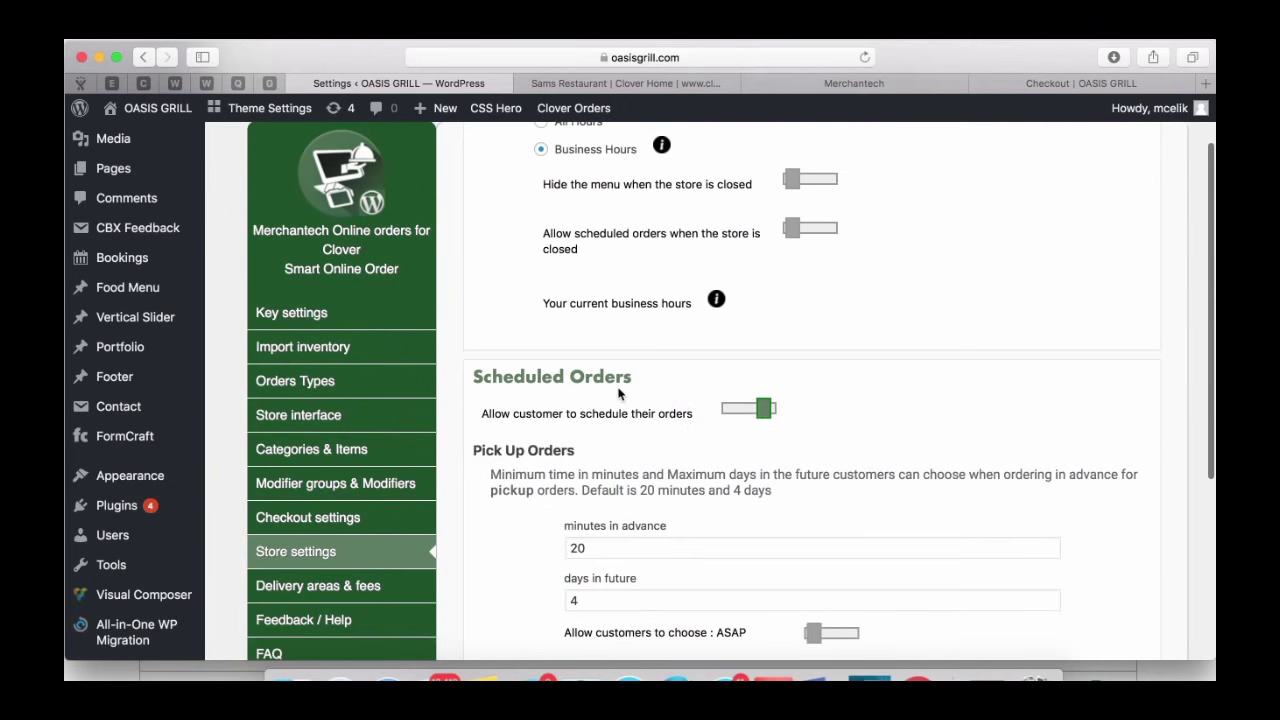
# - View the store's current business hours in the Store settings
pyautogui.scroll(1, 618, 394)
pyautogui.scroll(-1, 618, 394)
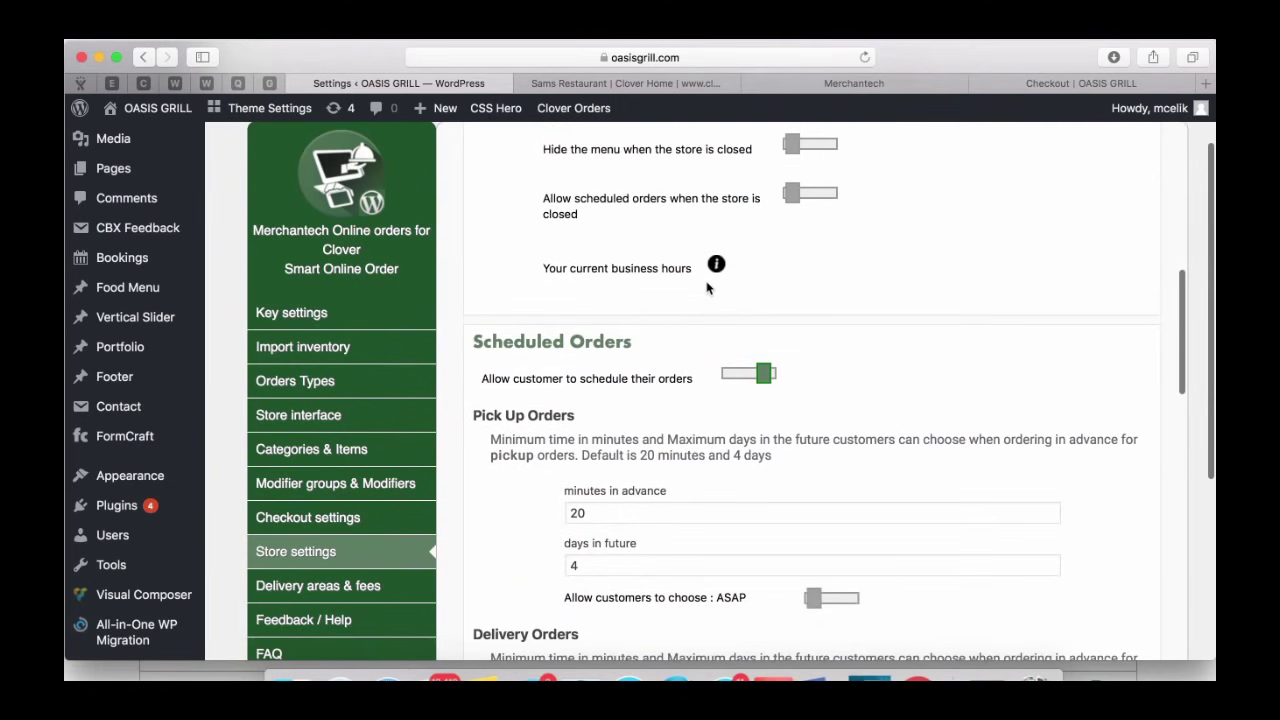
pyautogui.moveTo(716, 268)
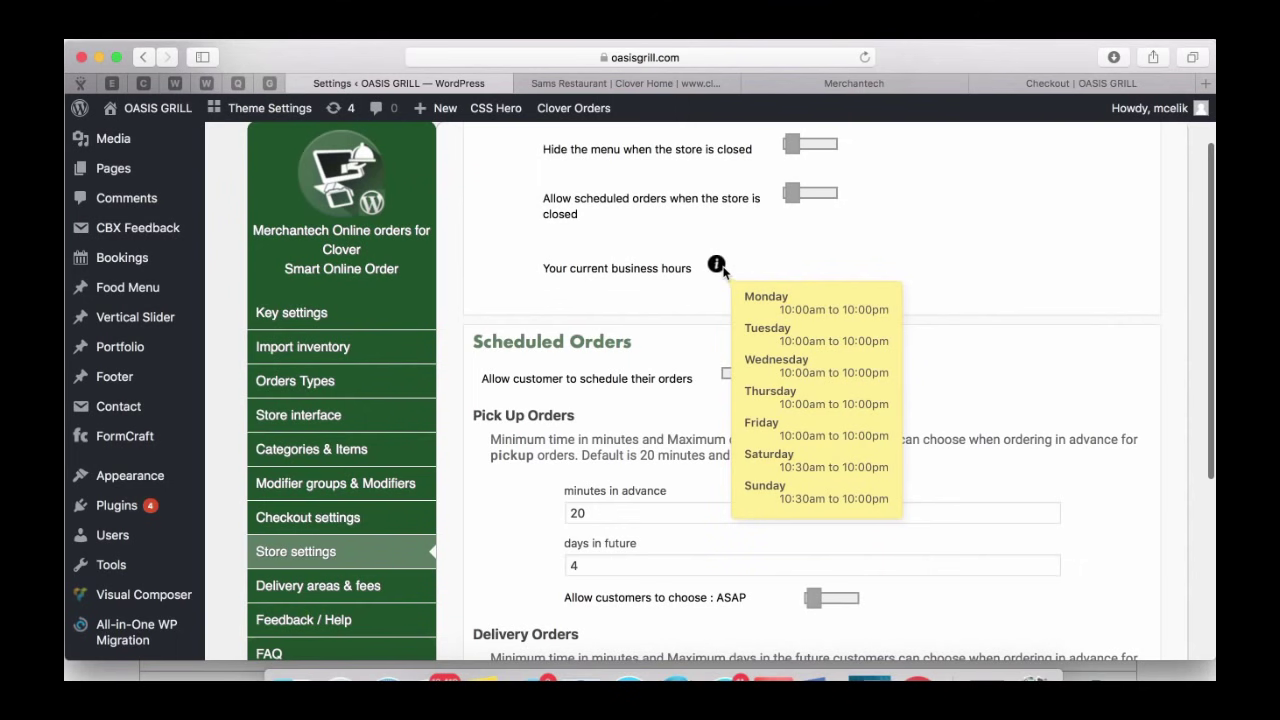
pyautogui.click(644, 378)
# - Switch the ASAP choice for scheduled pick-up orders on and back off
pyautogui.scroll(-4, 642, 400)
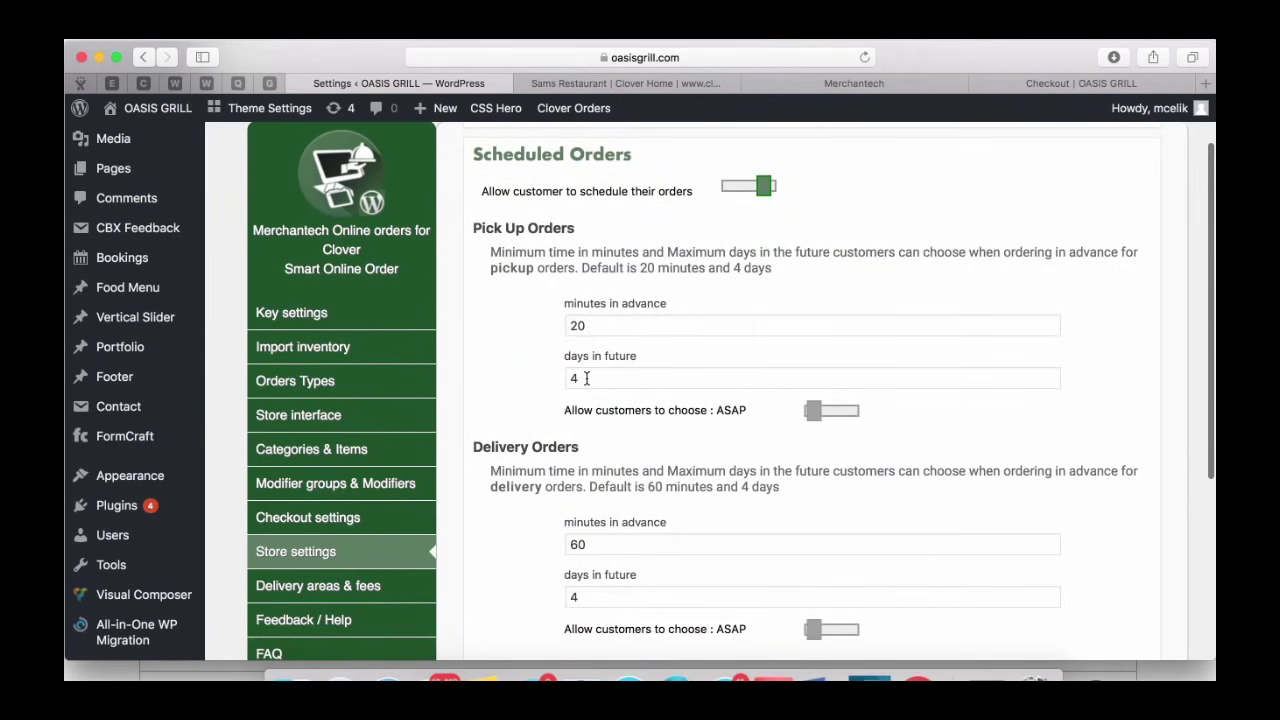
pyautogui.scroll(-2, 625, 380)
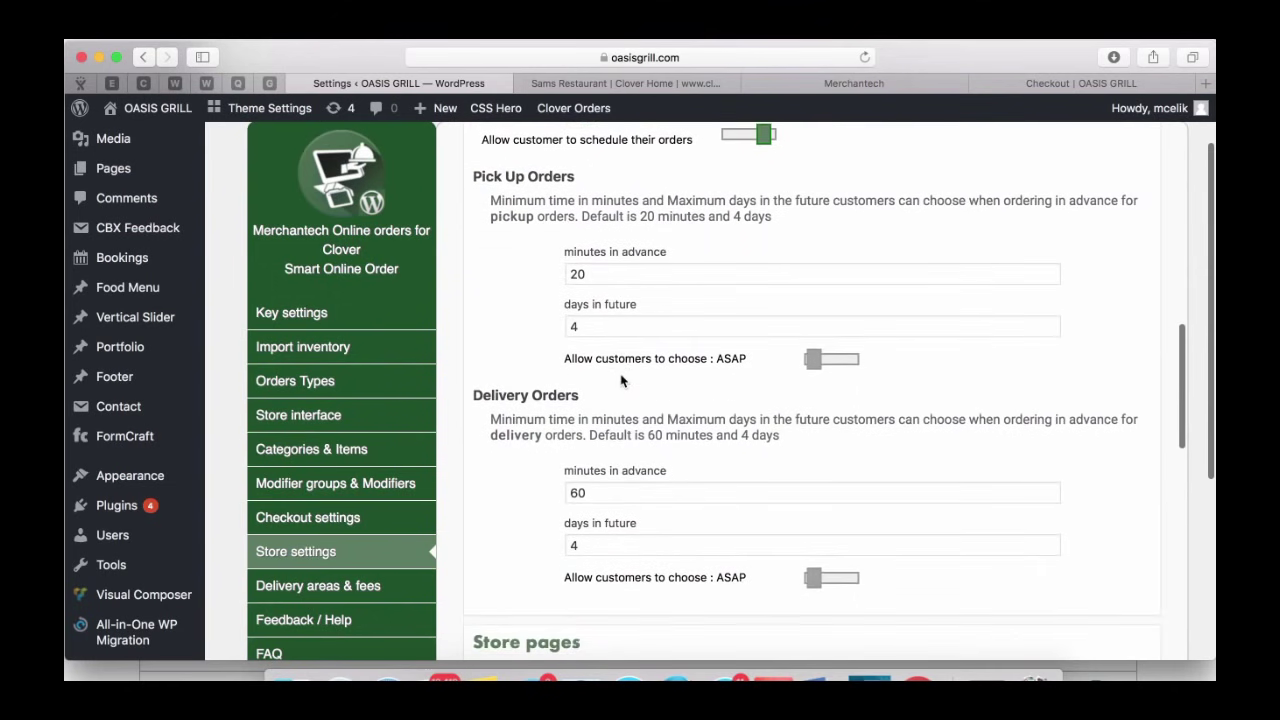
pyautogui.click(815, 366)
pyautogui.click(845, 362)
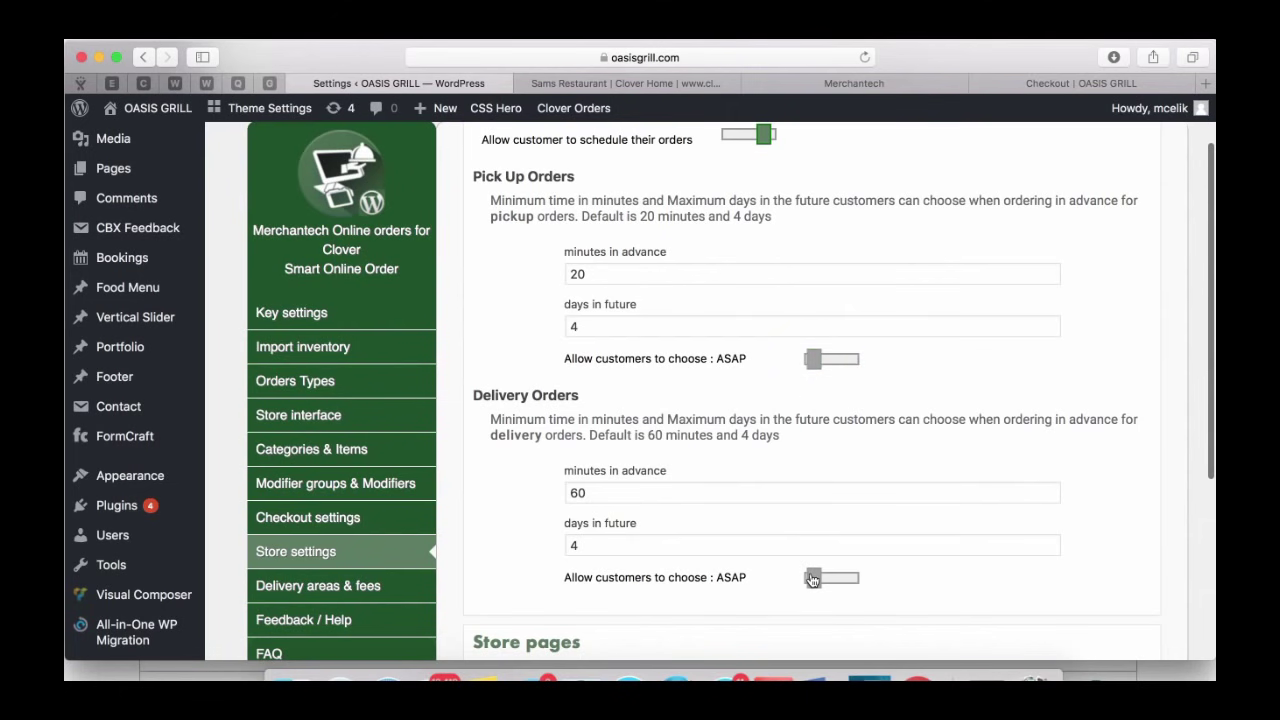
# - Review the Delivery Orders scheduling options and the remaining Store settings sections, and save the changes
pyautogui.scroll(-2, 760, 584)
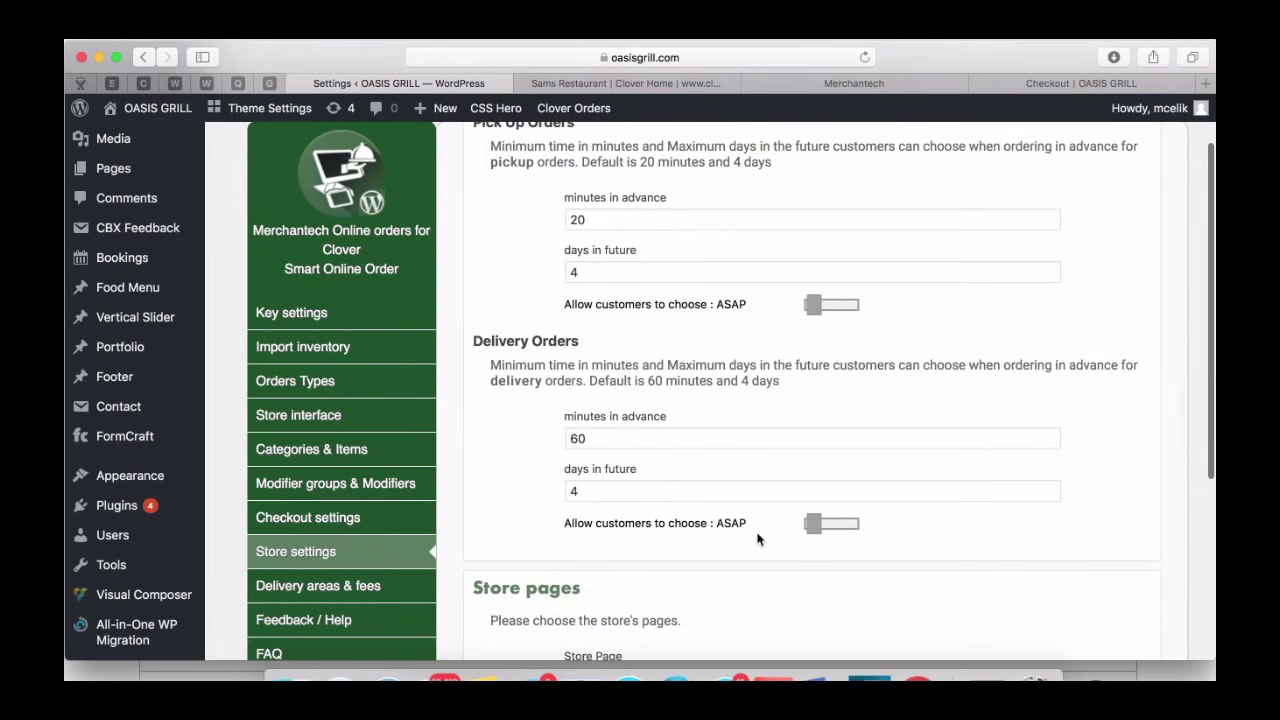
pyautogui.scroll(-2, 757, 538)
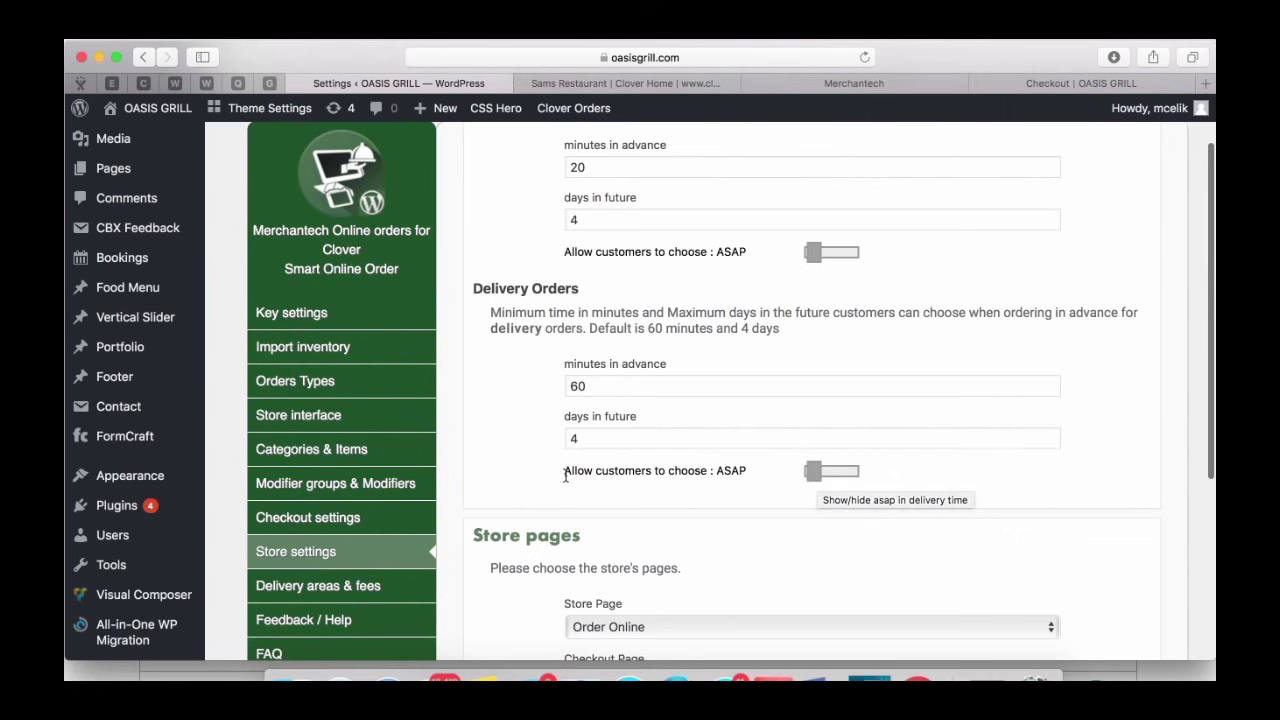
pyautogui.scroll(5, 521, 447)
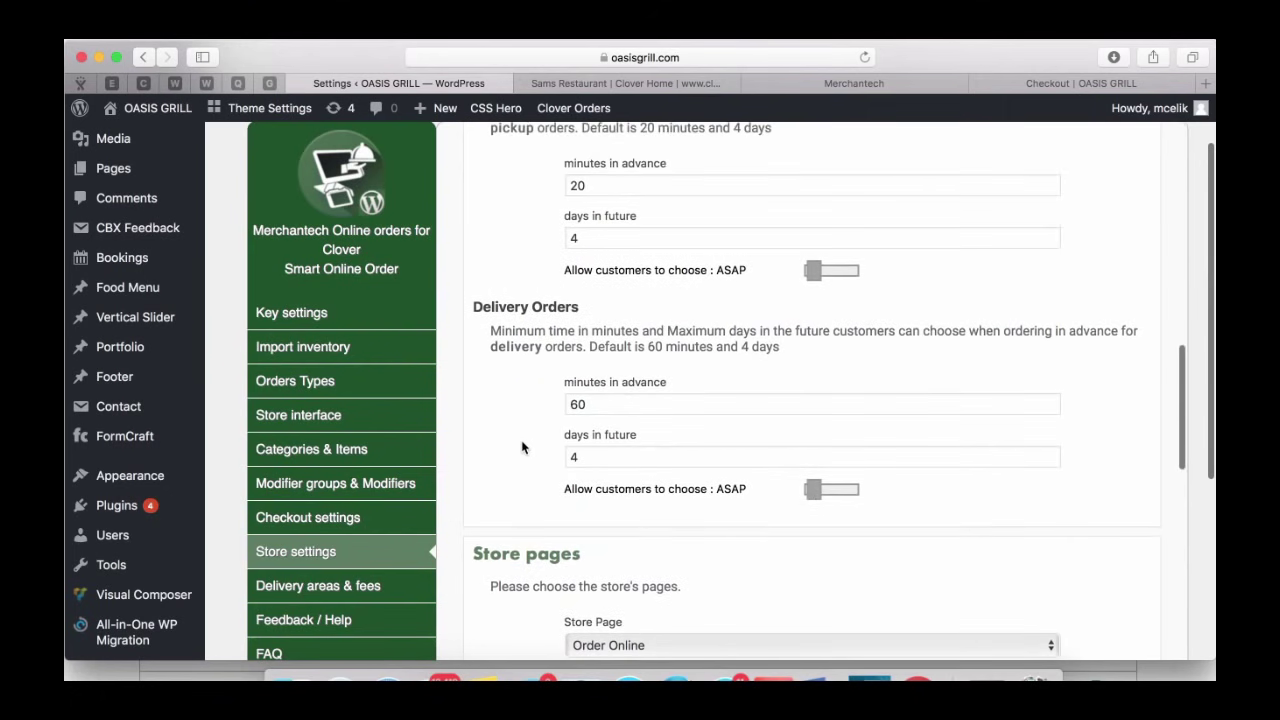
pyautogui.scroll(-15, 530, 433)
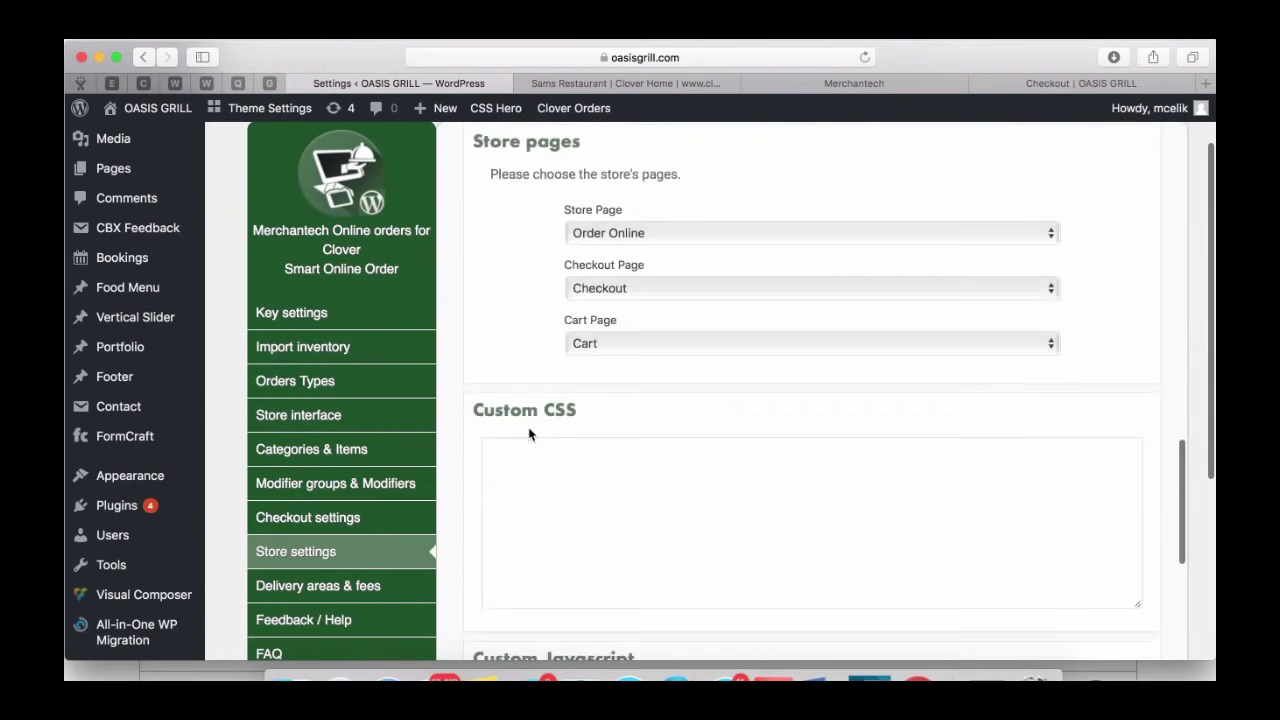
pyautogui.click(733, 622)
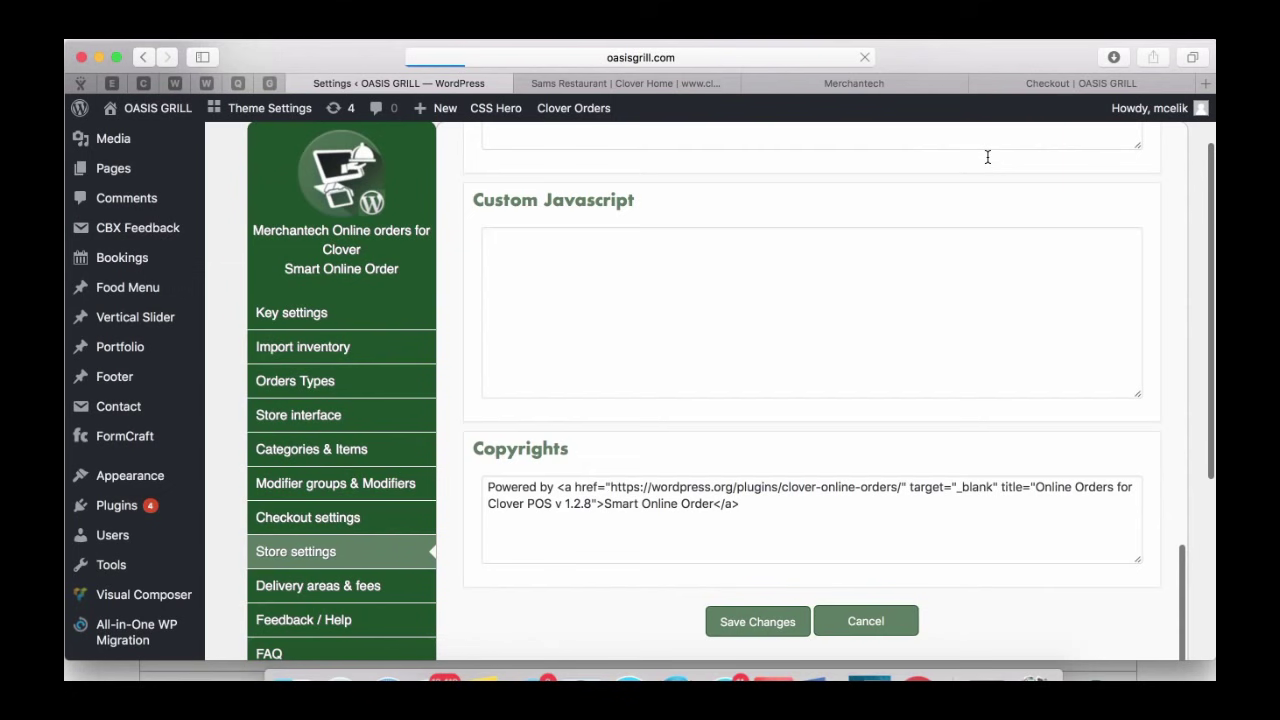
# - Reload the Checkout page to check the available ordering methods, and return to the plugin settings
pyautogui.click(1052, 86)
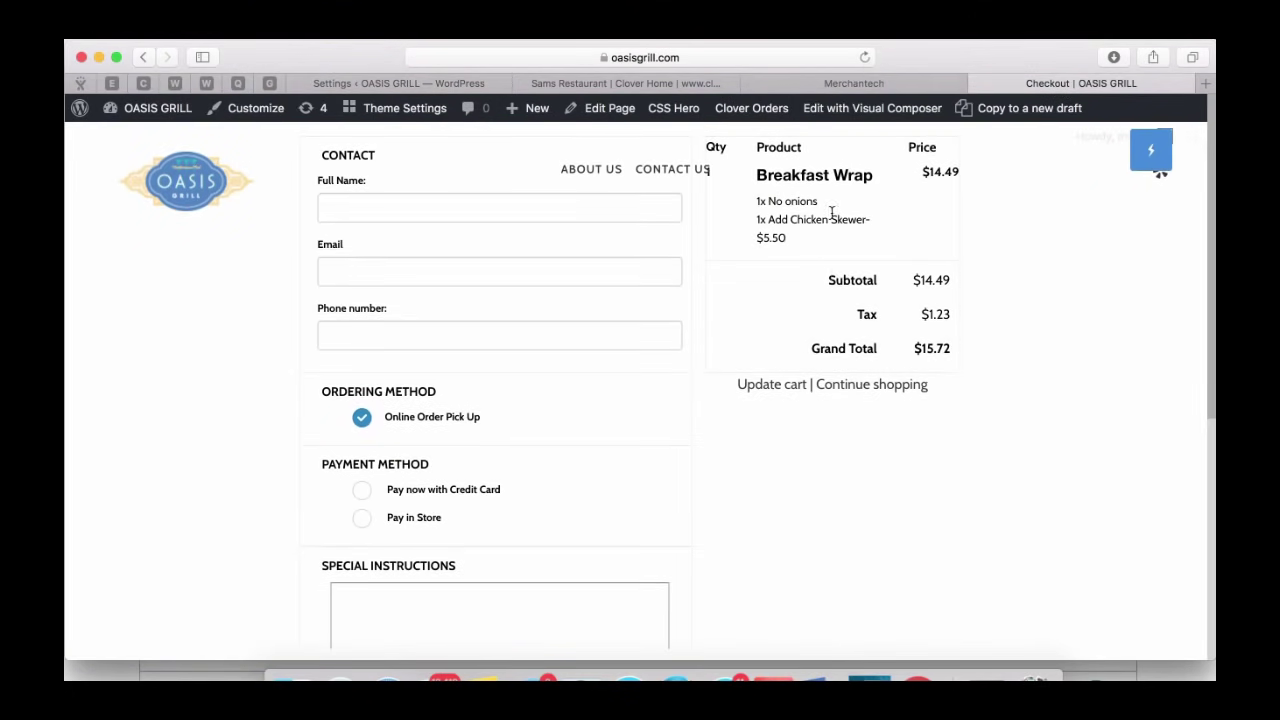
pyautogui.click(864, 57)
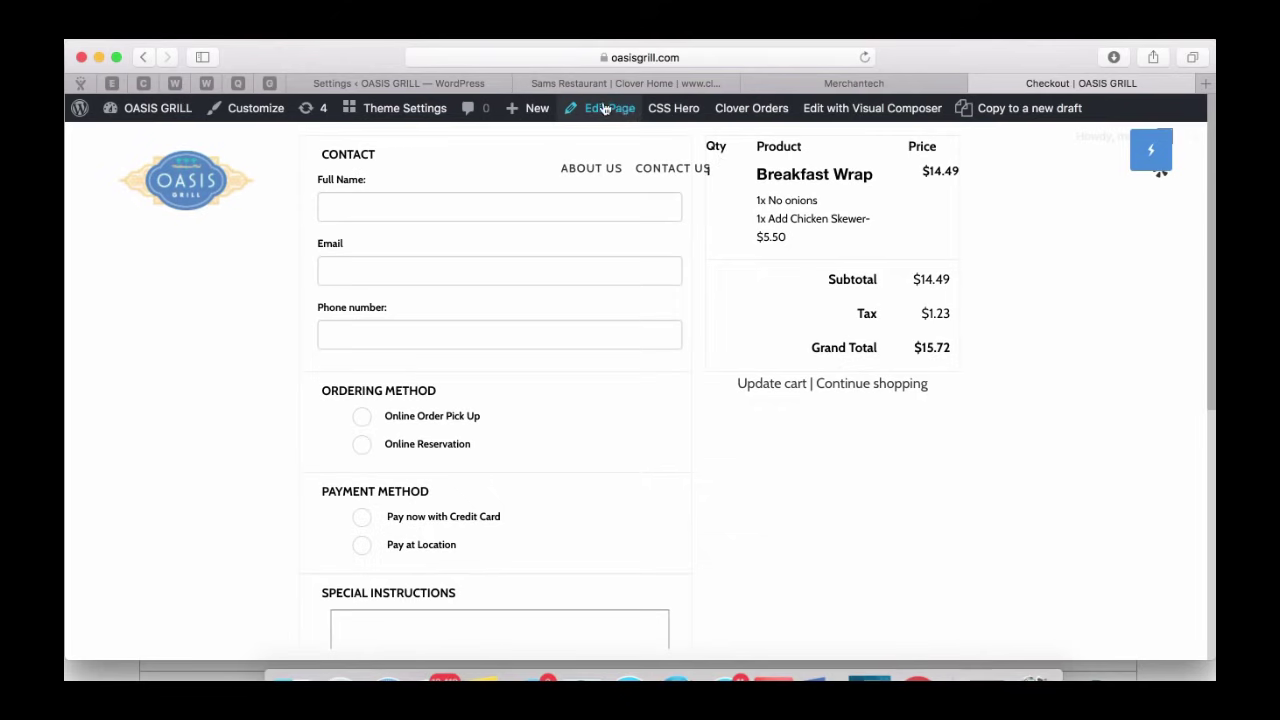
pyautogui.click(457, 85)
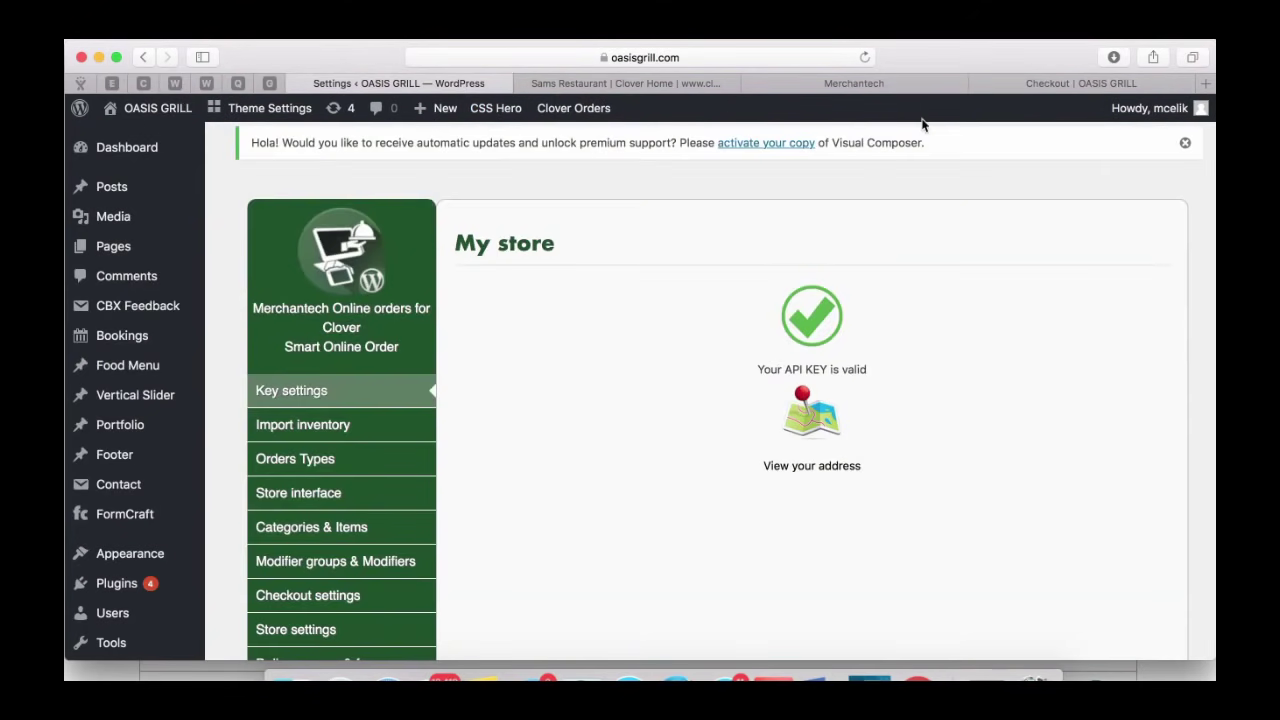
# - Reload the Checkout page and view the order dates offered under Choose a Time
pyautogui.click(1023, 85)
pyautogui.click(864, 57)
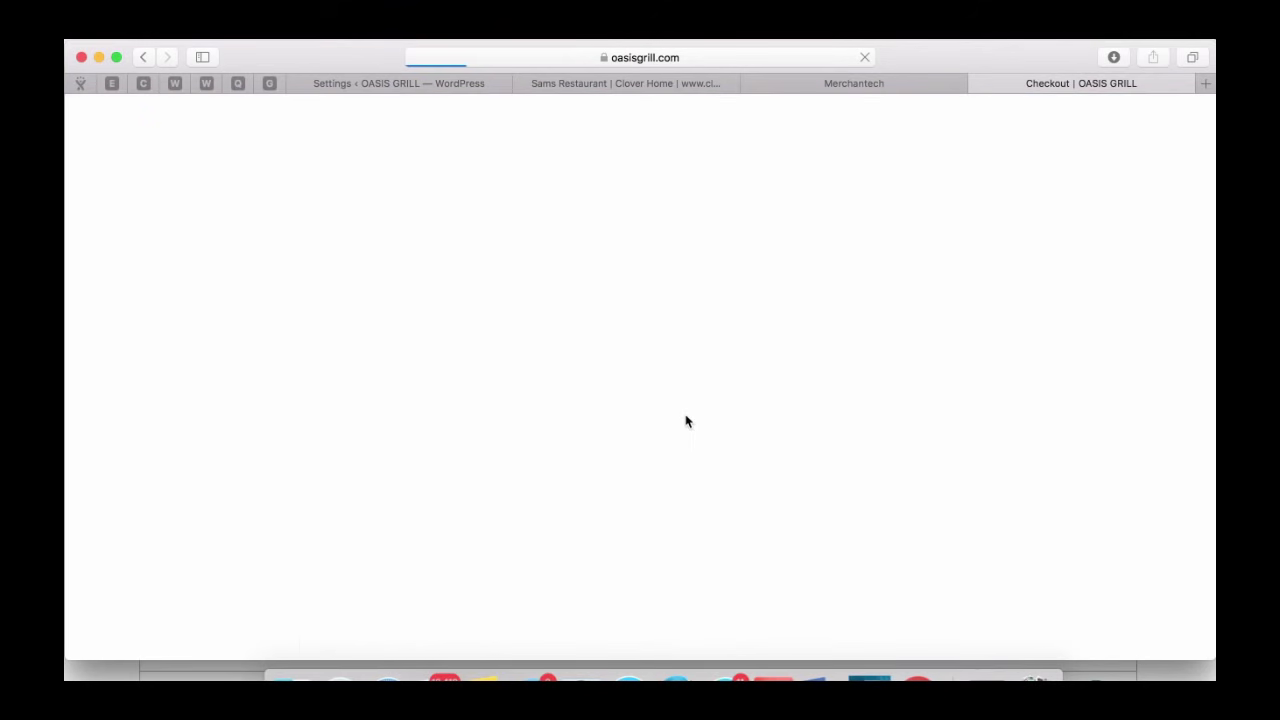
pyautogui.scroll(-3, 629, 457)
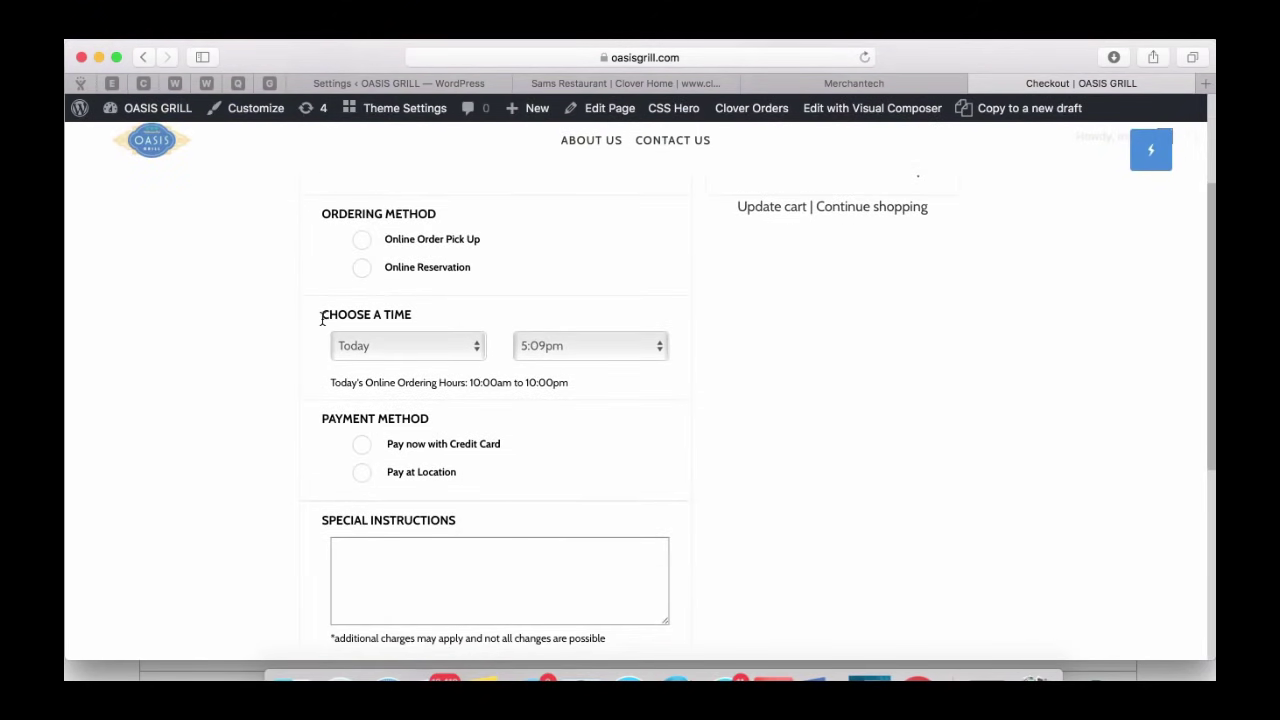
pyautogui.moveTo(321, 318); pyautogui.dragTo(406, 317)
pyautogui.click(421, 347)
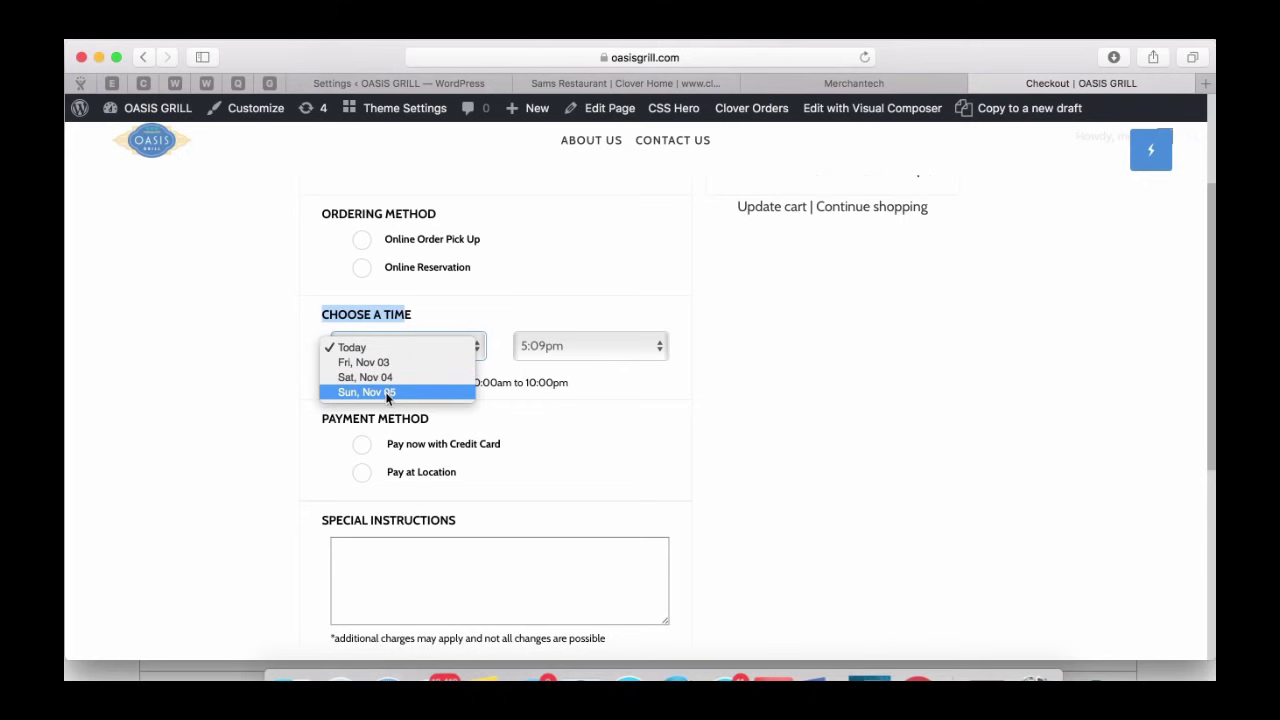
pyautogui.click(552, 350)
# - Review the pick-up times offered for today and set the order time to 6:59pm
pyautogui.click(573, 350)
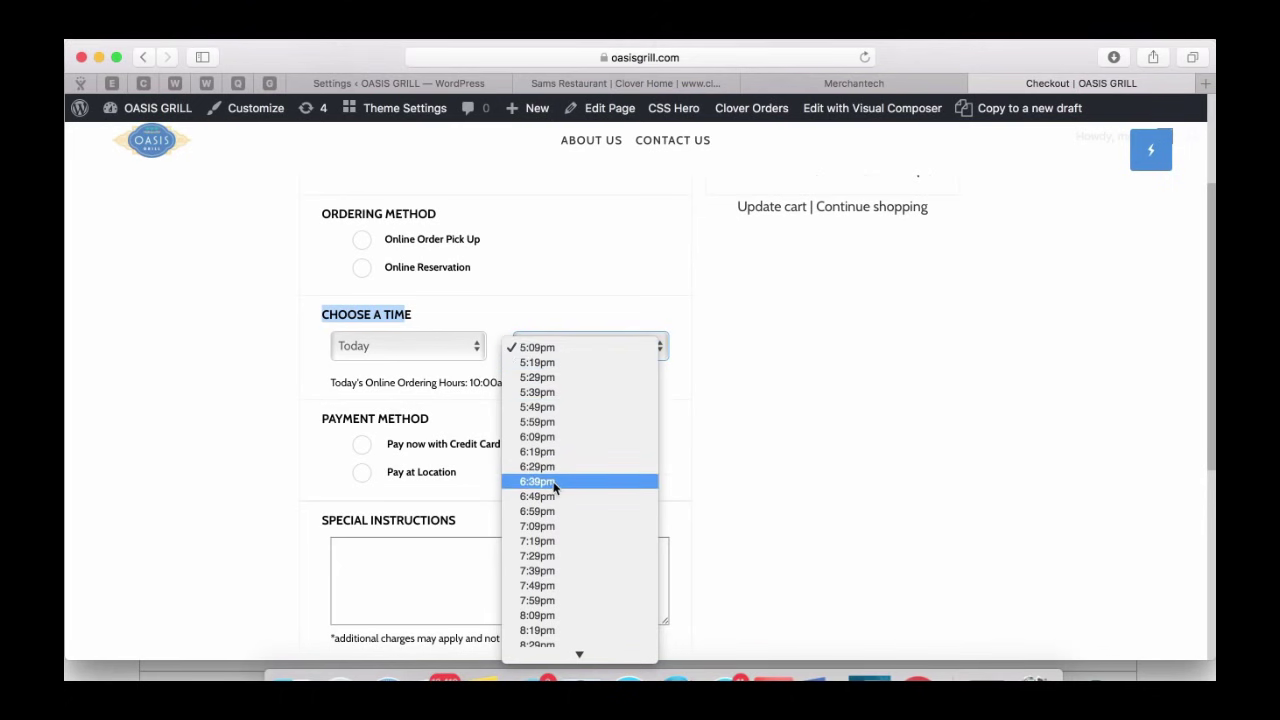
pyautogui.scroll(-5, 555, 487)
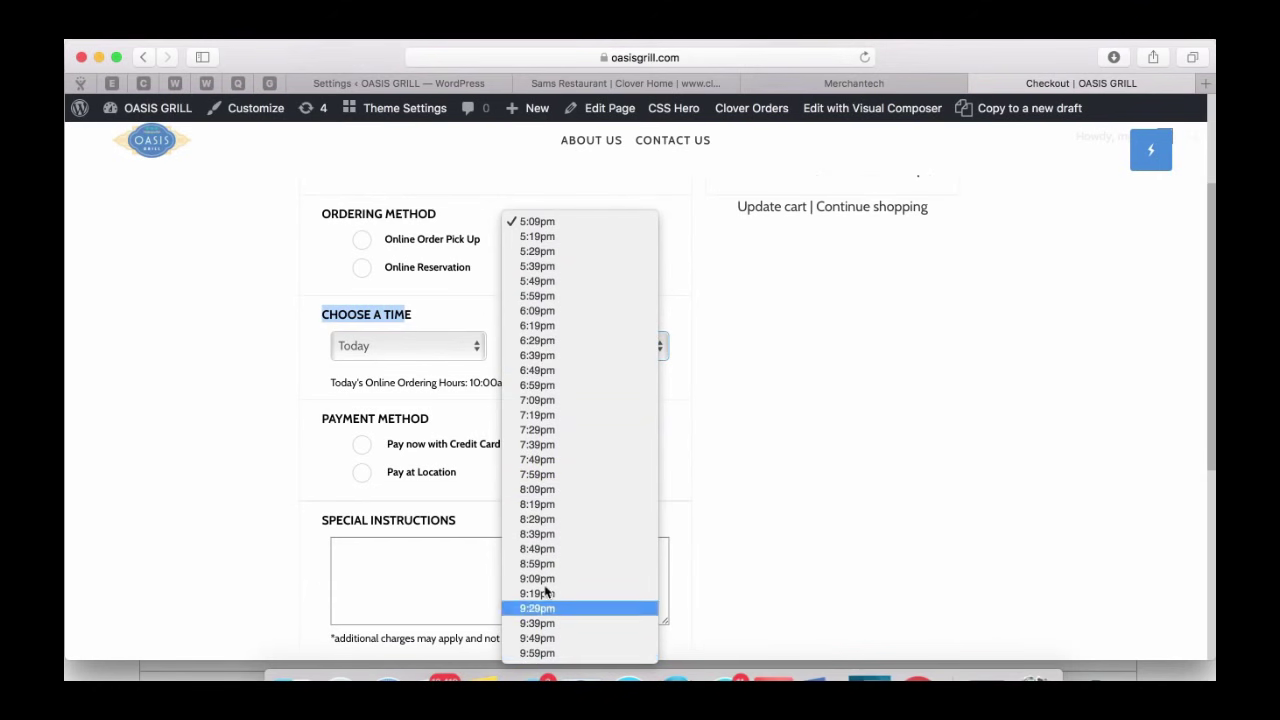
pyautogui.click(541, 385)
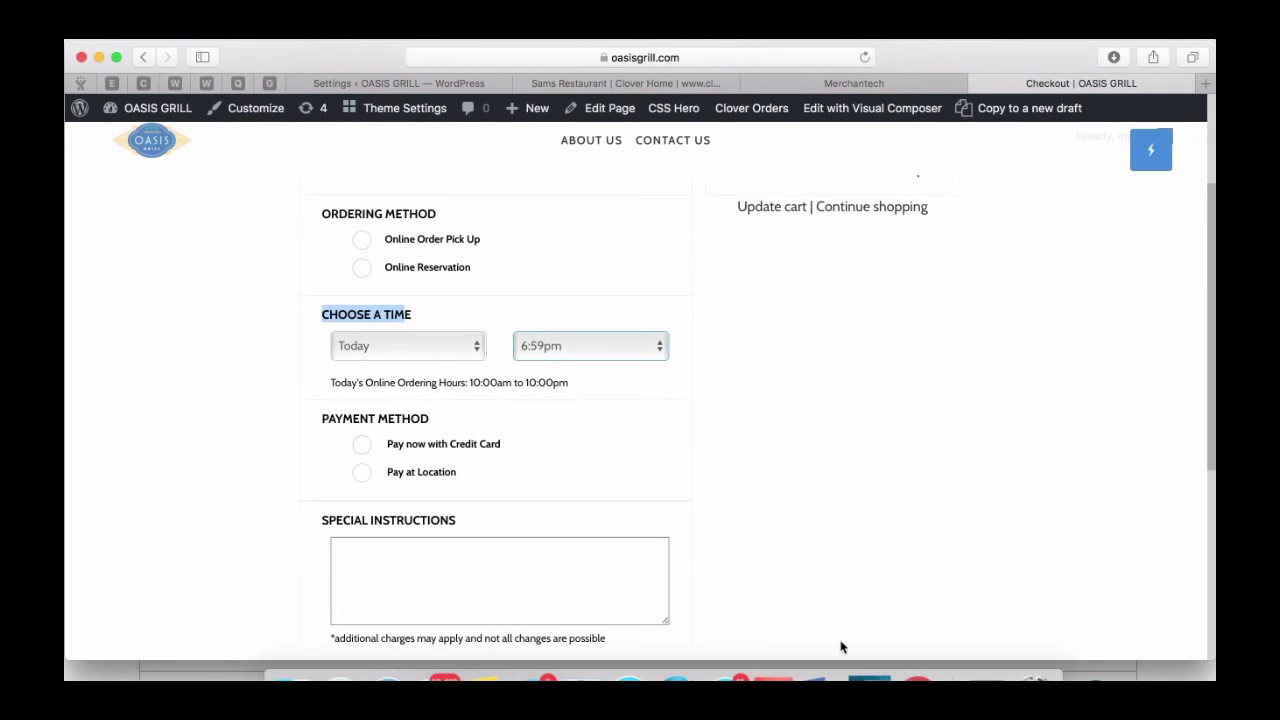
# - Switch to the Clover dashboard in the other browser and open the Setup app from Clover Home
pyautogui.click(918, 678)
pyautogui.scroll(2, 571, 375)
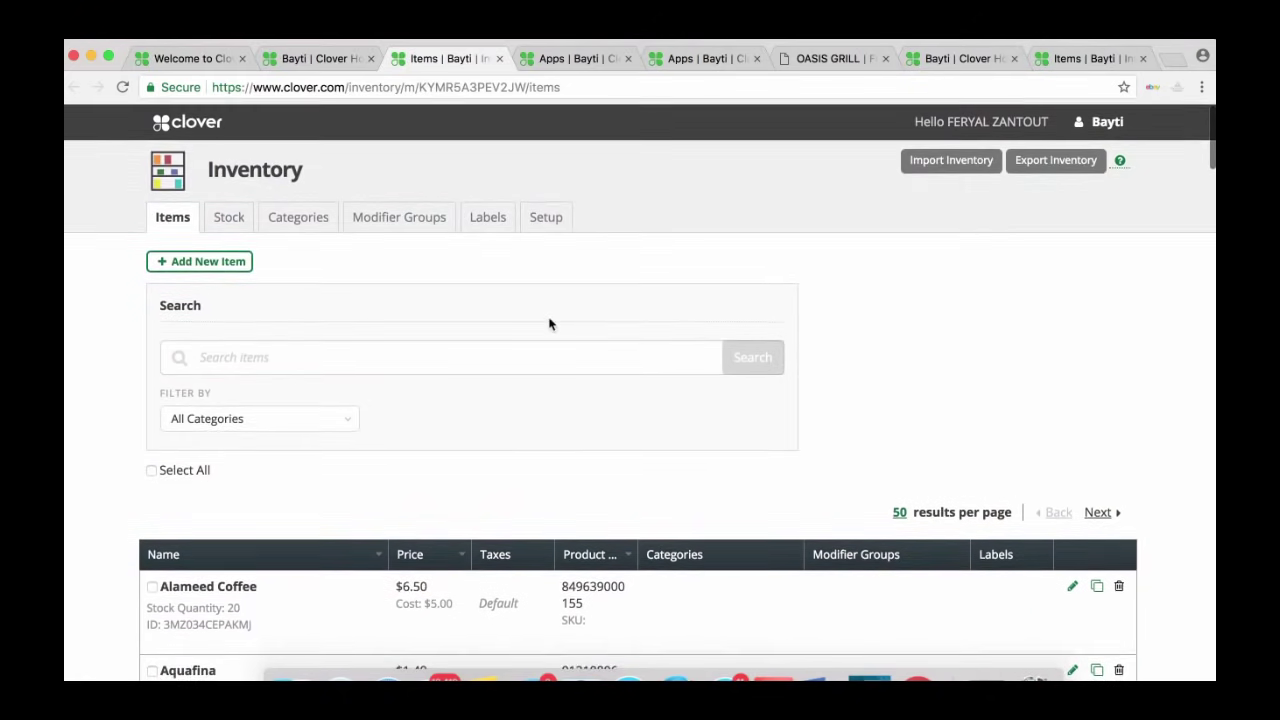
pyautogui.click(318, 58)
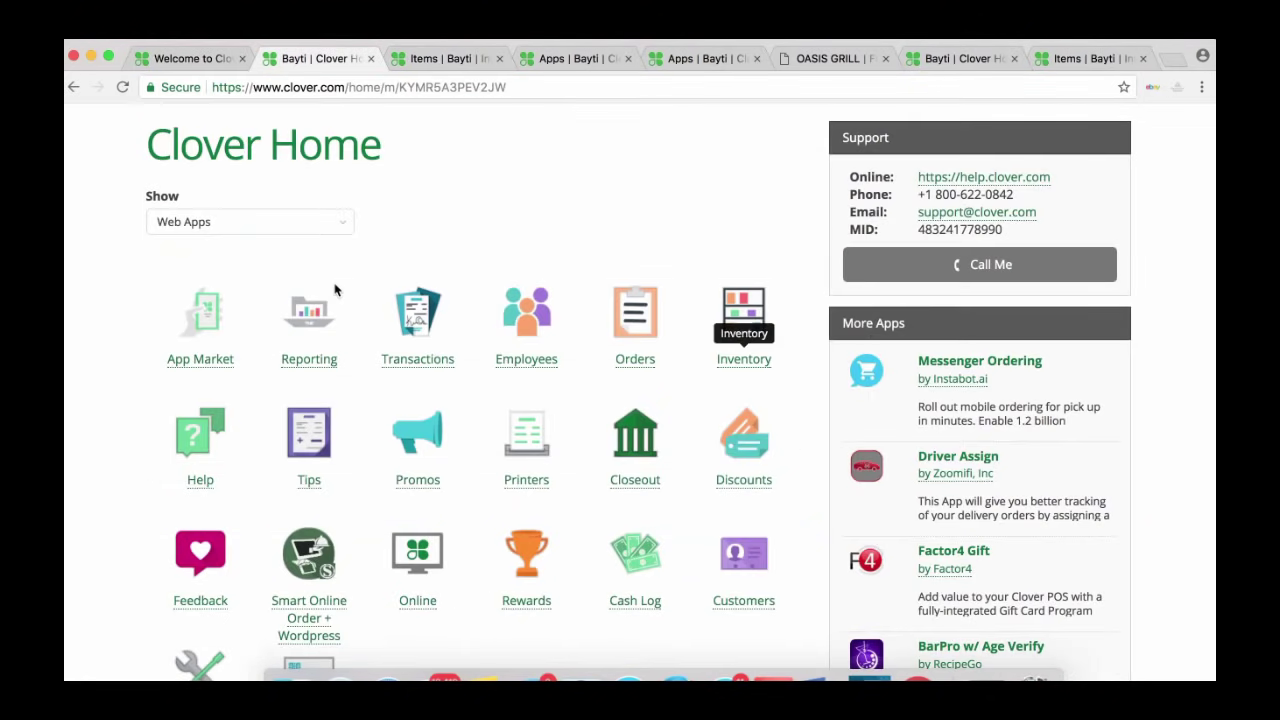
pyautogui.scroll(-2, 572, 525)
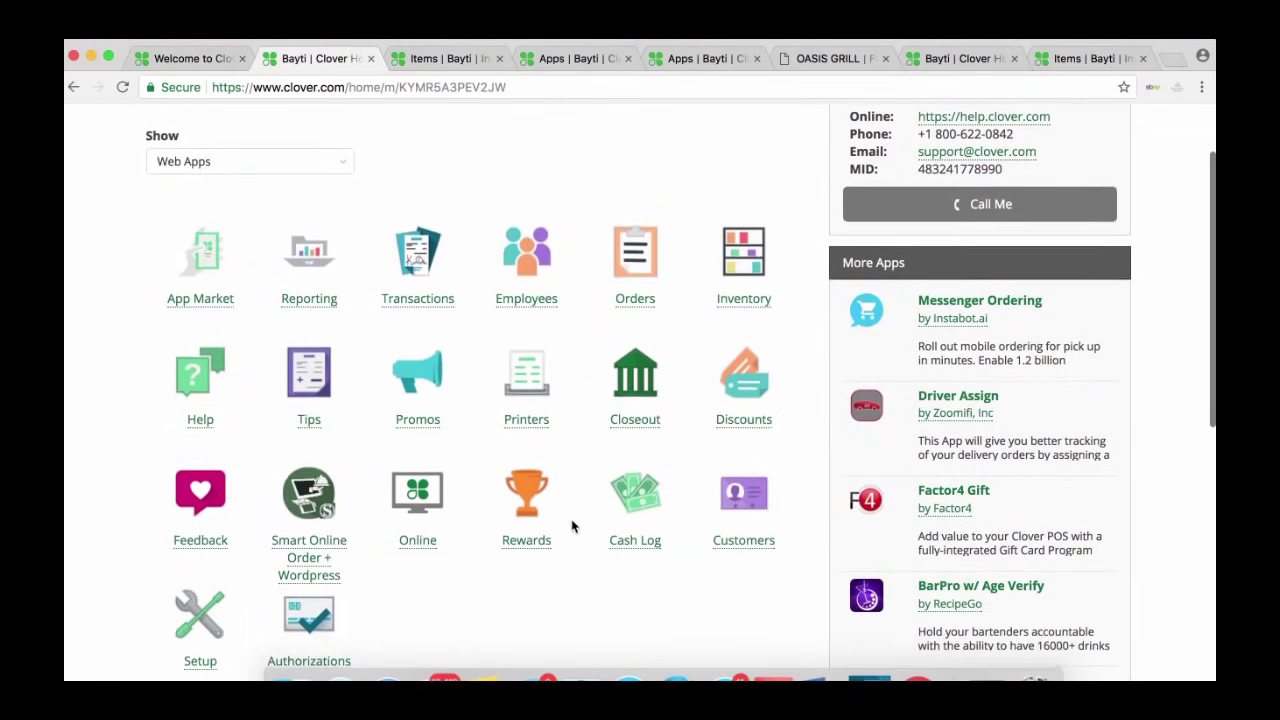
pyautogui.scroll(-2, 434, 575)
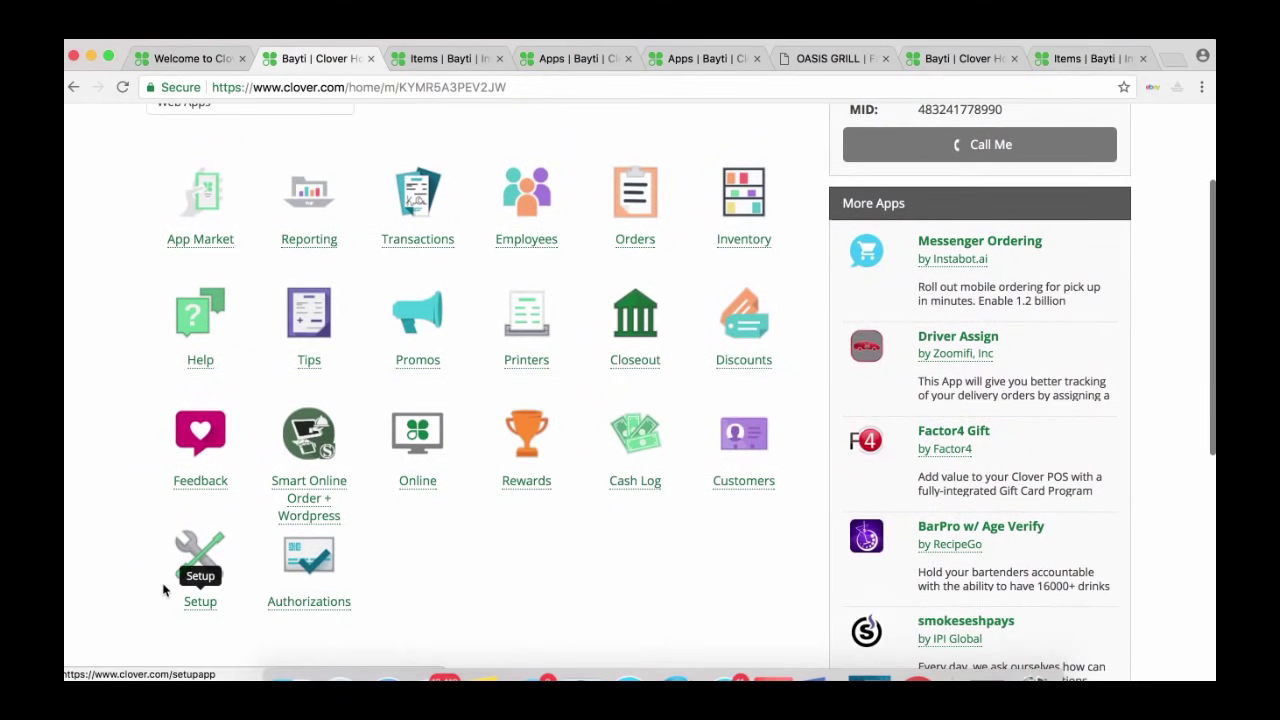
pyautogui.click(200, 578)
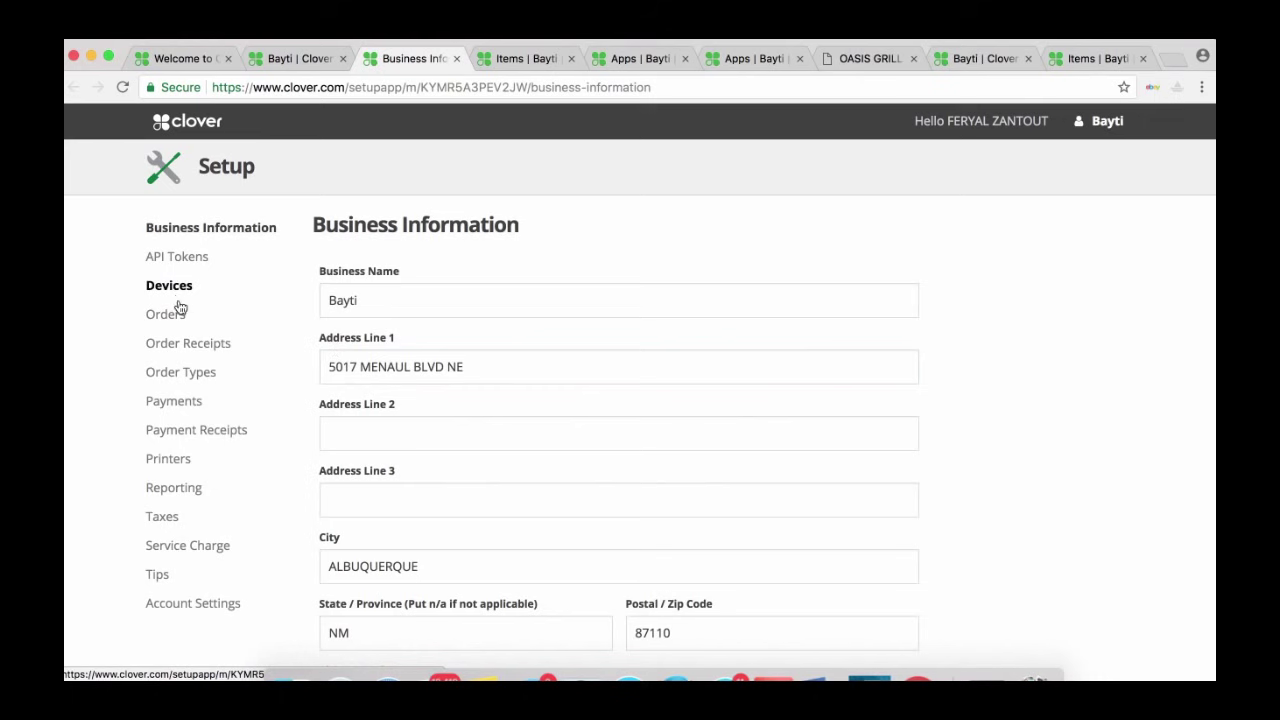
# - Examine the Business Information page in Clover Setup, including the timezone, Business Hours and Business Logo sections
pyautogui.scroll(-2, 243, 310)
pyautogui.scroll(-1, 220, 255)
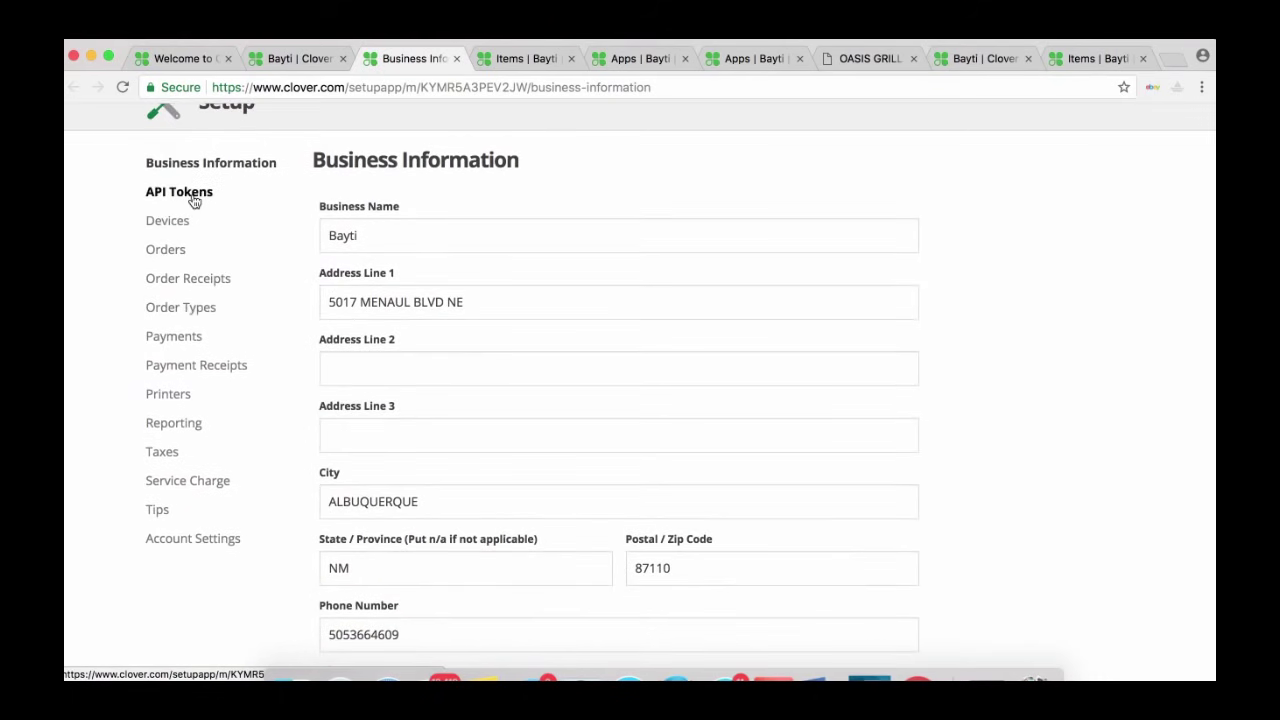
pyautogui.scroll(-8, 245, 225)
pyautogui.scroll(-4, 300, 390)
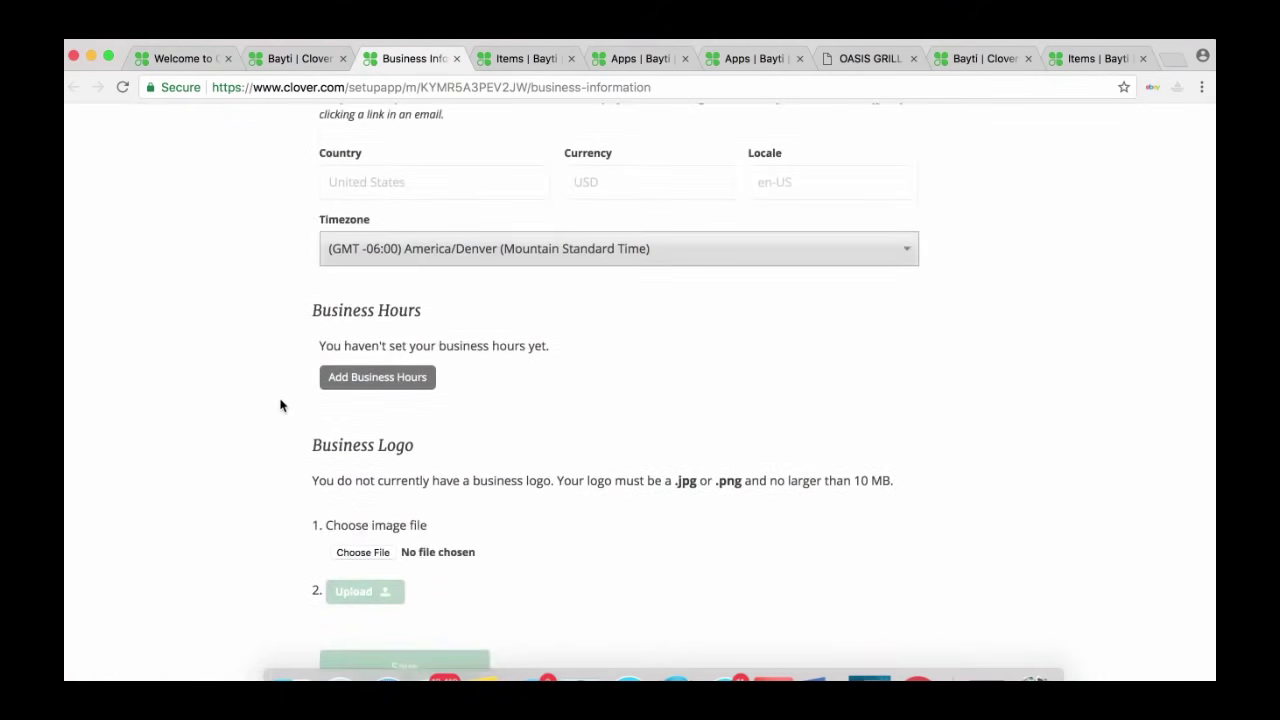
pyautogui.scroll(3, 280, 400)
pyautogui.scroll(-2, 279, 370)
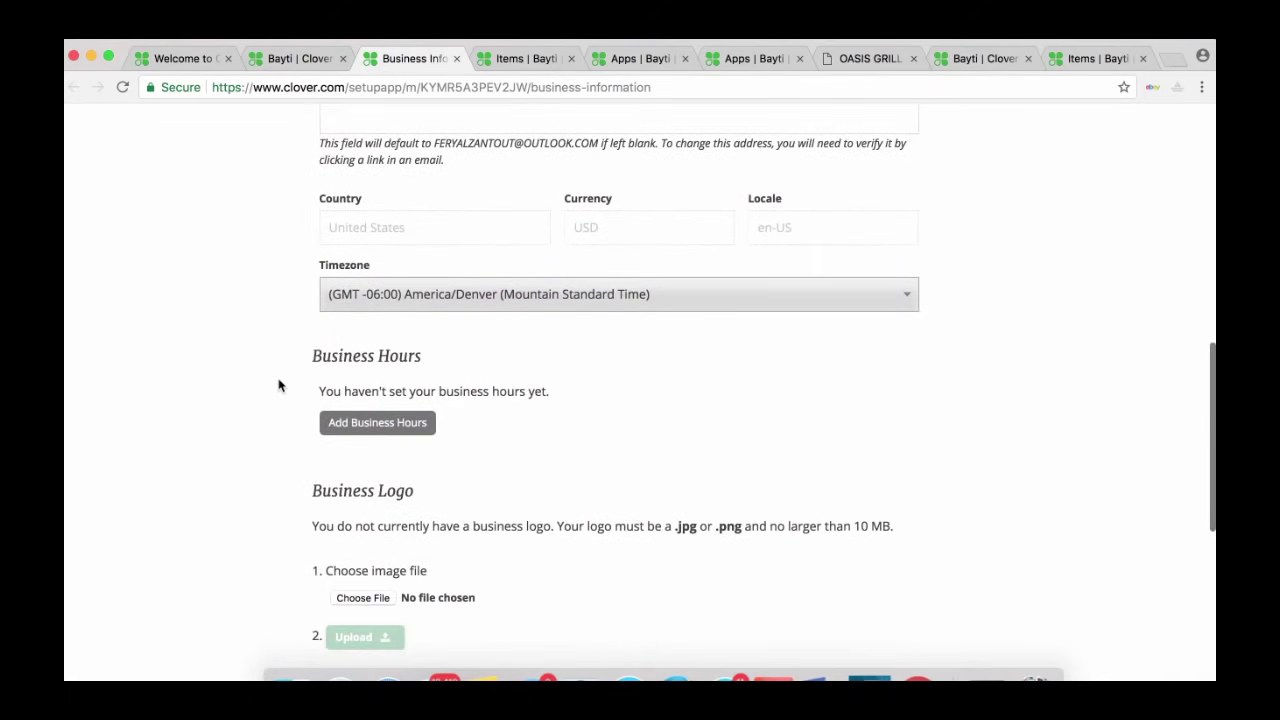
pyautogui.scroll(-2, 295, 362)
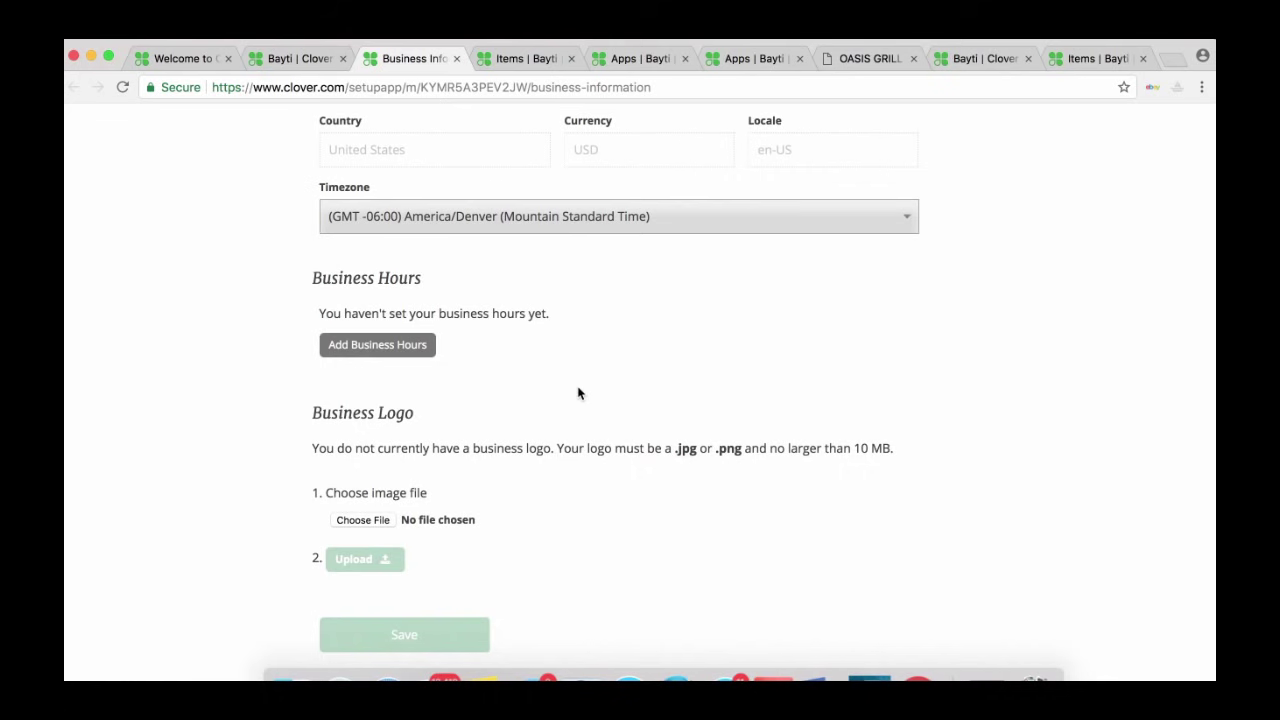
pyautogui.scroll(10, 280, 383)
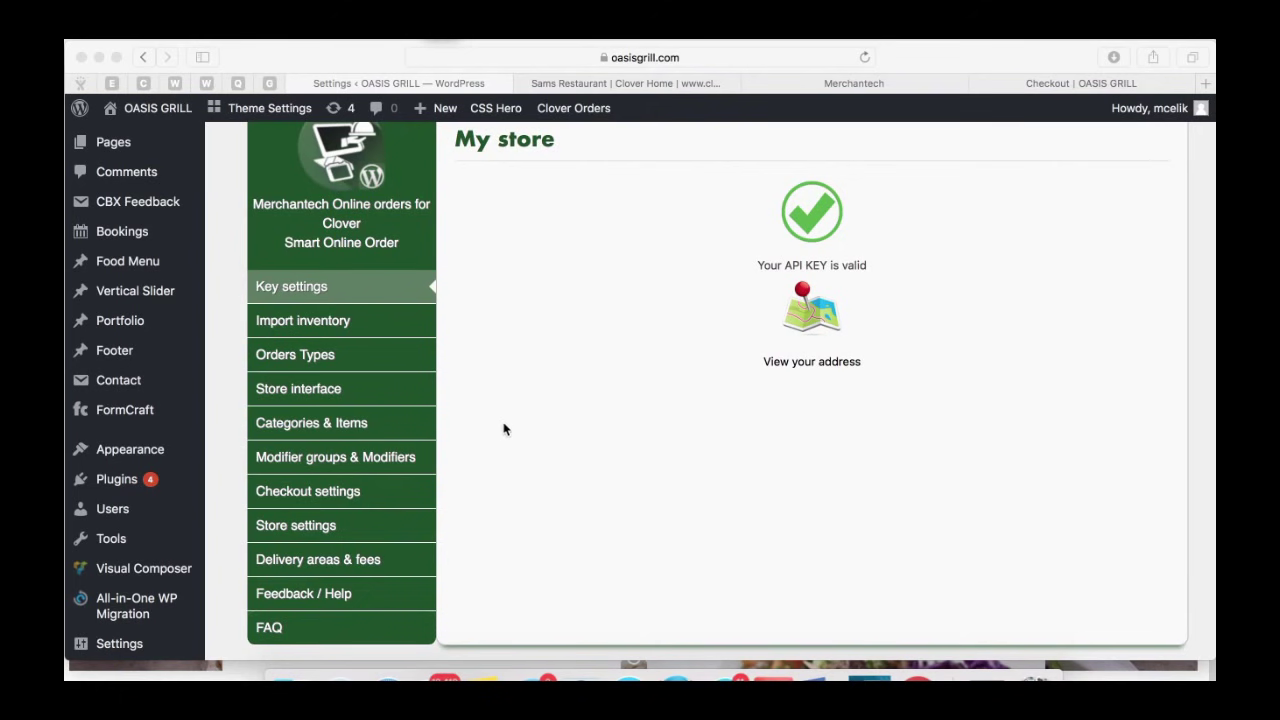
# - Return to the WordPress plugin settings and view the Feedback / Help contact form
pyautogui.scroll(-2, 486, 437)
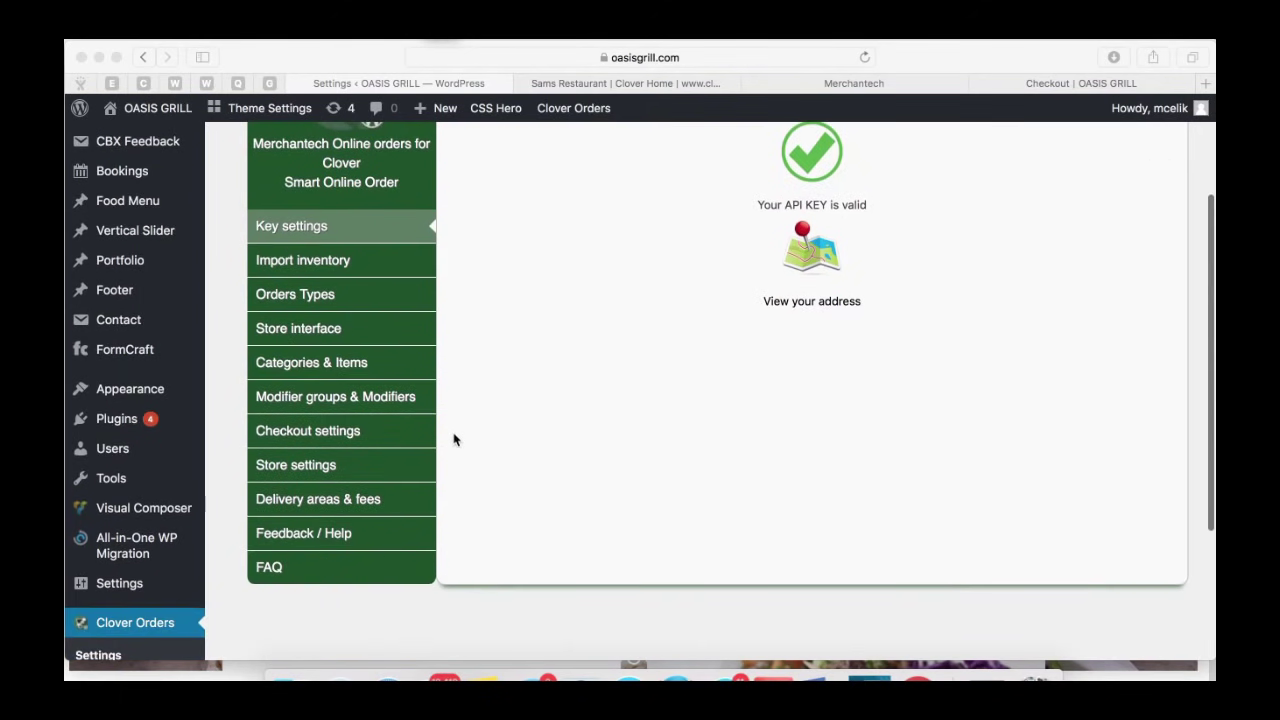
pyautogui.click(316, 531)
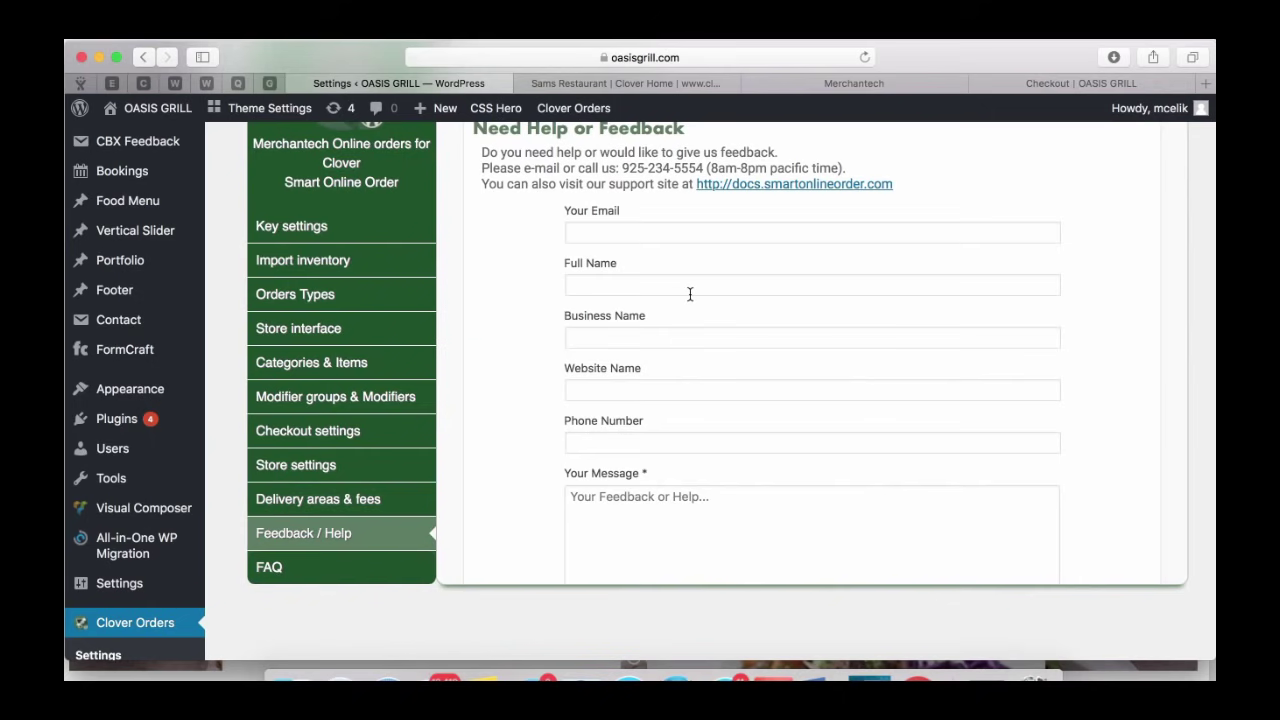
pyautogui.scroll(2, 700, 285)
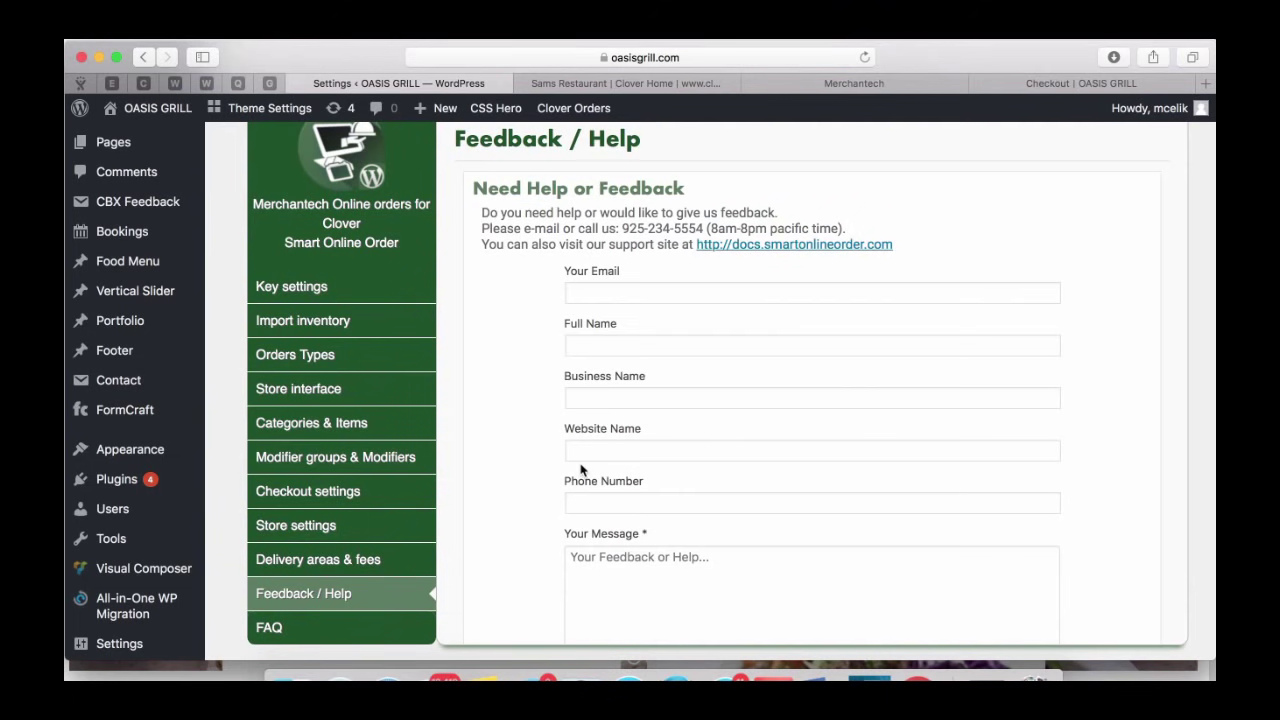
pyautogui.scroll(-1, 455, 433)
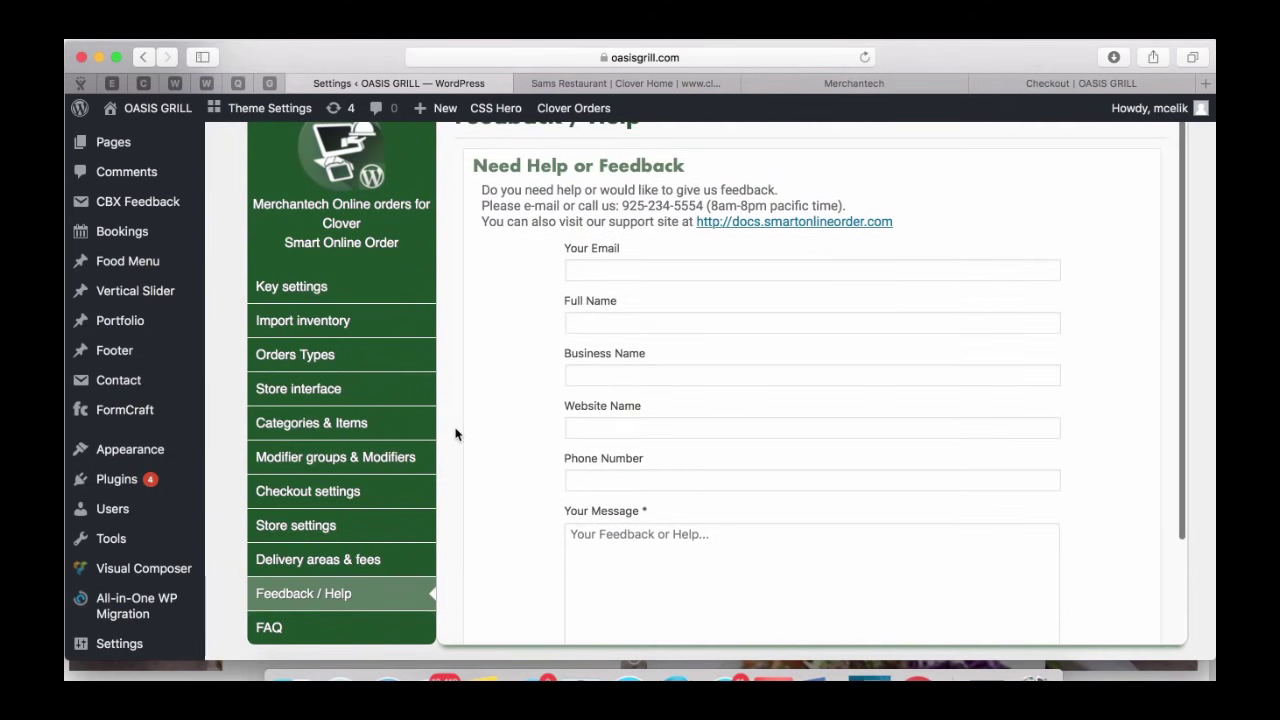
# - Add a circular delivery zone named "Zone 1" with a 5-mile delivery radius in the delivery areas settings
pyautogui.click(400, 559)
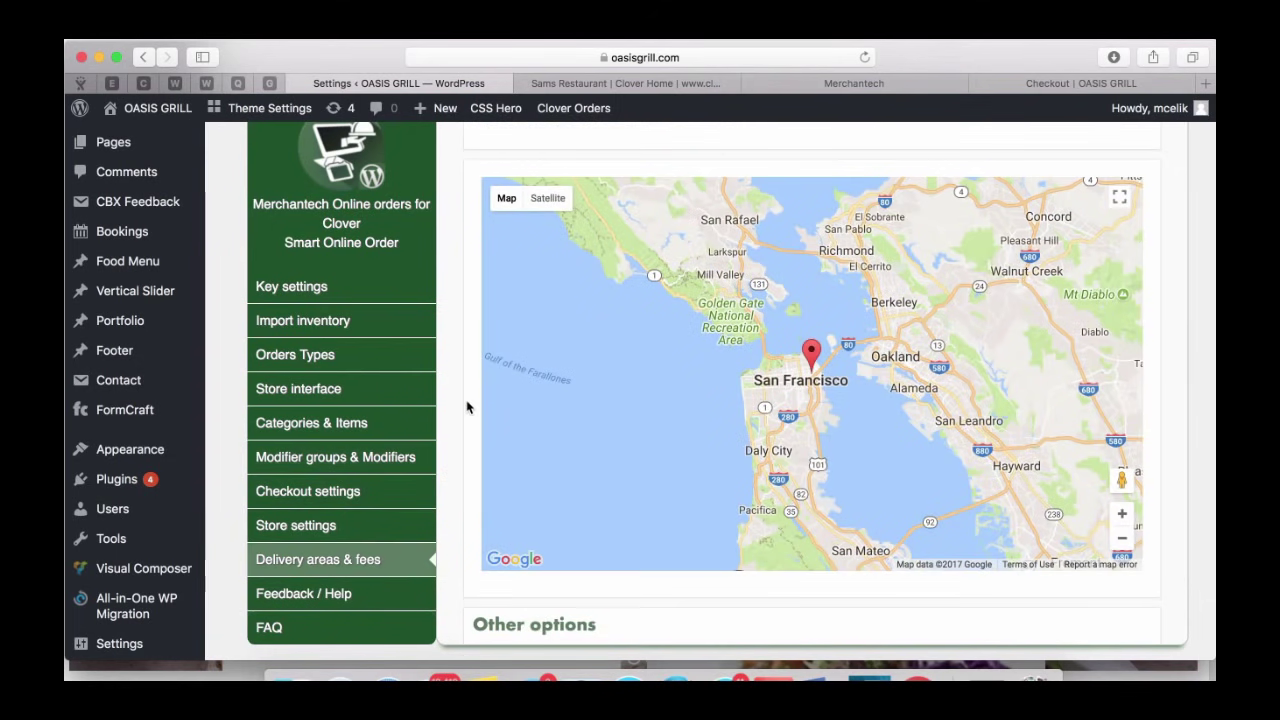
pyautogui.scroll(2, 466, 406)
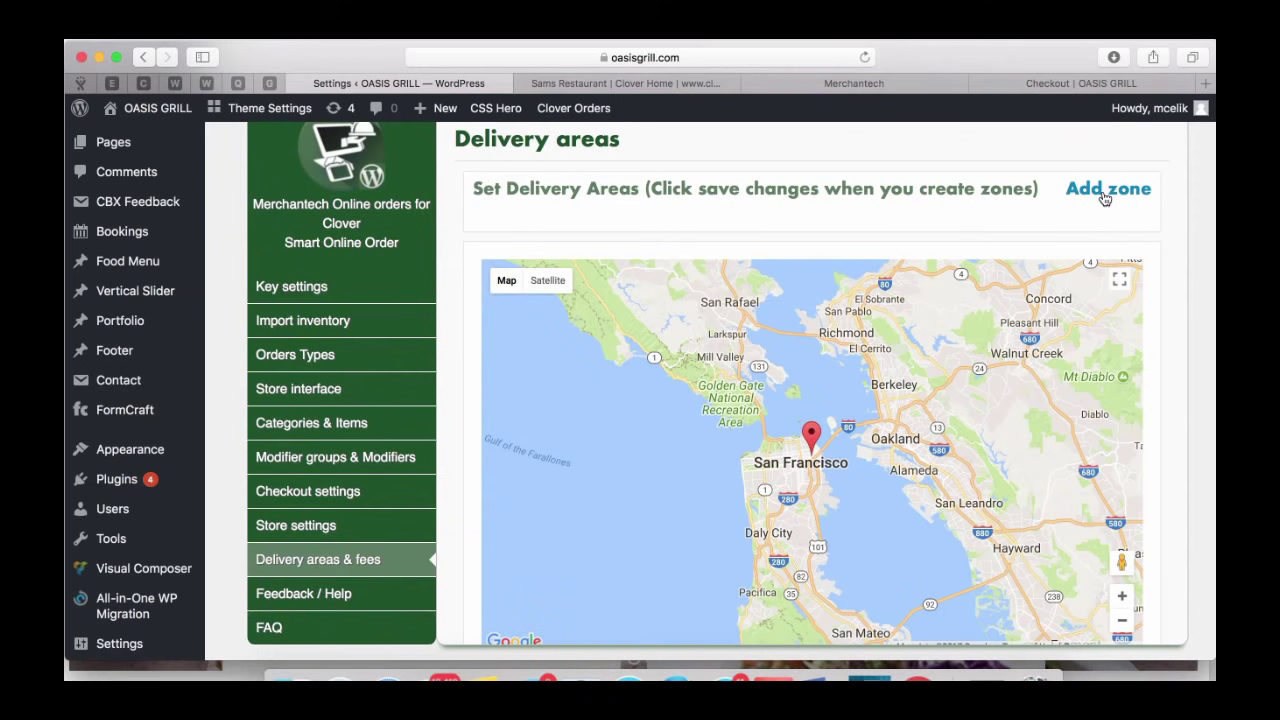
pyautogui.click(1105, 199)
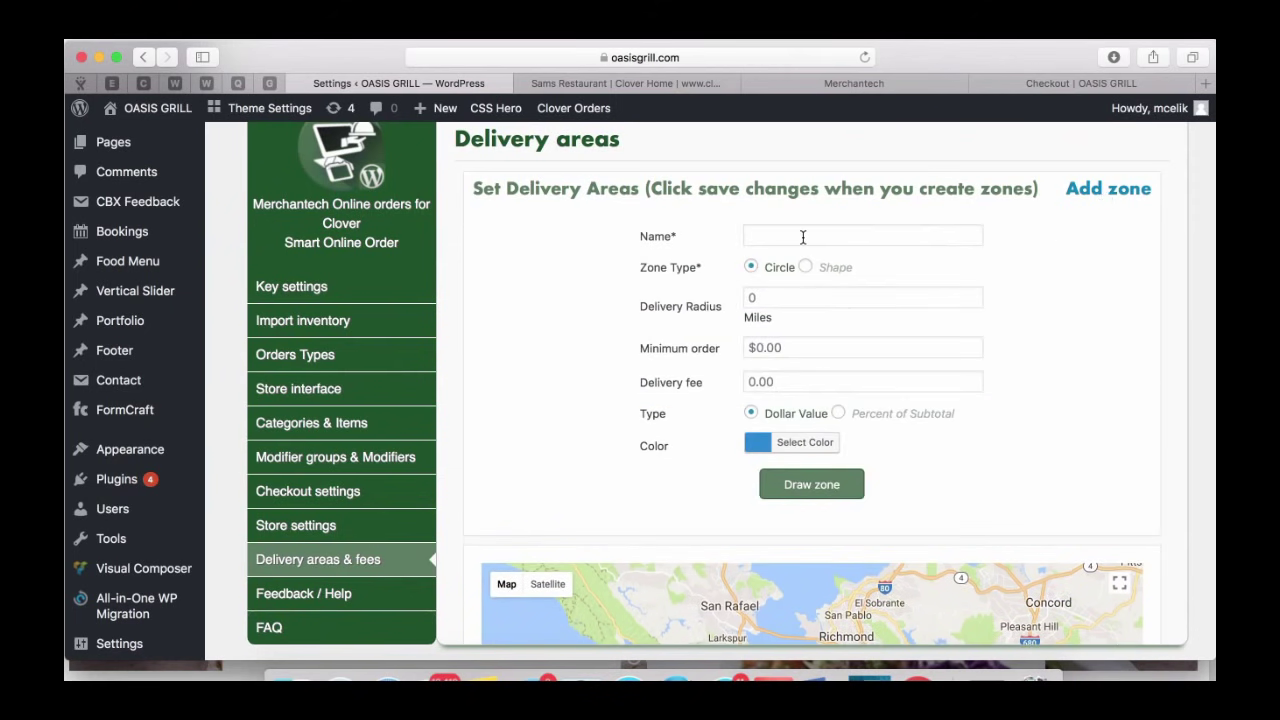
pyautogui.click(802, 237)
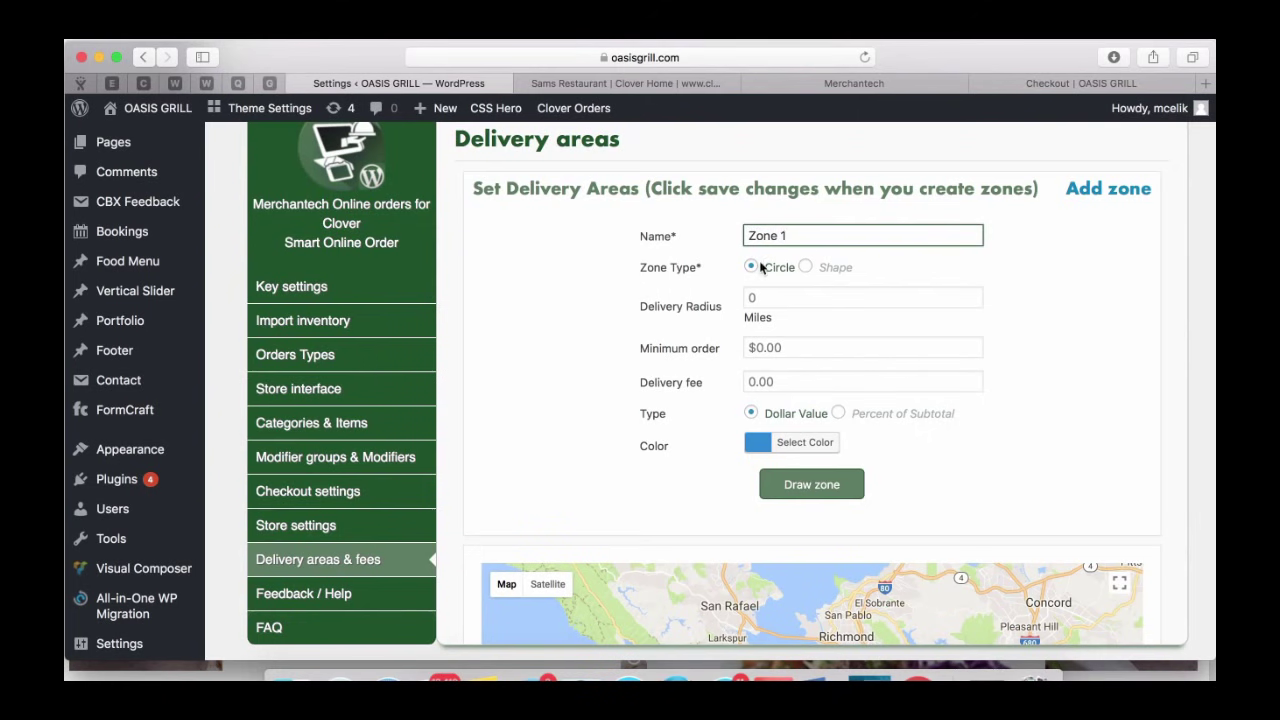
pyautogui.click(767, 295)
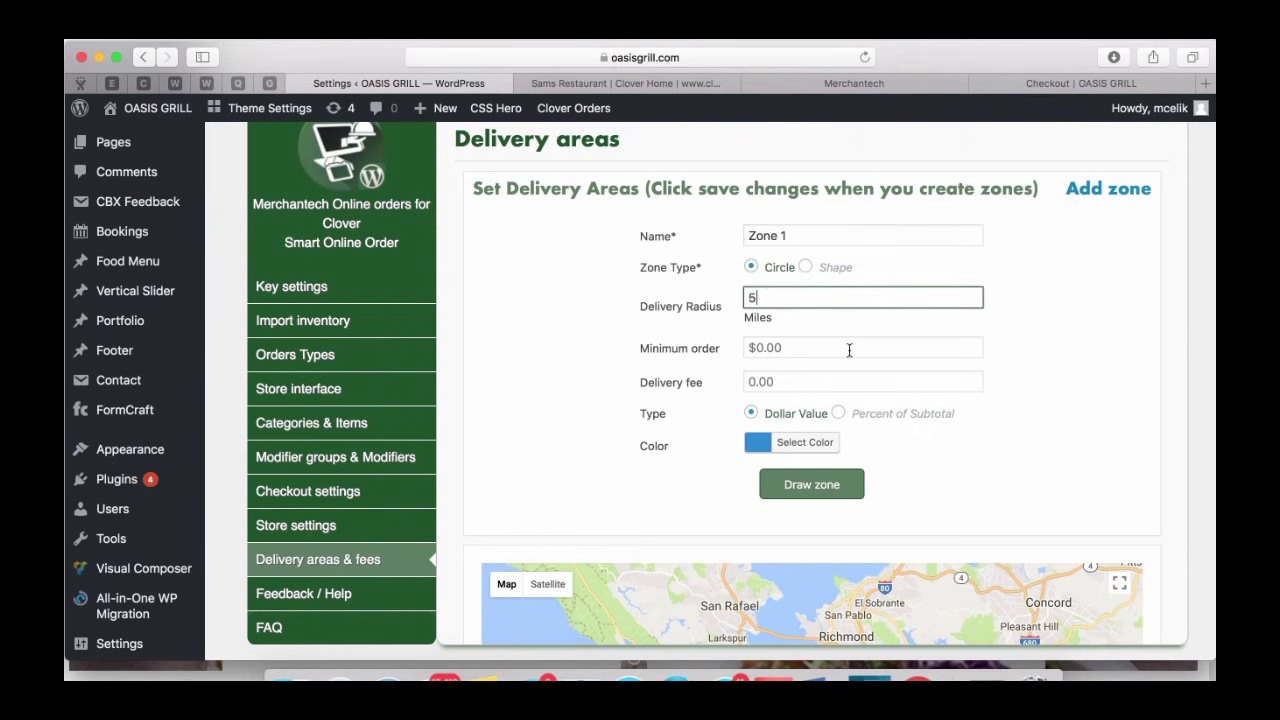
pyautogui.write('5')
# - Set Zone 1's minimum order to 20.00 and its delivery fee to 2.00, and draw the zone on the map
pyautogui.scroll(-1, 926, 374)
pyautogui.click(786, 292)
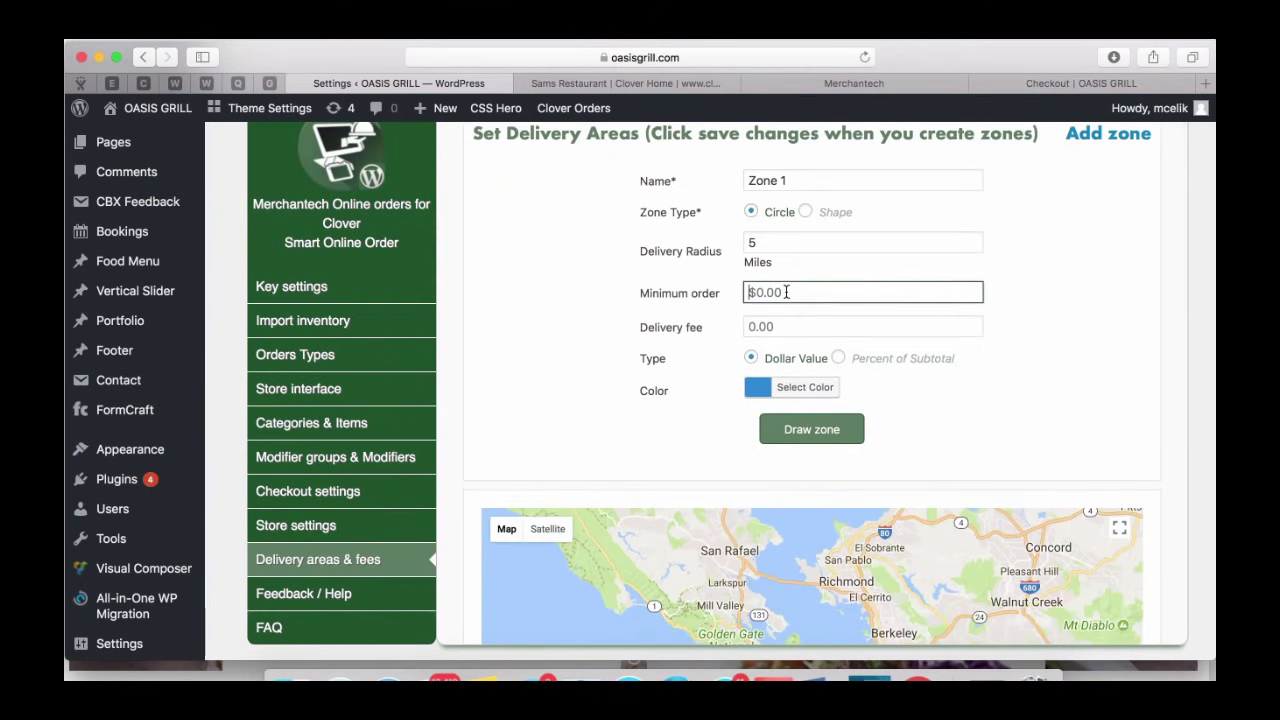
pyautogui.write('20')
pyautogui.scroll(-1, 960, 330)
pyautogui.click(818, 289)
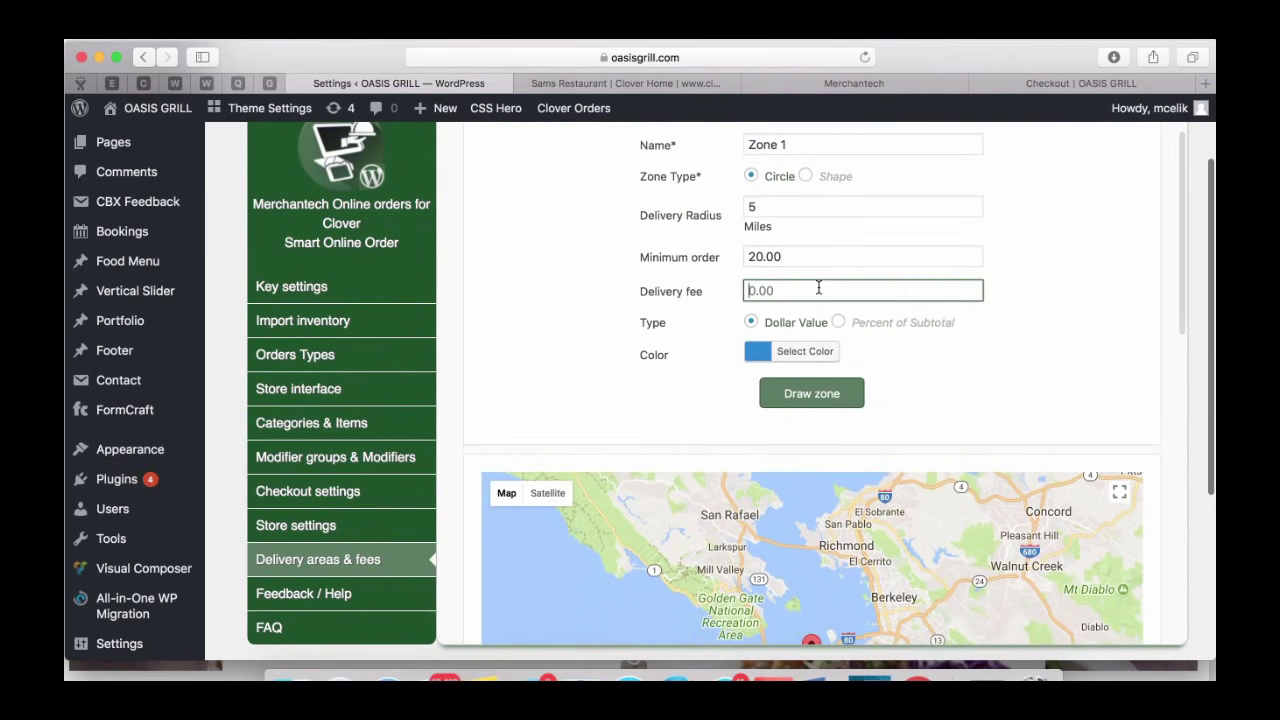
pyautogui.write('2.00')
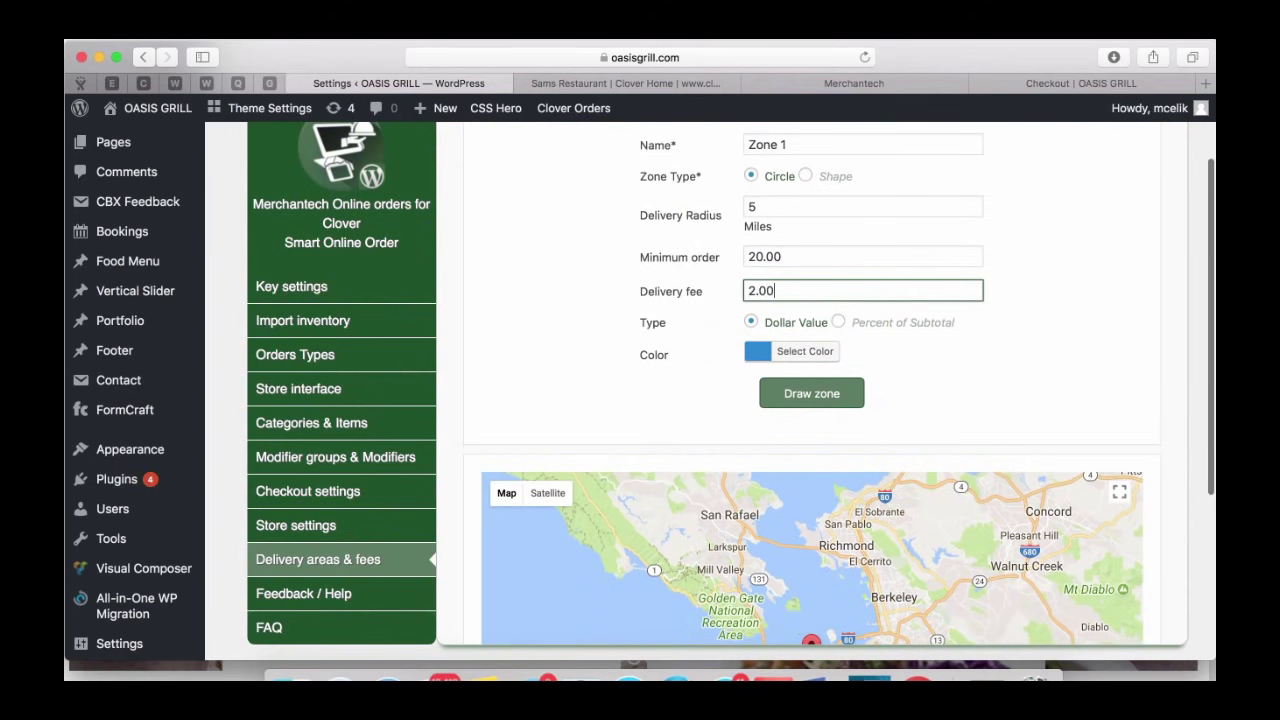
pyautogui.click(821, 395)
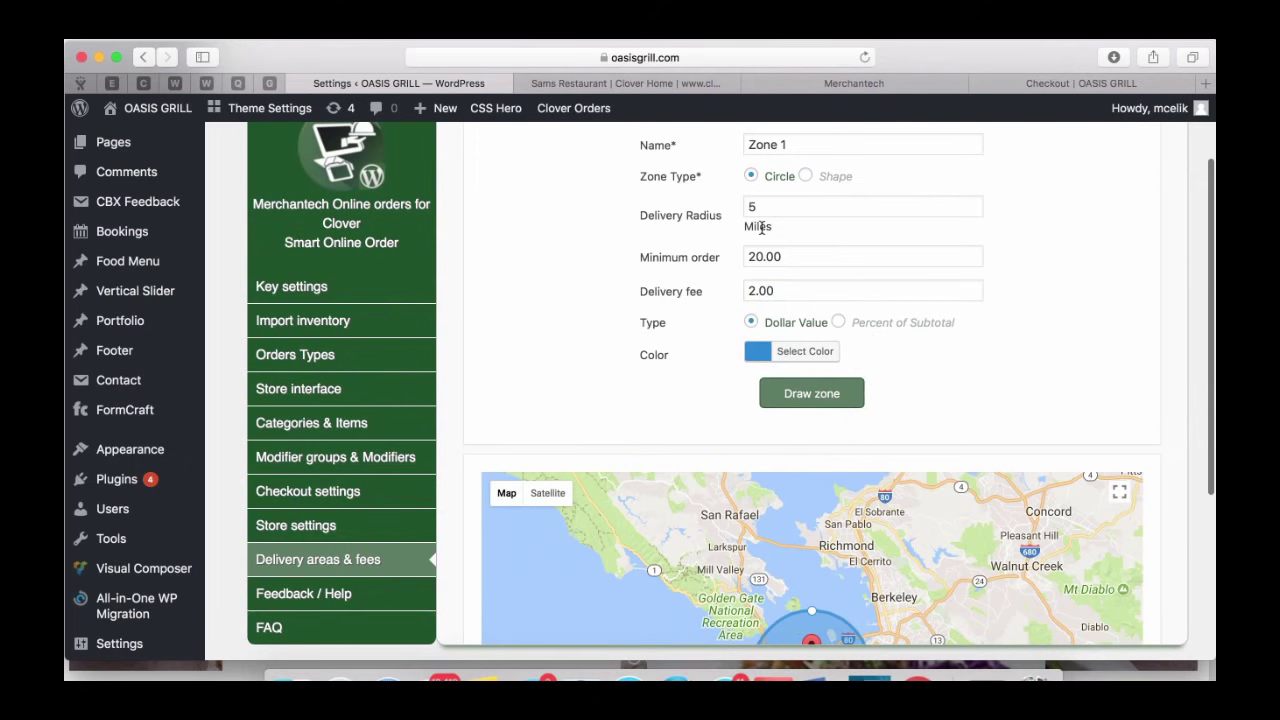
# - Shrink the delivery circle around San Francisco on the map to a radius of about 4.04 miles
pyautogui.scroll(-5, 1003, 371)
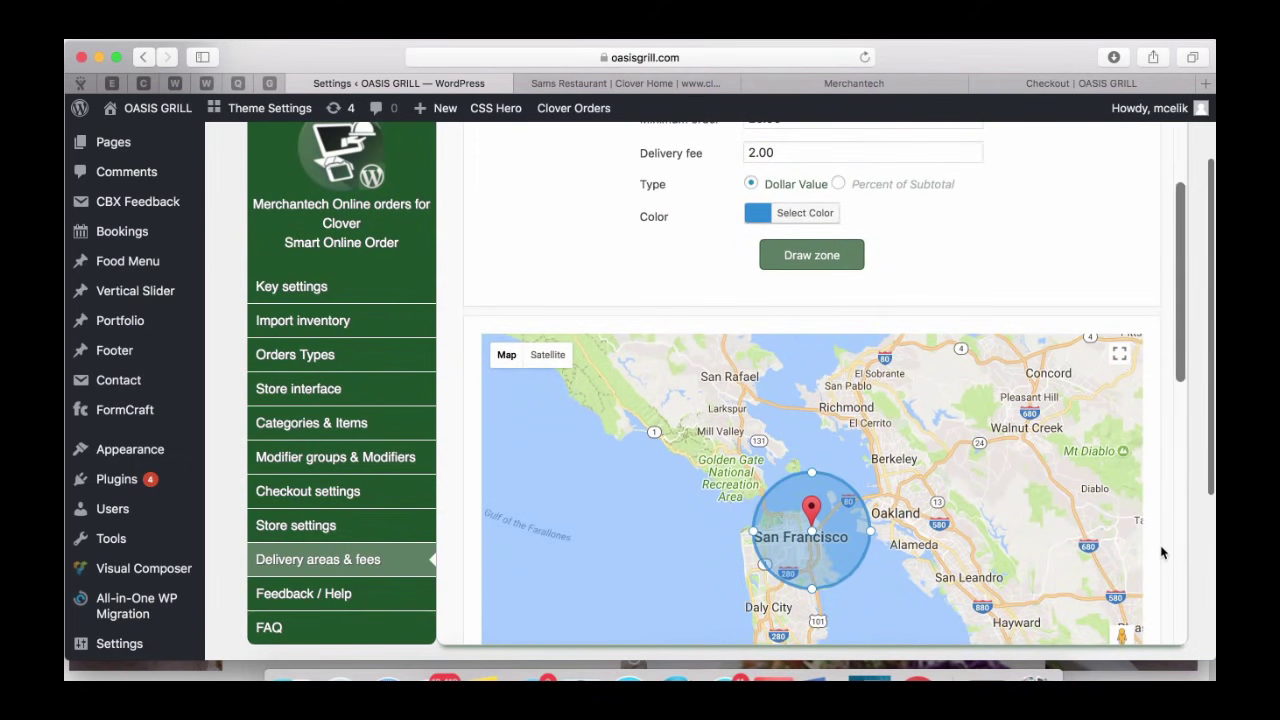
pyautogui.scroll(-1, 1161, 553)
pyautogui.click(1122, 547)
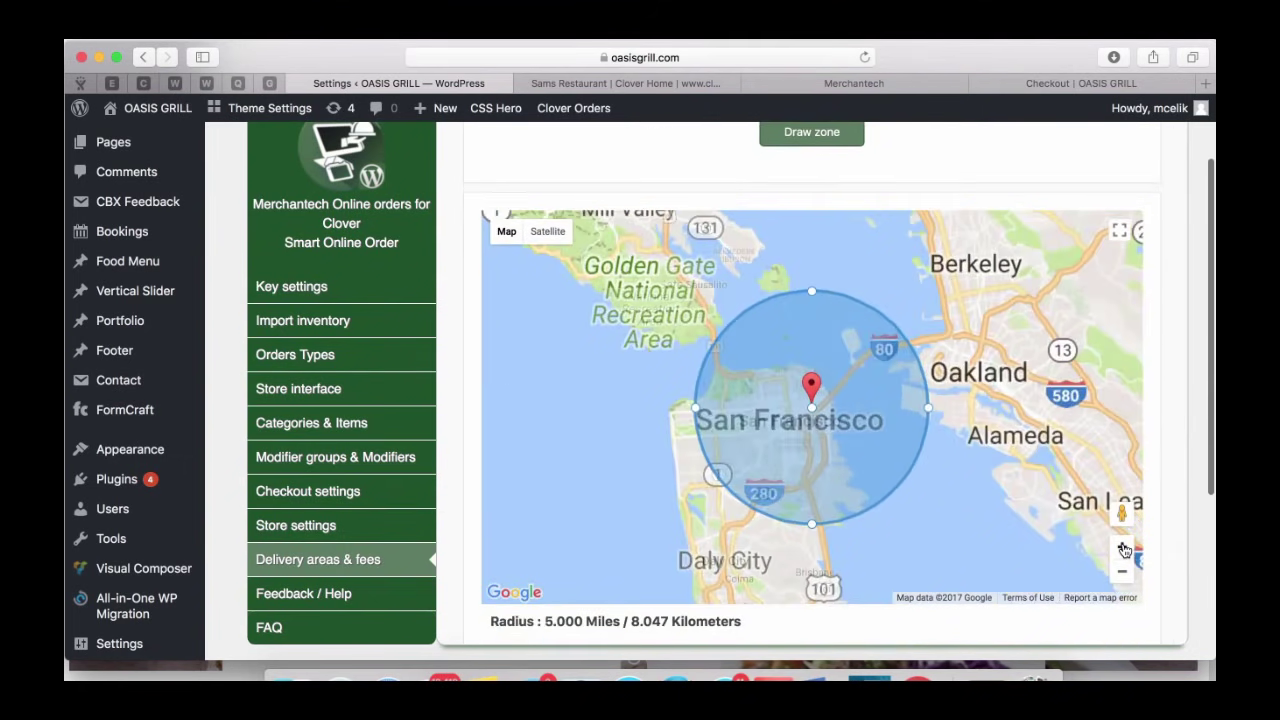
pyautogui.click(1122, 547)
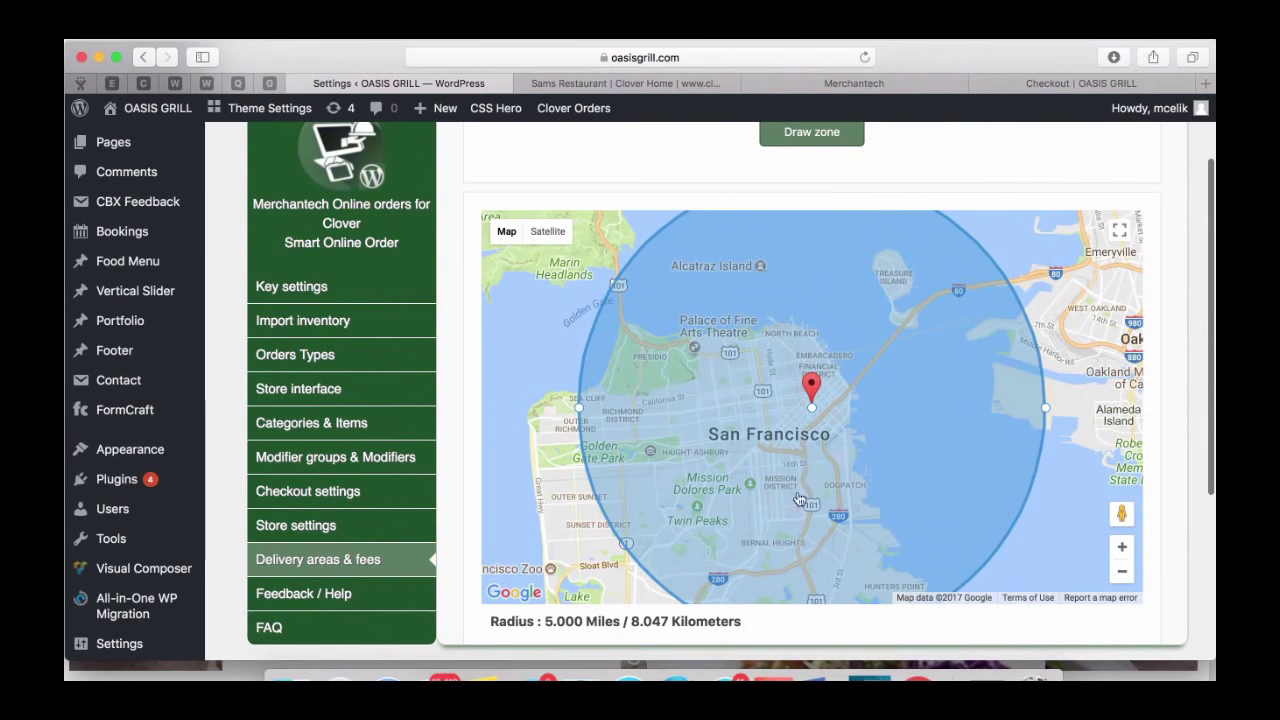
pyautogui.moveTo(1044, 407); pyautogui.dragTo(984, 405)
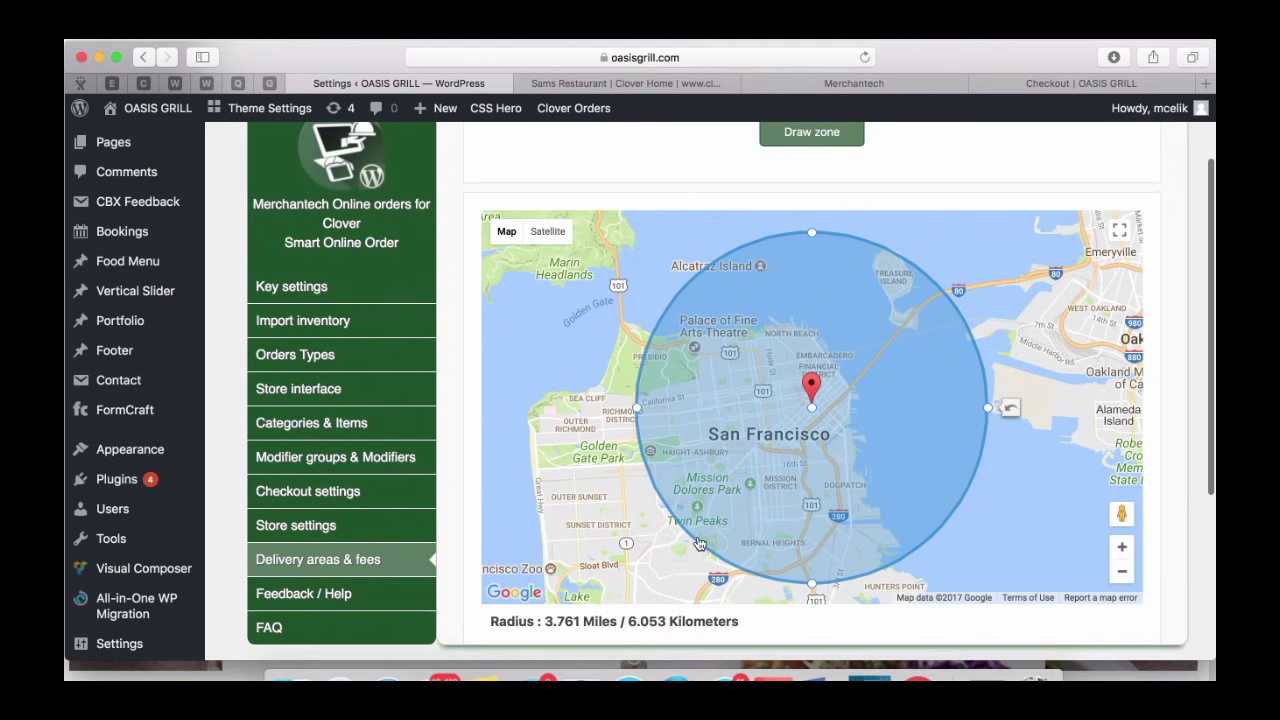
pyautogui.moveTo(548, 621); pyautogui.dragTo(590, 622)
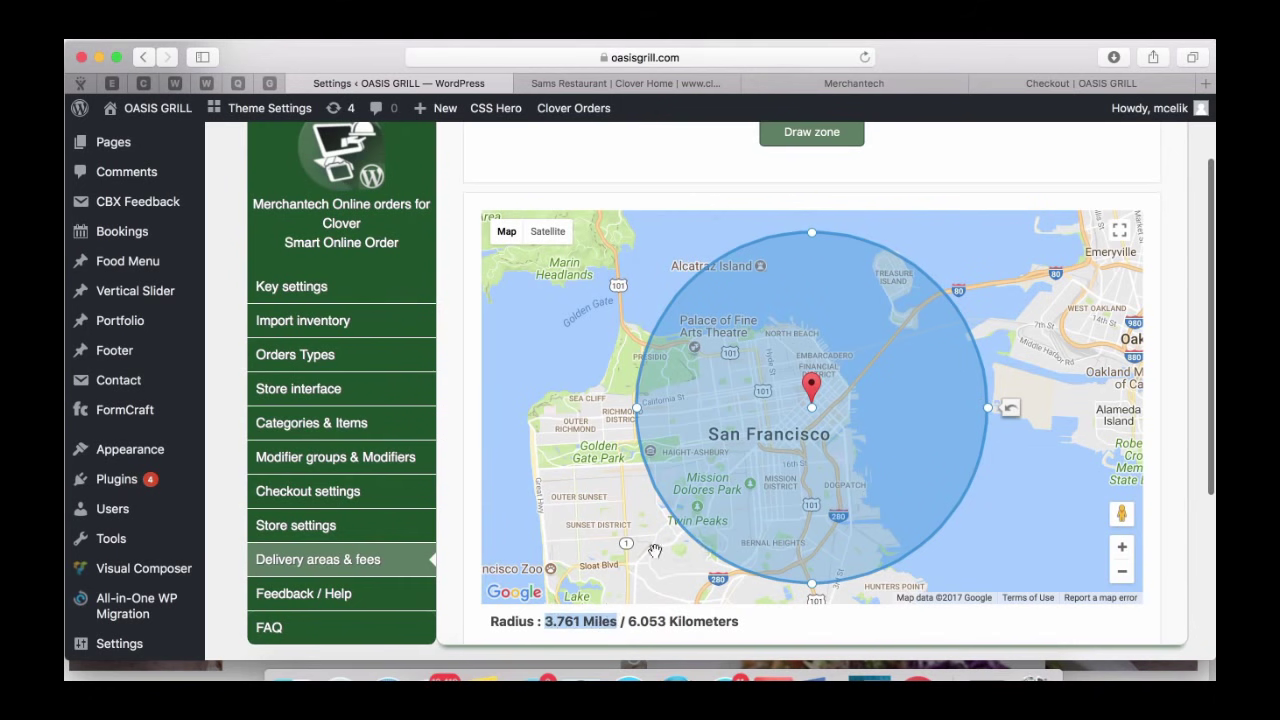
pyautogui.moveTo(638, 408)
pyautogui.mouseDown()
pyautogui.moveTo(565, 408)
pyautogui.moveTo(623, 408)
pyautogui.mouseUp()
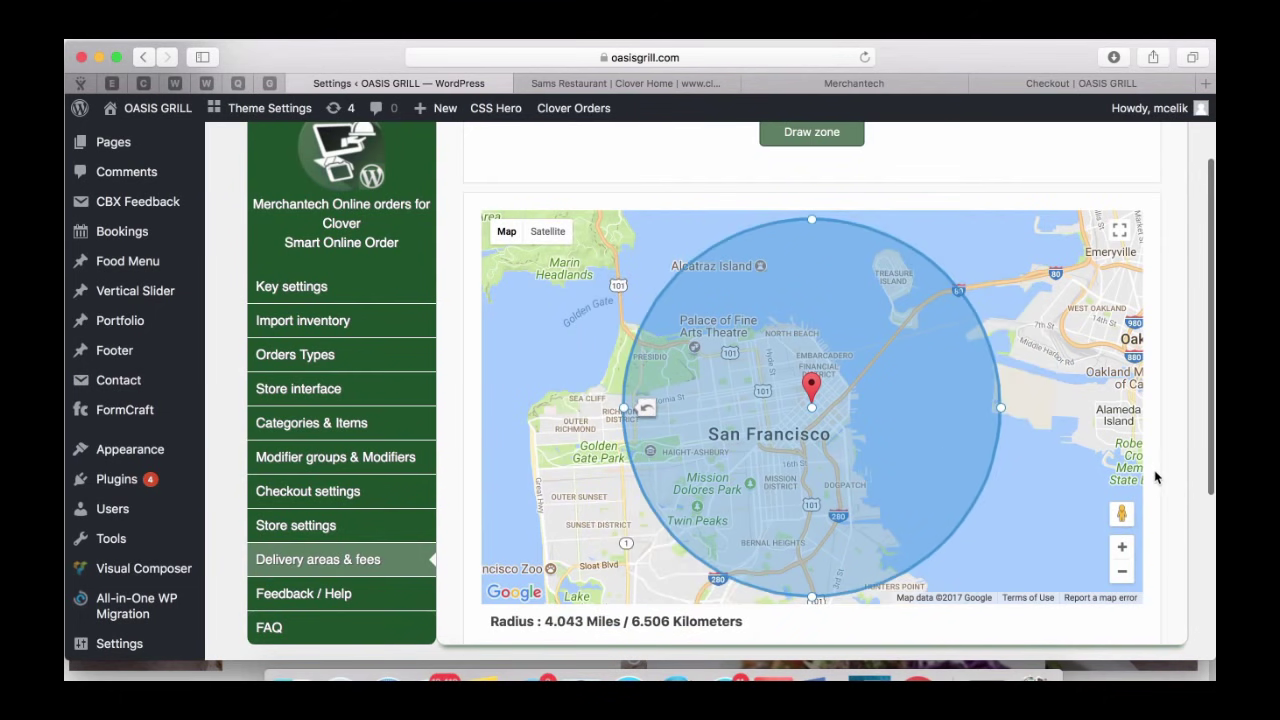
# - Validate the circle drawn for Zone 1 in the delivery areas
pyautogui.scroll(-3, 1152, 482)
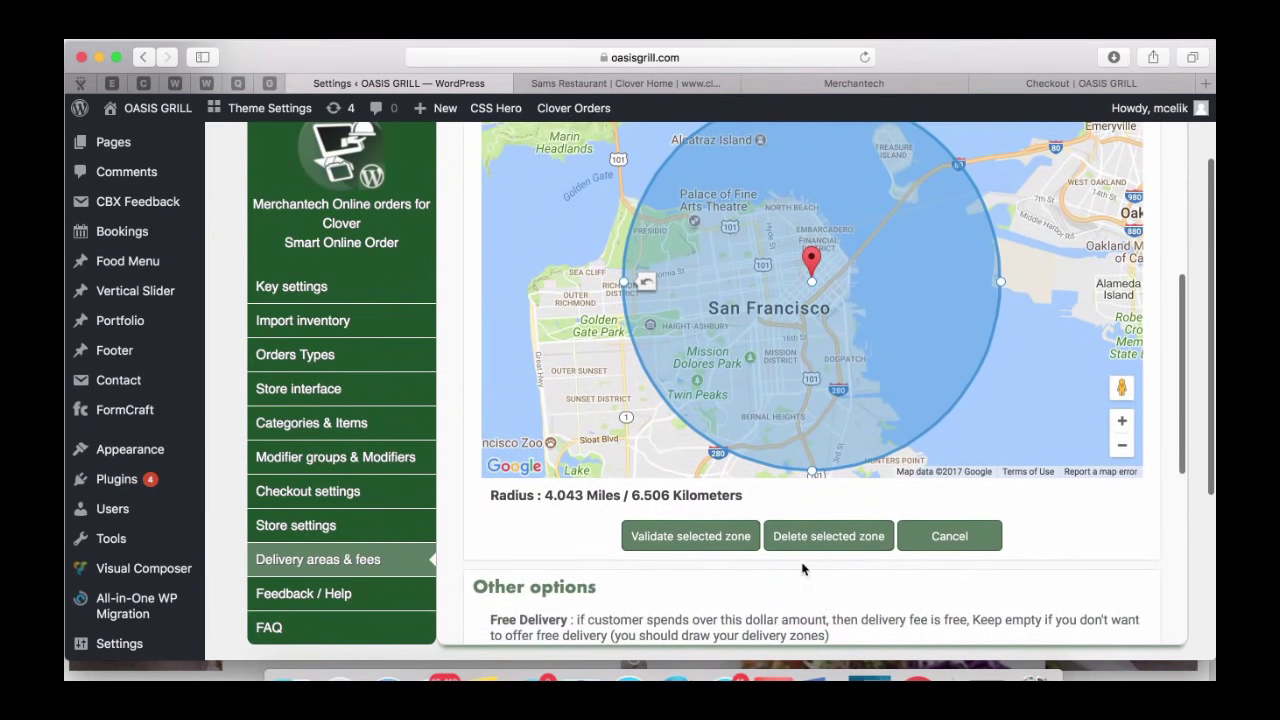
pyautogui.click(690, 536)
pyautogui.scroll(-5, 682, 540)
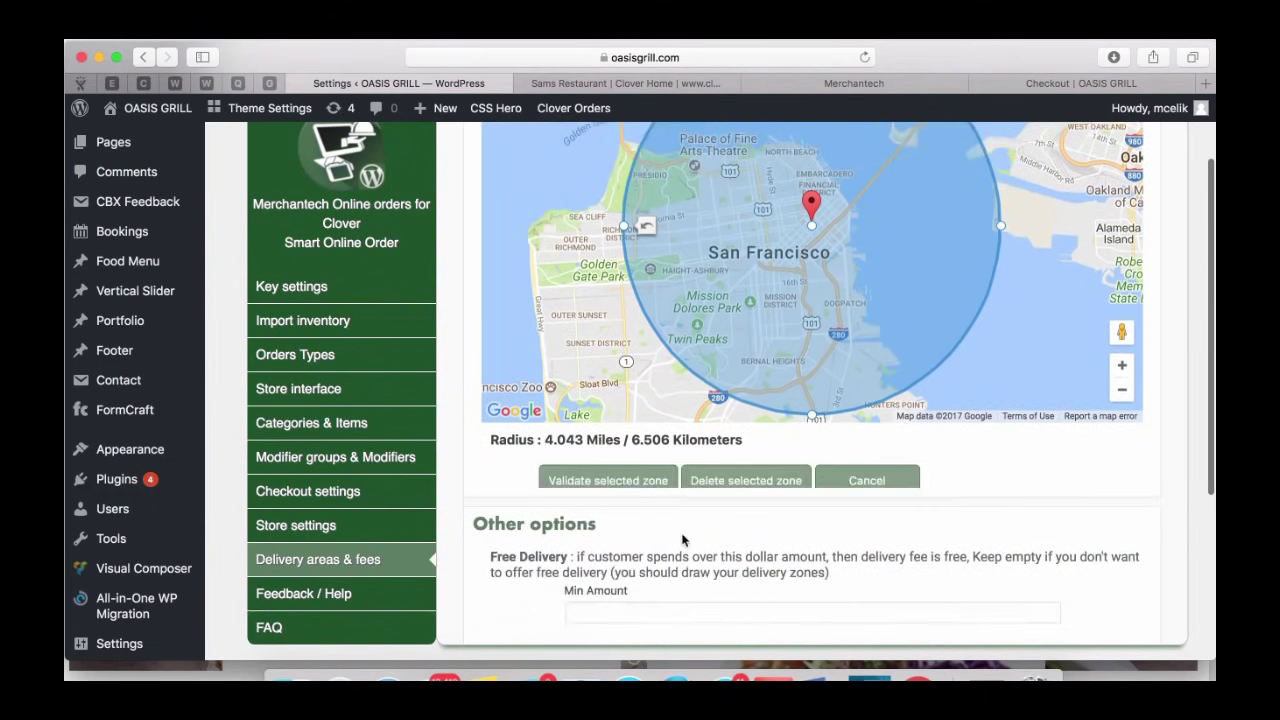
# - Set the free delivery minimum amount to 100.00 in the other delivery options
pyautogui.scroll(-4, 665, 423)
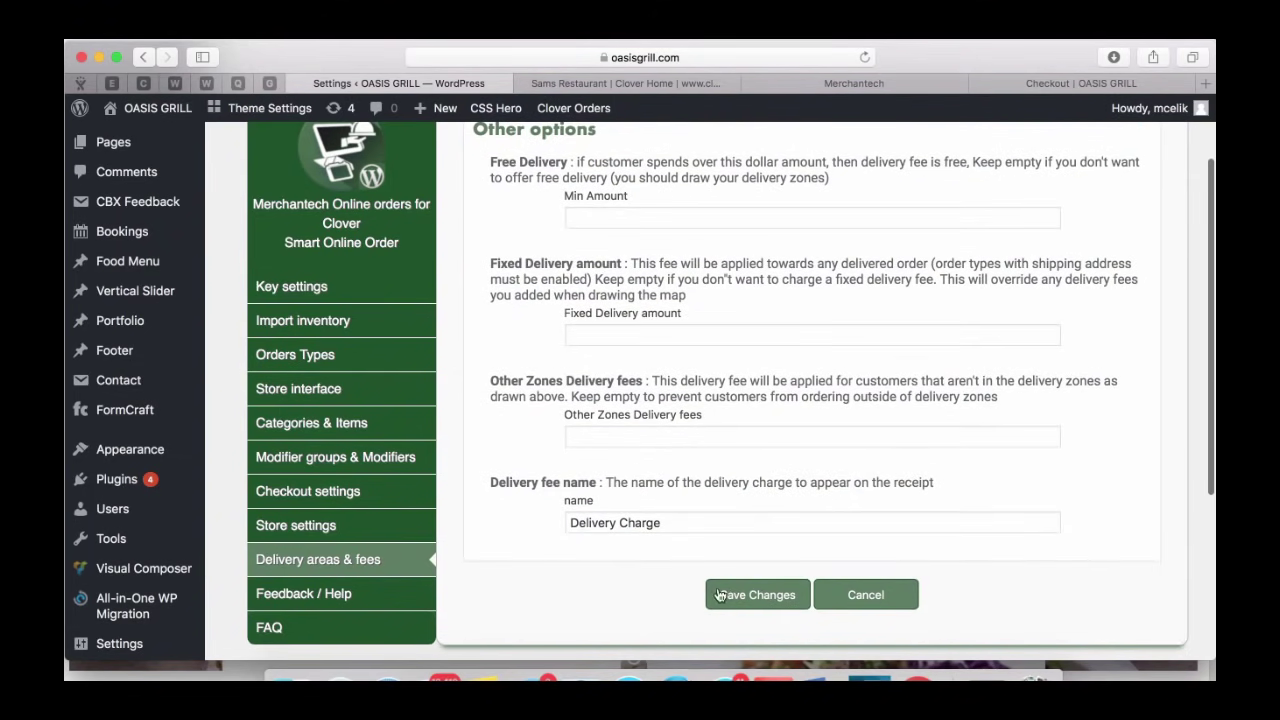
pyautogui.scroll(1, 650, 460)
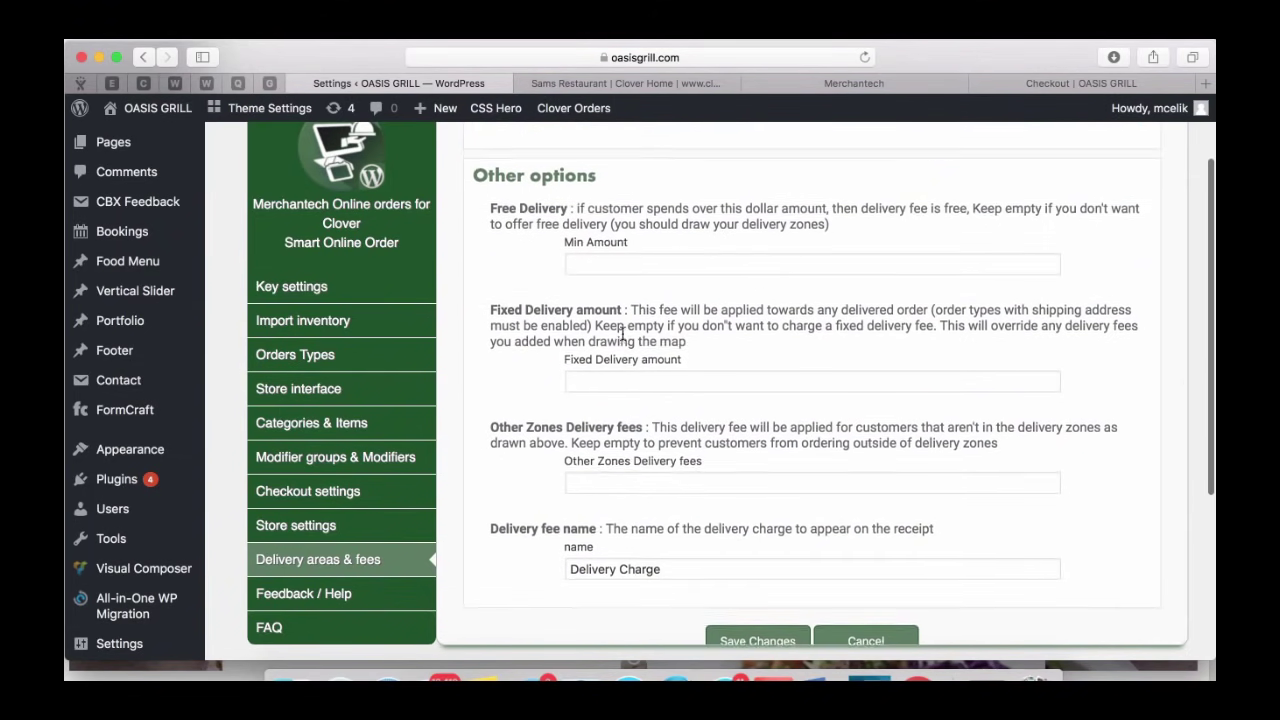
pyautogui.scroll(3, 618, 300)
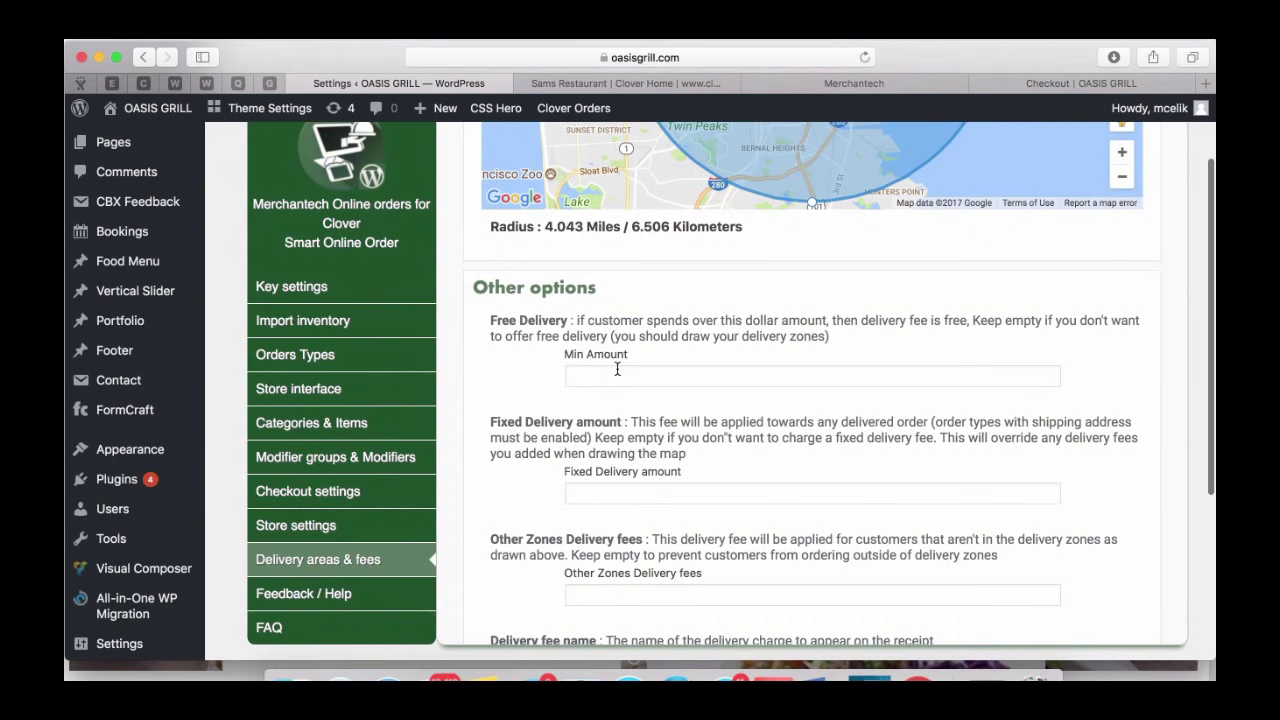
pyautogui.scroll(1, 610, 375)
pyautogui.click(595, 394)
pyautogui.write('100.00')
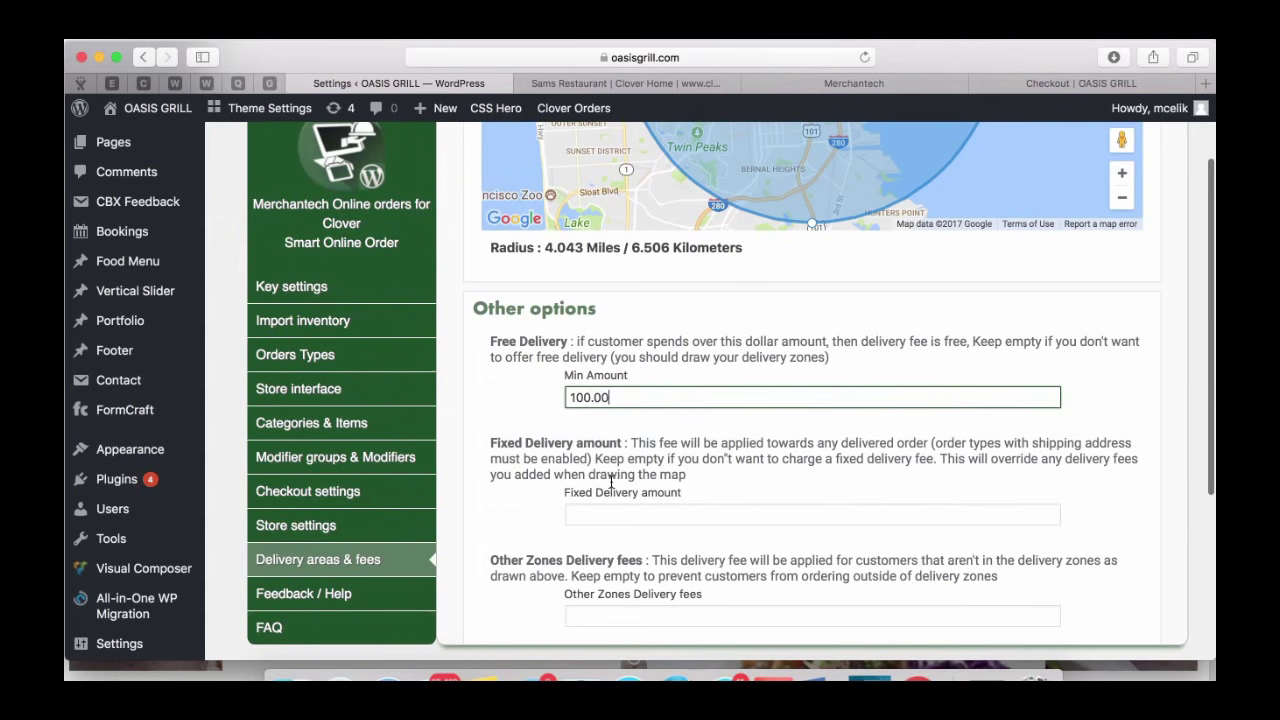
# - Read the fixed delivery amount description and check it against the fee listed for Zone 1
pyautogui.scroll(-1, 611, 483)
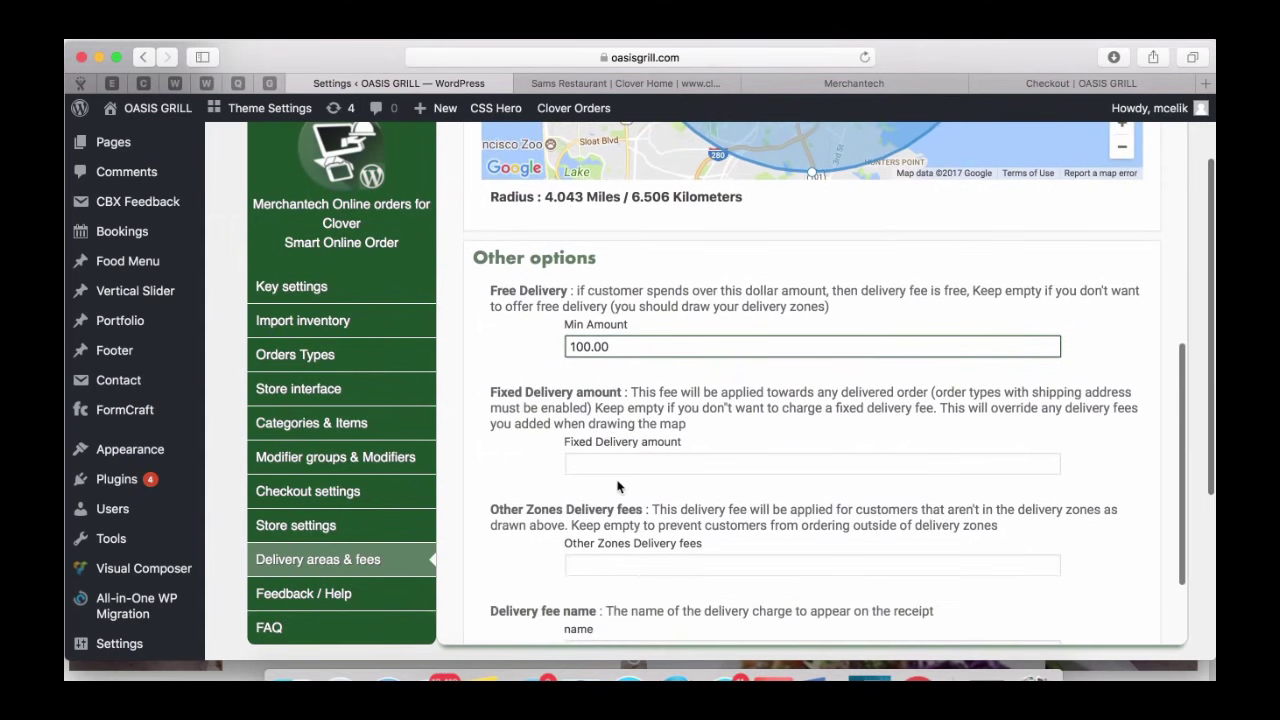
pyautogui.click(612, 467)
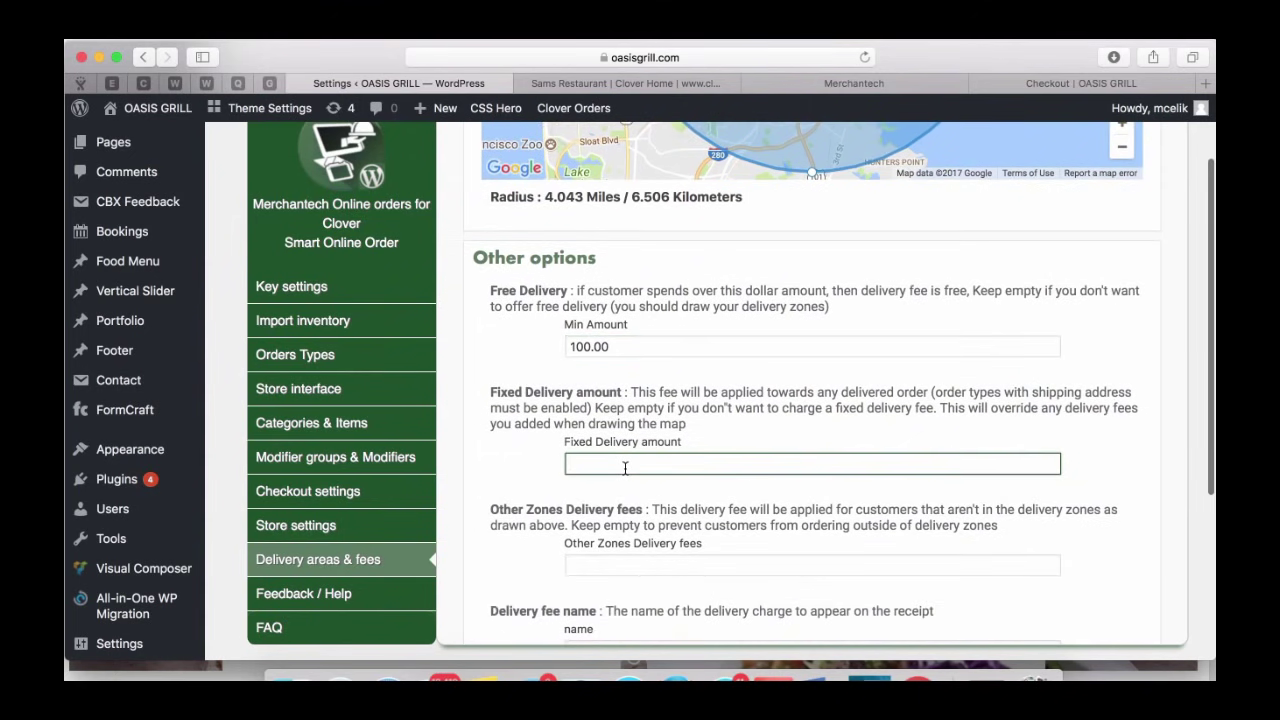
pyautogui.scroll(2, 694, 462)
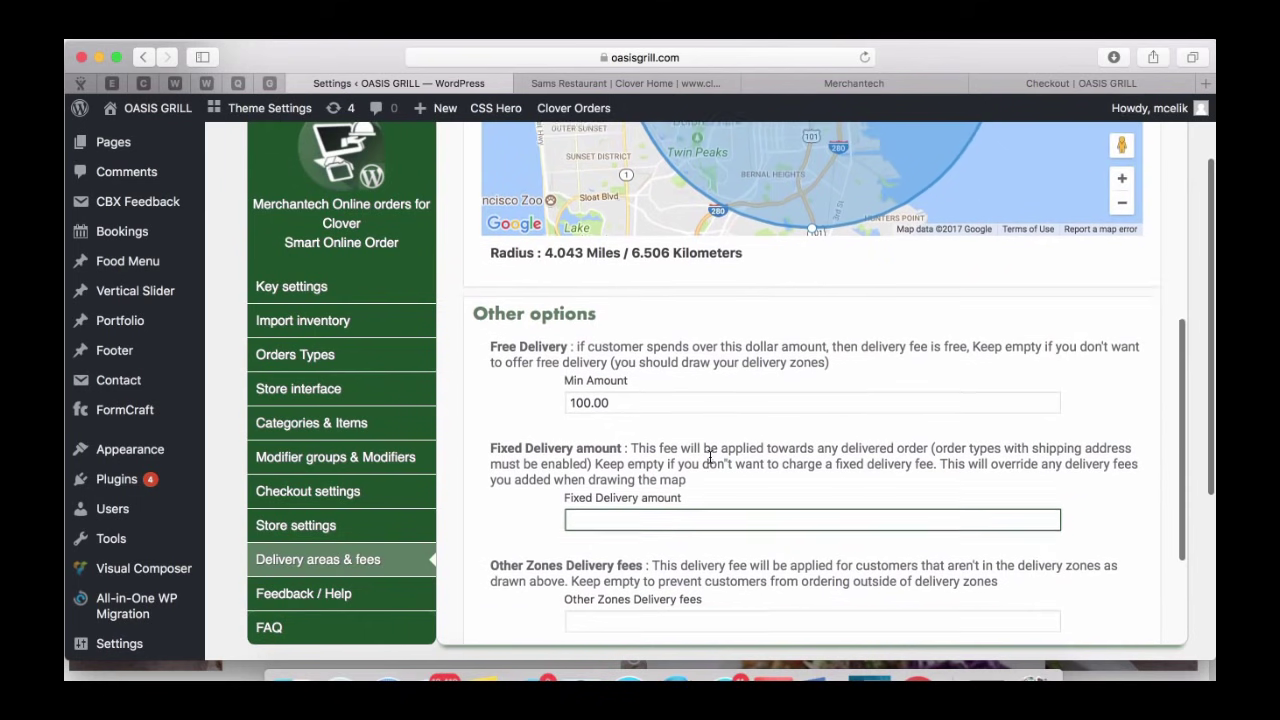
pyautogui.scroll(-1, 760, 515)
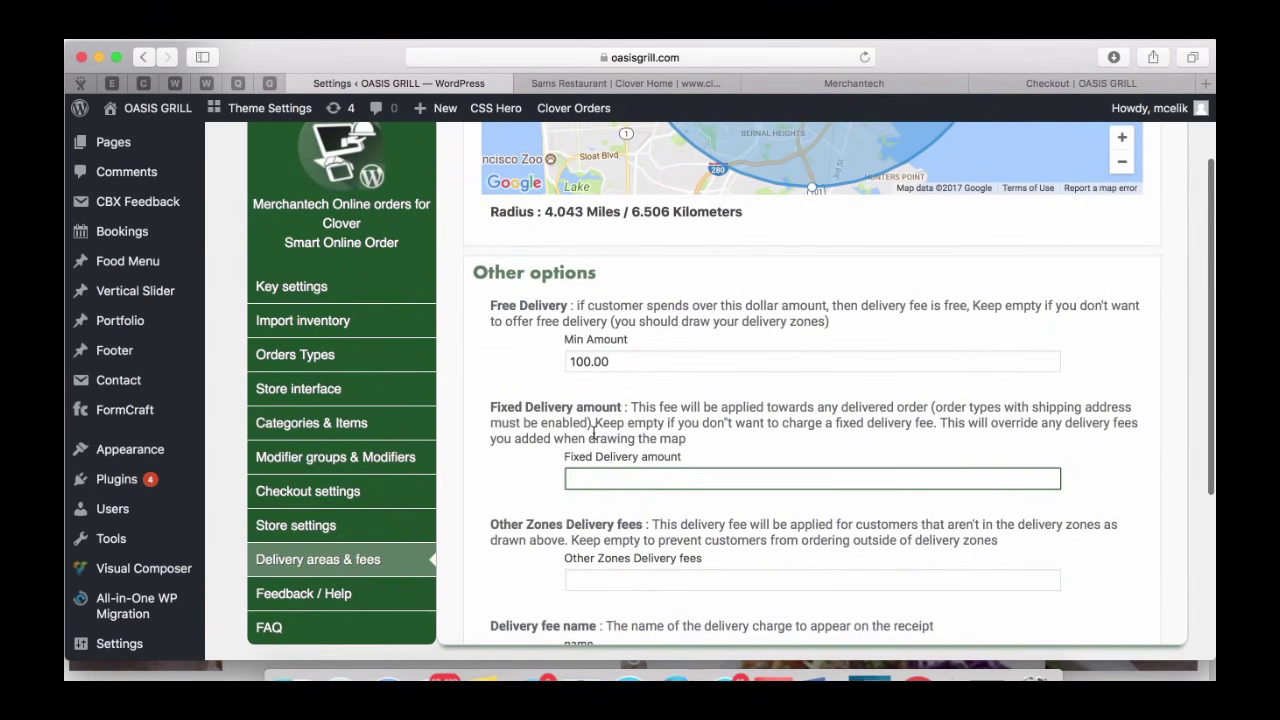
pyautogui.moveTo(565, 438); pyautogui.dragTo(688, 440)
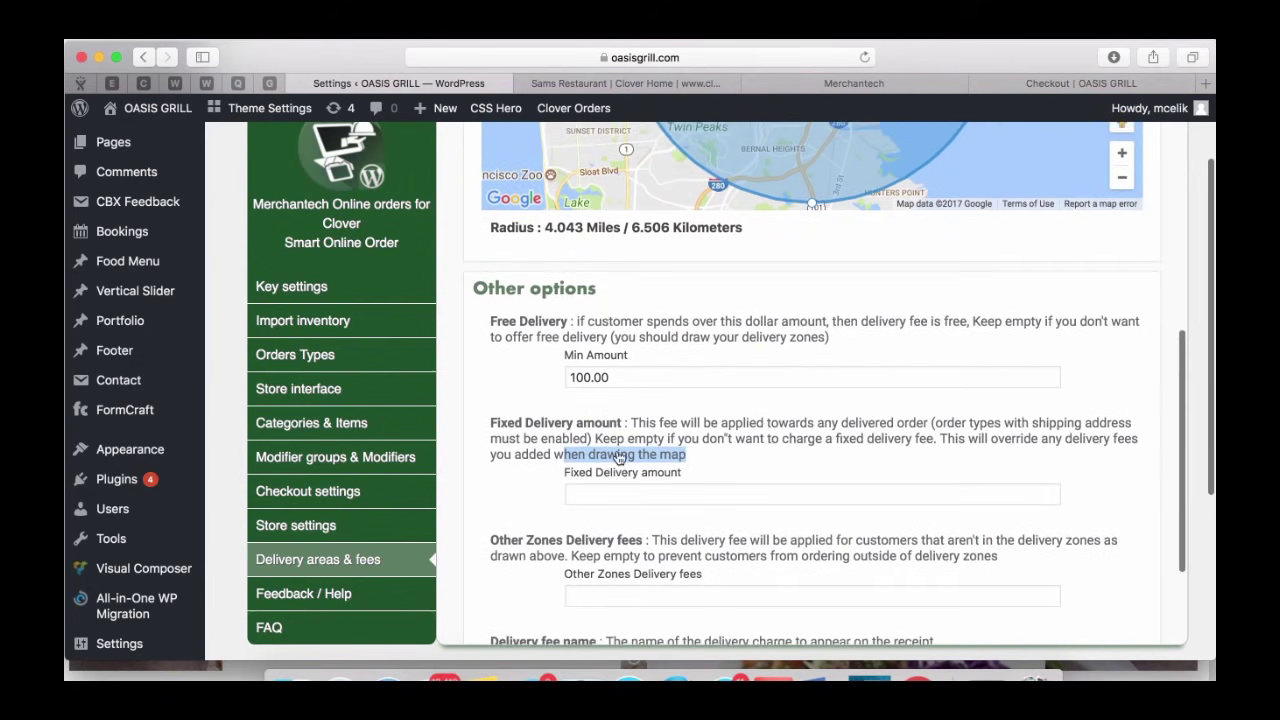
pyautogui.scroll(1, 614, 480)
pyautogui.scroll(10, 612, 497)
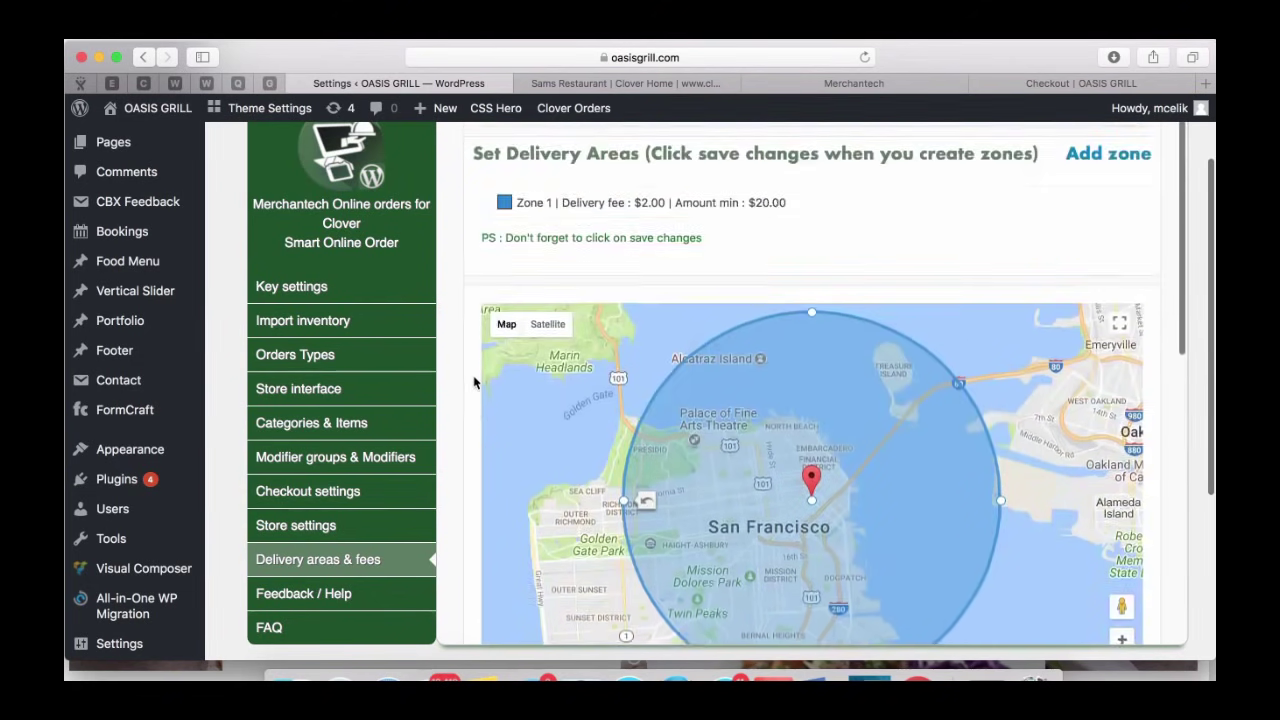
pyautogui.scroll(-10, 514, 535)
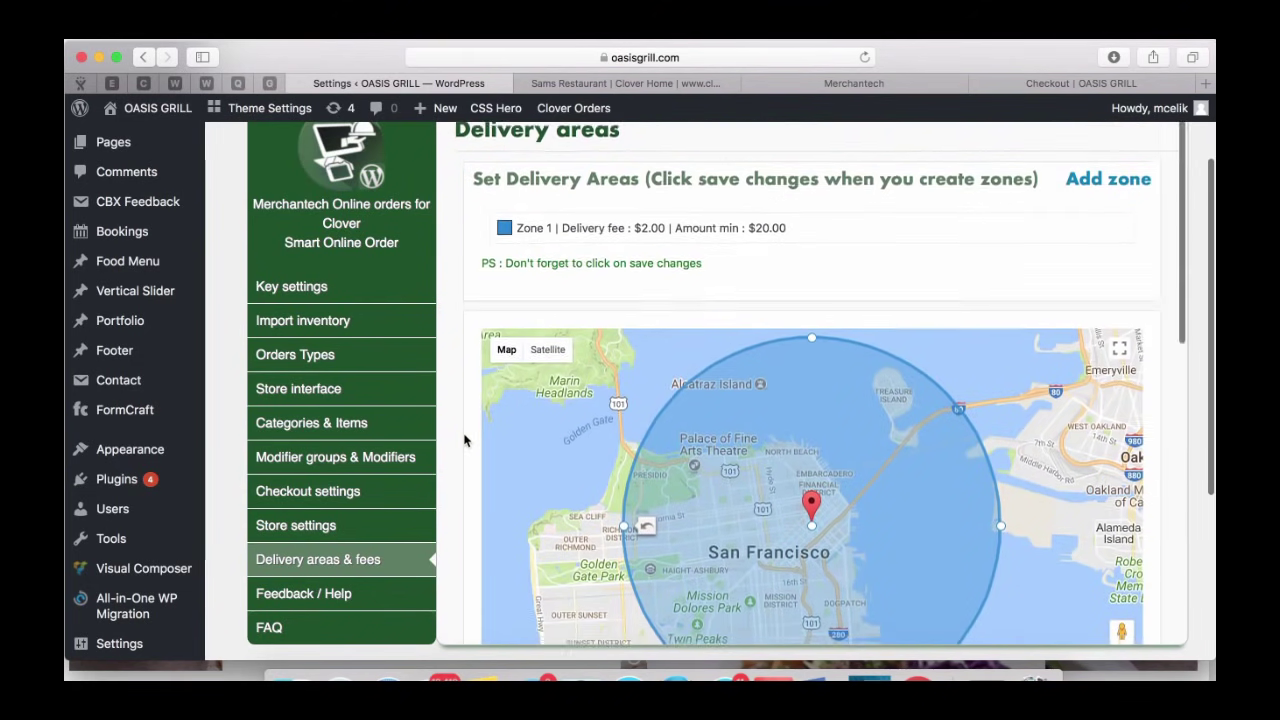
pyautogui.scroll(-1, 520, 532)
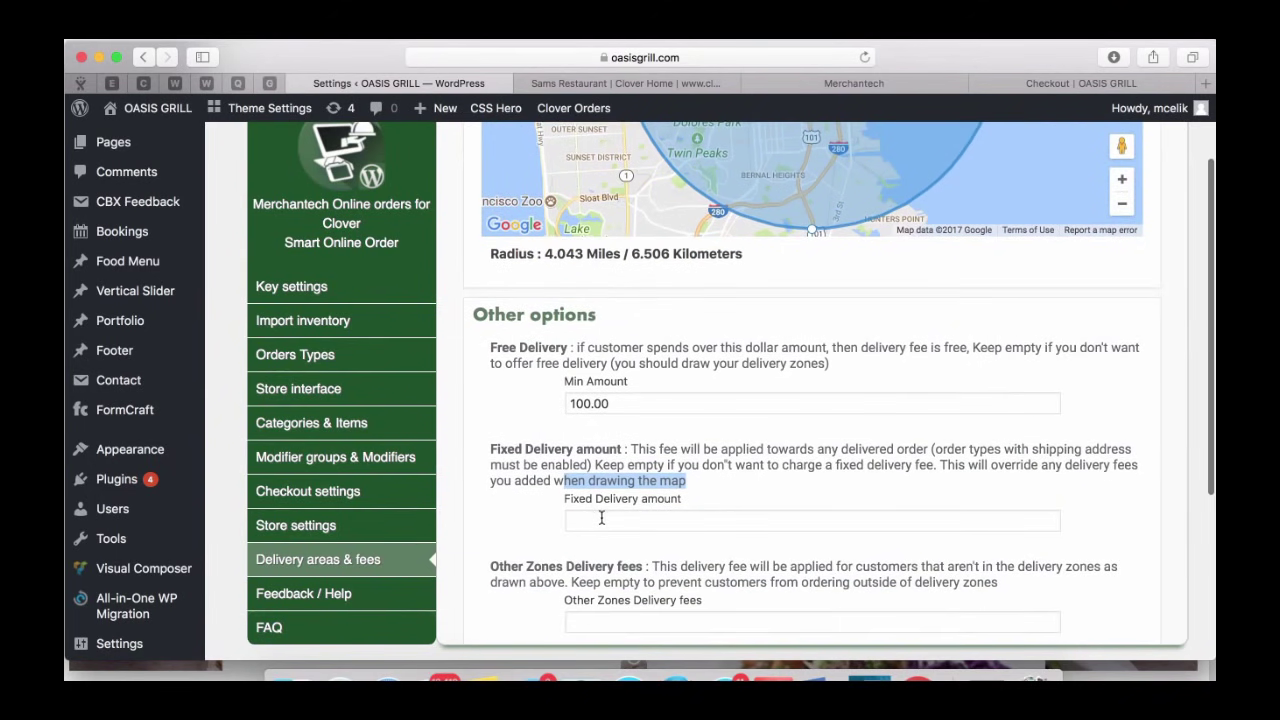
# - Set the delivery fee for other zones to 6.00
pyautogui.scroll(-2, 600, 517)
pyautogui.click(628, 515)
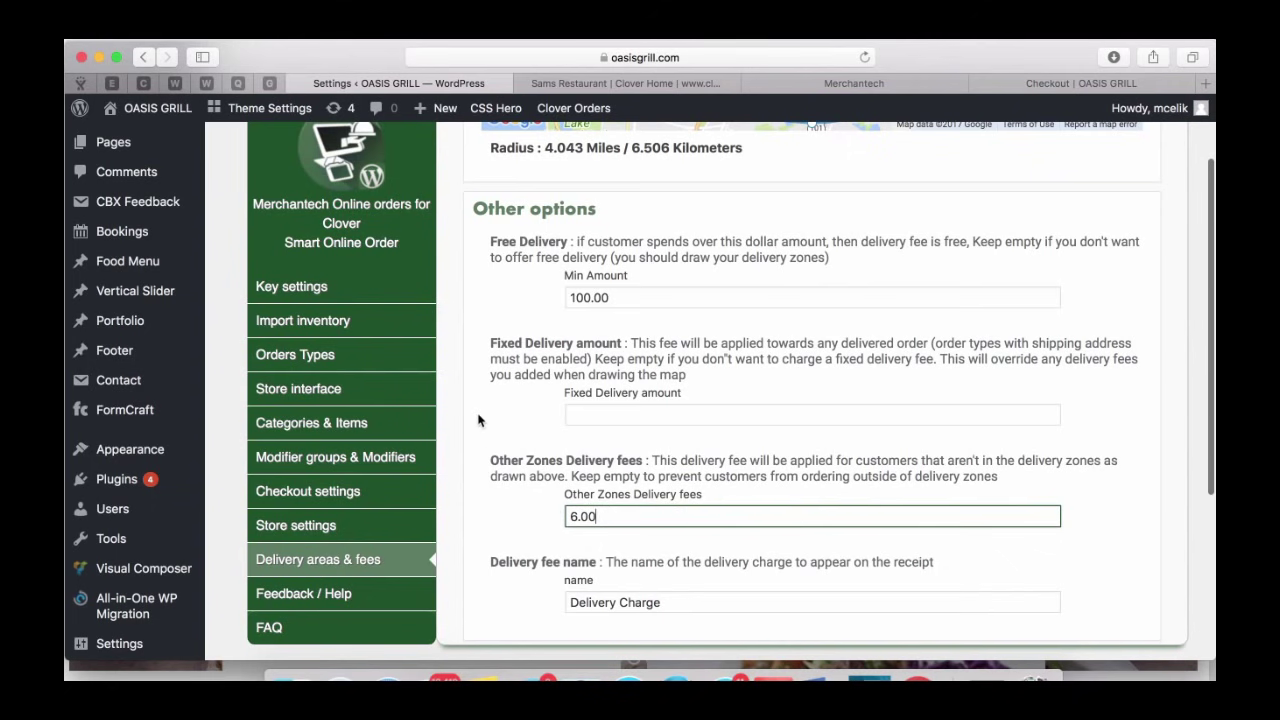
pyautogui.scroll(-2, 484, 450)
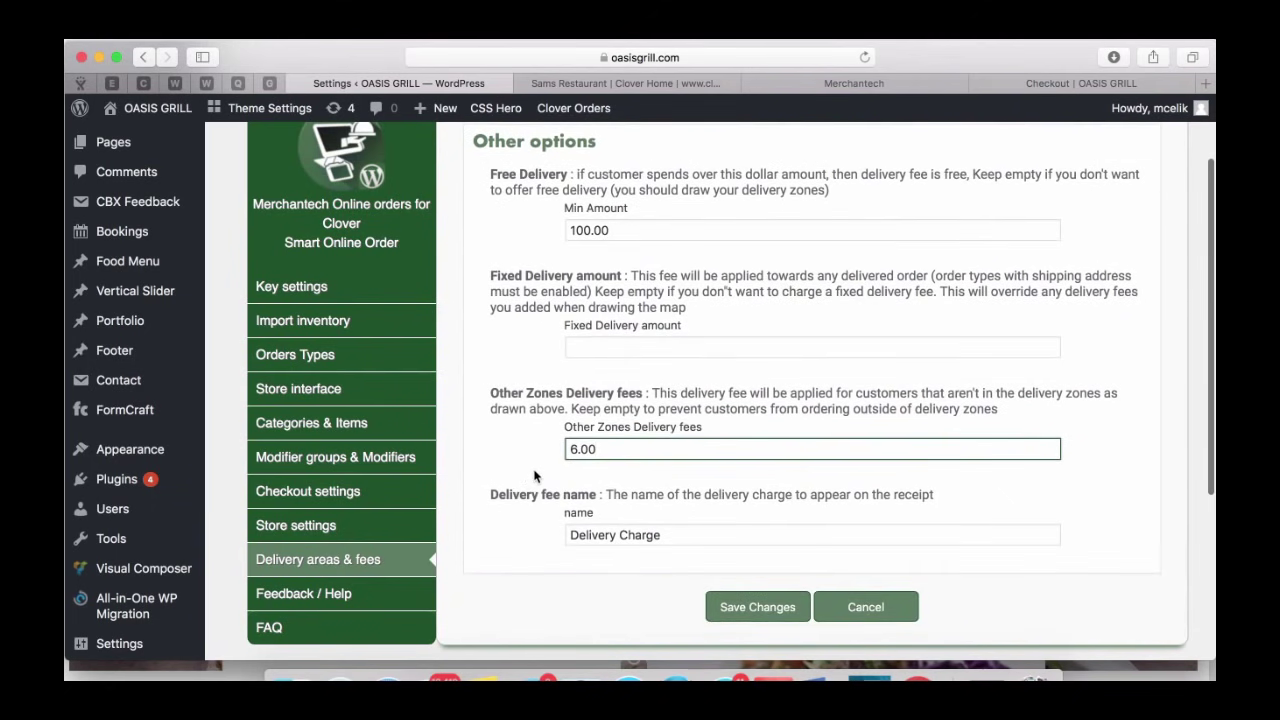
pyautogui.scroll(-1, 601, 449)
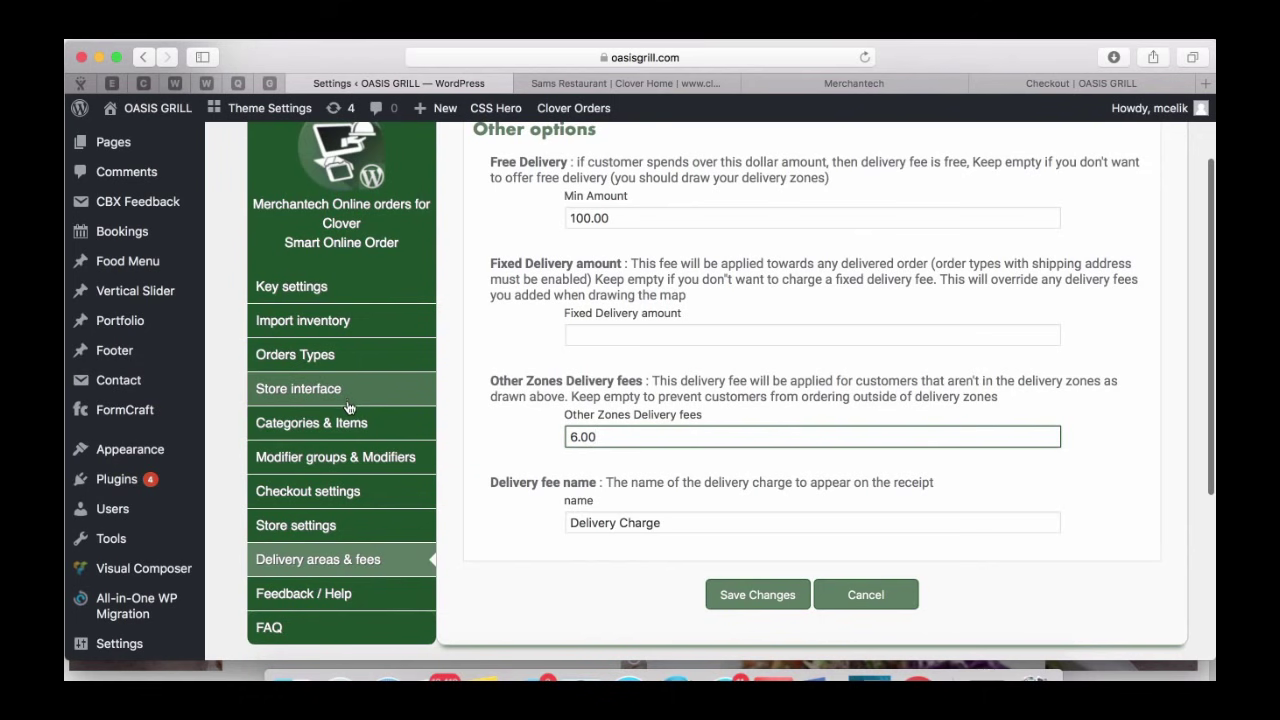
# - Disable customer special instructions in the plugin's checkout settings
pyautogui.click(343, 495)
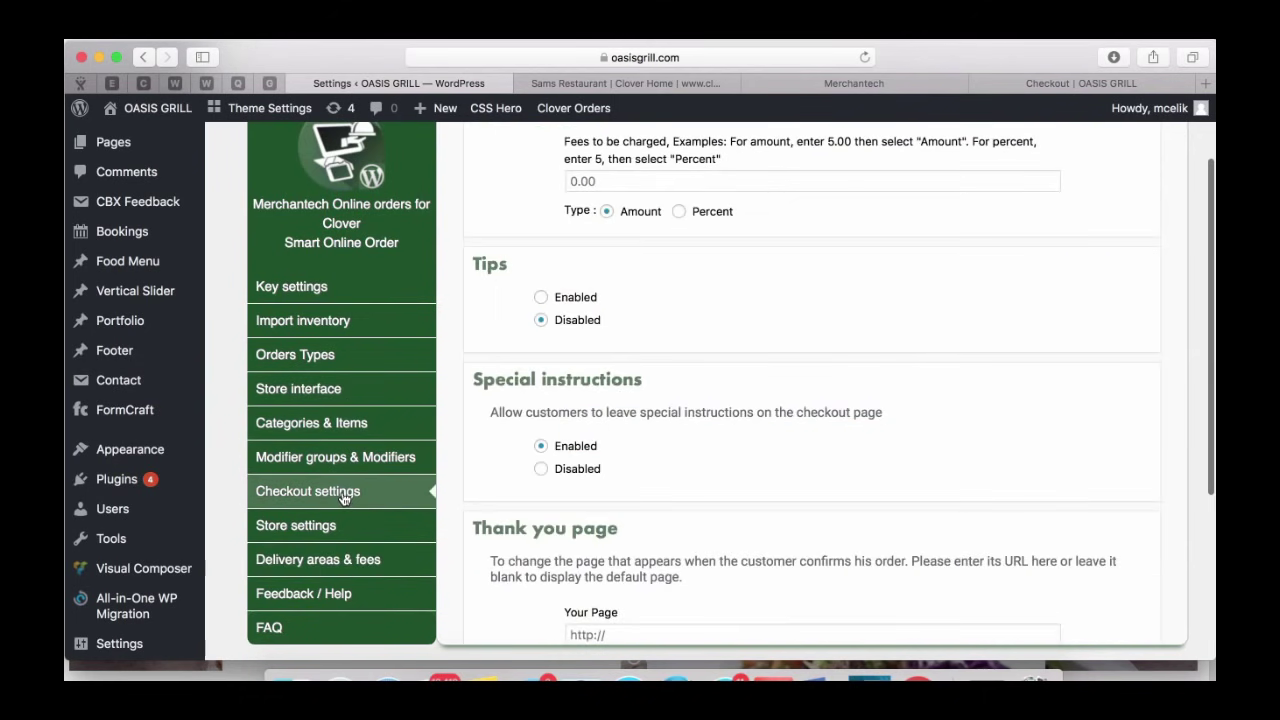
pyautogui.scroll(2, 466, 332)
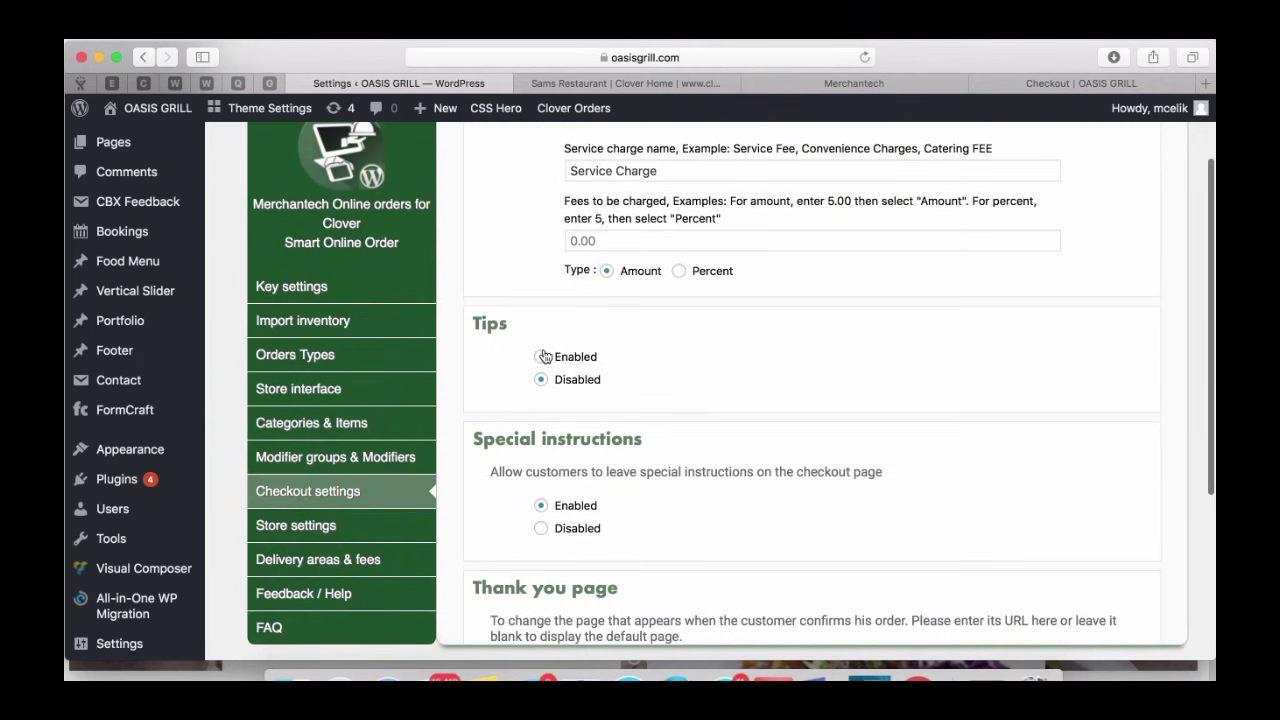
pyautogui.scroll(-4, 503, 426)
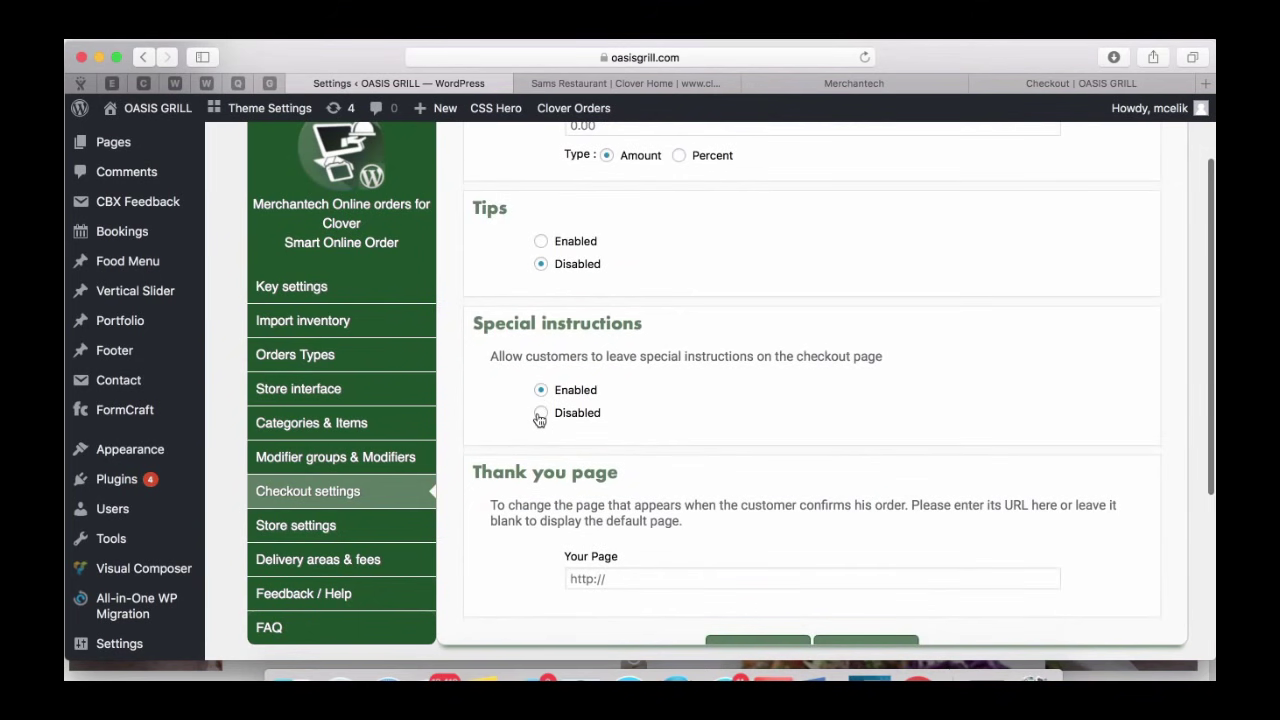
pyautogui.click(540, 414)
# - View the special instructions box on the site's checkout page, and return to the plugin's checkout settings
pyautogui.click(1035, 83)
pyautogui.scroll(-8, 686, 423)
pyautogui.click(418, 435)
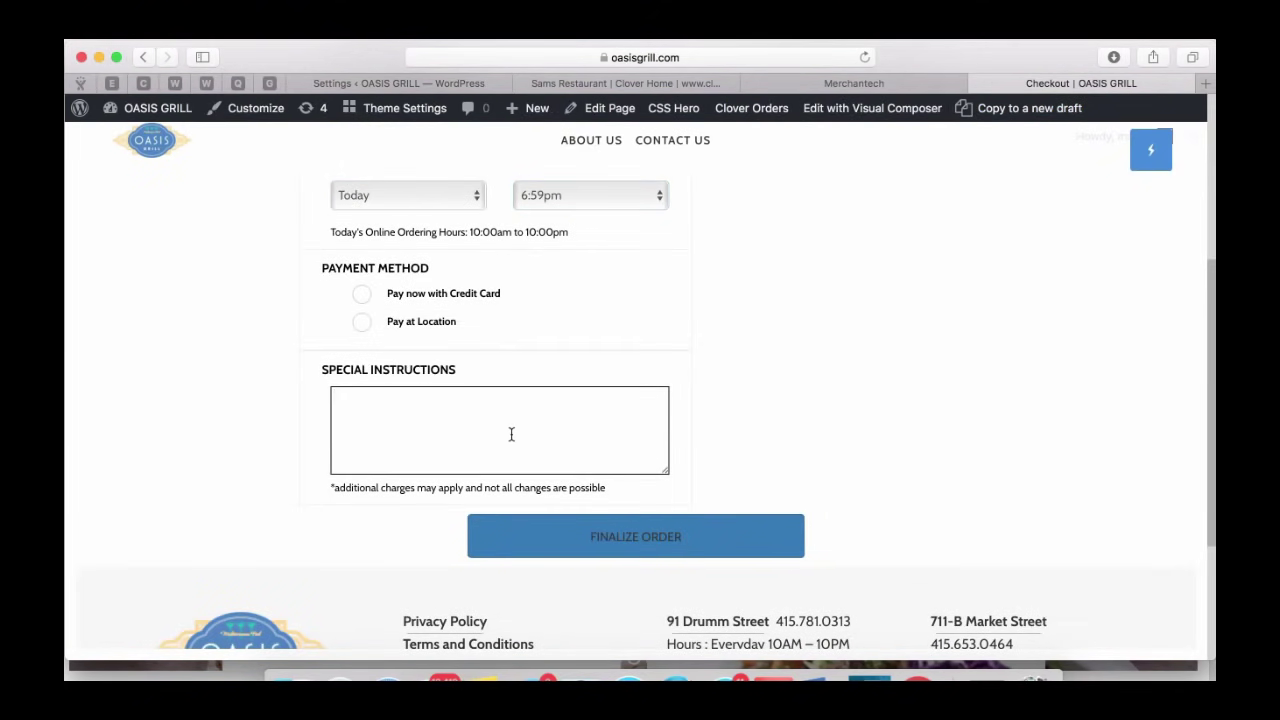
pyautogui.click(466, 85)
pyautogui.scroll(-2, 550, 470)
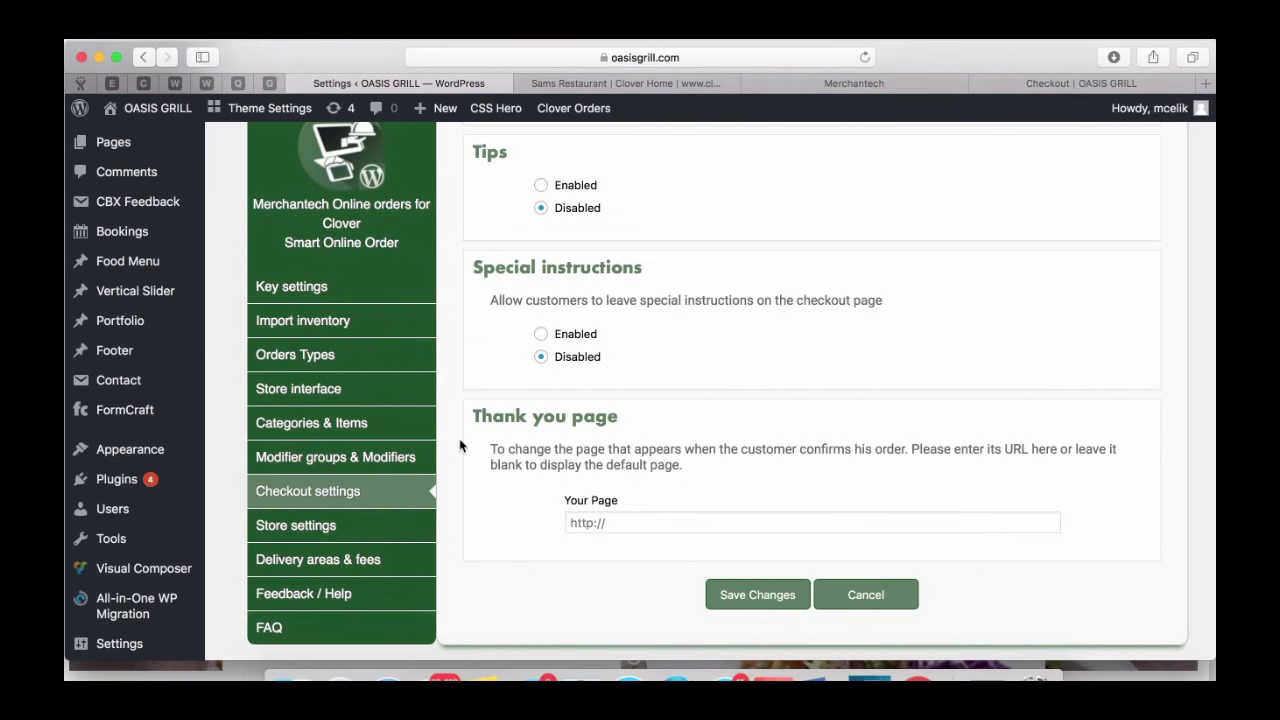
# - Review the store settings, including scheduled orders, store pages, custom CSS and custom JavaScript
pyautogui.scroll(-1, 460, 446)
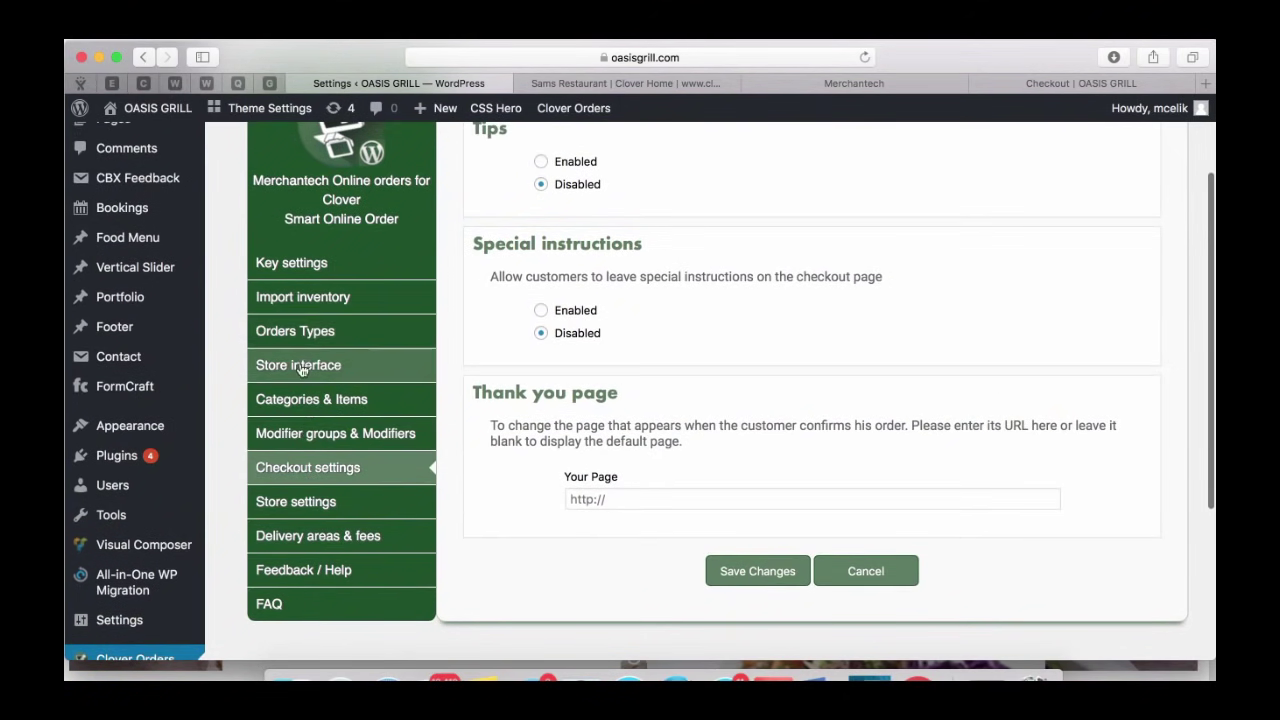
pyautogui.click(300, 502)
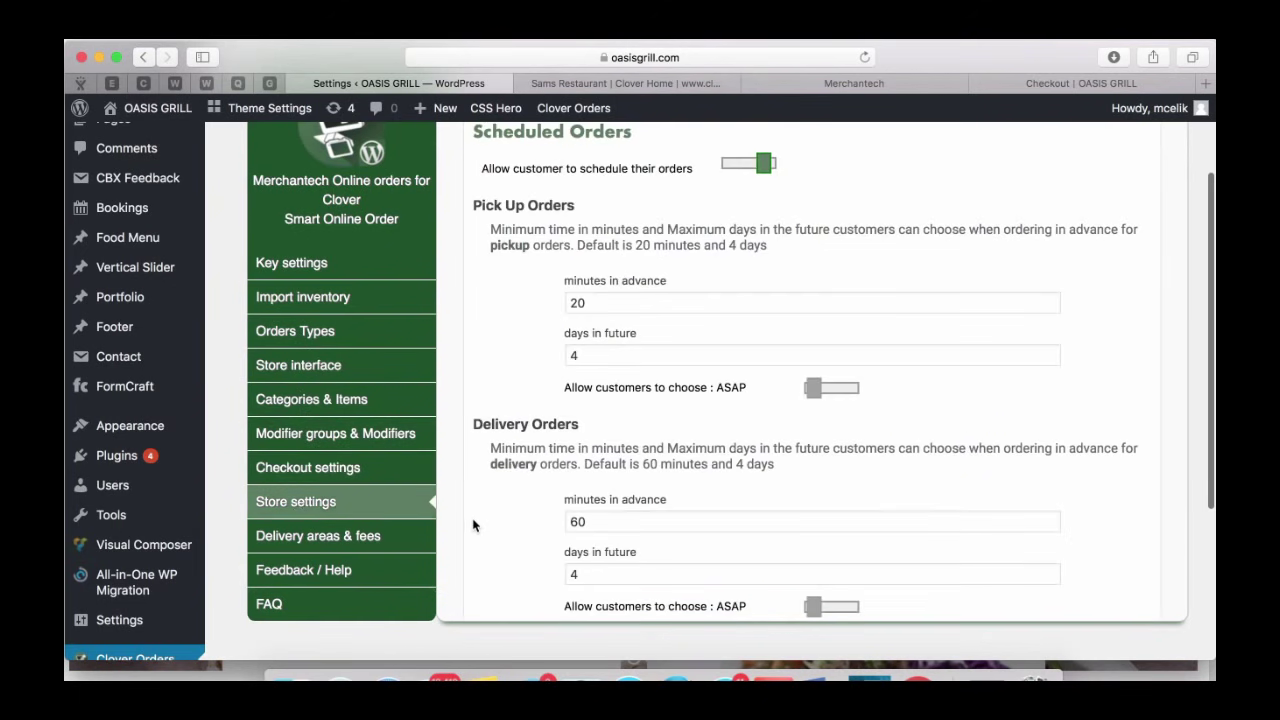
pyautogui.scroll(-3, 473, 524)
pyautogui.scroll(-5, 473, 524)
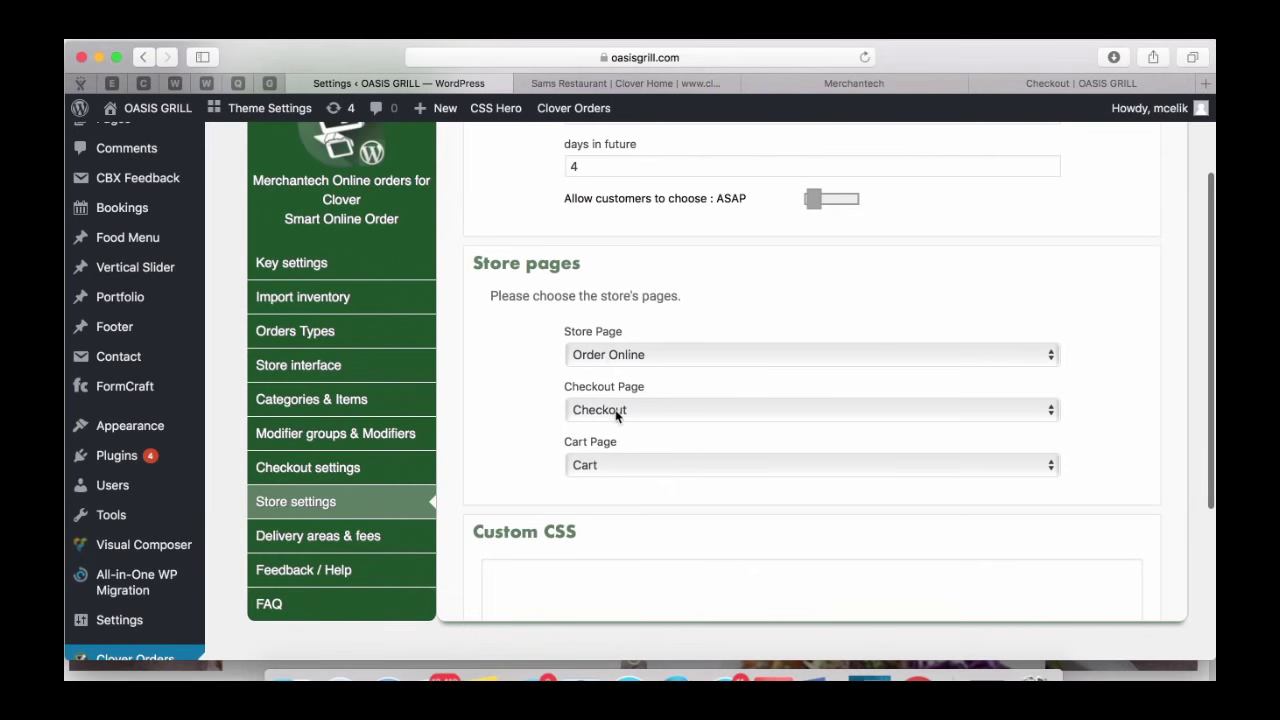
pyautogui.scroll(-4, 509, 453)
pyautogui.scroll(-6, 509, 453)
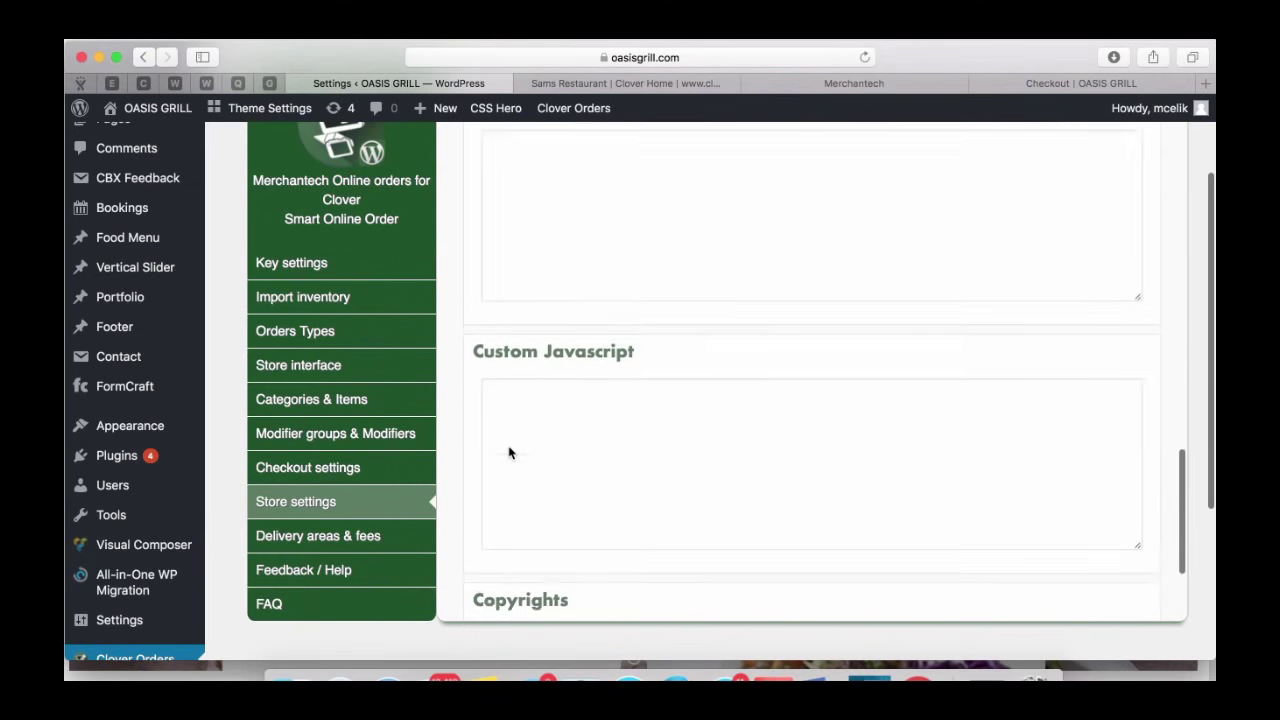
pyautogui.scroll(10, 508, 447)
pyautogui.scroll(8, 466, 360)
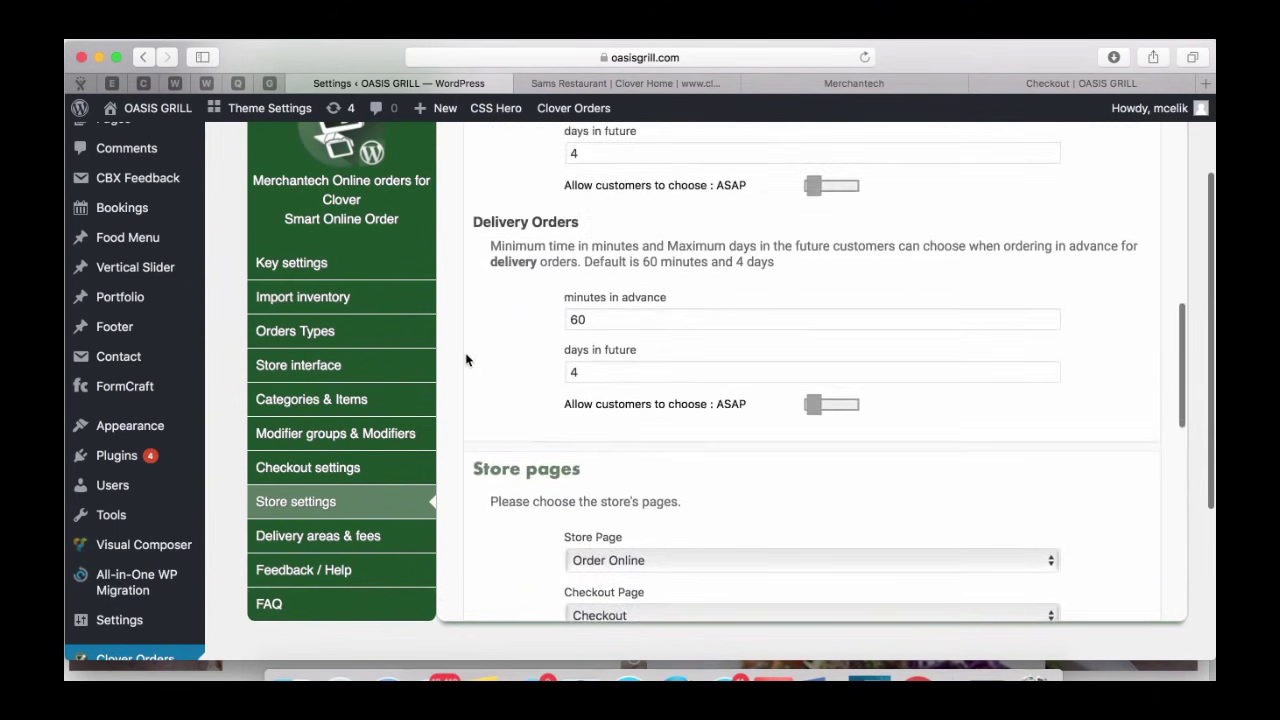
pyautogui.scroll(-13, 466, 360)
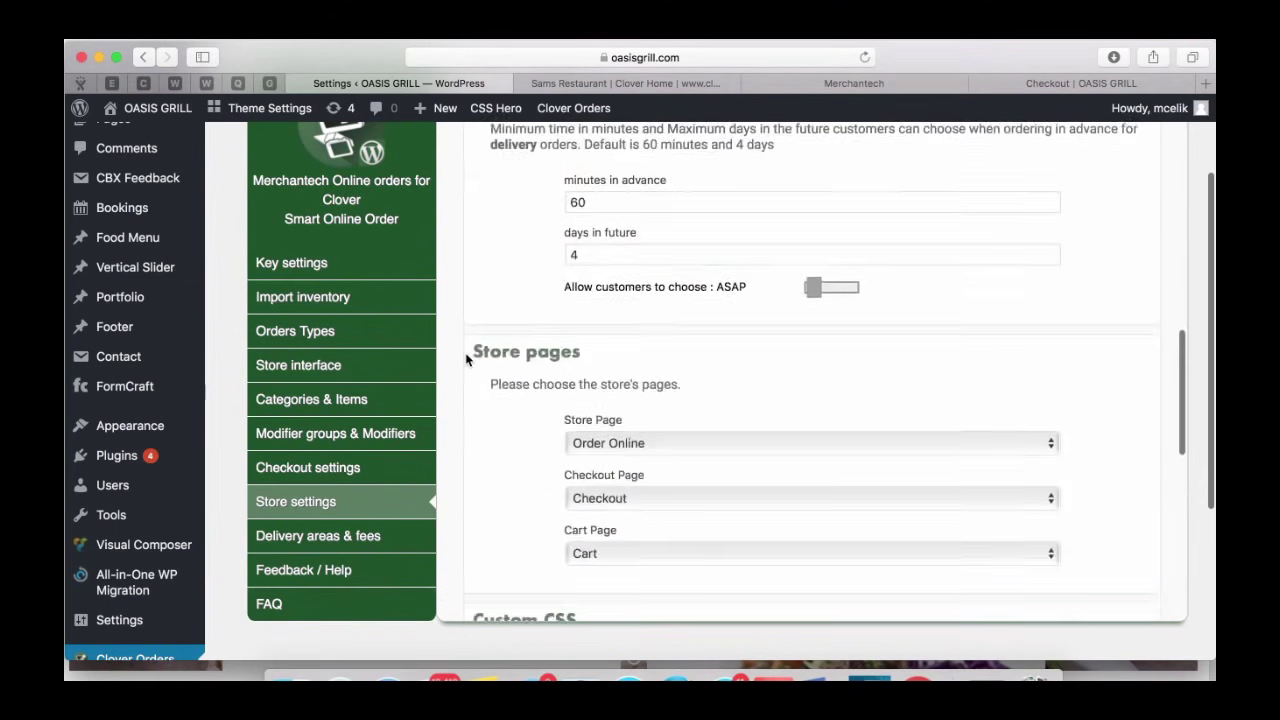
# - Open the store interface settings and review the customization options for Store interface 4
pyautogui.click(352, 447)
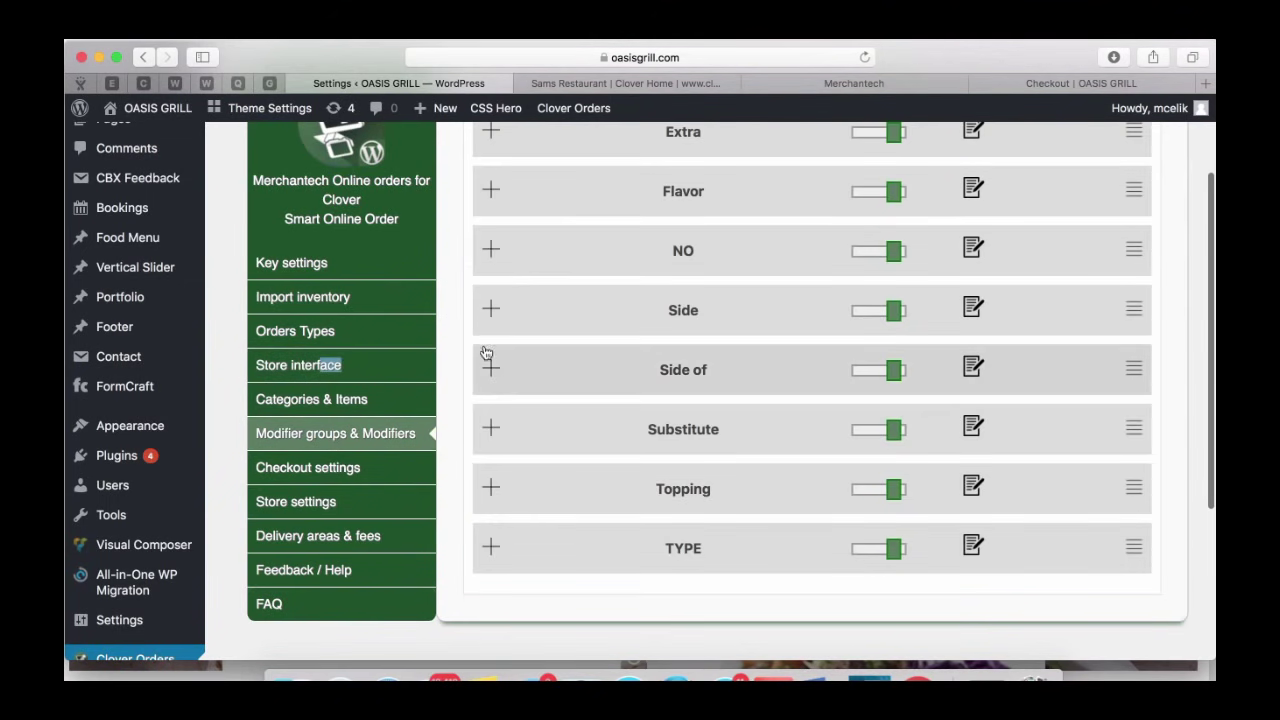
pyautogui.click(326, 365)
pyautogui.scroll(8, 530, 400)
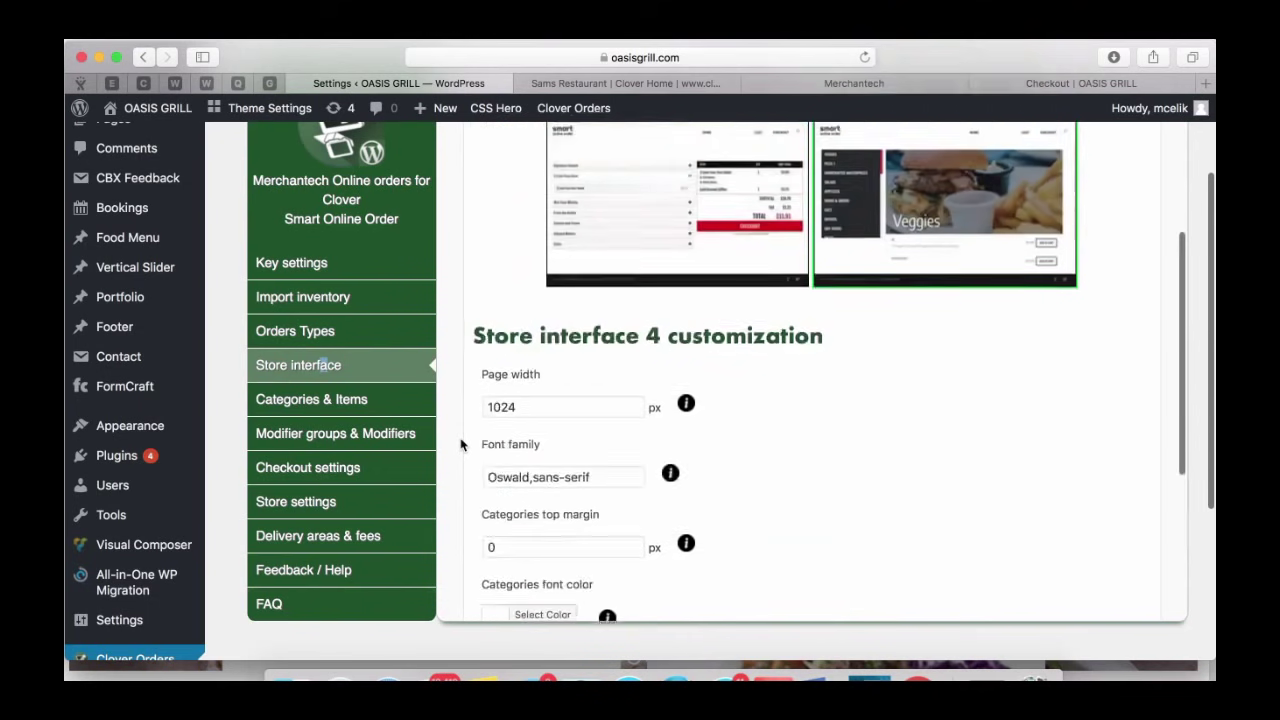
pyautogui.scroll(-3, 874, 381)
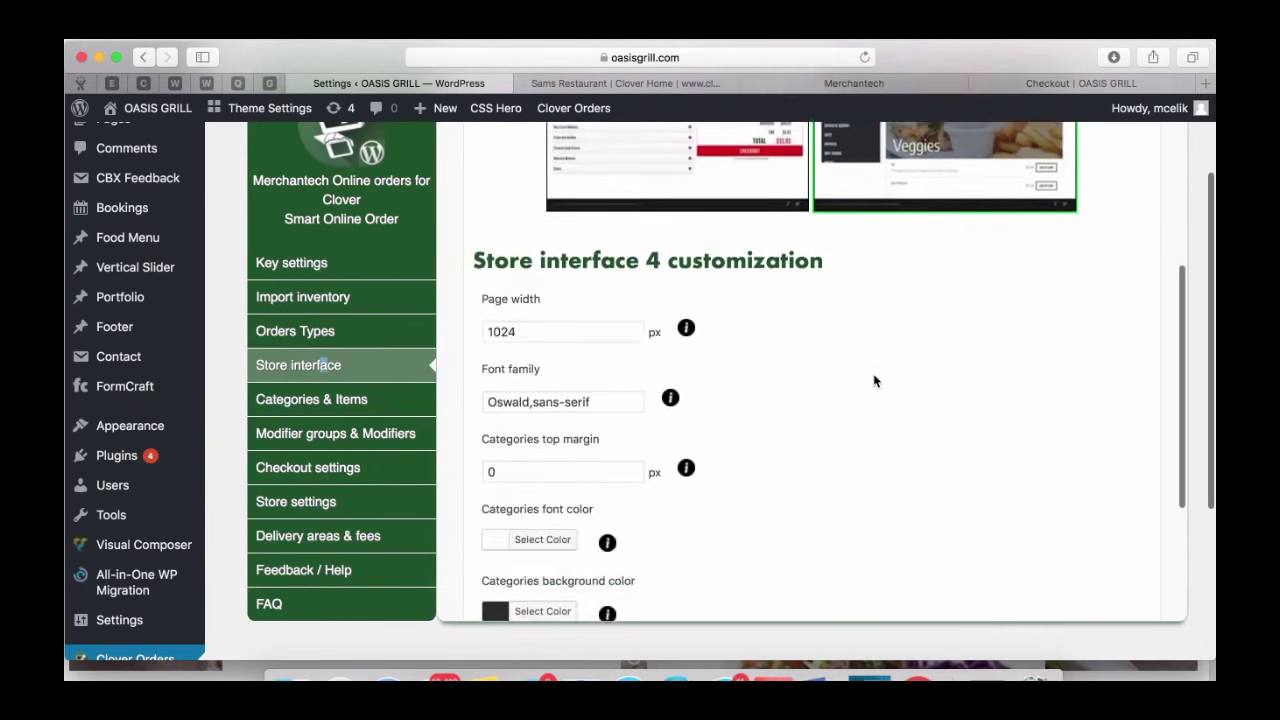
pyautogui.scroll(-2, 714, 391)
pyautogui.scroll(-3, 712, 425)
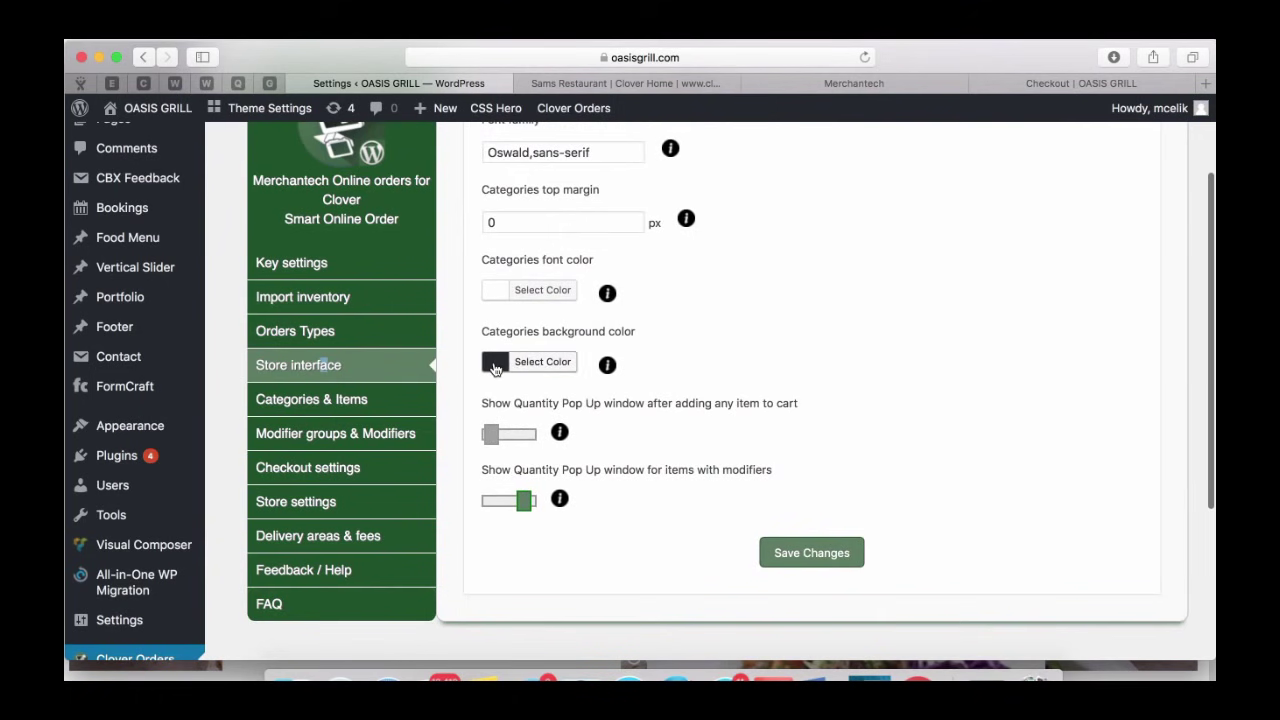
# - Set the categories background color of Store interface 4 to blue #273cf7 and save the changes
pyautogui.click(495, 366)
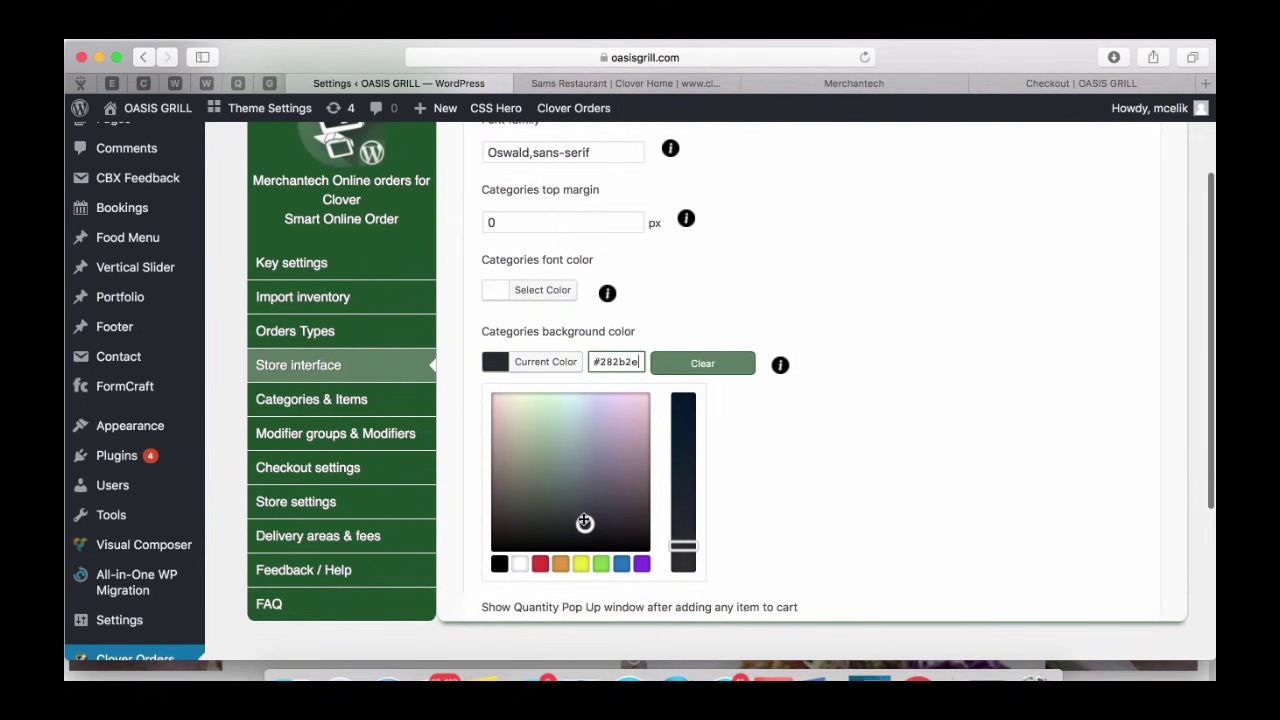
pyautogui.click(622, 564)
pyautogui.moveTo(585, 428); pyautogui.dragTo(595, 399)
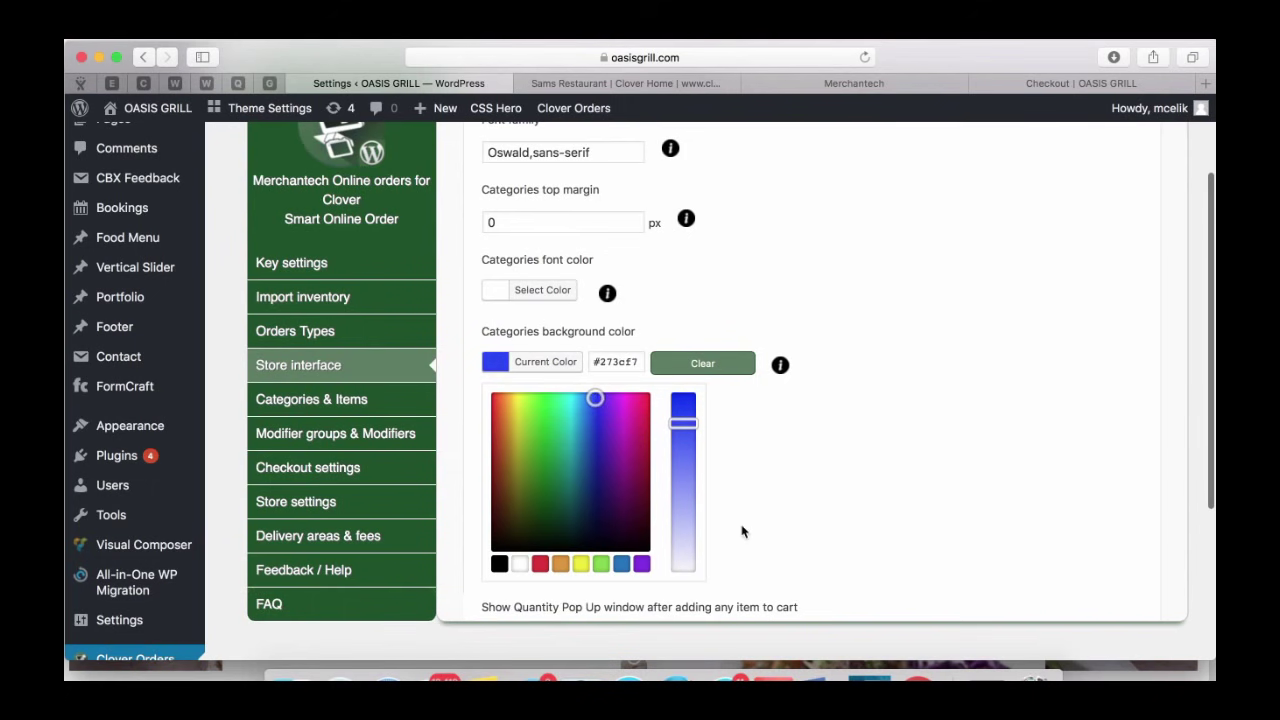
pyautogui.scroll(-2, 743, 529)
pyautogui.scroll(-2, 742, 531)
pyautogui.click(786, 558)
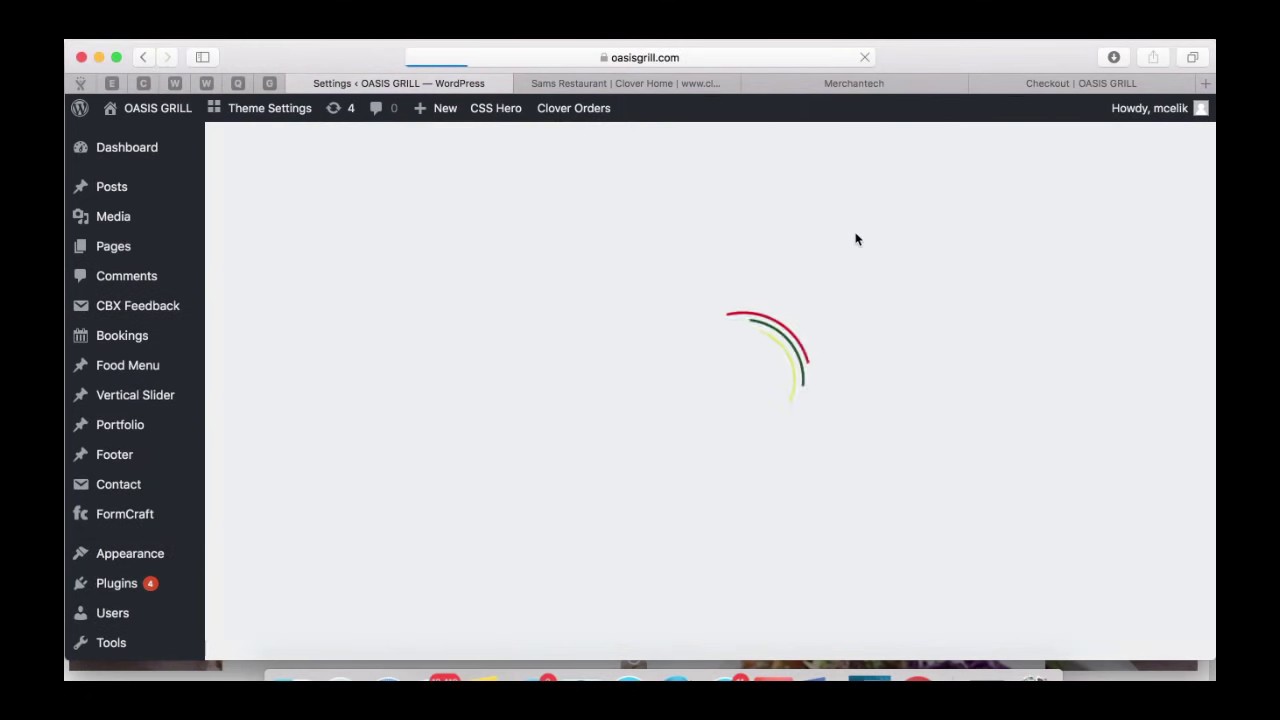
# - Open the site's online ordering page in place of the checkout page and examine the category list, category headers and menu items
pyautogui.click(1050, 82)
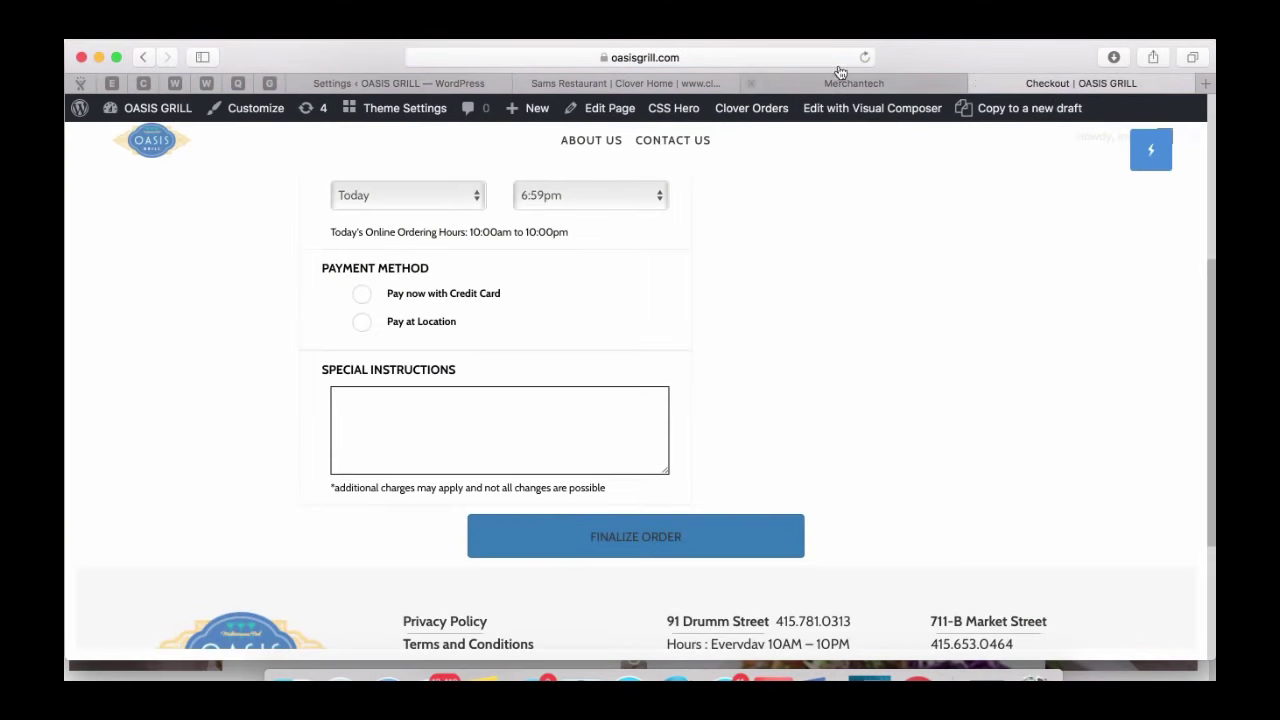
pyautogui.scroll(1, 762, 283)
pyautogui.scroll(5, 762, 283)
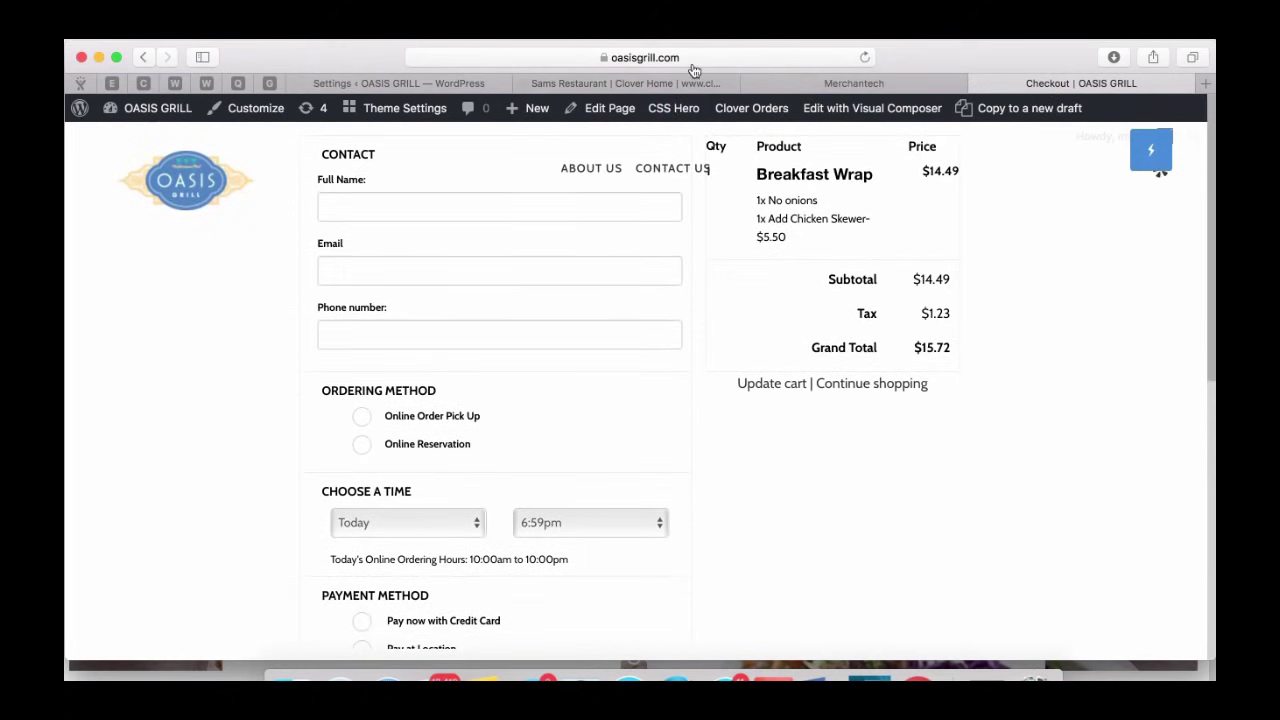
pyautogui.click(692, 57)
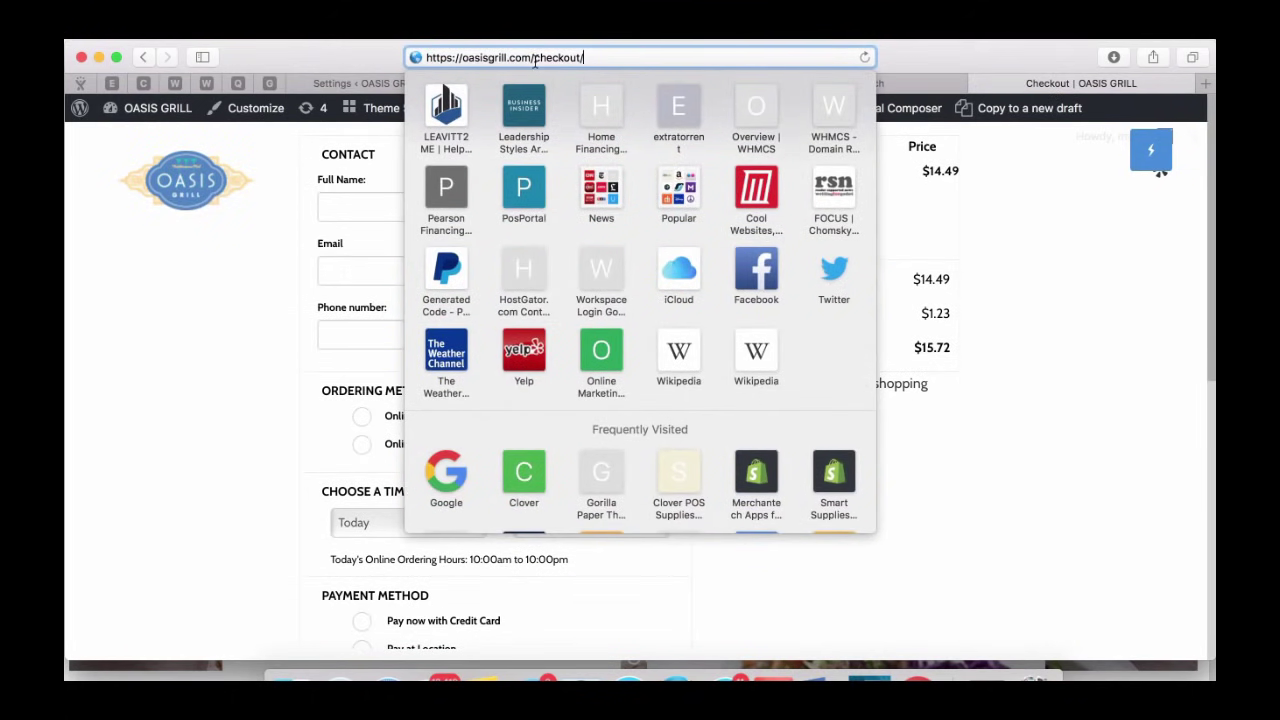
pyautogui.press('Return')
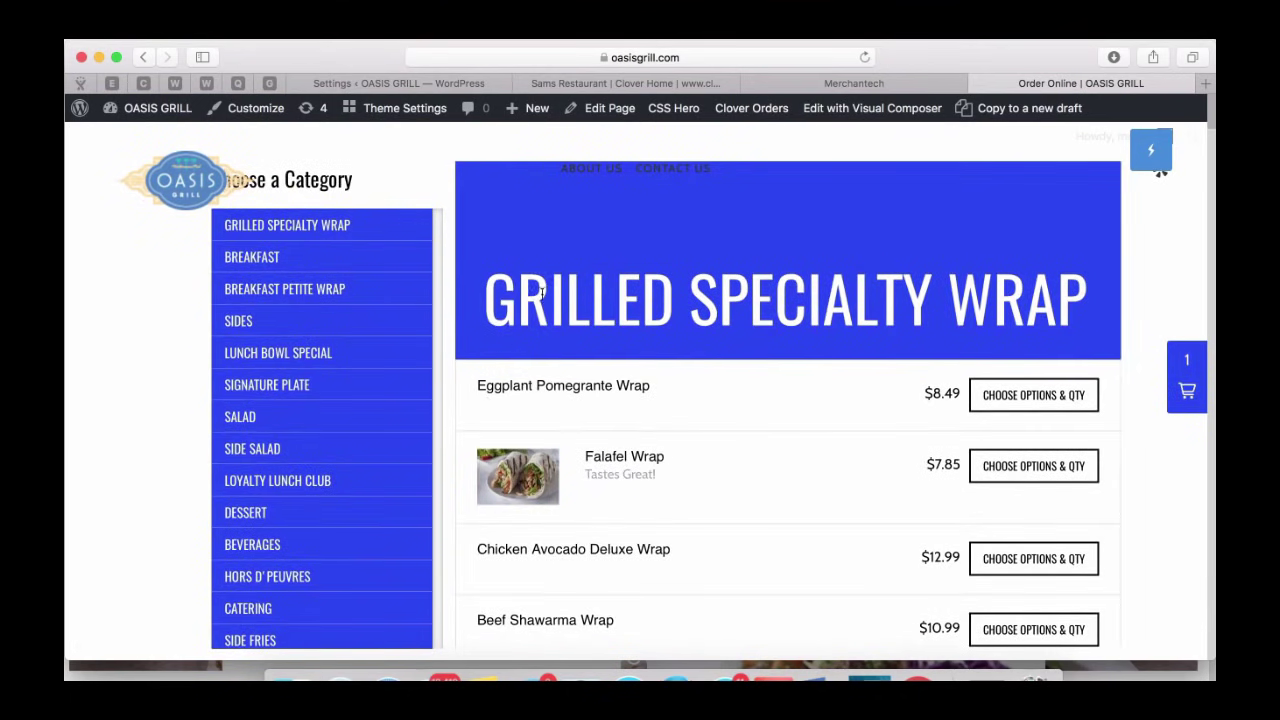
pyautogui.scroll(-10, 633, 253)
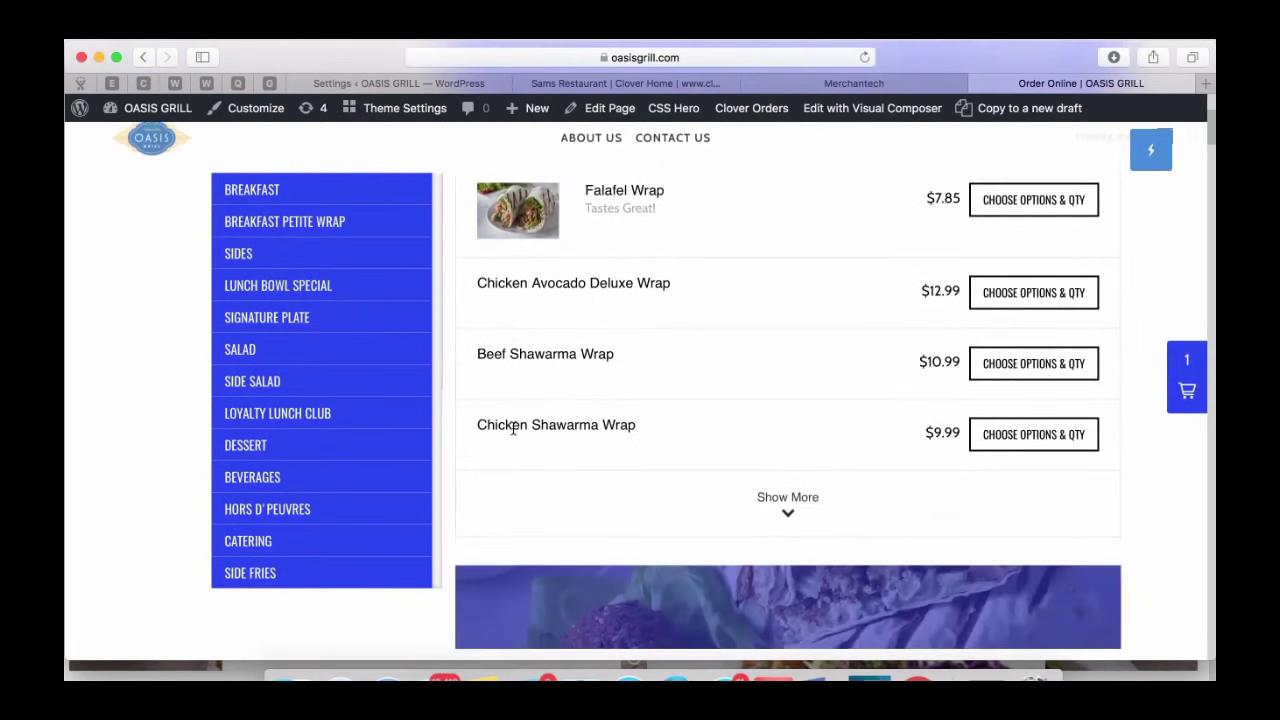
pyautogui.scroll(-5, 513, 428)
pyautogui.scroll(14, 523, 486)
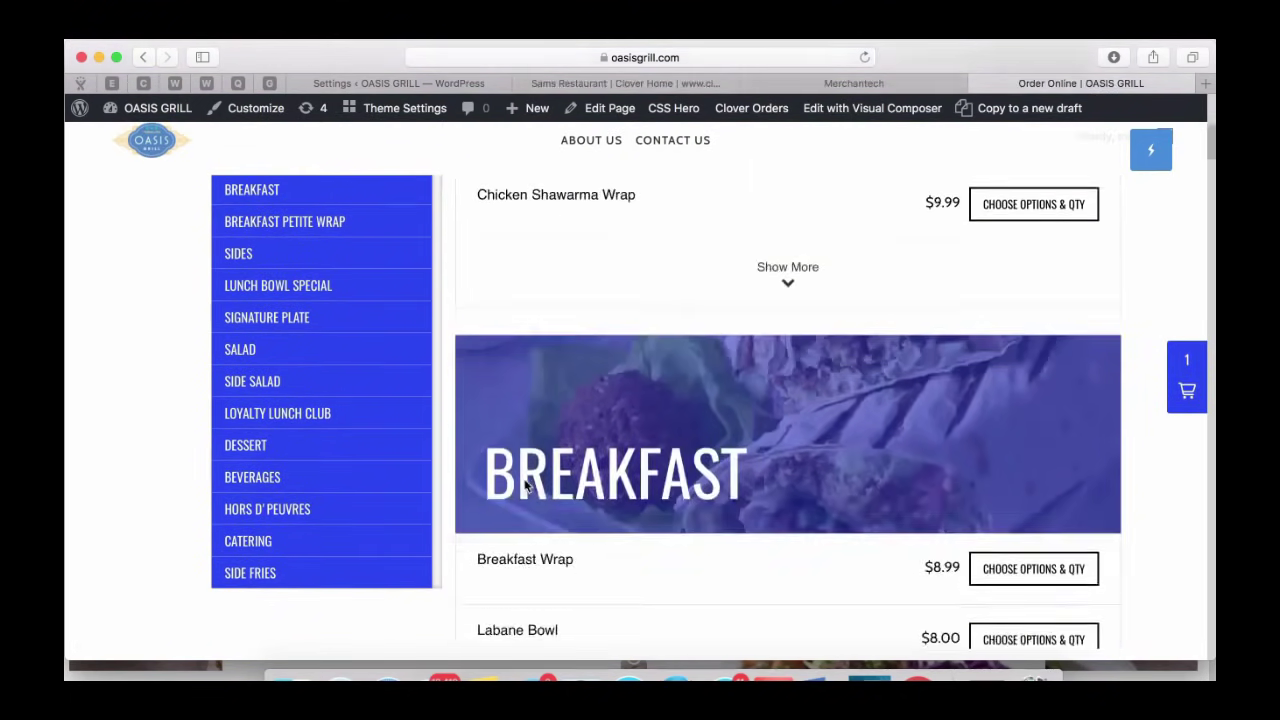
pyautogui.scroll(-14, 524, 486)
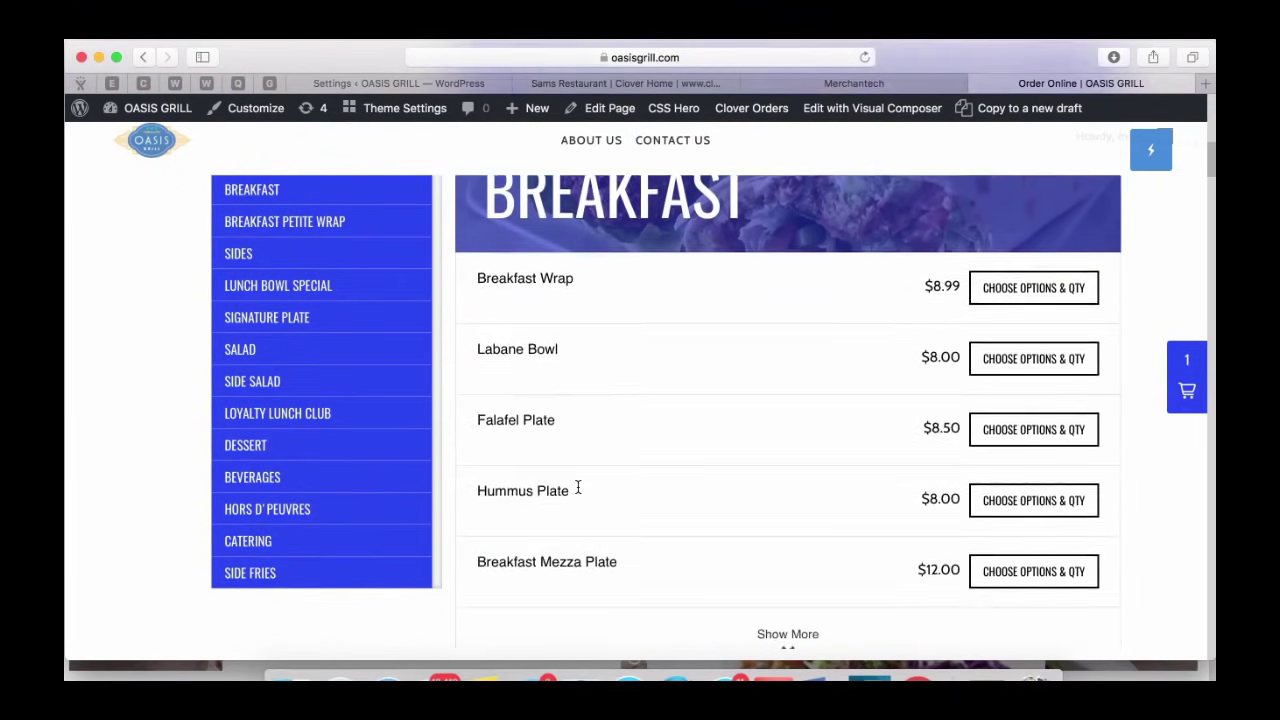
pyautogui.scroll(4, 574, 490)
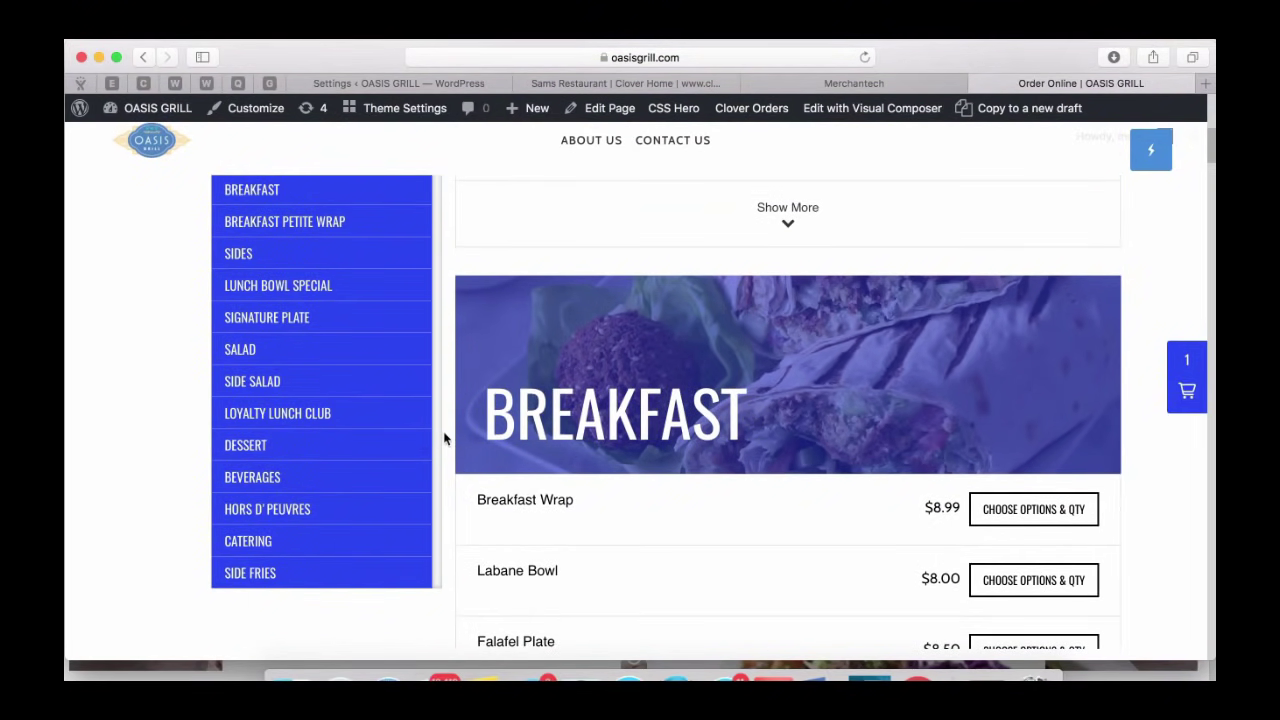
pyautogui.scroll(8, 443, 437)
pyautogui.scroll(-5, 436, 484)
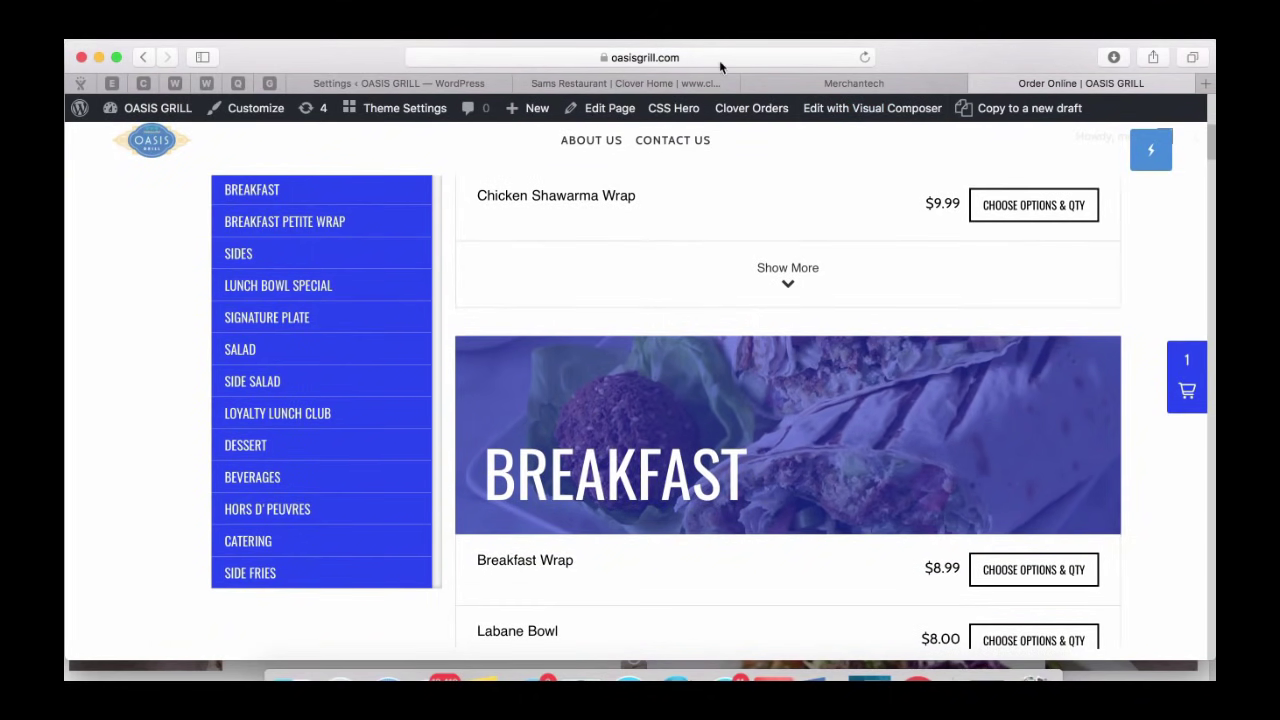
# - Return to the plugin's WordPress settings and review the order notification and track stock options in the store settings
pyautogui.click(430, 83)
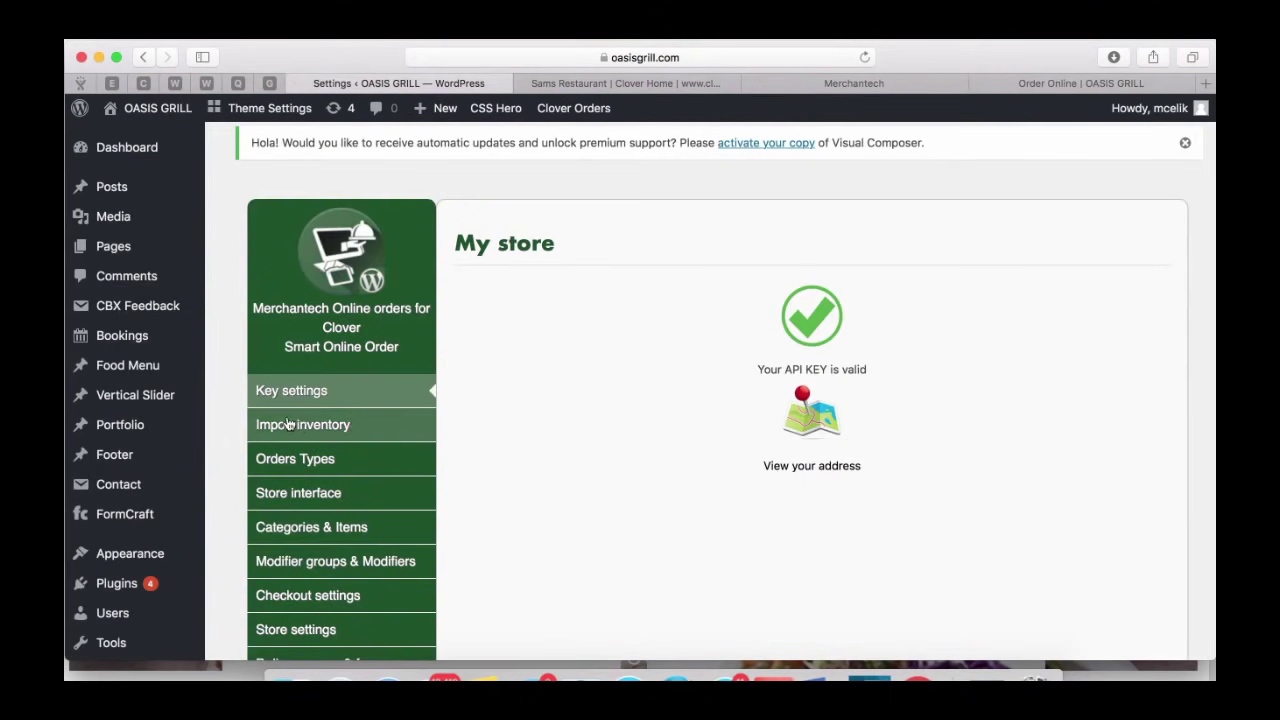
pyautogui.scroll(-3, 258, 508)
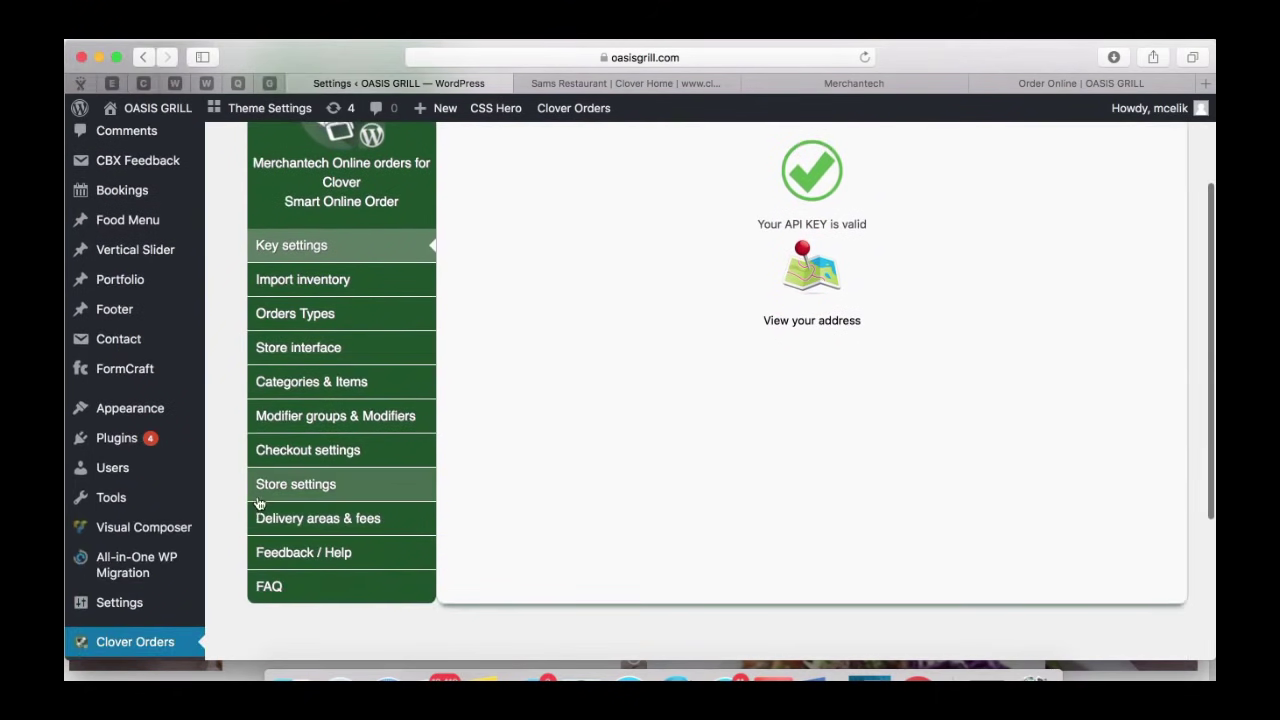
pyautogui.click(266, 518)
pyautogui.click(282, 492)
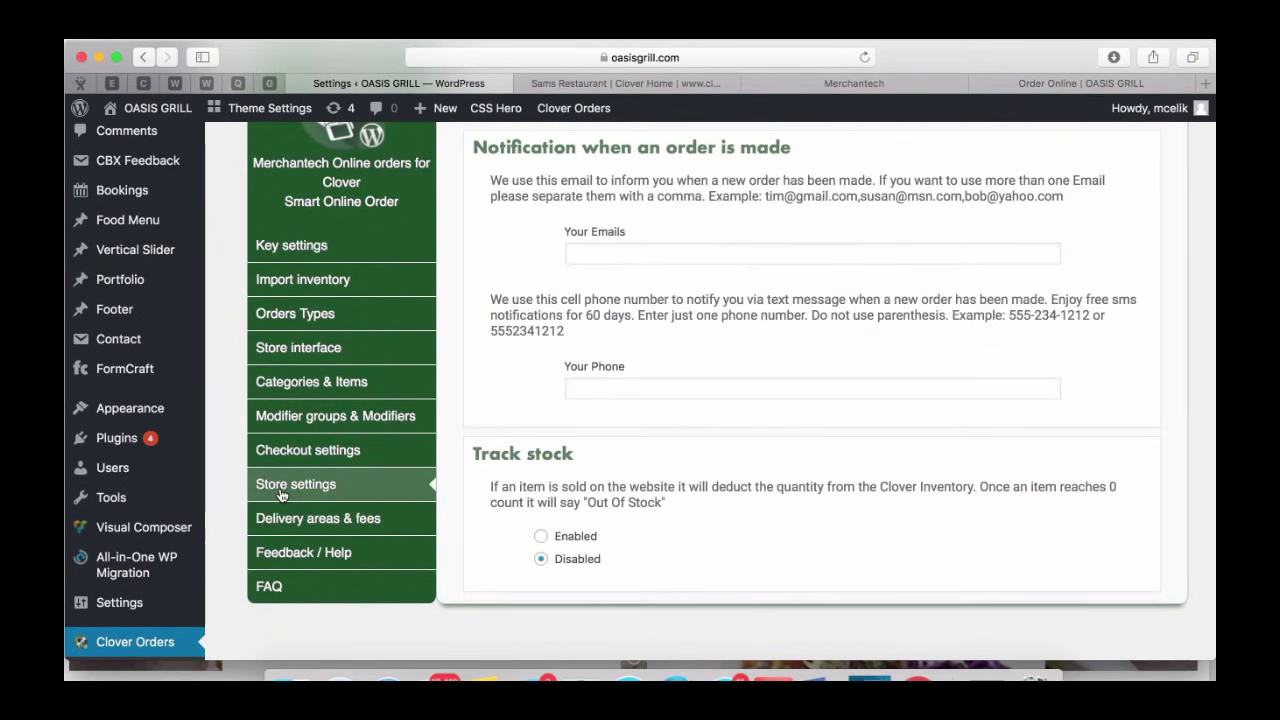
pyautogui.scroll(-2, 490, 490)
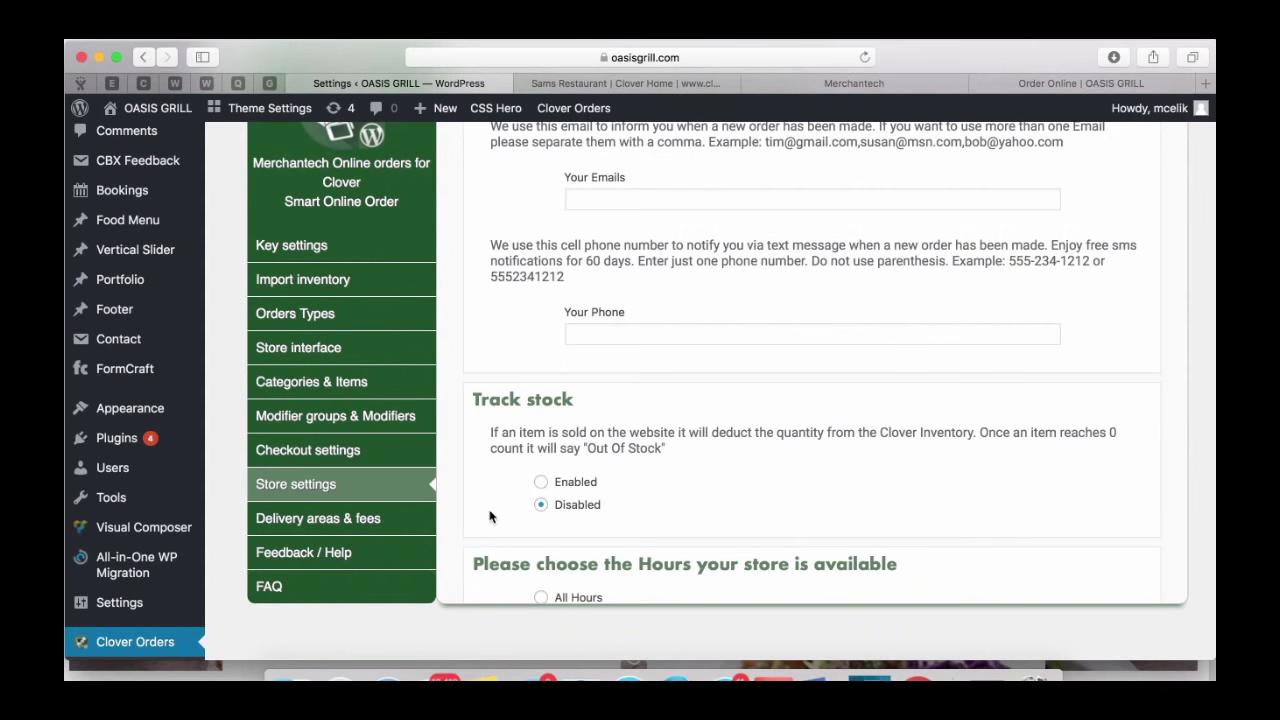
# - Switch to Google Chrome and open the Clover inventory setup to view the stock tracking options
pyautogui.click(917, 679)
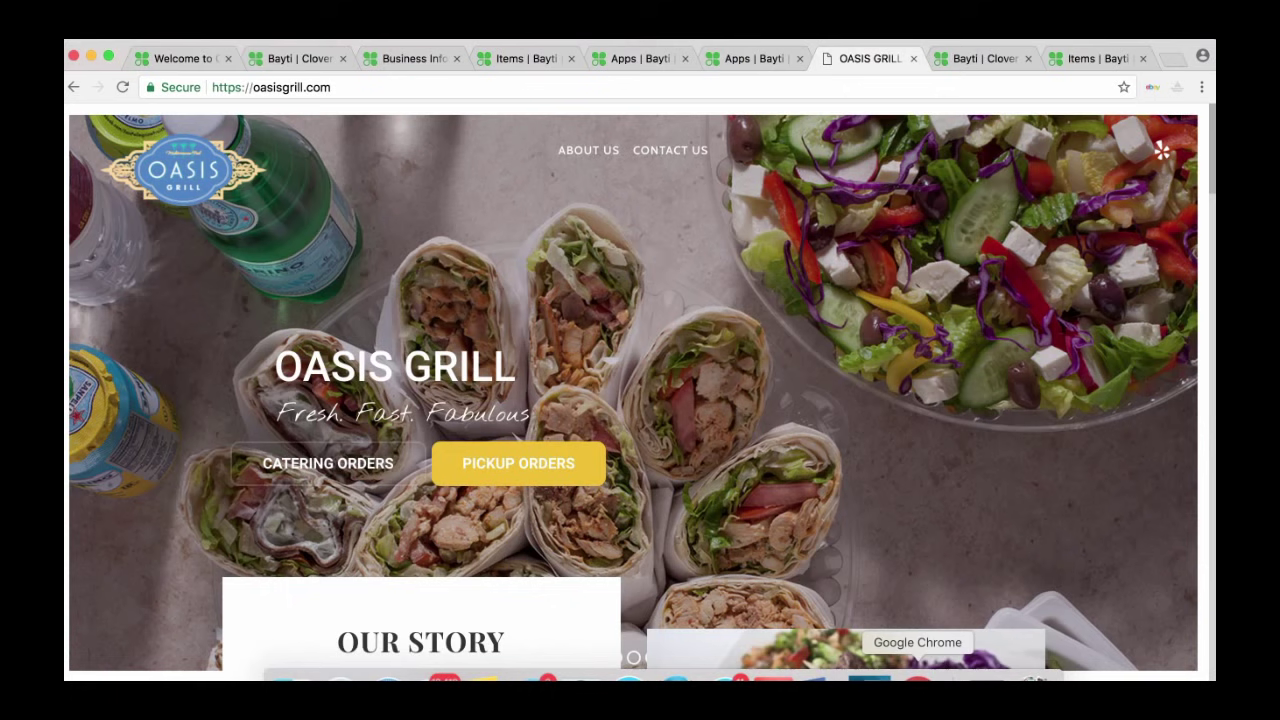
pyautogui.click(398, 60)
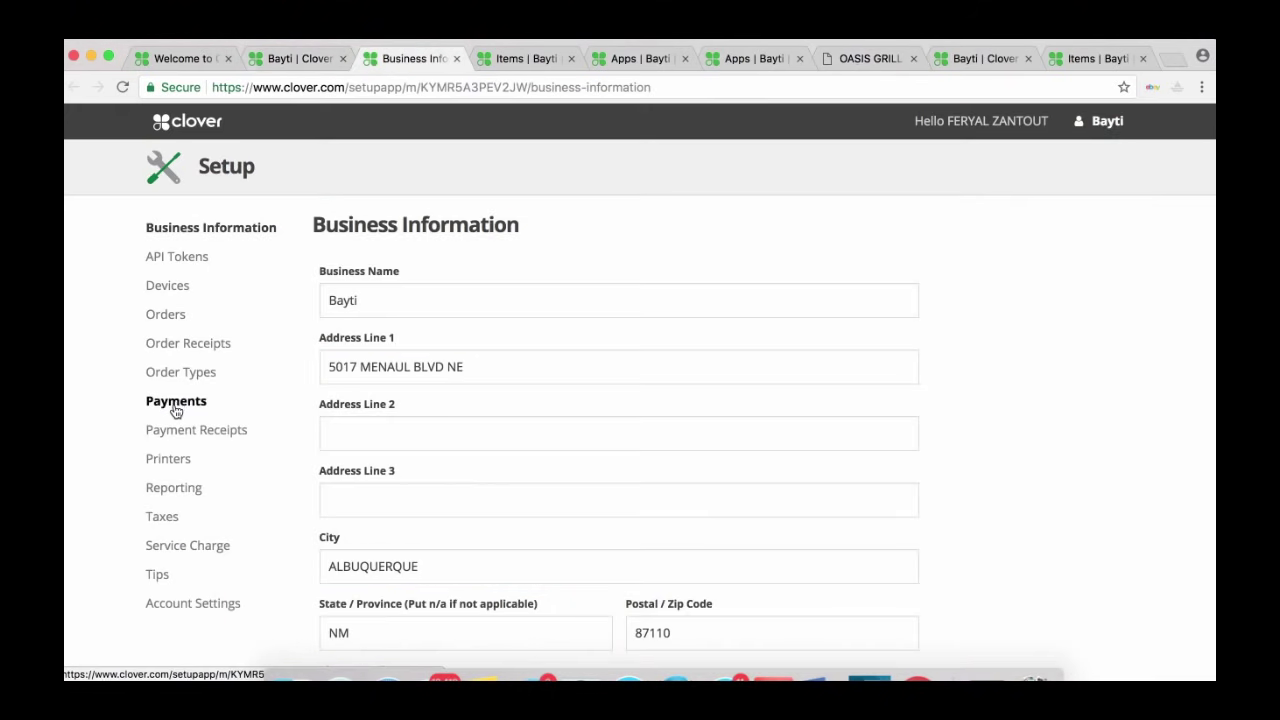
pyautogui.click(290, 60)
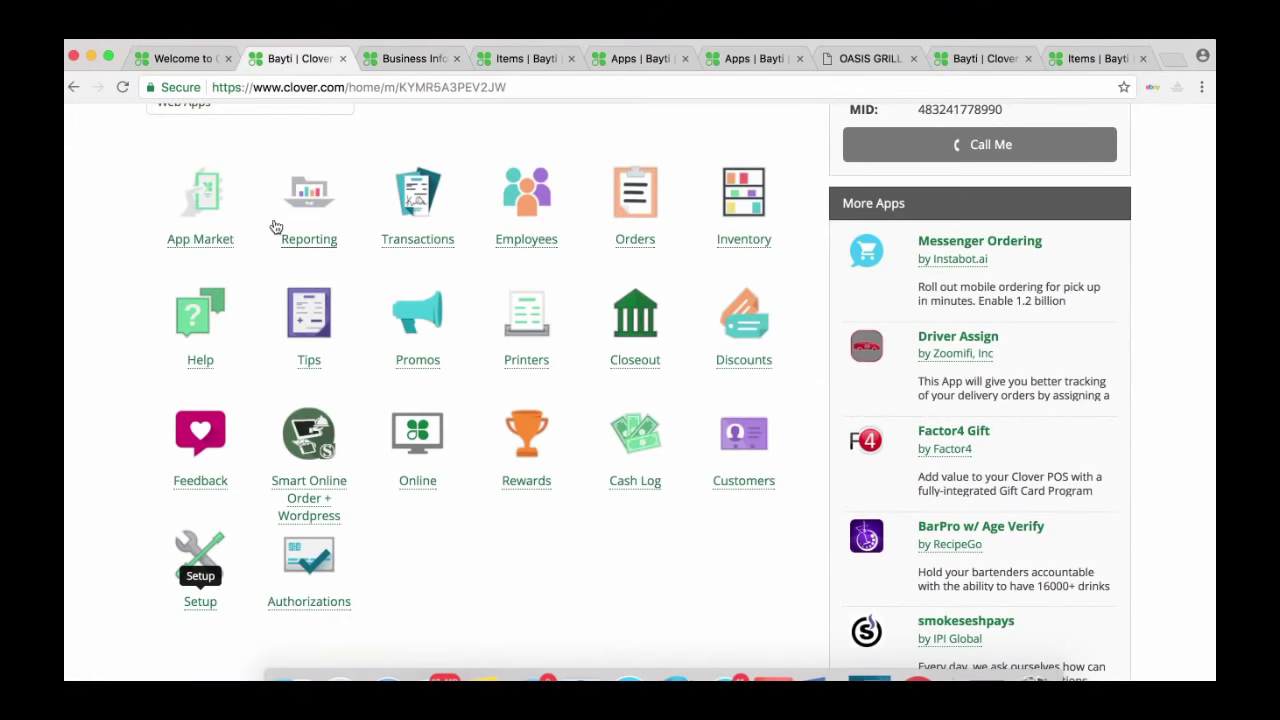
pyautogui.scroll(3, 272, 272)
pyautogui.scroll(-3, 300, 275)
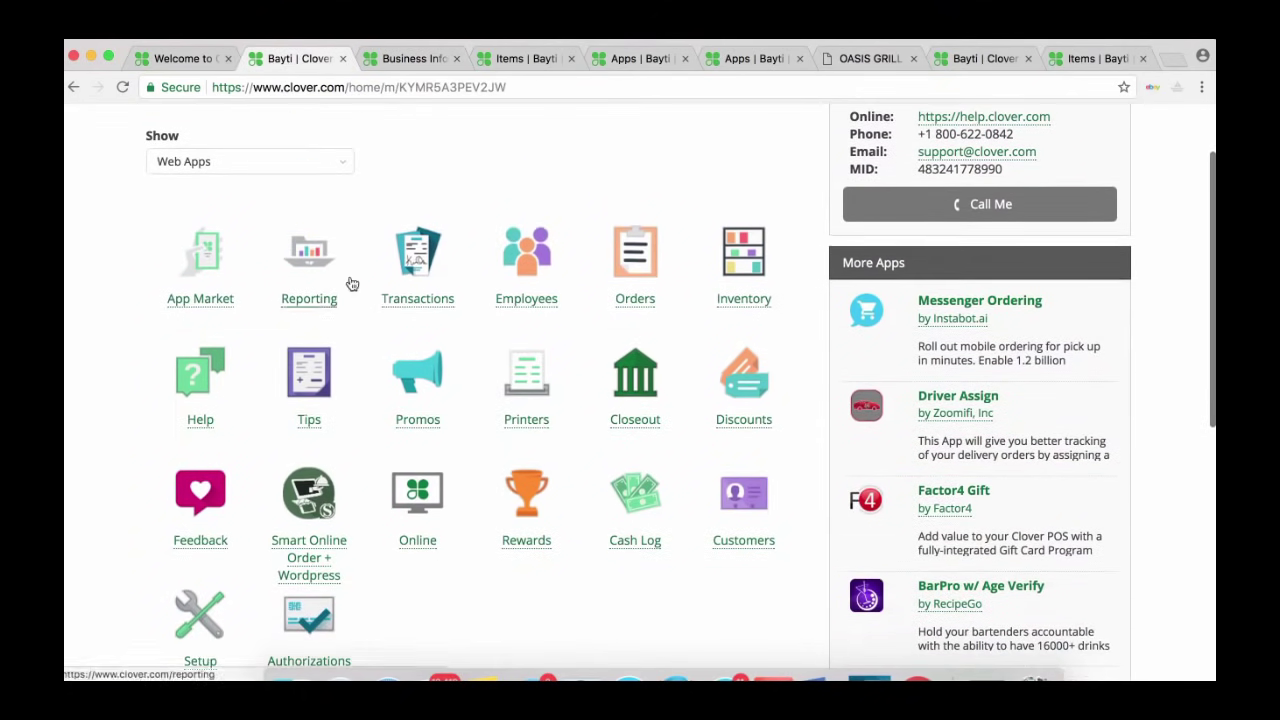
pyautogui.click(720, 308)
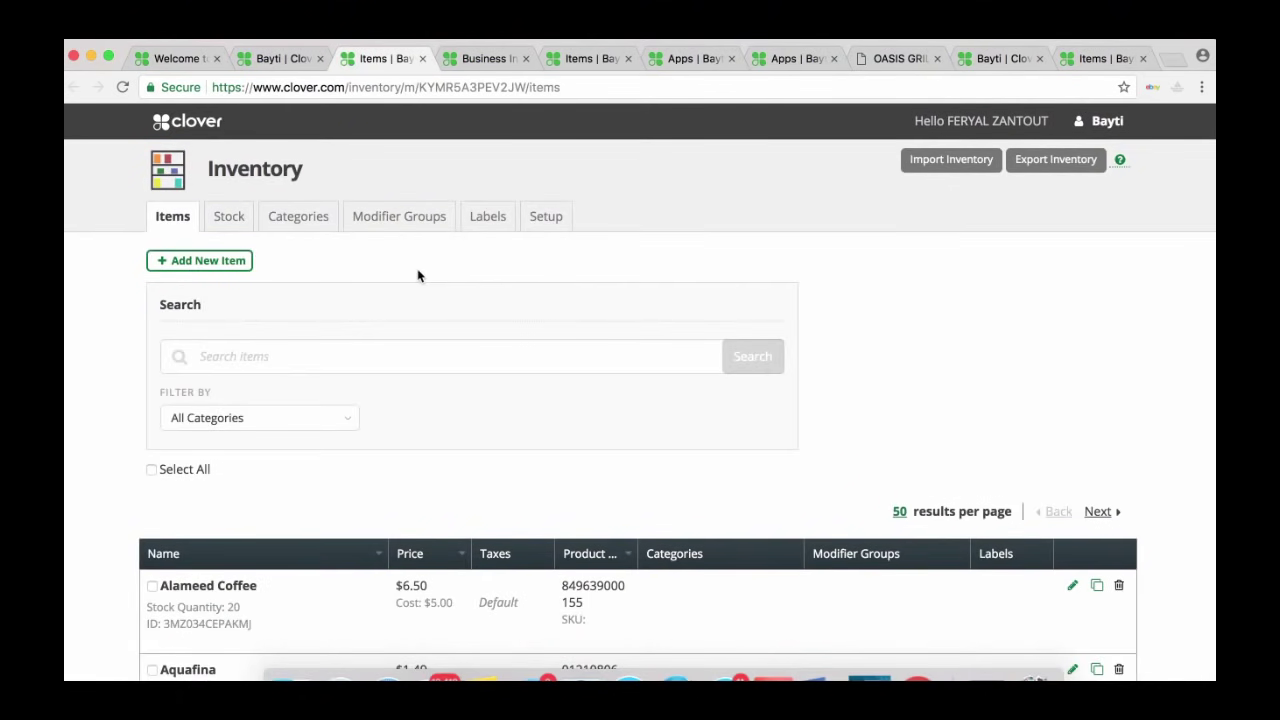
pyautogui.click(556, 221)
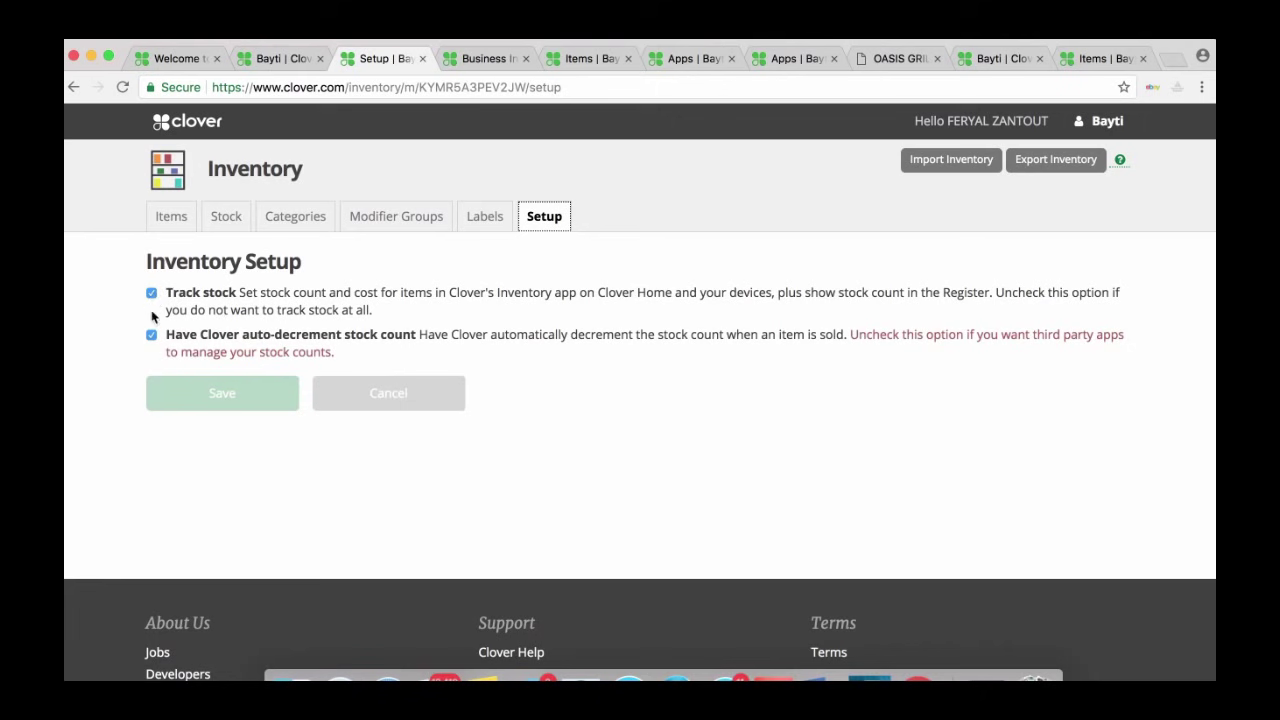
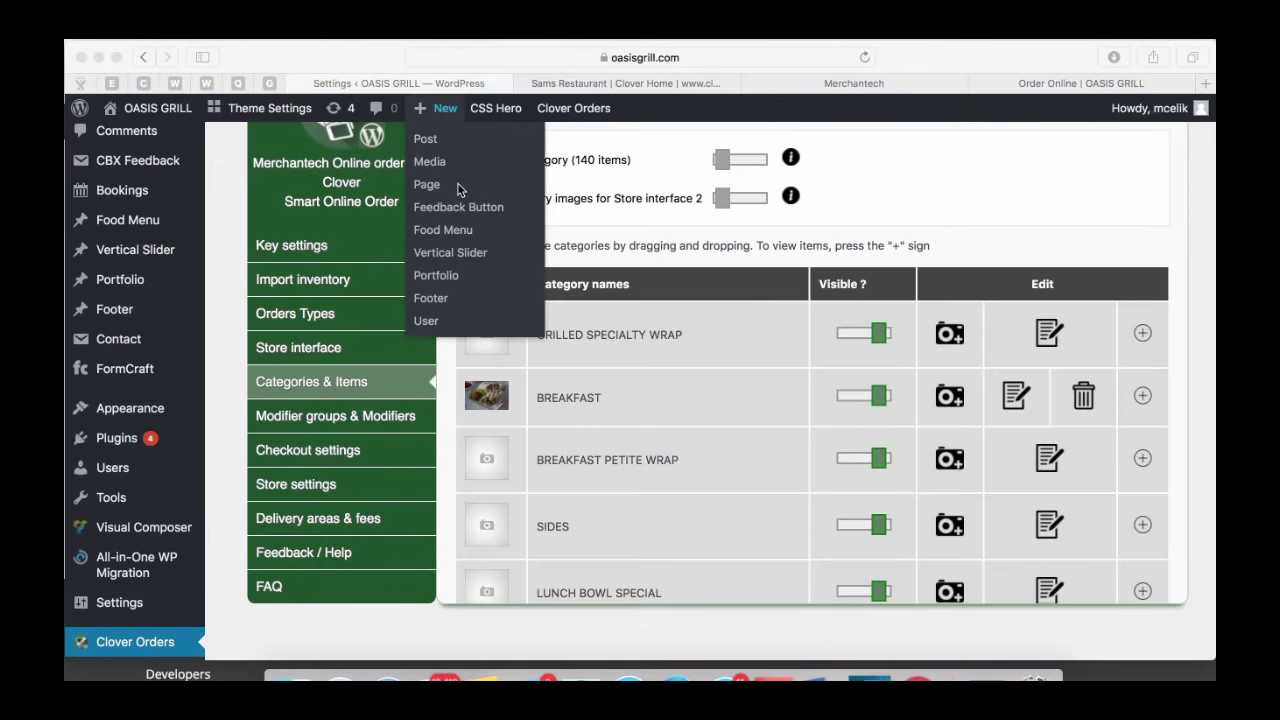
# - Choose Store interface 2 as the plugin's store interface, review its customization options and save the changes
pyautogui.scroll(3, 449, 228)
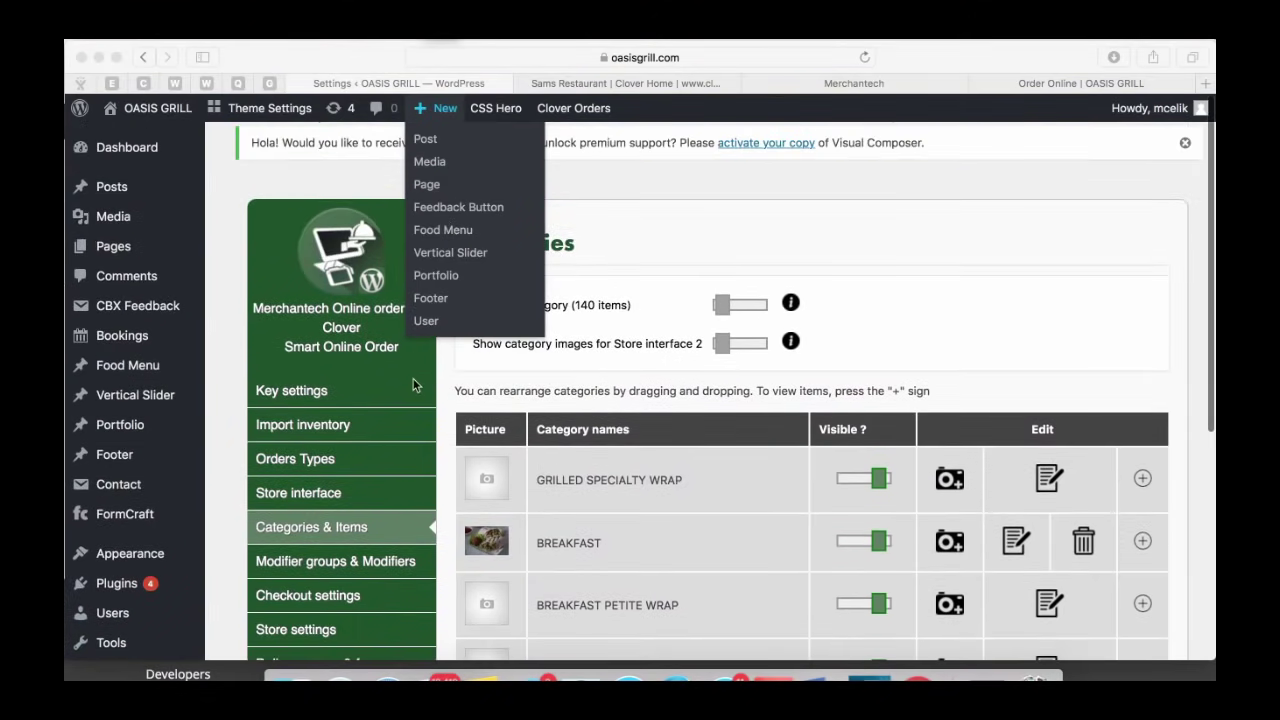
pyautogui.click(446, 375)
pyautogui.scroll(-2, 448, 362)
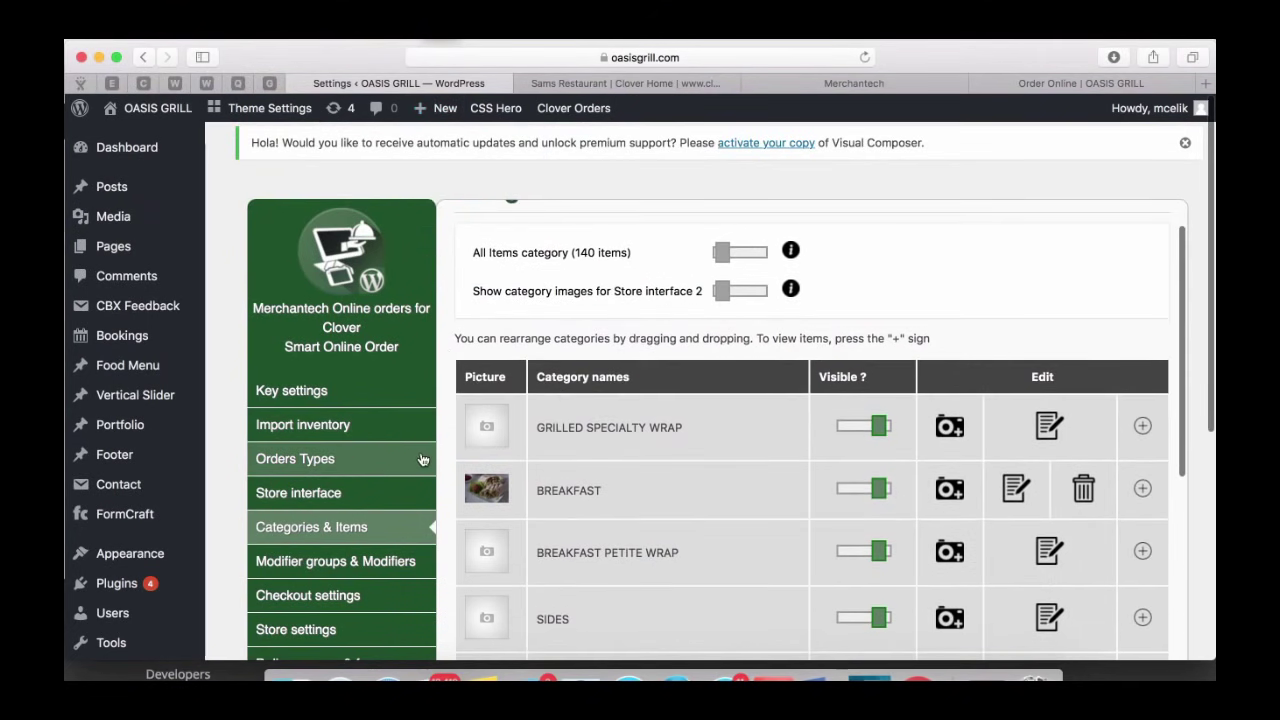
pyautogui.click(372, 492)
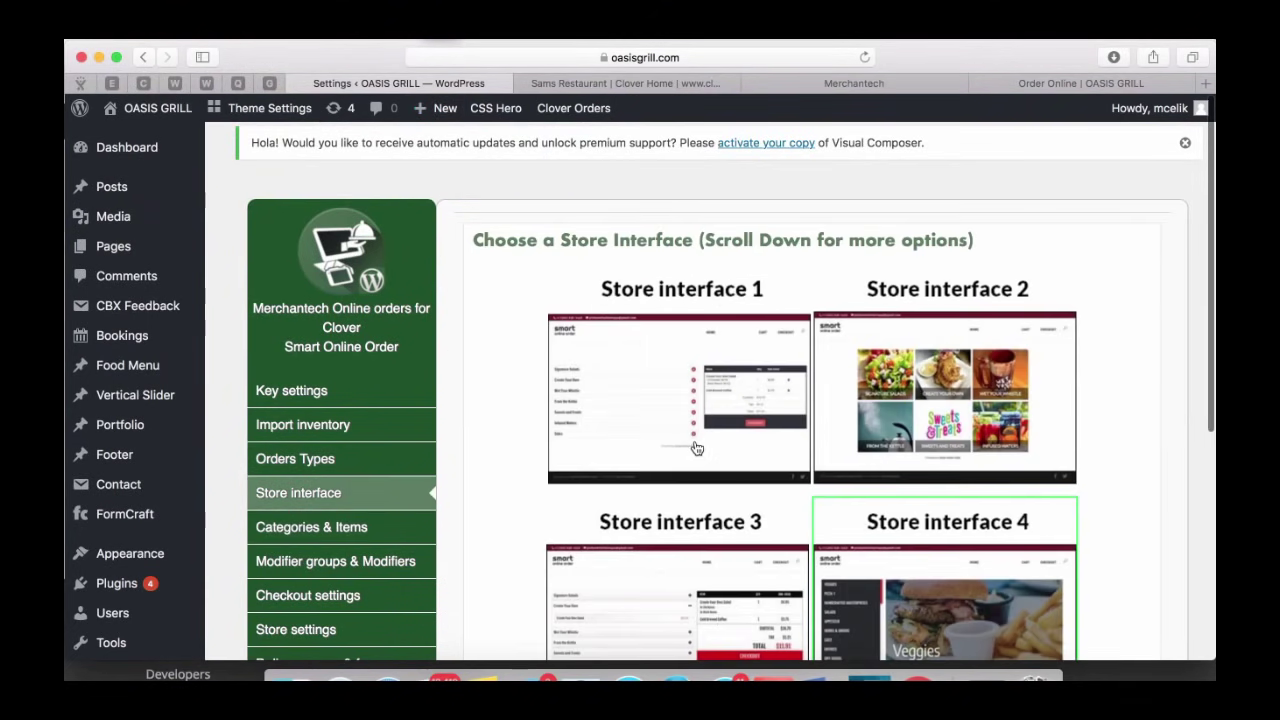
pyautogui.click(895, 415)
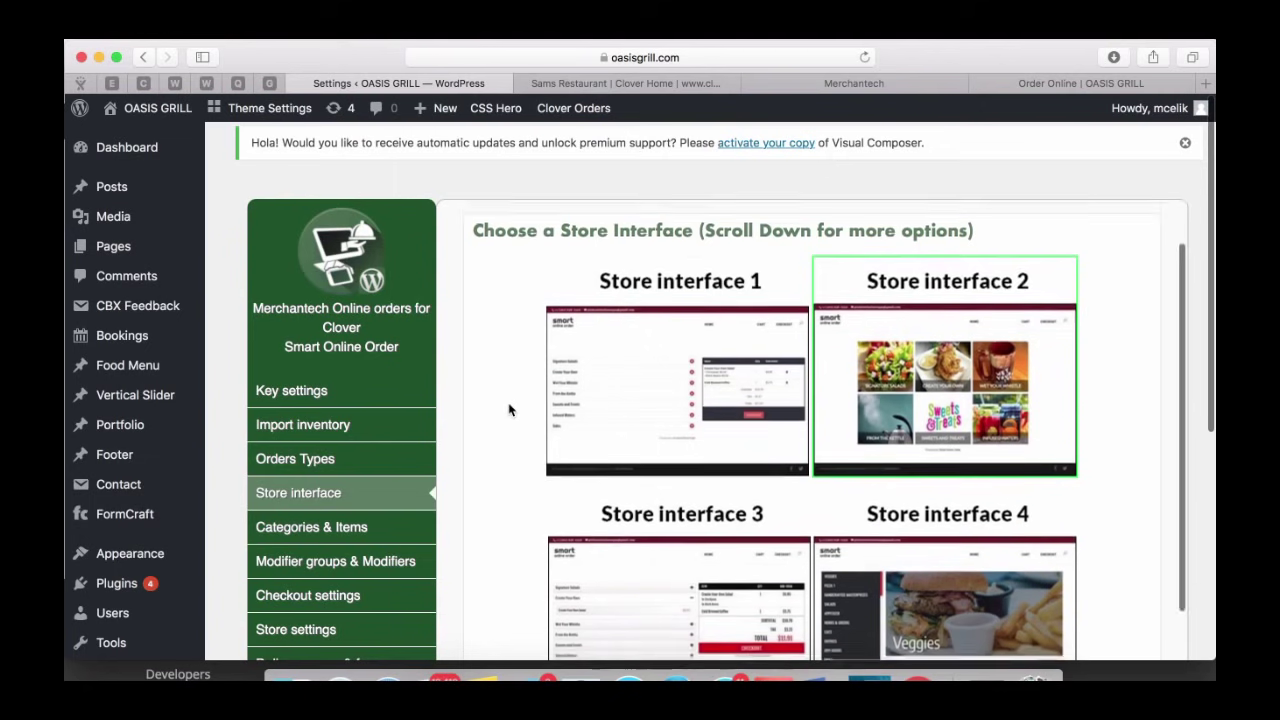
pyautogui.scroll(-3, 509, 409)
pyautogui.scroll(-2, 471, 491)
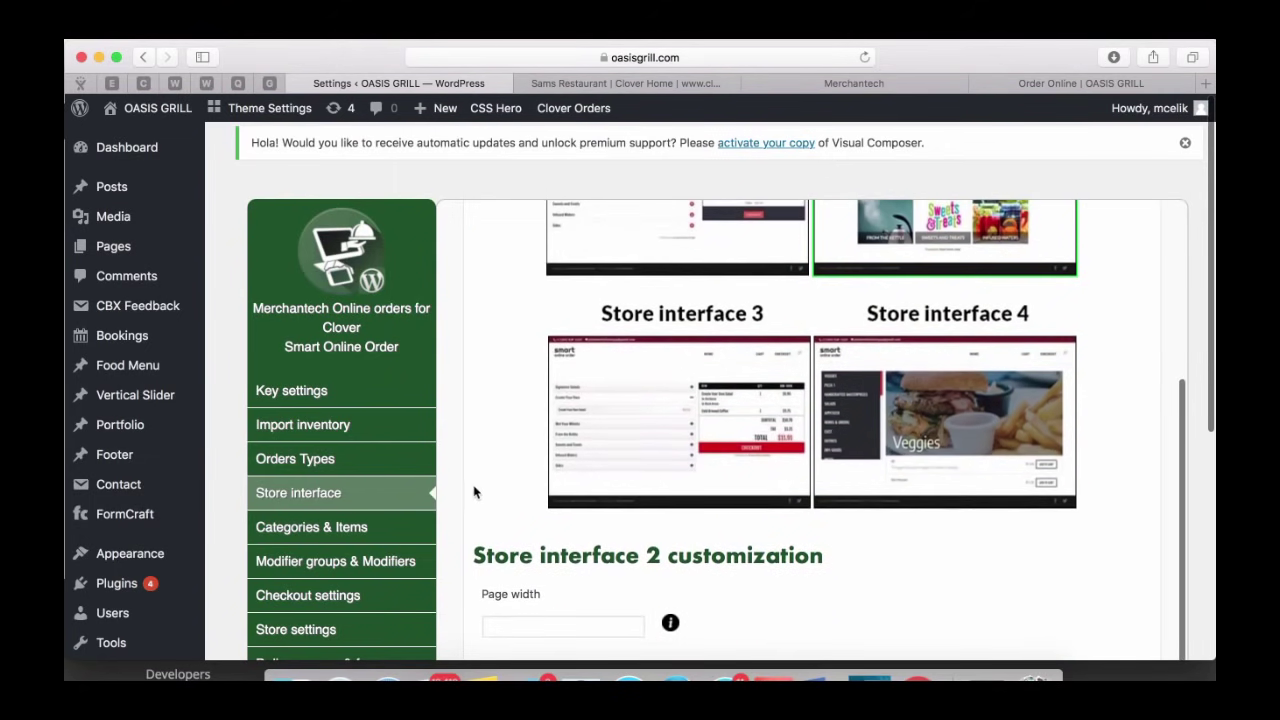
pyautogui.scroll(3, 495, 386)
pyautogui.scroll(5, 495, 386)
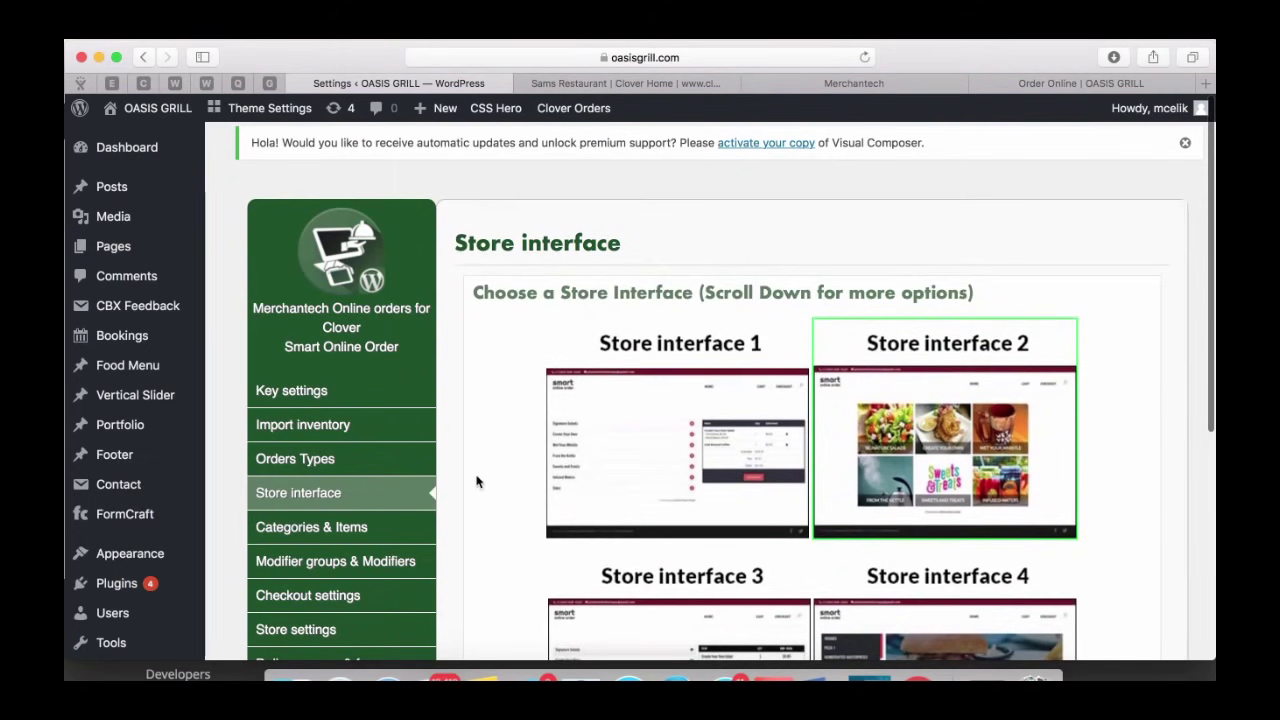
pyautogui.scroll(-8, 477, 480)
pyautogui.scroll(-4, 500, 490)
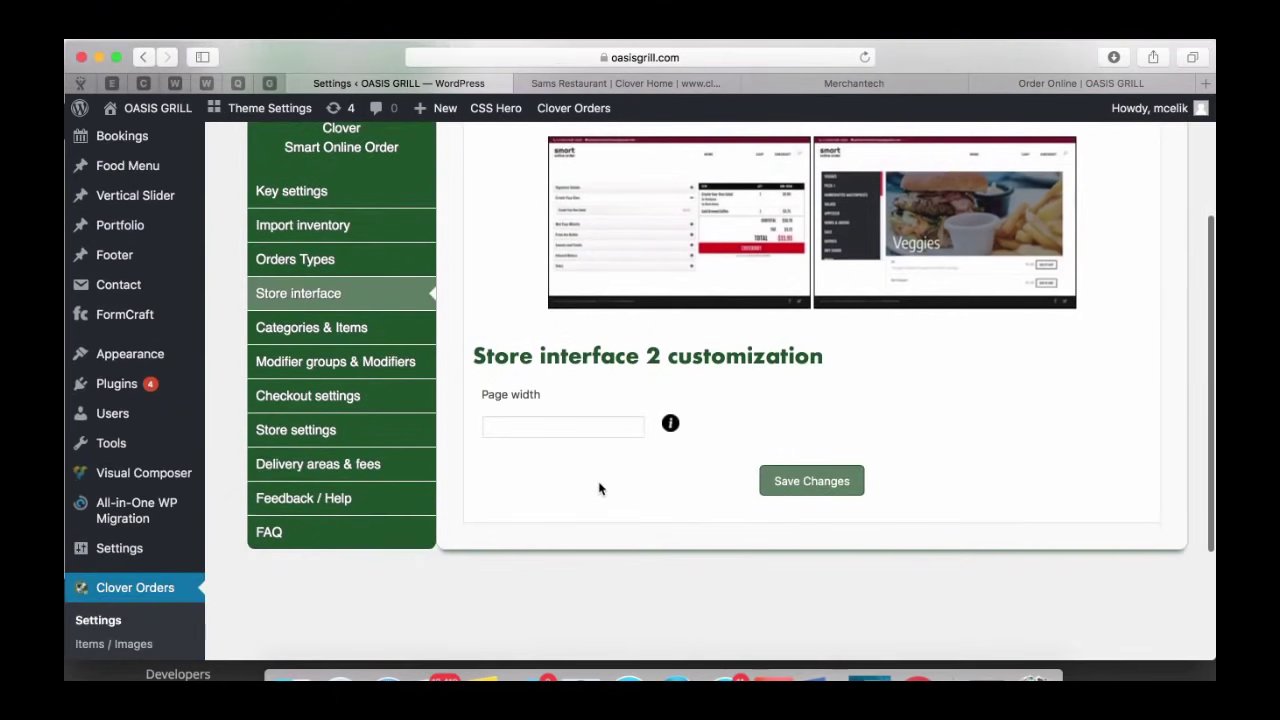
pyautogui.click(779, 484)
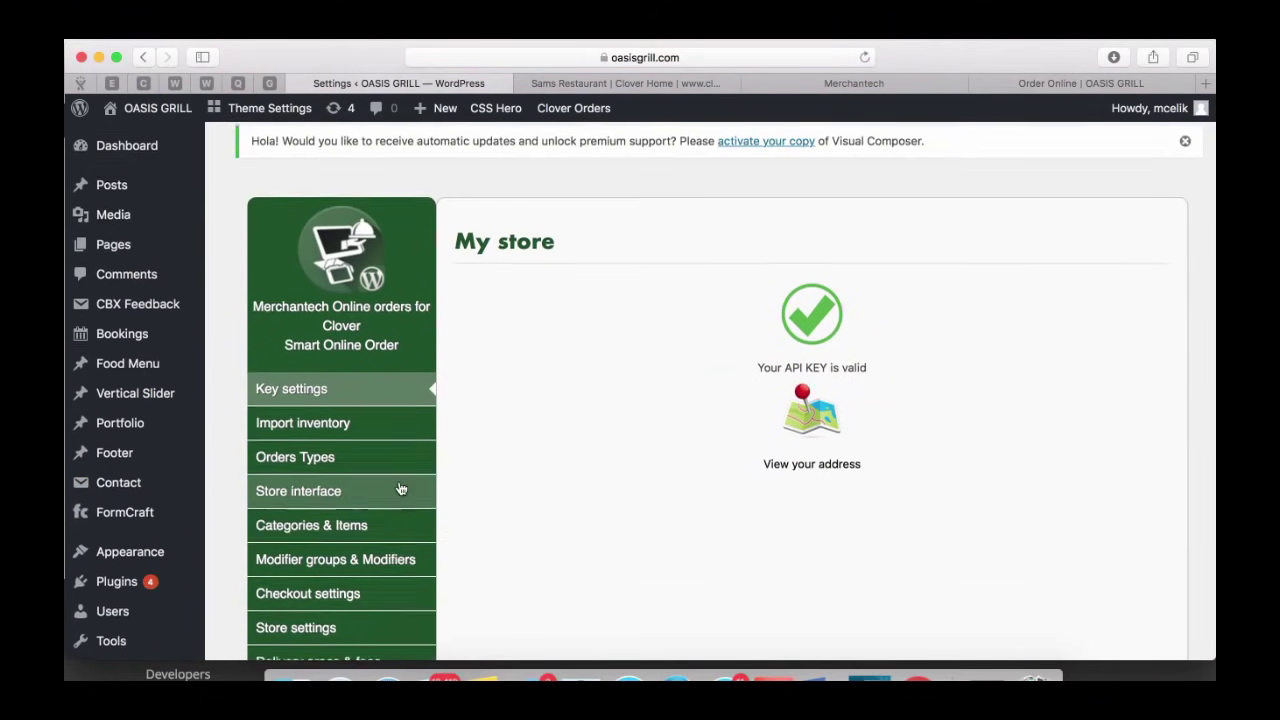
# - Turn on category images for Store interface 2 in the Categories & Items settings and look through the category list
pyautogui.scroll(-2, 400, 488)
pyautogui.click(372, 476)
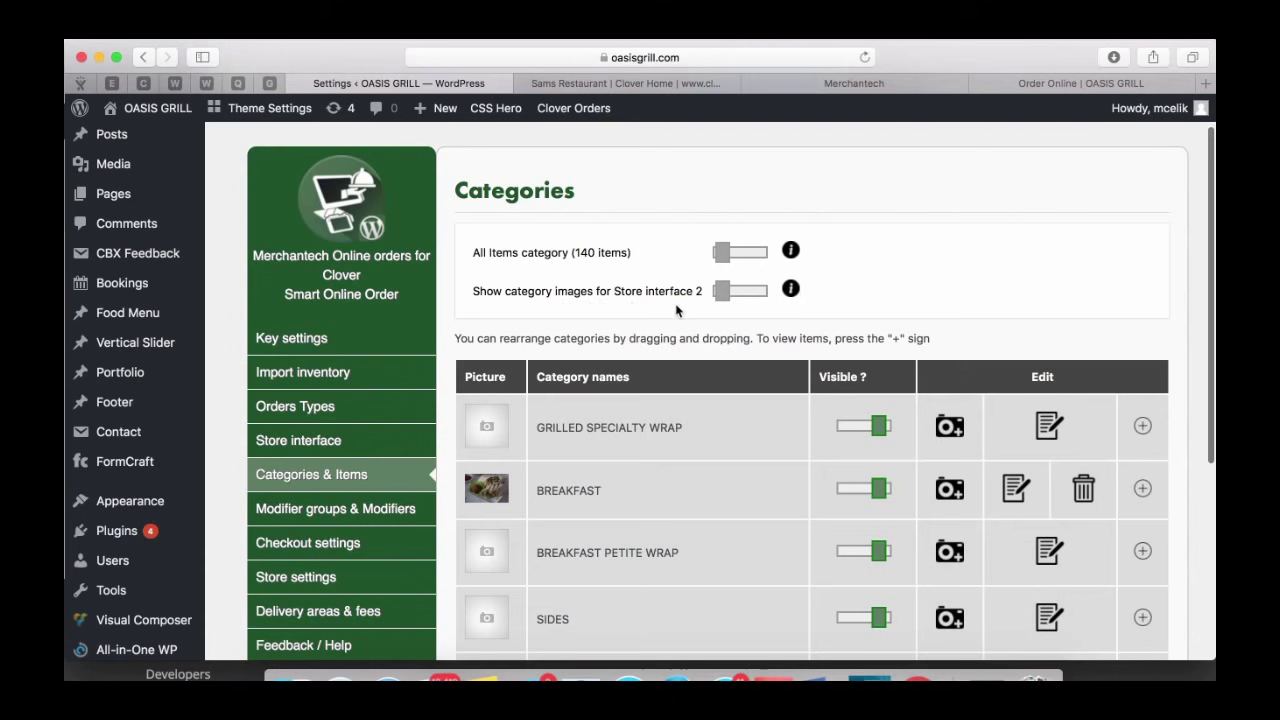
pyautogui.click(722, 300)
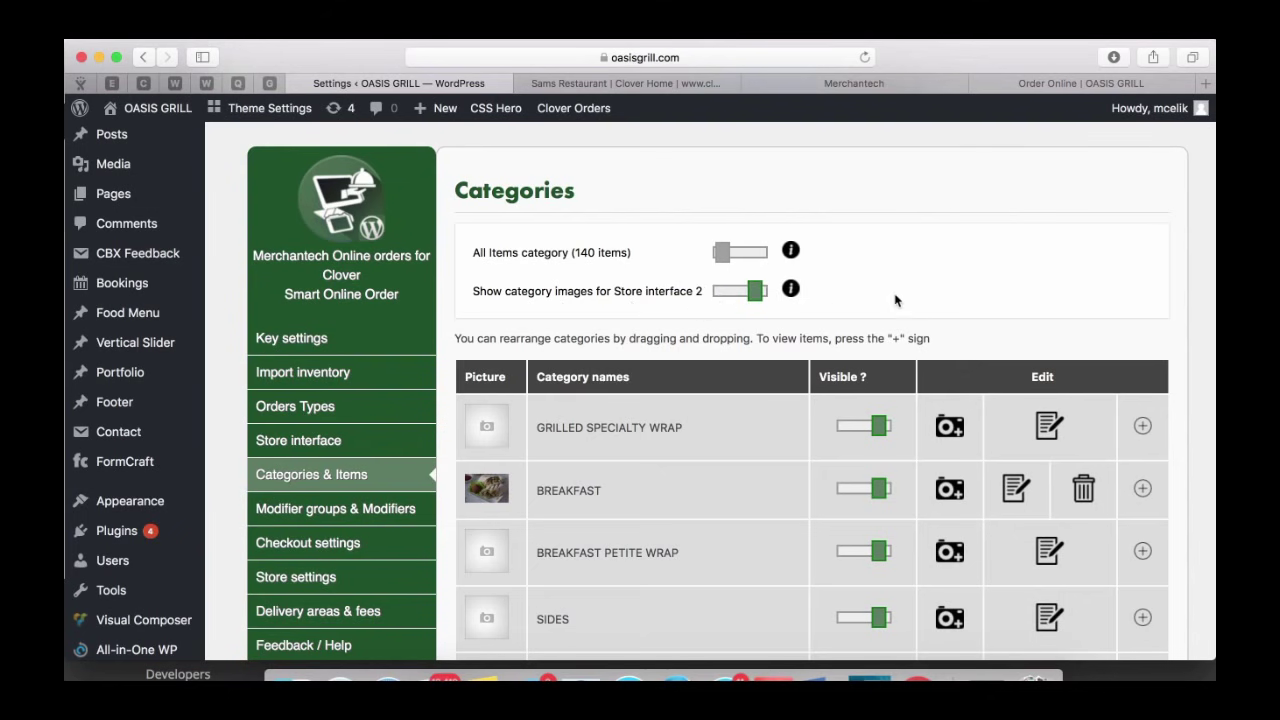
pyautogui.scroll(-10, 943, 285)
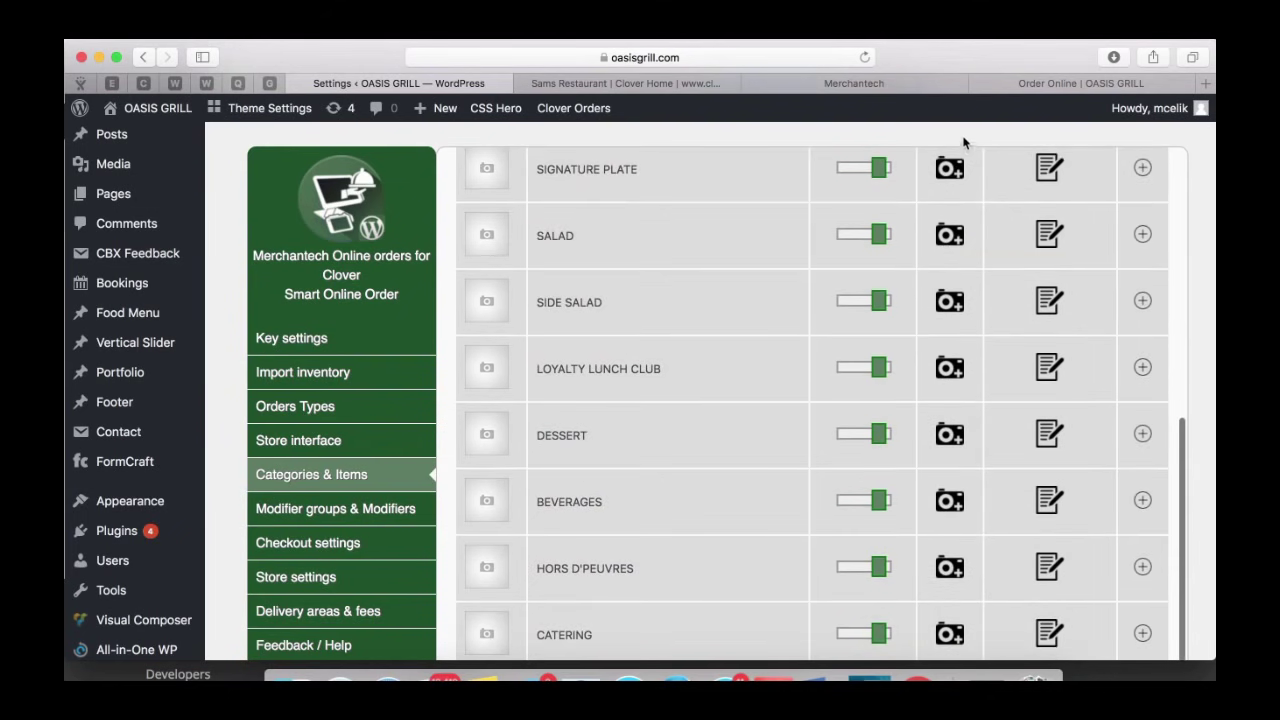
pyautogui.scroll(-5, 1168, 381)
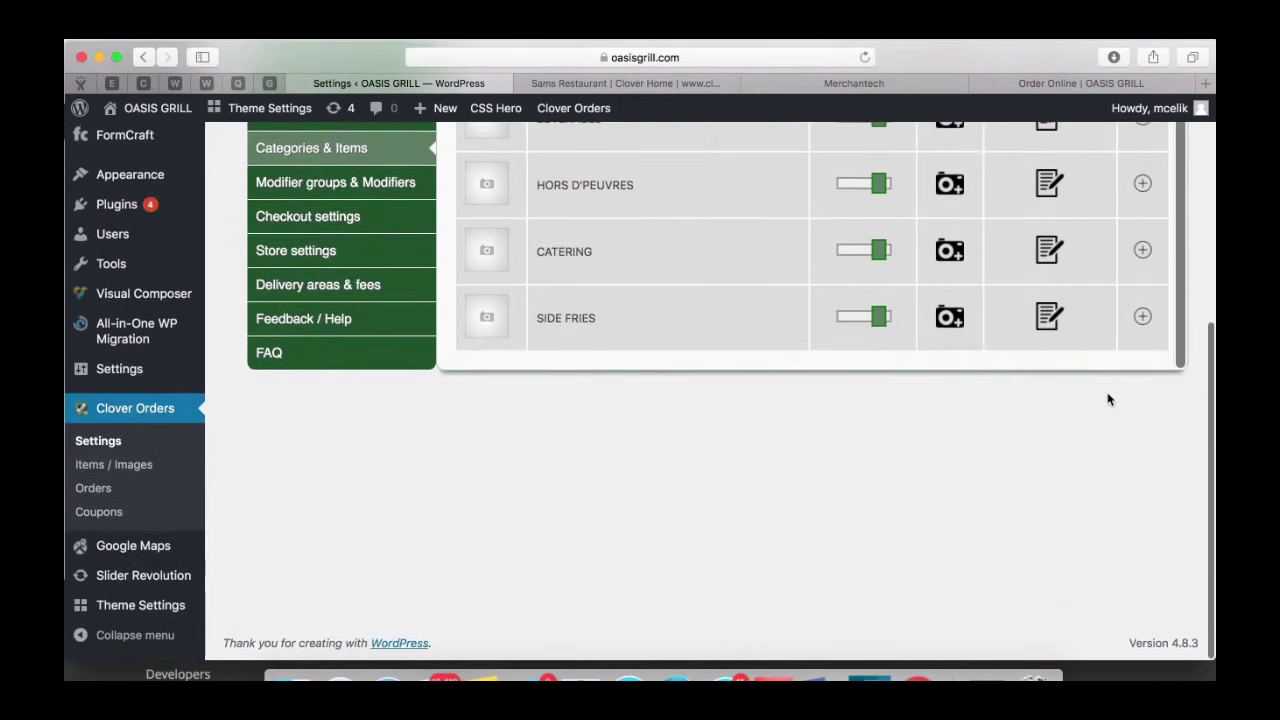
pyautogui.scroll(10, 1150, 395)
# - Reload the site's online ordering page to view the category image grid of Store interface 2
pyautogui.click(1055, 83)
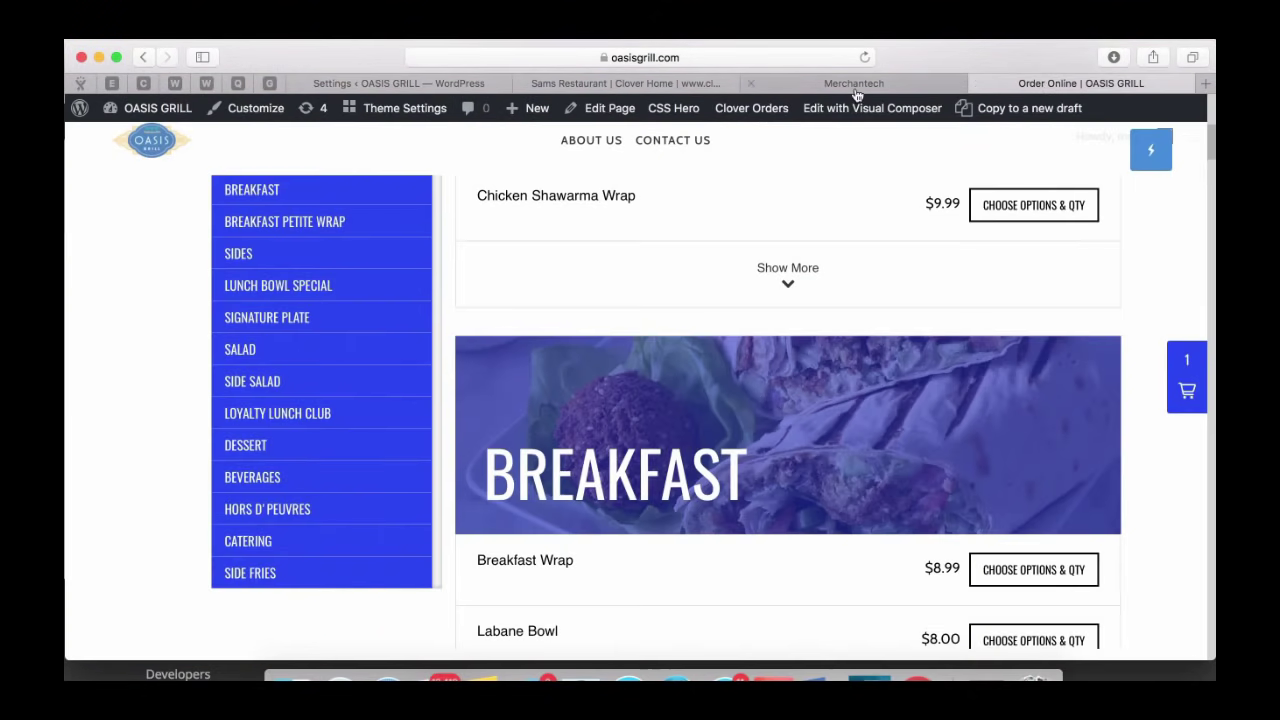
pyautogui.click(865, 58)
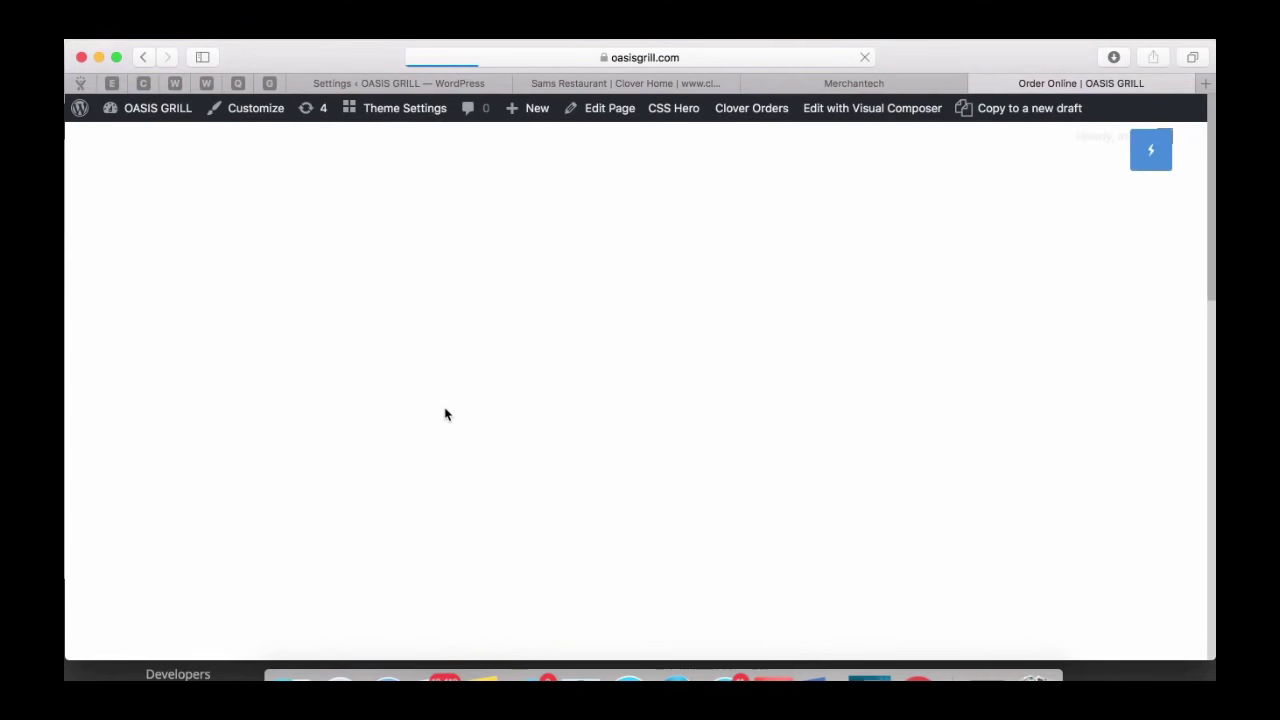
pyautogui.scroll(5, 547, 411)
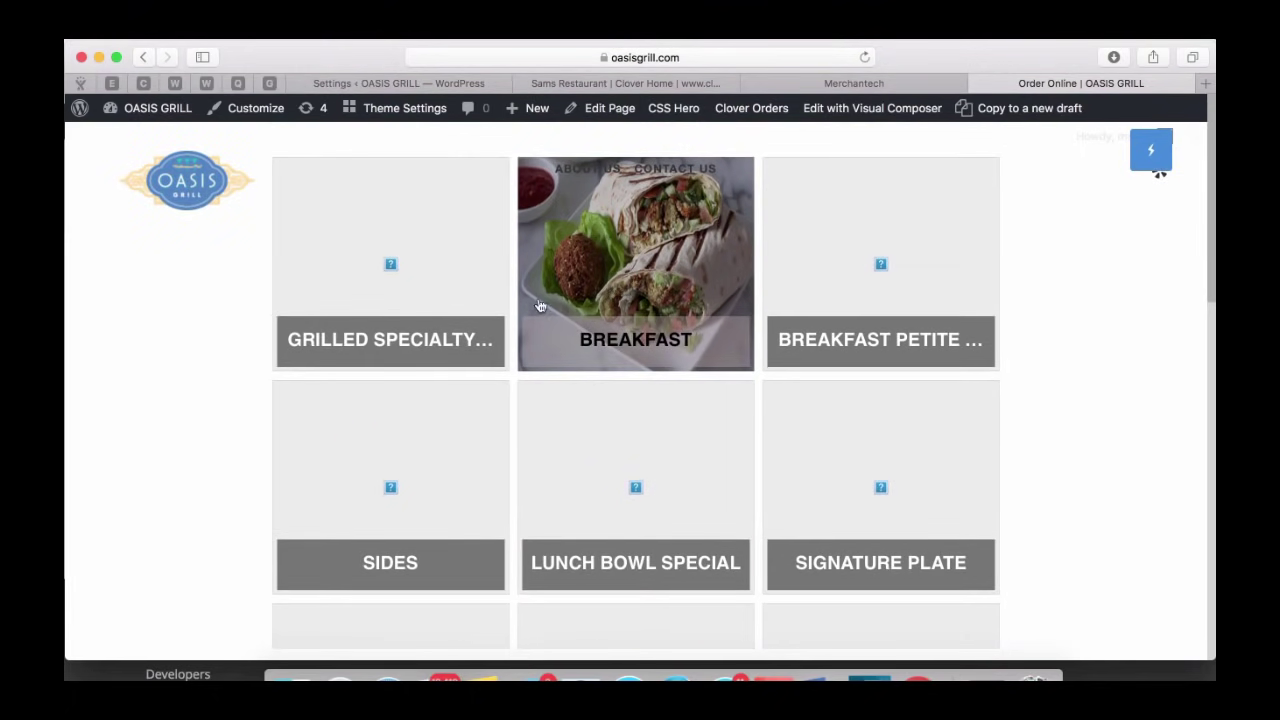
# - Choose Store interface 3 as the plugin's store interface and save the changes
pyautogui.scroll(-5, 552, 434)
pyautogui.scroll(5, 552, 434)
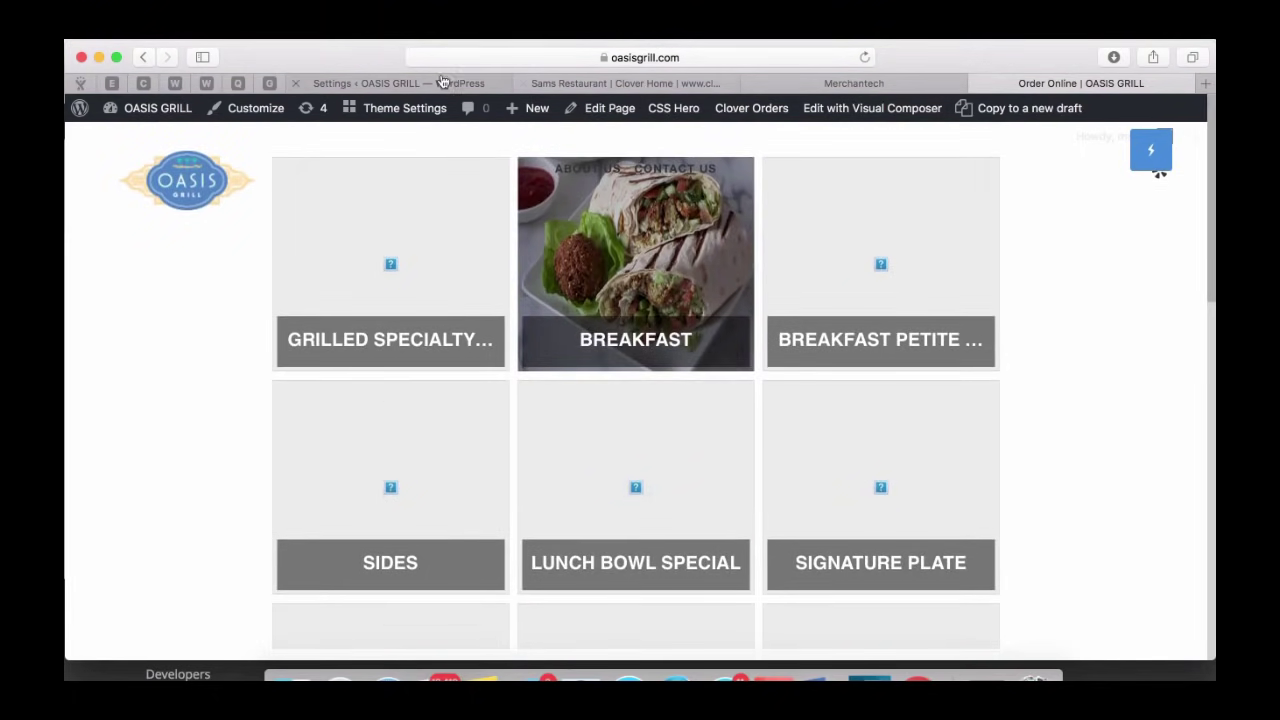
pyautogui.click(443, 82)
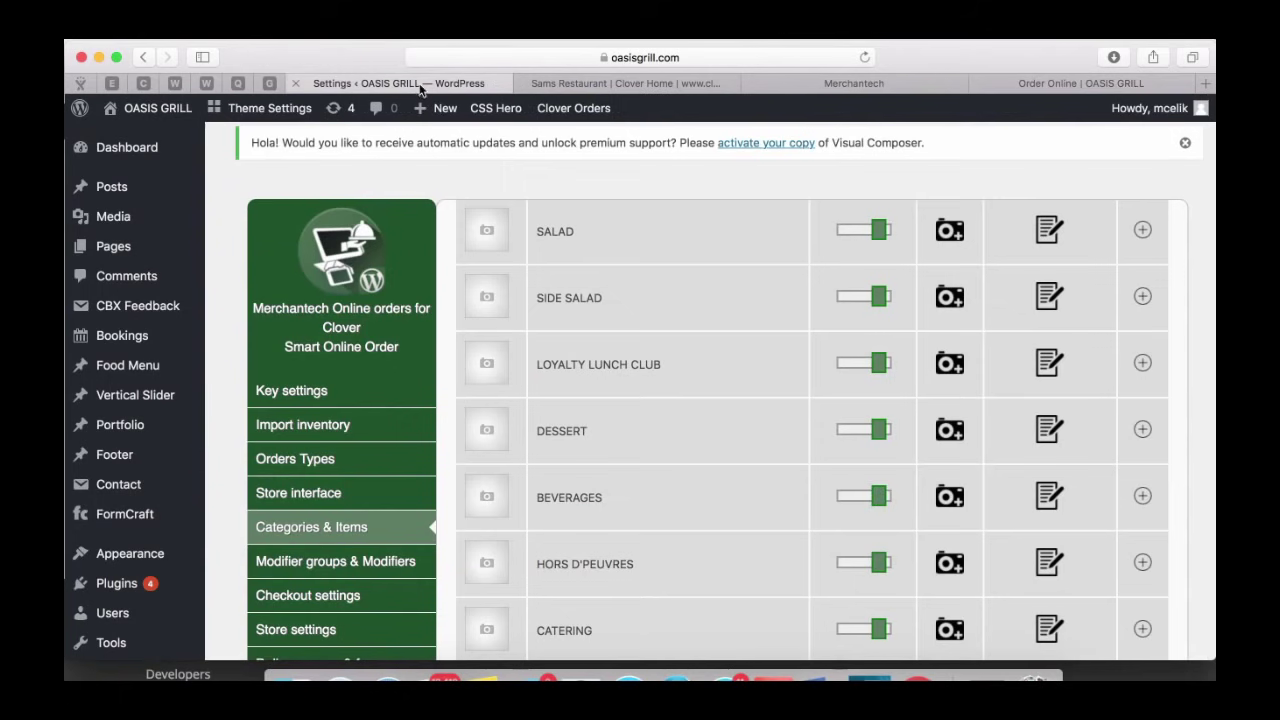
pyautogui.click(308, 493)
pyautogui.click(665, 410)
pyautogui.scroll(-5, 620, 600)
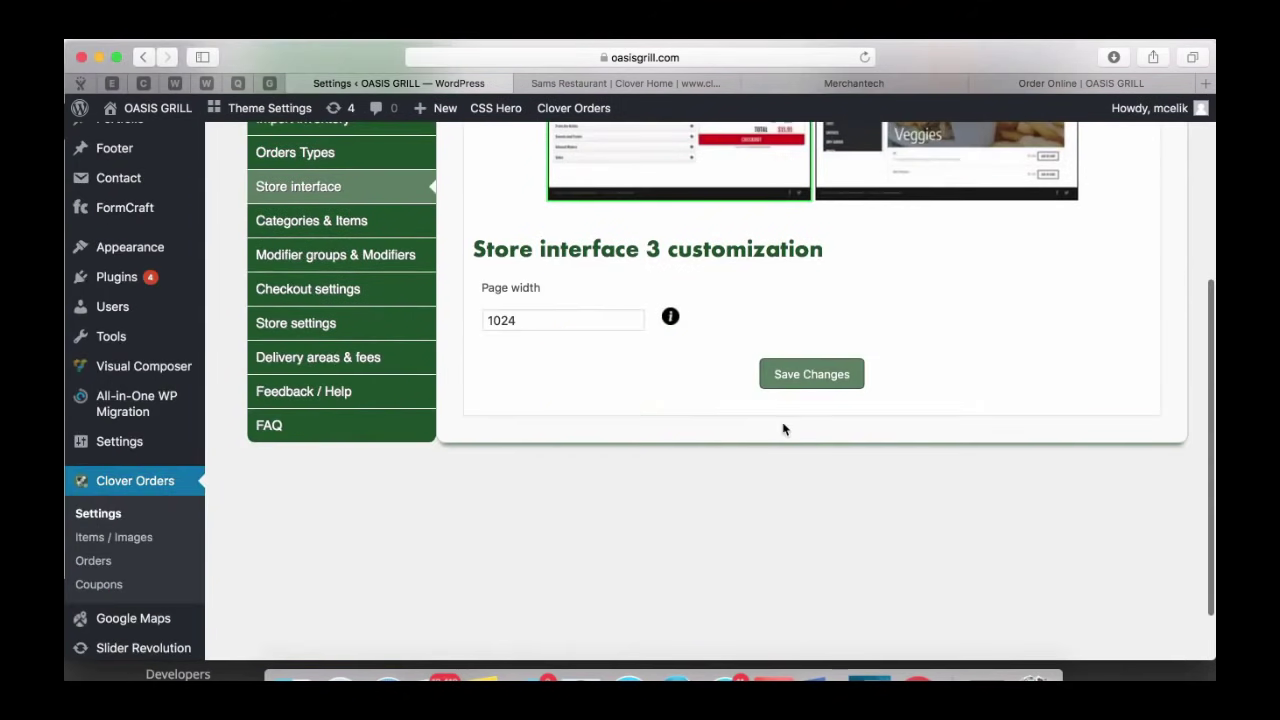
pyautogui.click(794, 380)
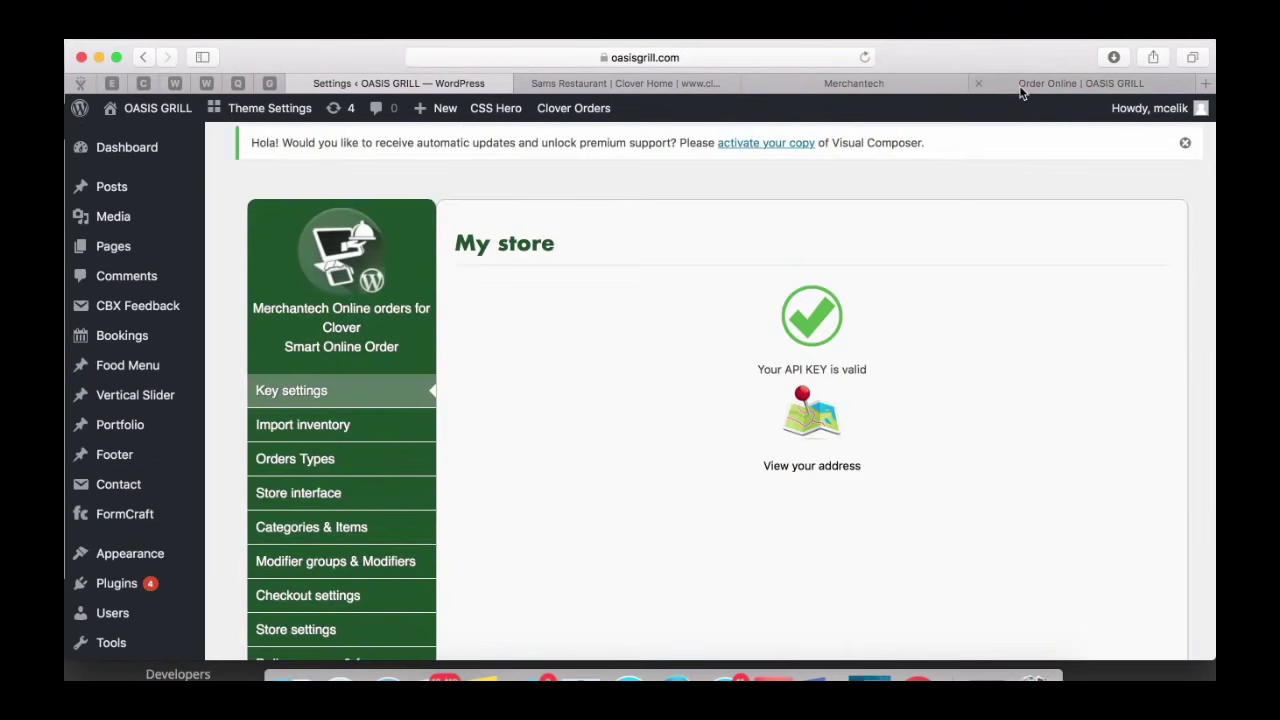
# - Reload the site's online ordering page and expand the Breakfast category to examine the Store interface 3 layout
pyautogui.click(1020, 86)
pyautogui.click(865, 57)
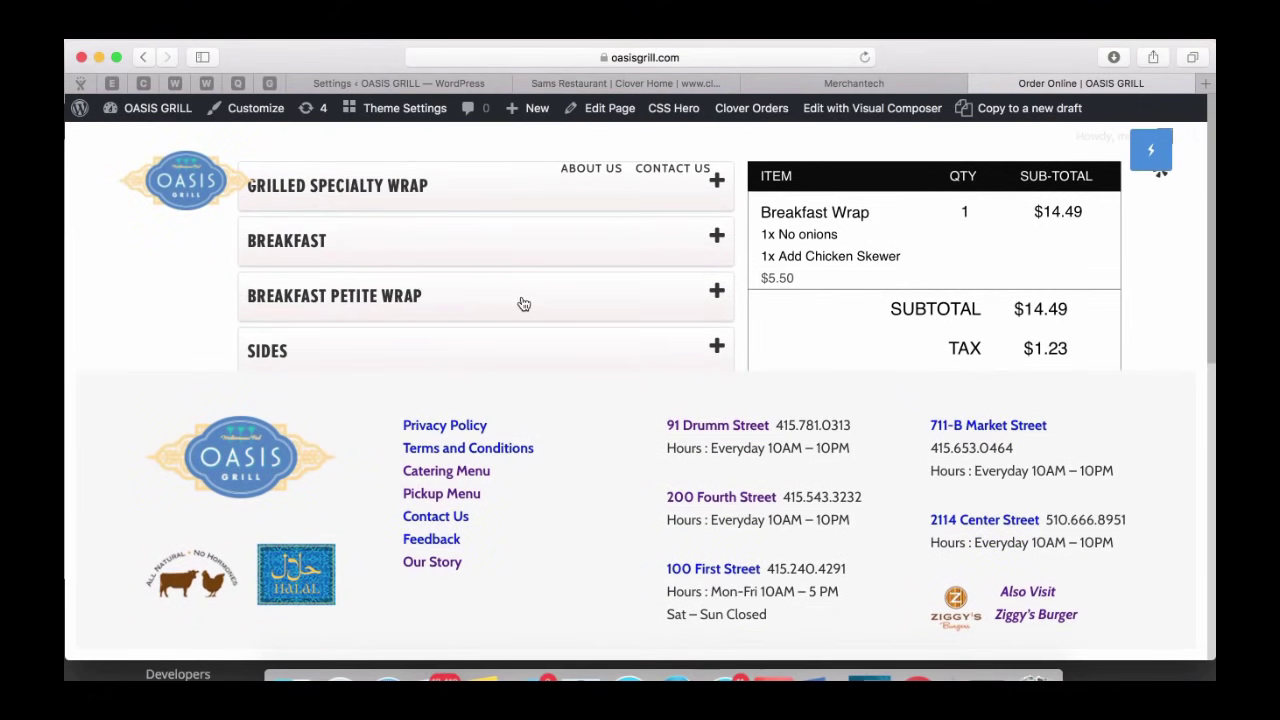
pyautogui.click(424, 238)
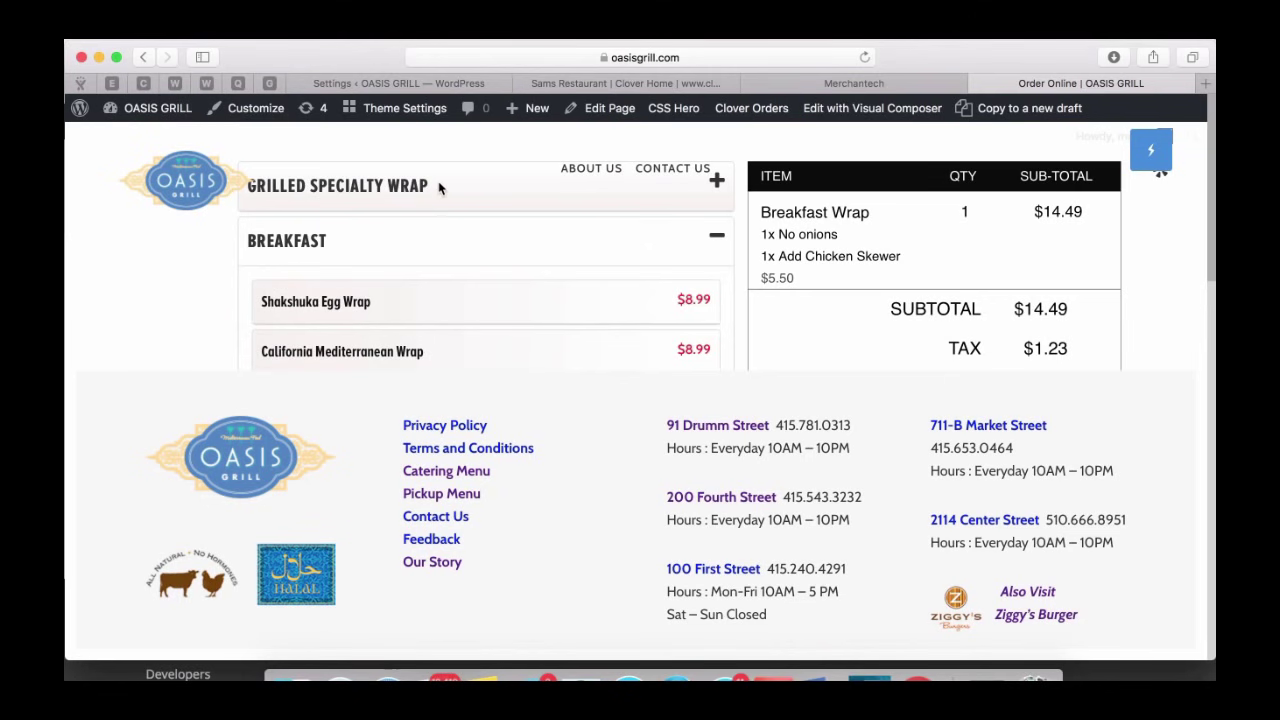
pyautogui.scroll(-2, 531, 280)
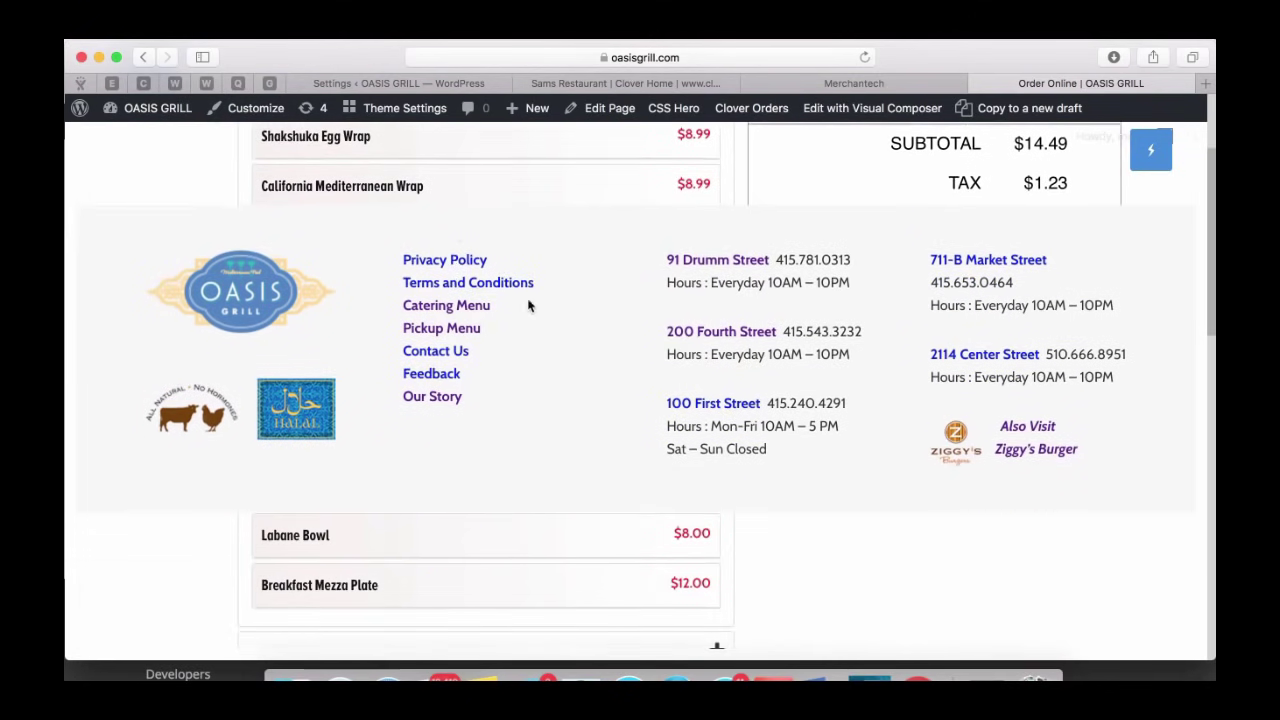
pyautogui.scroll(2, 531, 303)
# - Return to the plugin settings, choose Store interface 1 as the store interface and save the changes
pyautogui.click(425, 83)
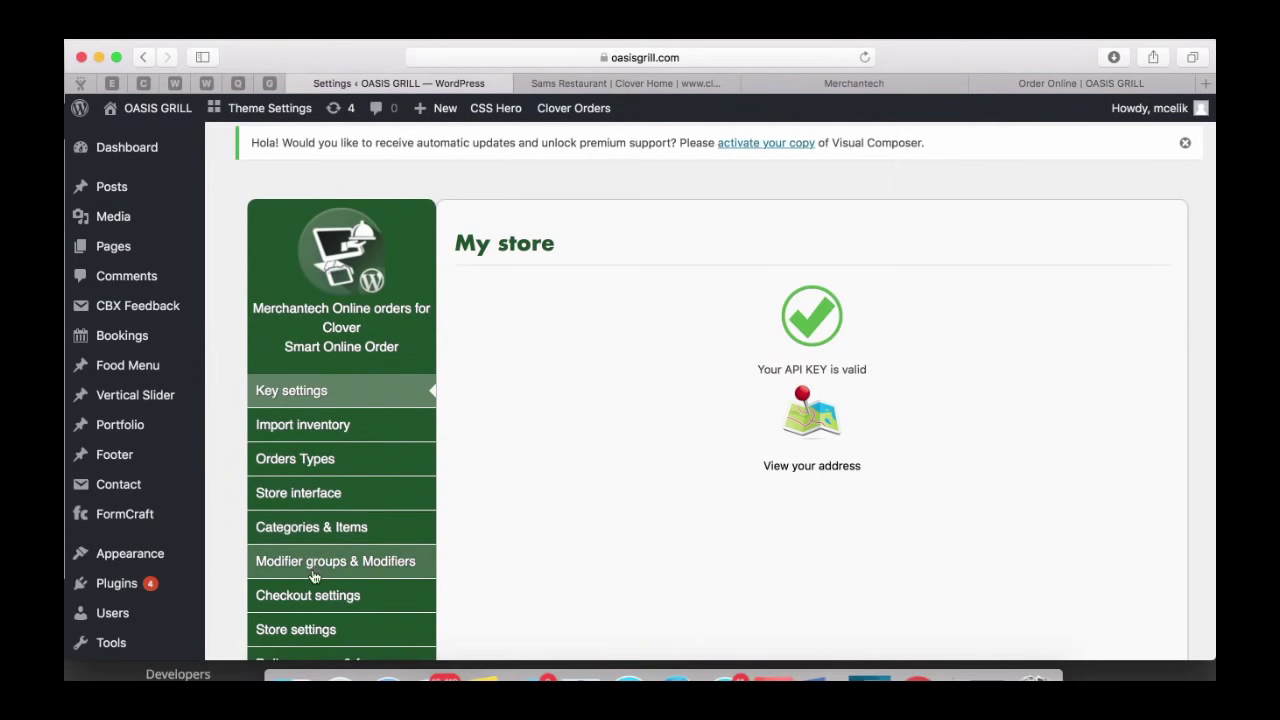
pyautogui.scroll(-3, 316, 575)
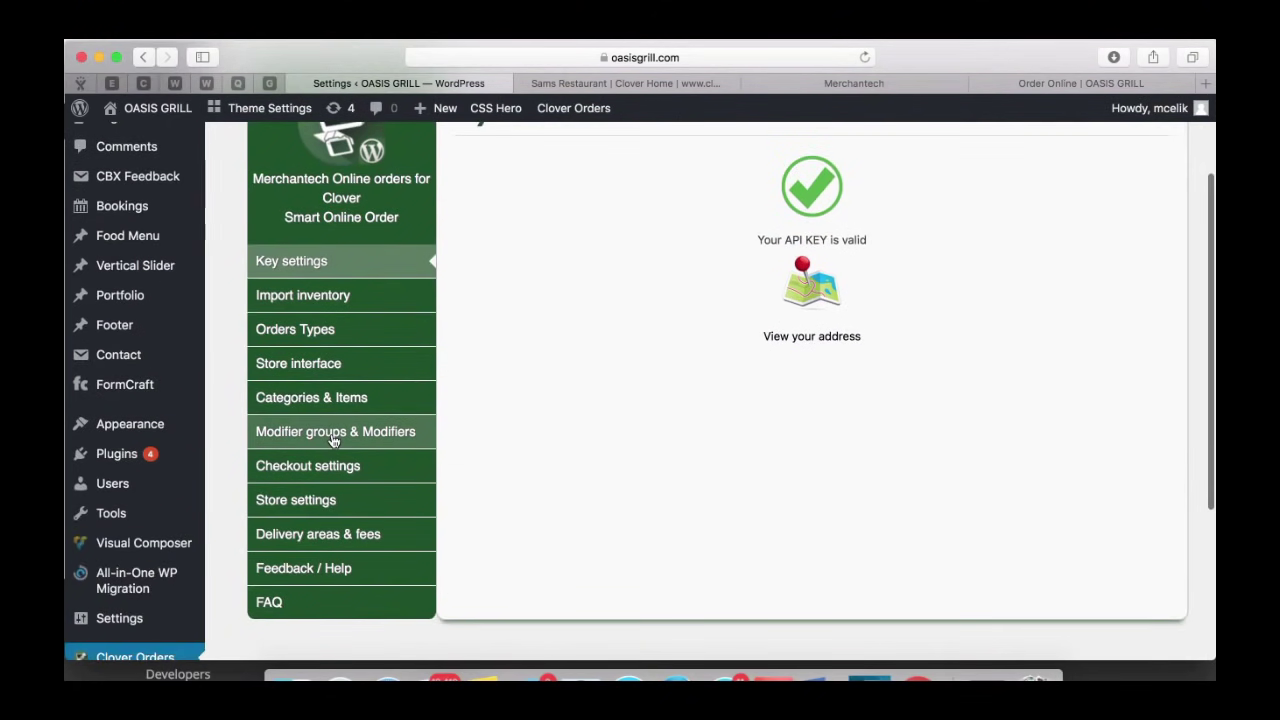
pyautogui.click(329, 366)
pyautogui.scroll(-5, 766, 343)
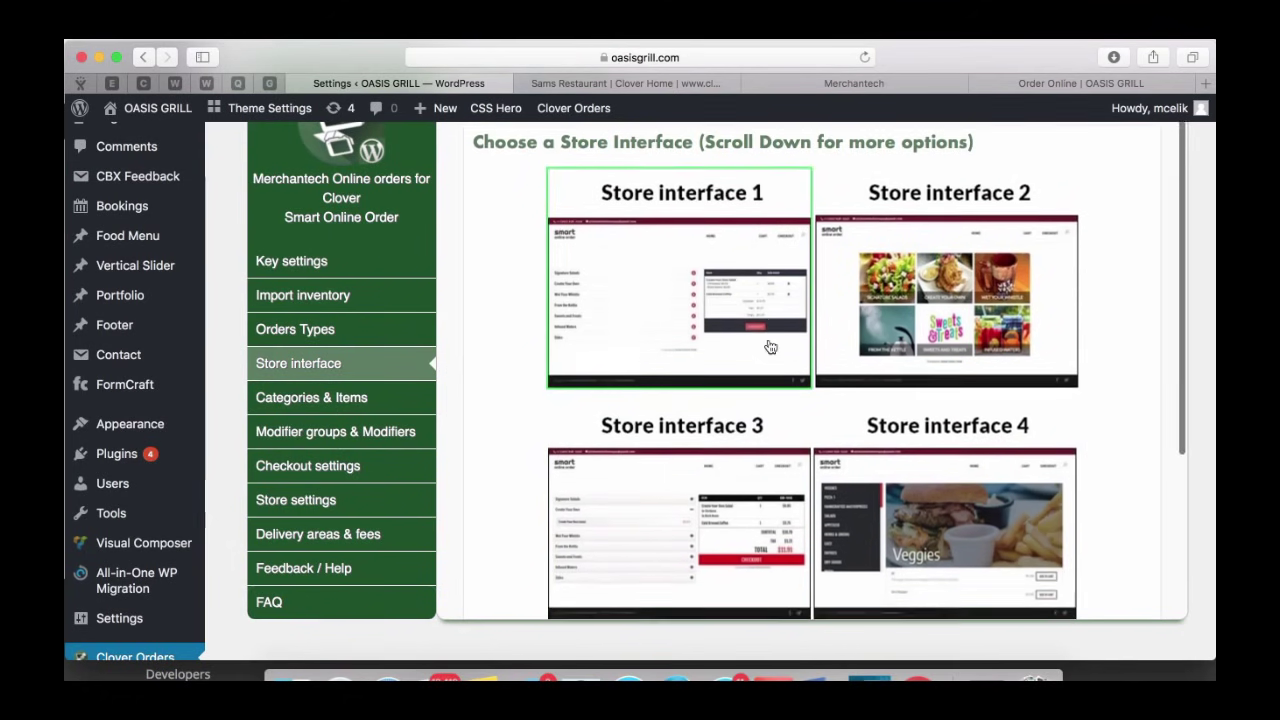
pyautogui.click(811, 551)
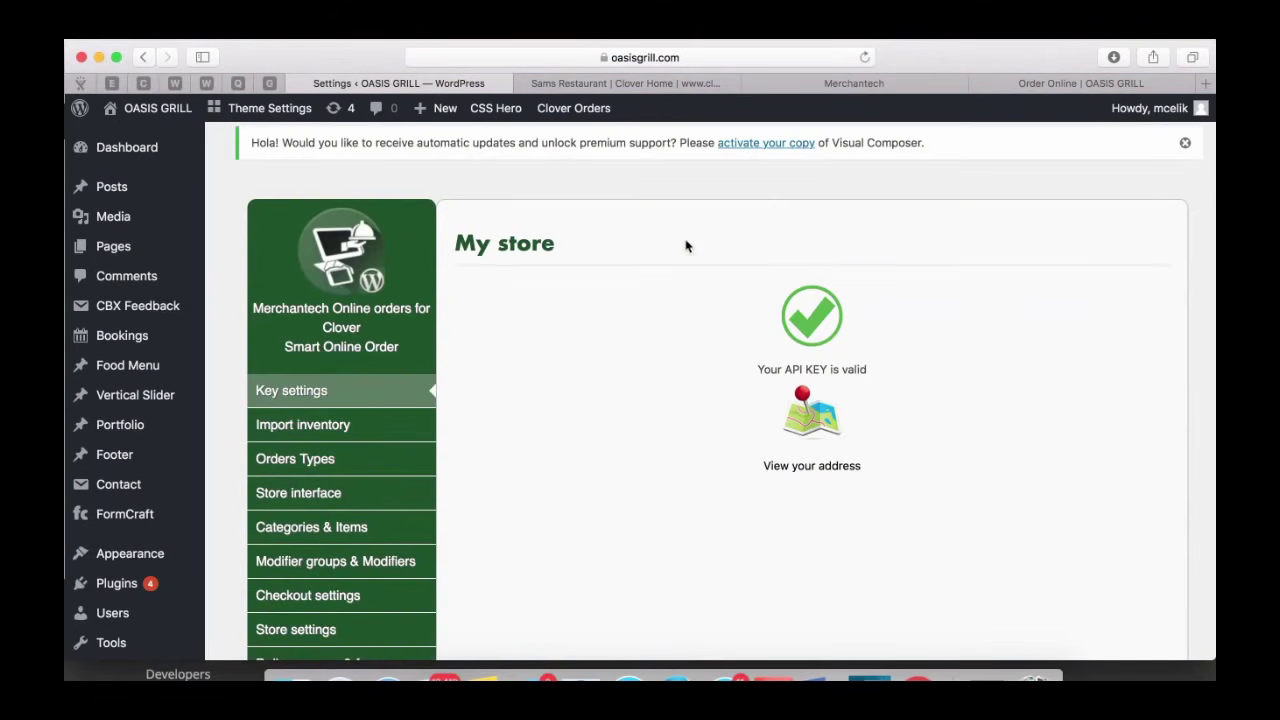
# - Reload the online ordering page and examine Store interface 1 by expanding Breakfast and viewing the Gyro Egg Wrap modifier options
pyautogui.click(1018, 86)
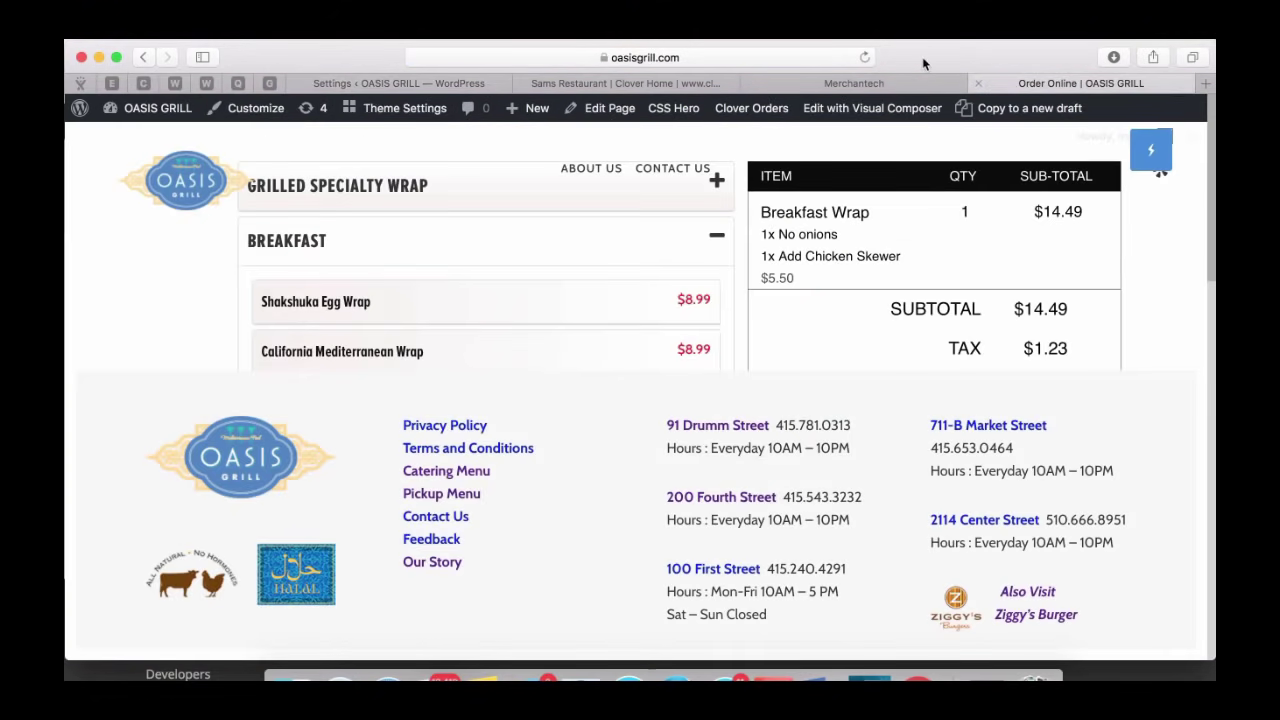
pyautogui.click(866, 57)
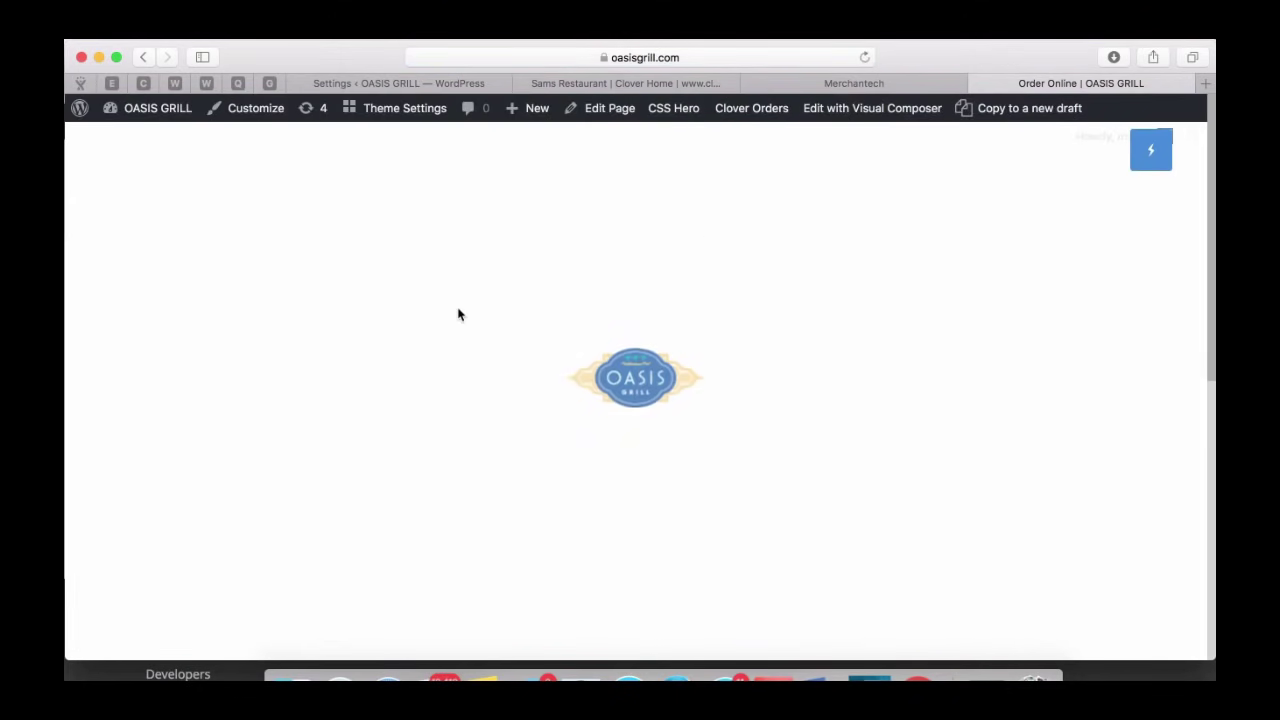
pyautogui.scroll(2, 480, 380)
pyautogui.click(426, 250)
pyautogui.scroll(-3, 345, 342)
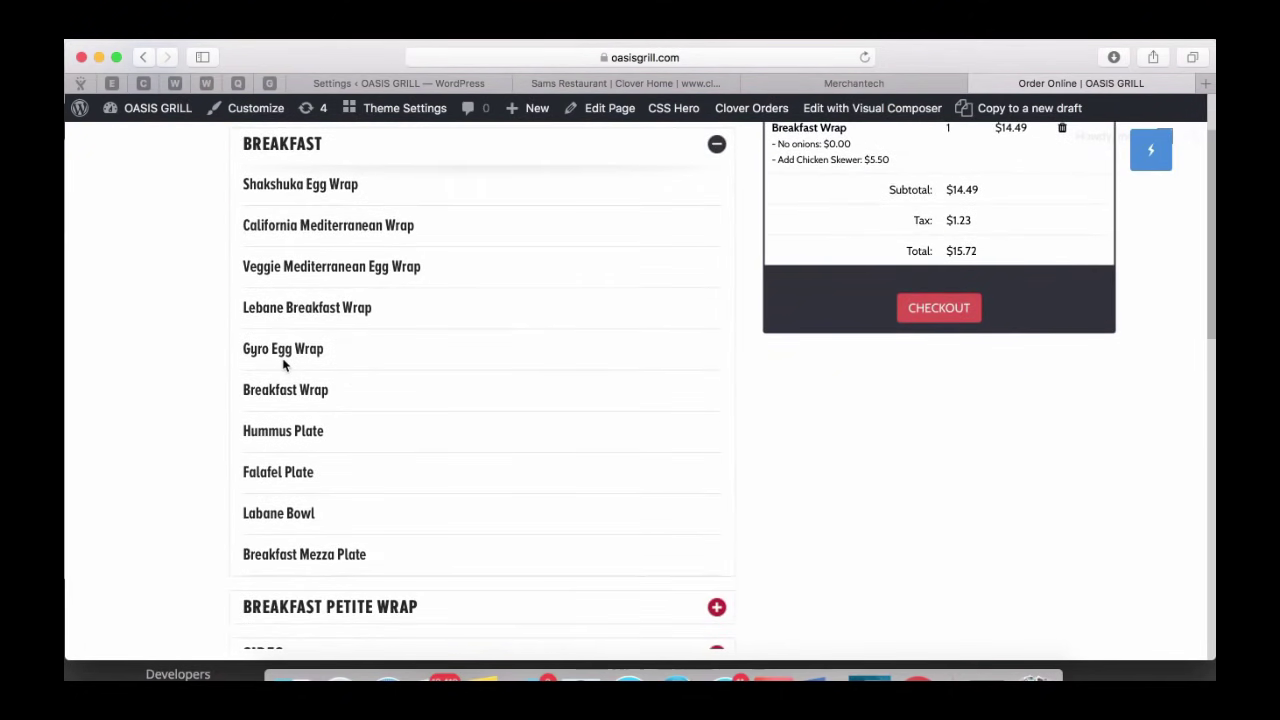
pyautogui.click(290, 352)
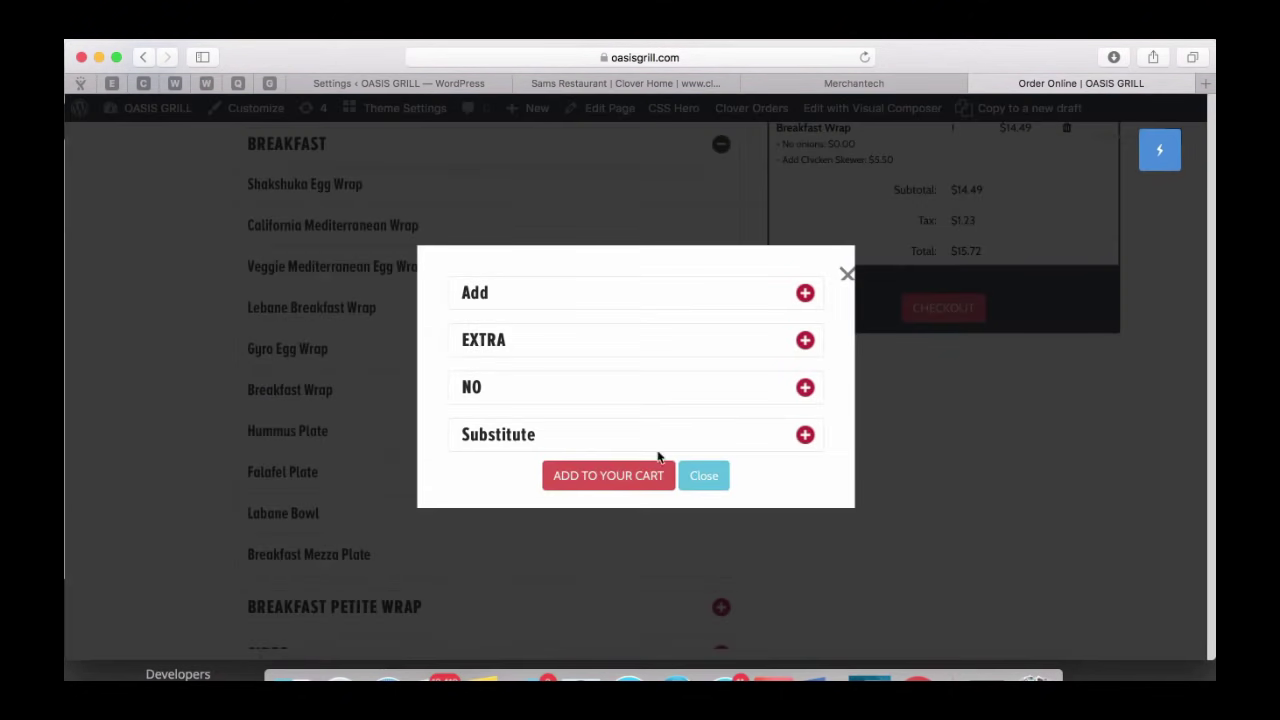
pyautogui.click(703, 476)
pyautogui.scroll(2, 733, 404)
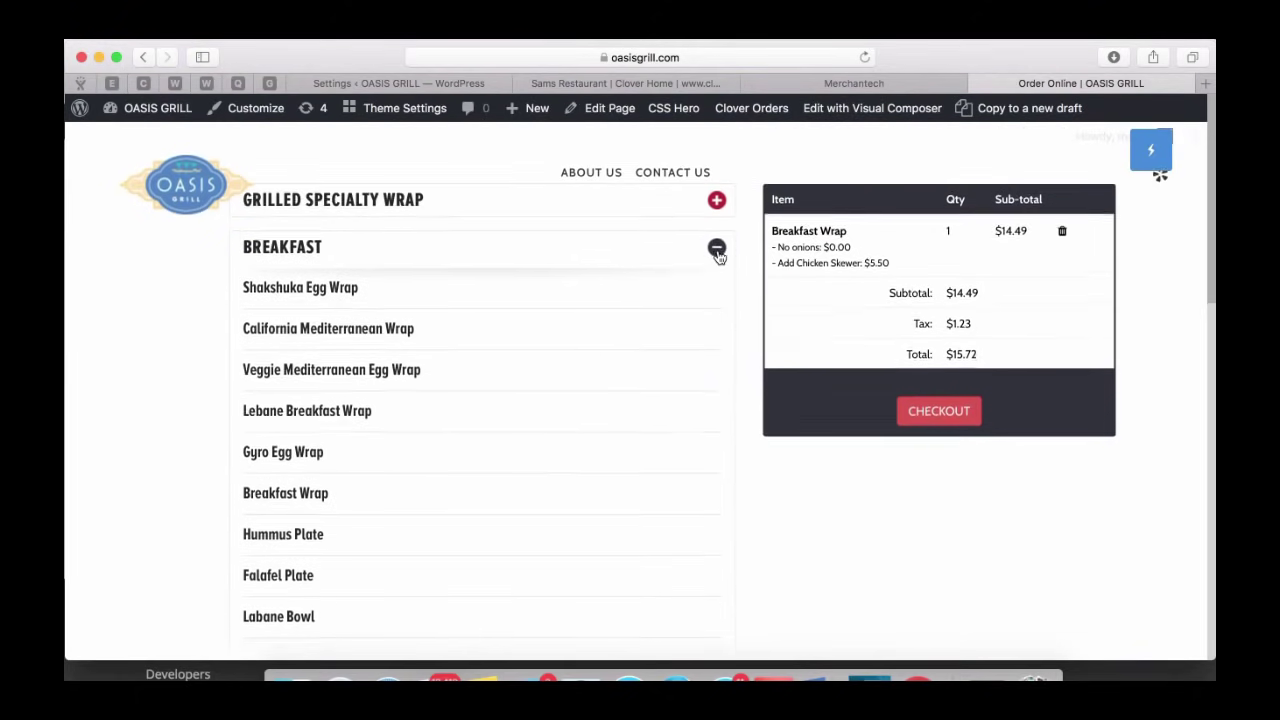
# - Return to the plugin's Store interface settings and review the Store interface 1 customization options
pyautogui.click(440, 86)
pyautogui.scroll(-2, 350, 400)
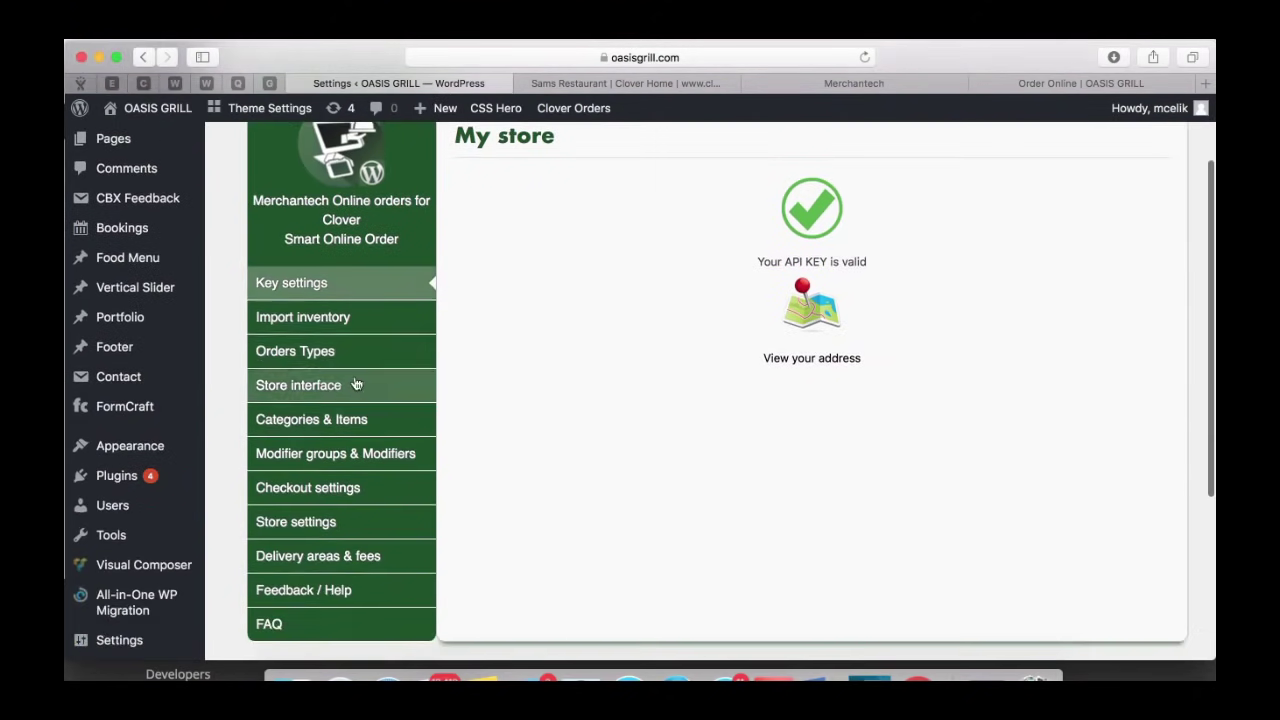
pyautogui.click(348, 355)
pyautogui.click(350, 385)
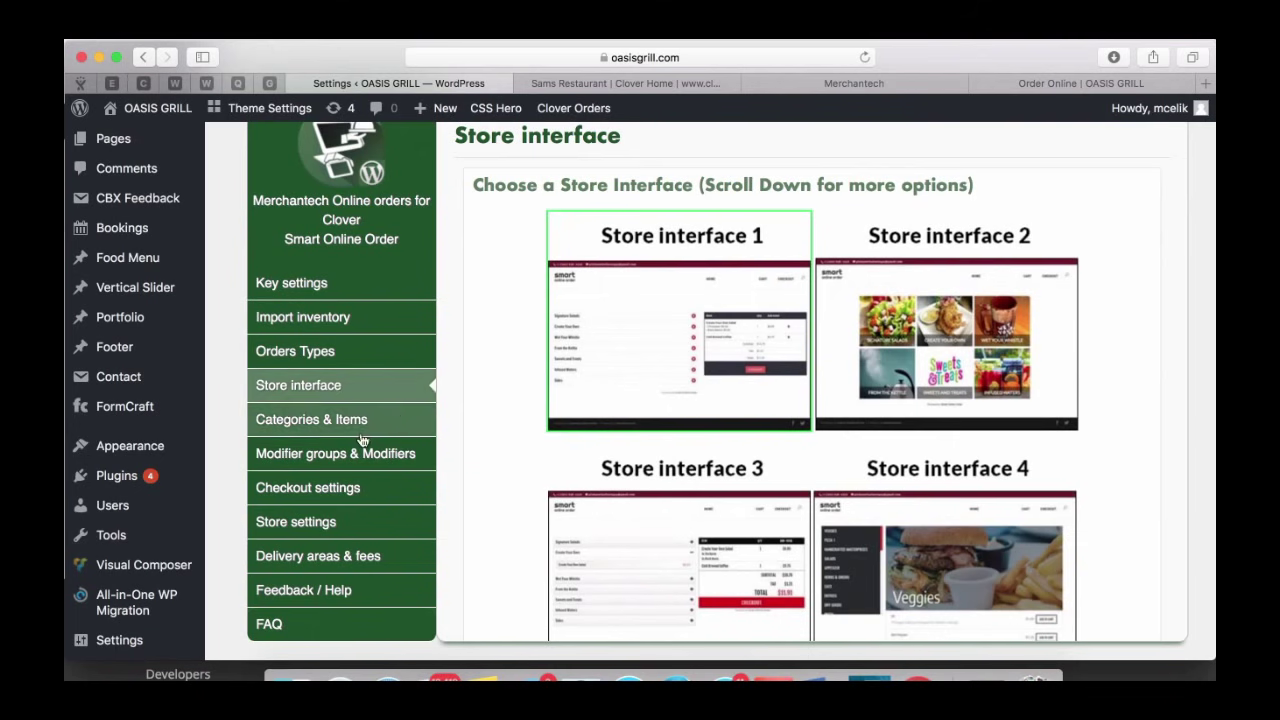
pyautogui.scroll(-5, 474, 470)
pyautogui.scroll(-1, 473, 481)
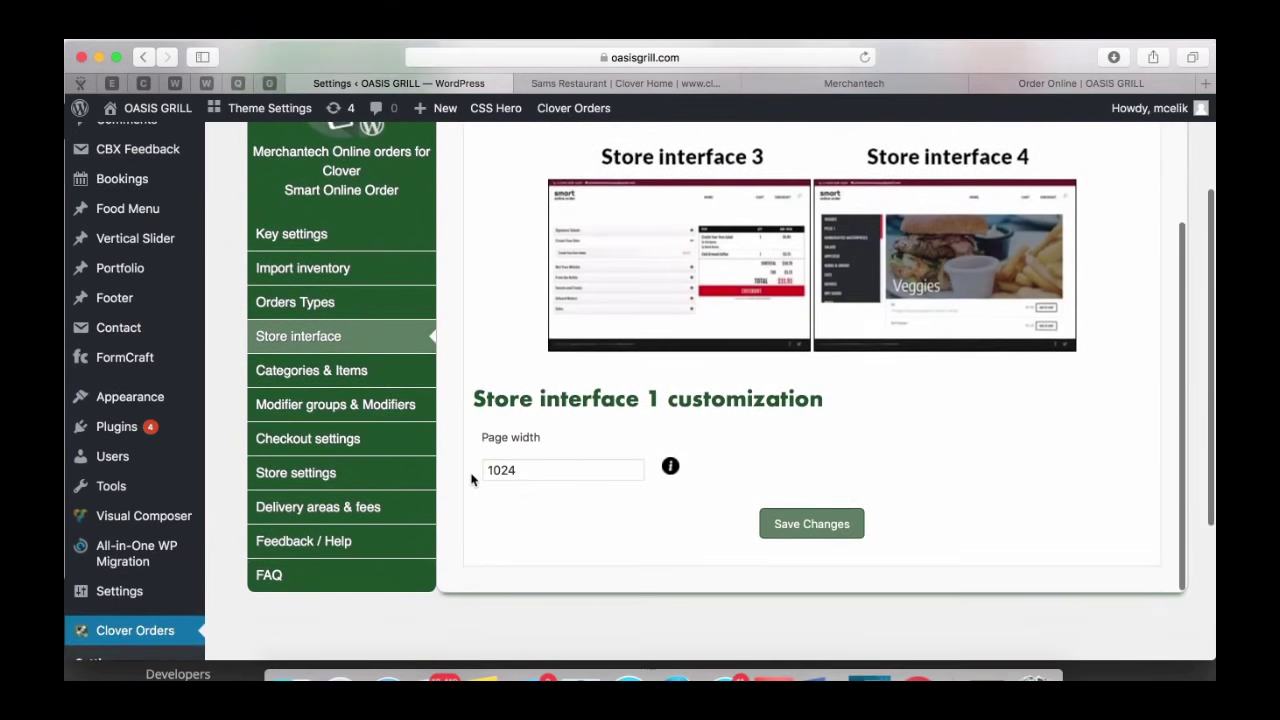
# - In Categories & Items, reorder the Breakfast items to start with Veggie Mediterranean, California Mediterranean and Shakshuka Egg Wrap, and move Falafel Plate last
pyautogui.click(346, 370)
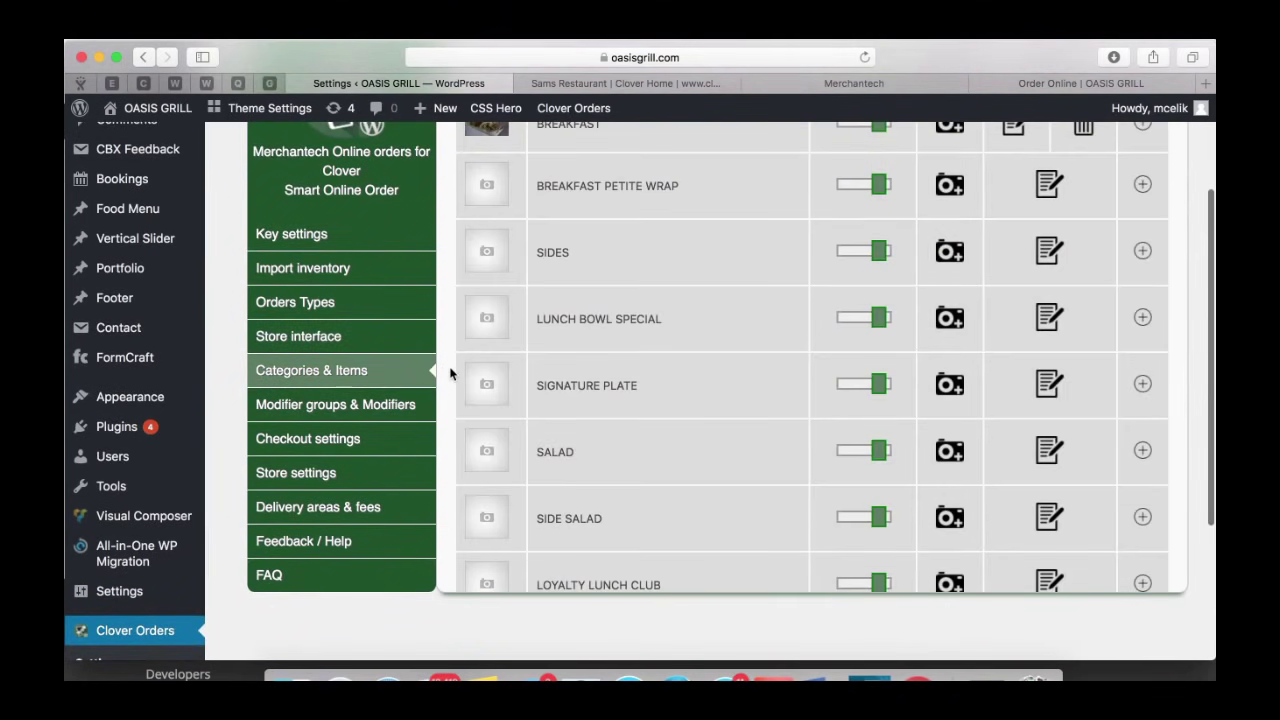
pyautogui.scroll(5, 450, 374)
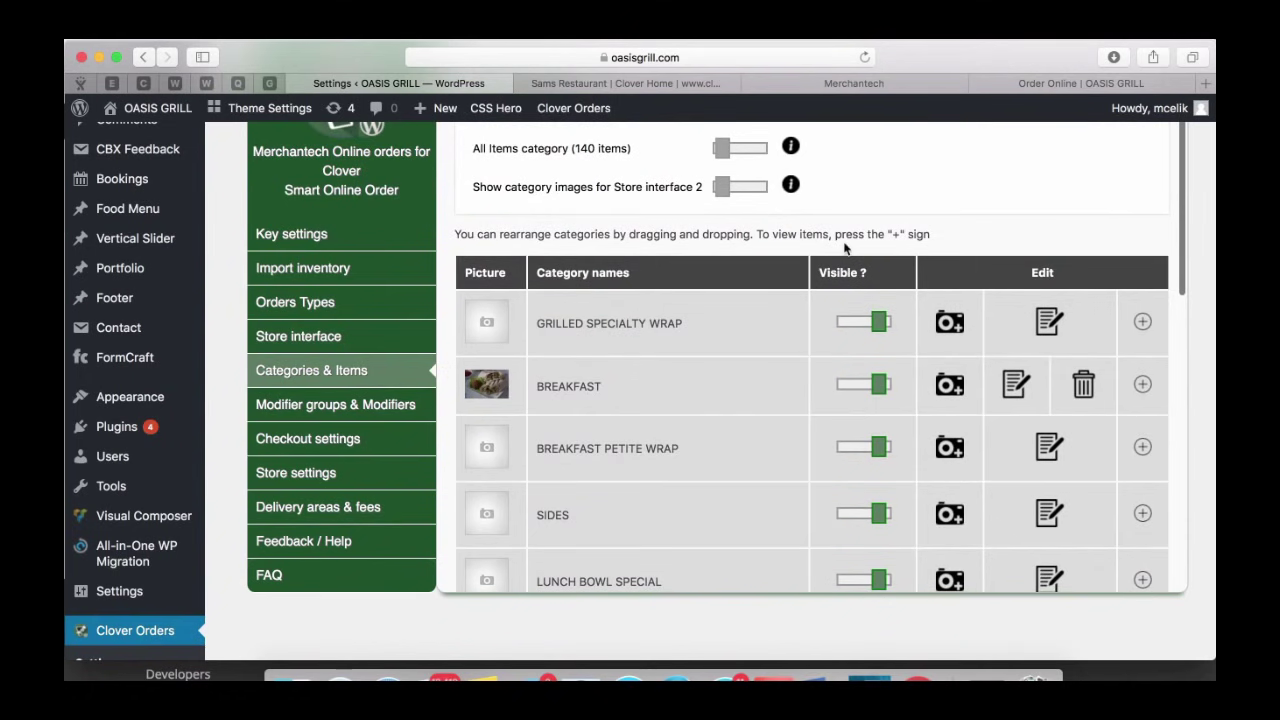
pyautogui.scroll(3, 1072, 210)
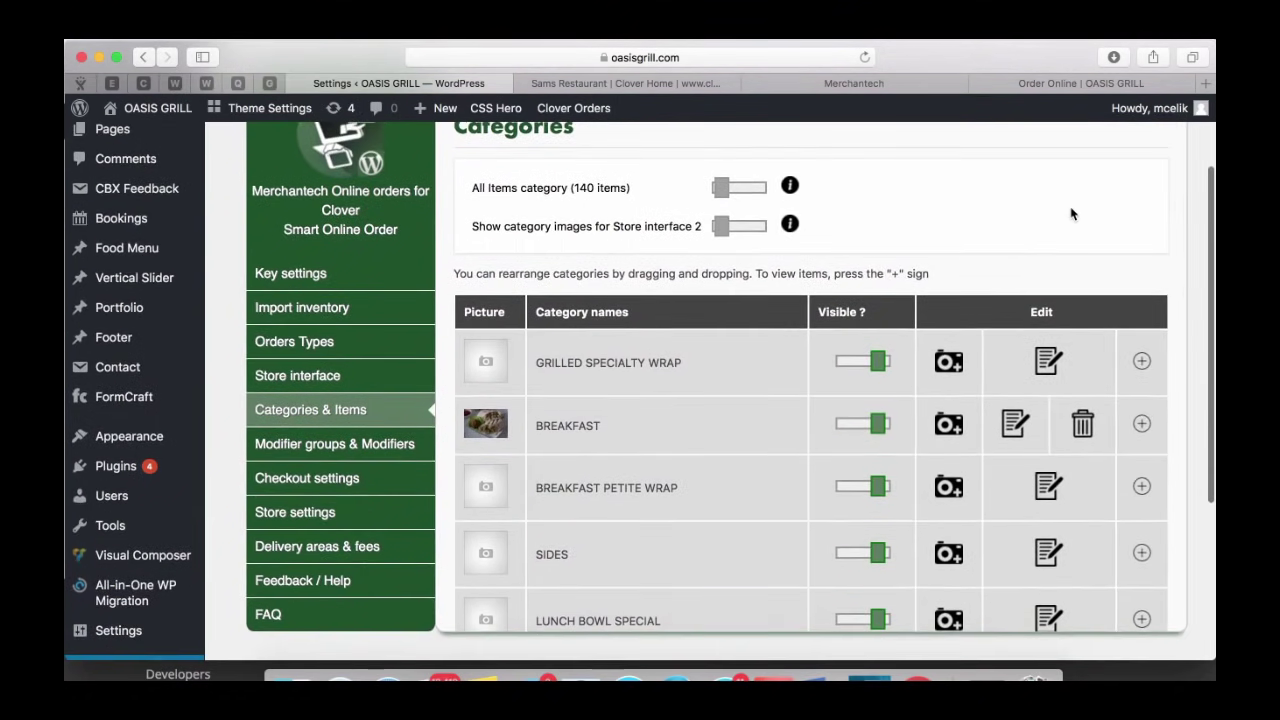
pyautogui.scroll(-2, 1000, 230)
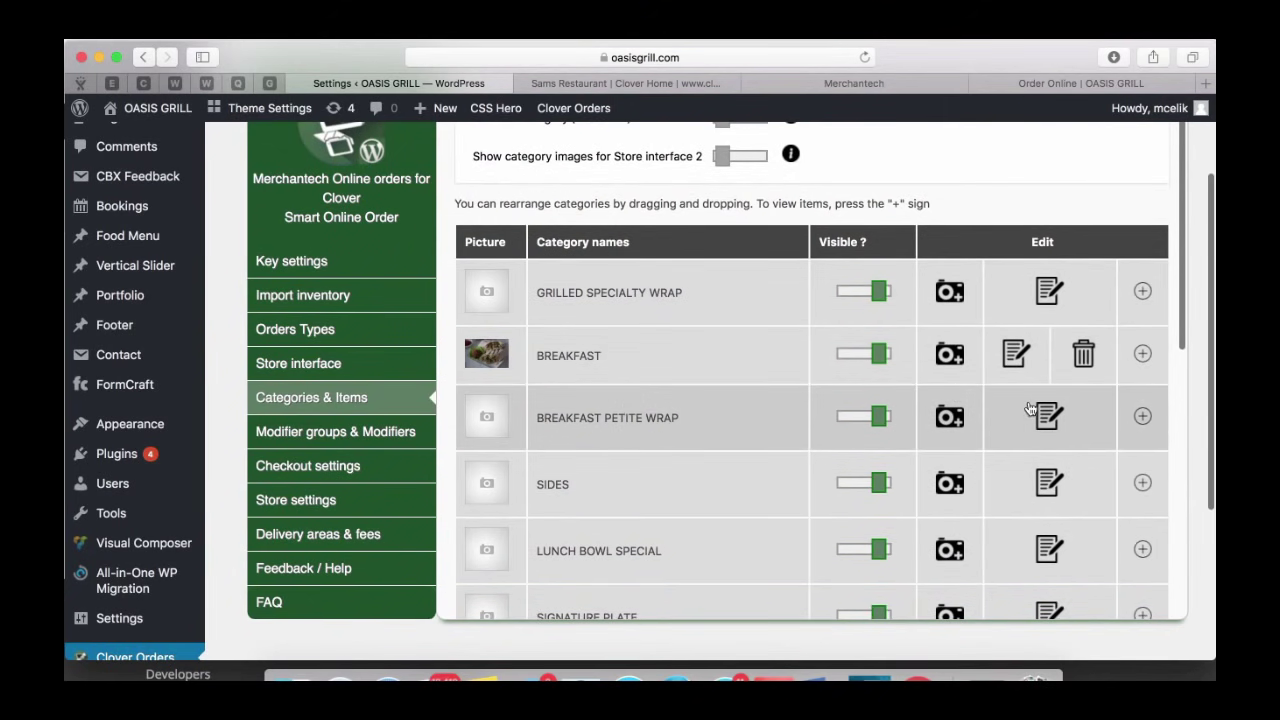
pyautogui.click(1142, 354)
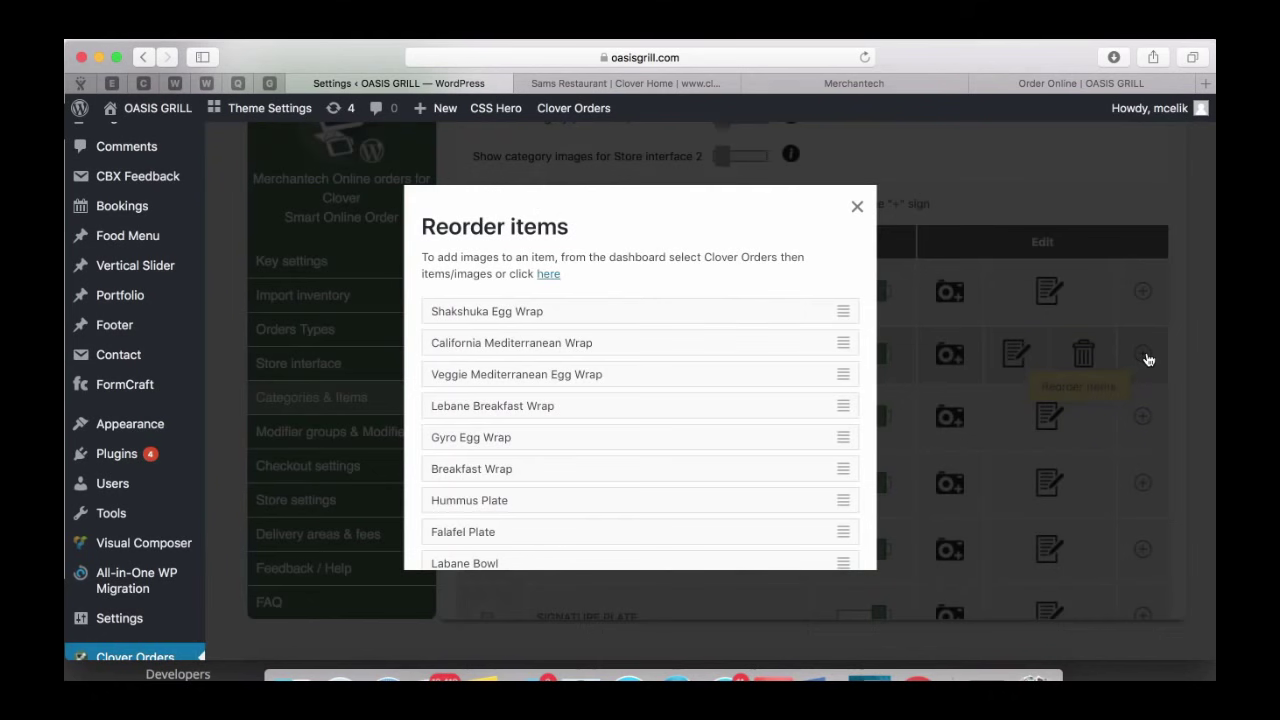
pyautogui.moveTo(777, 348); pyautogui.dragTo(766, 305)
pyautogui.scroll(-2, 772, 461)
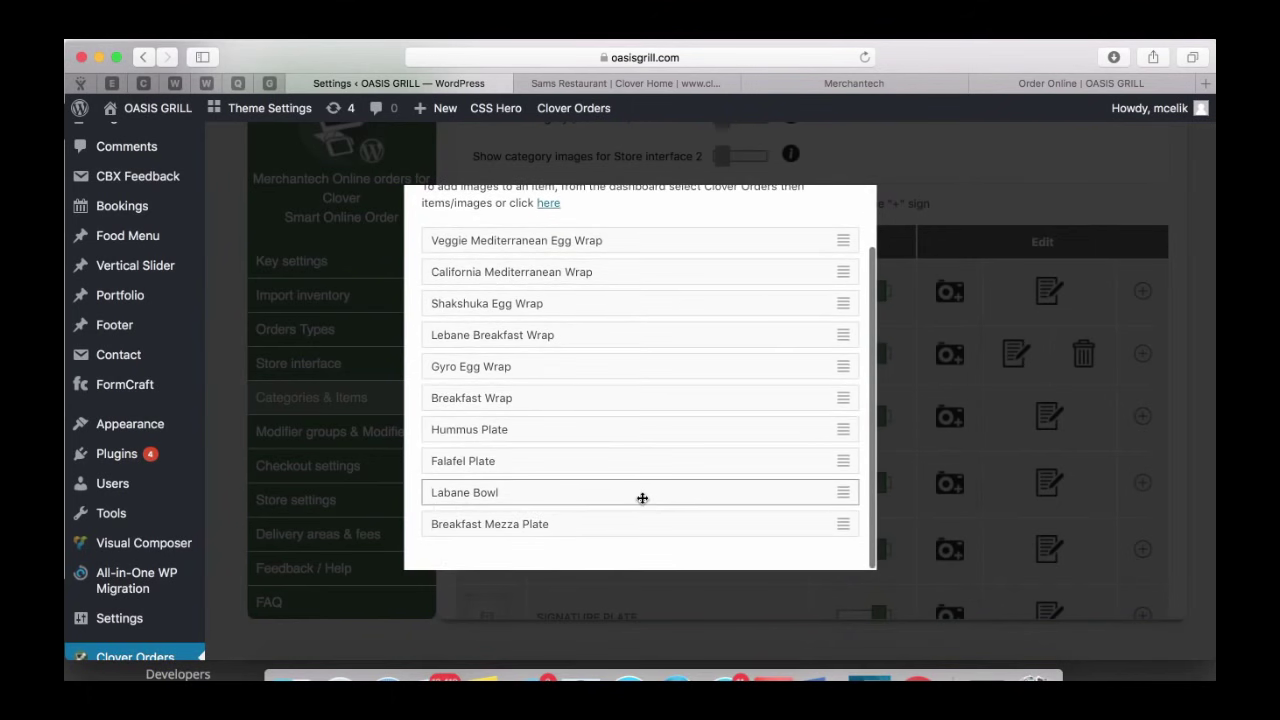
pyautogui.moveTo(632, 464); pyautogui.dragTo(634, 543)
pyautogui.scroll(2, 817, 215)
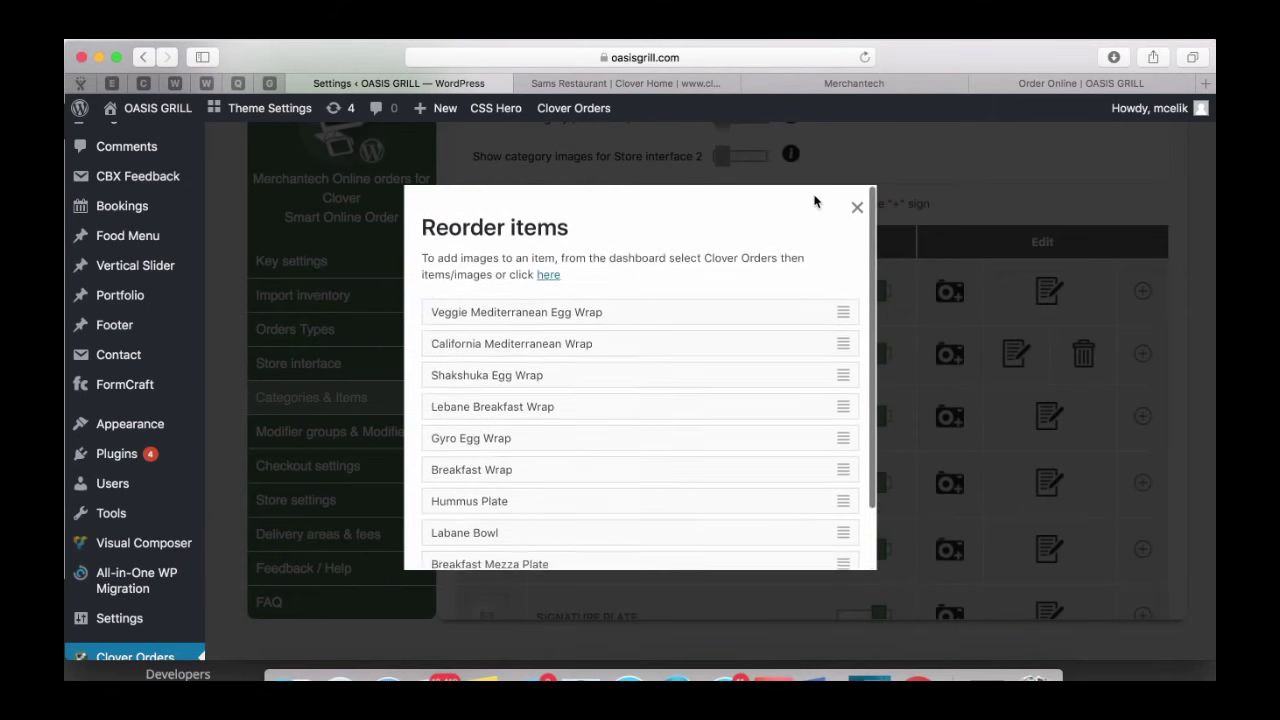
pyautogui.click(856, 210)
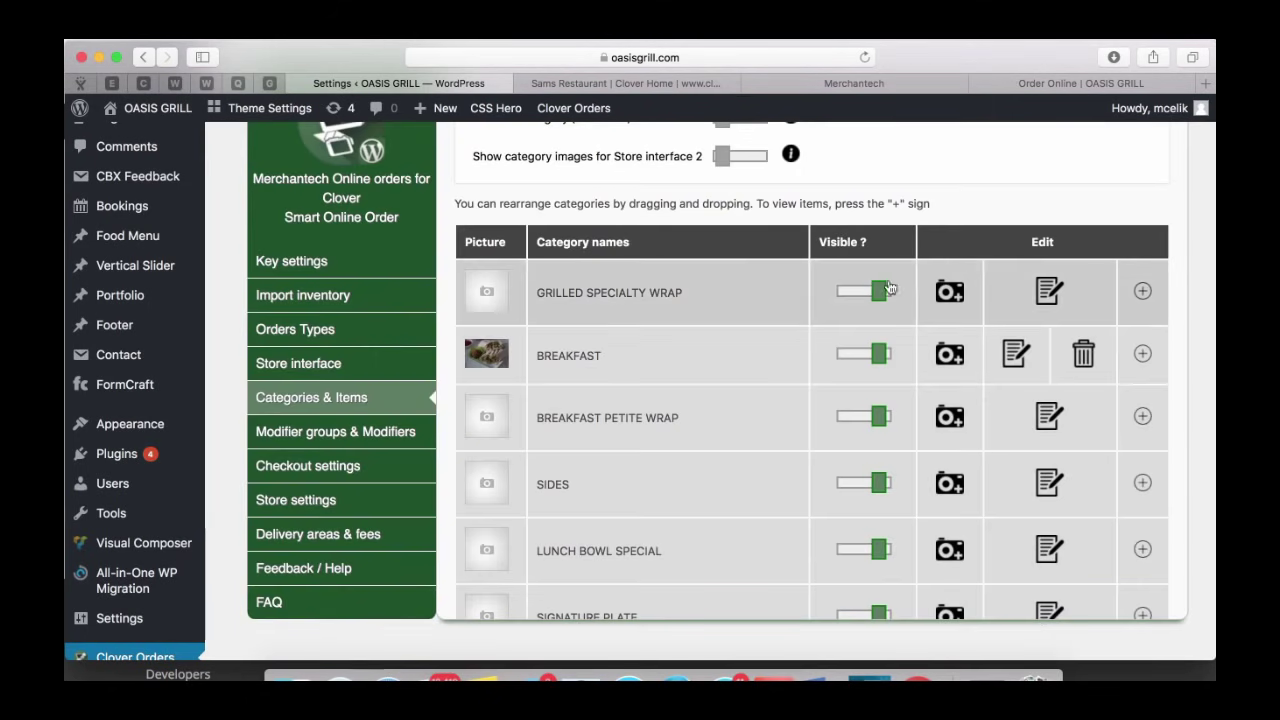
pyautogui.scroll(-3, 1168, 467)
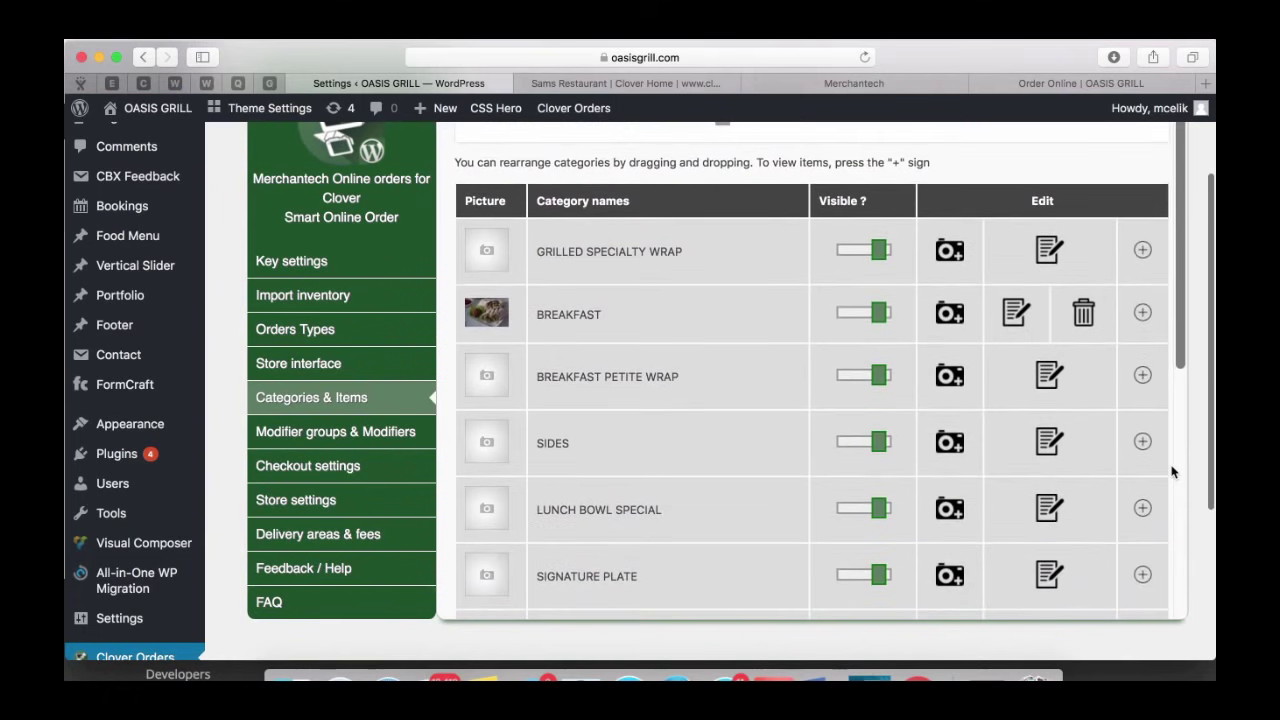
pyautogui.scroll(-1, 1173, 472)
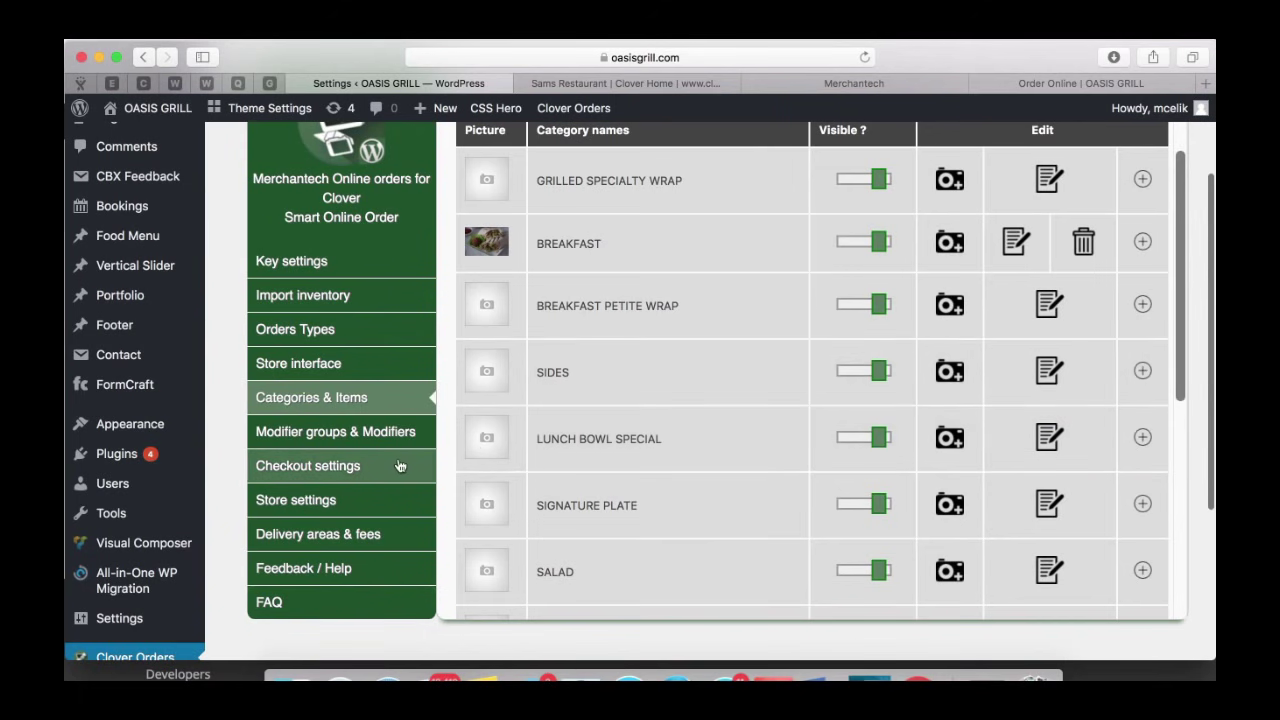
# - Enable Login to checkout in the Checkout settings, leaving the Facebook app ID blank, and save the changes
pyautogui.click(396, 467)
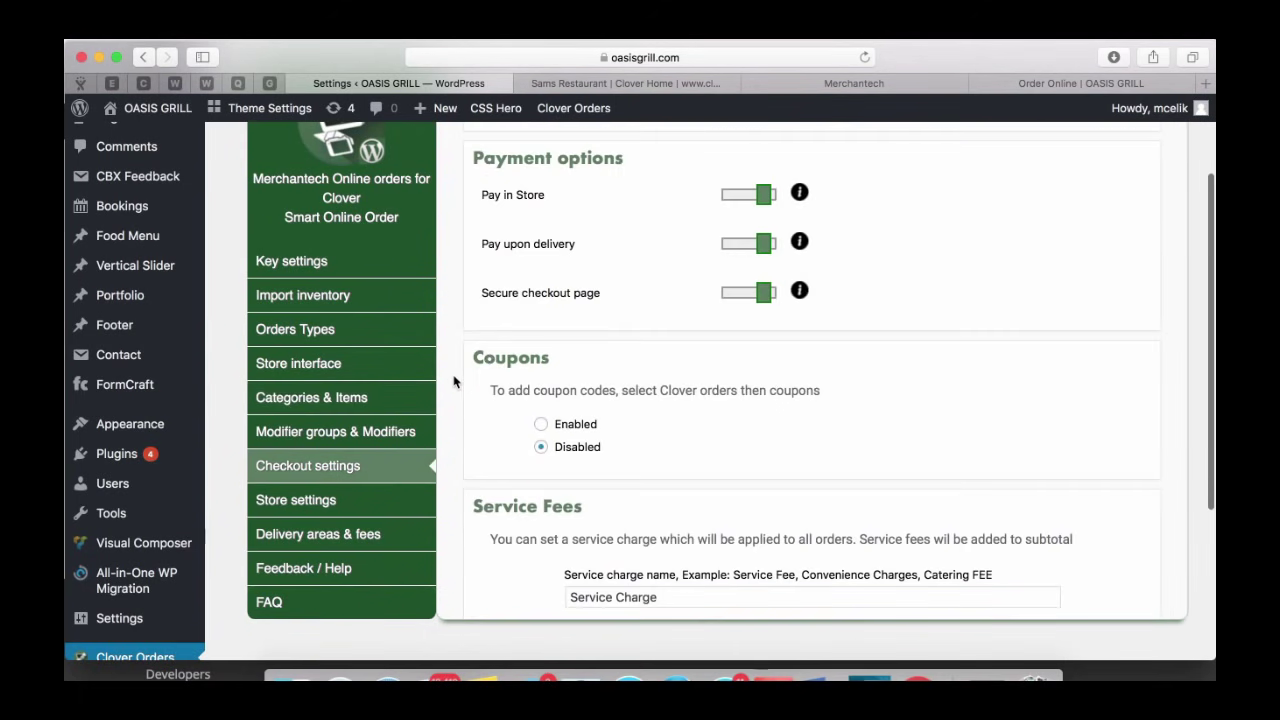
pyautogui.scroll(5, 453, 381)
pyautogui.scroll(-1, 453, 381)
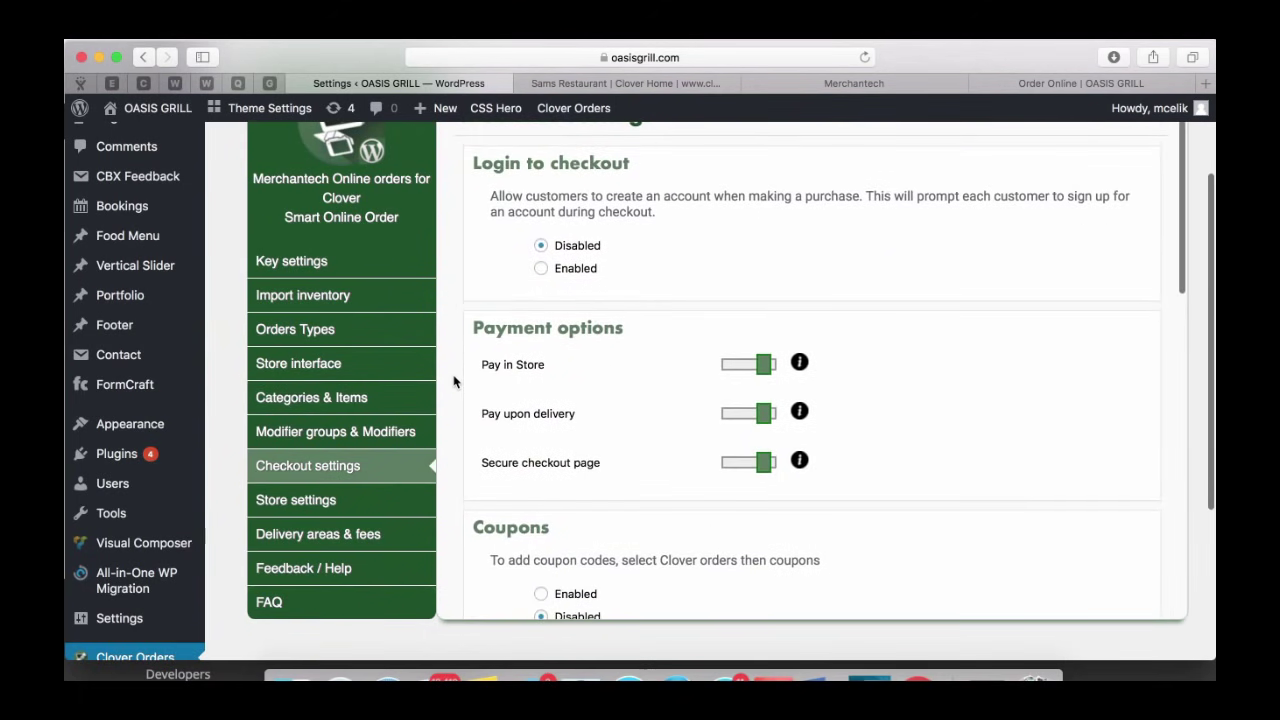
pyautogui.click(540, 269)
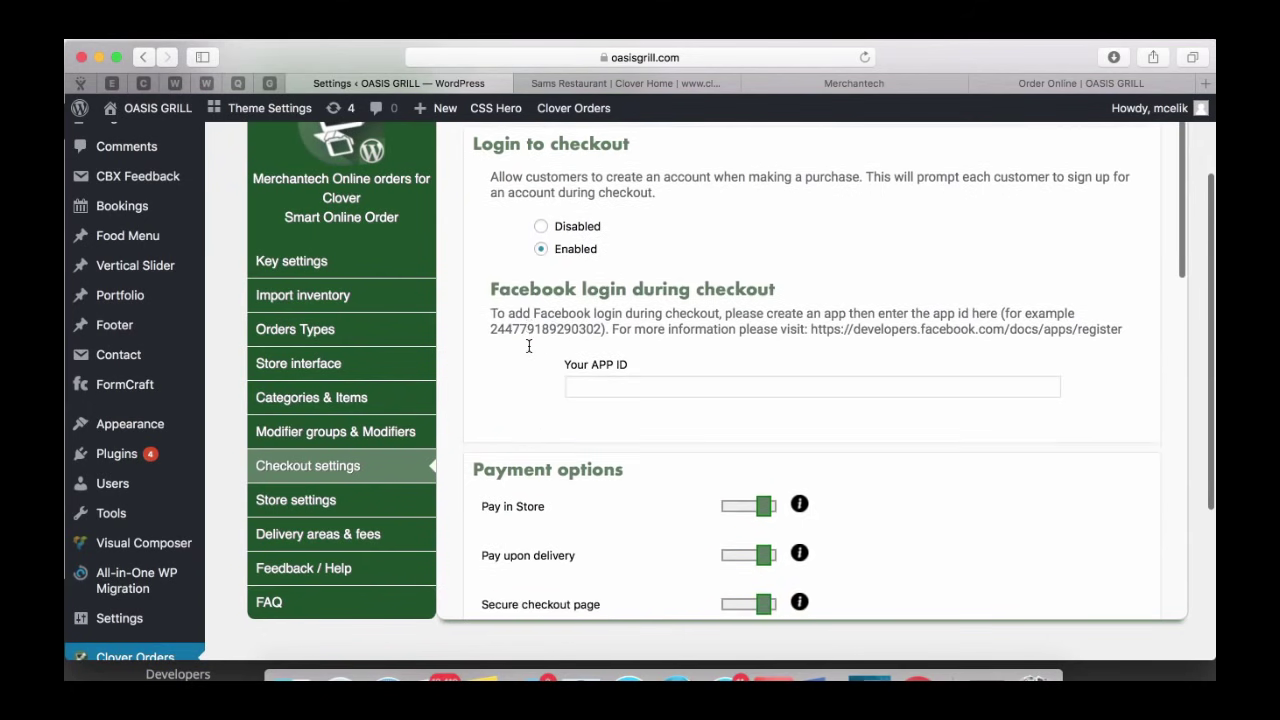
pyautogui.scroll(-2, 529, 345)
pyautogui.scroll(-10, 529, 351)
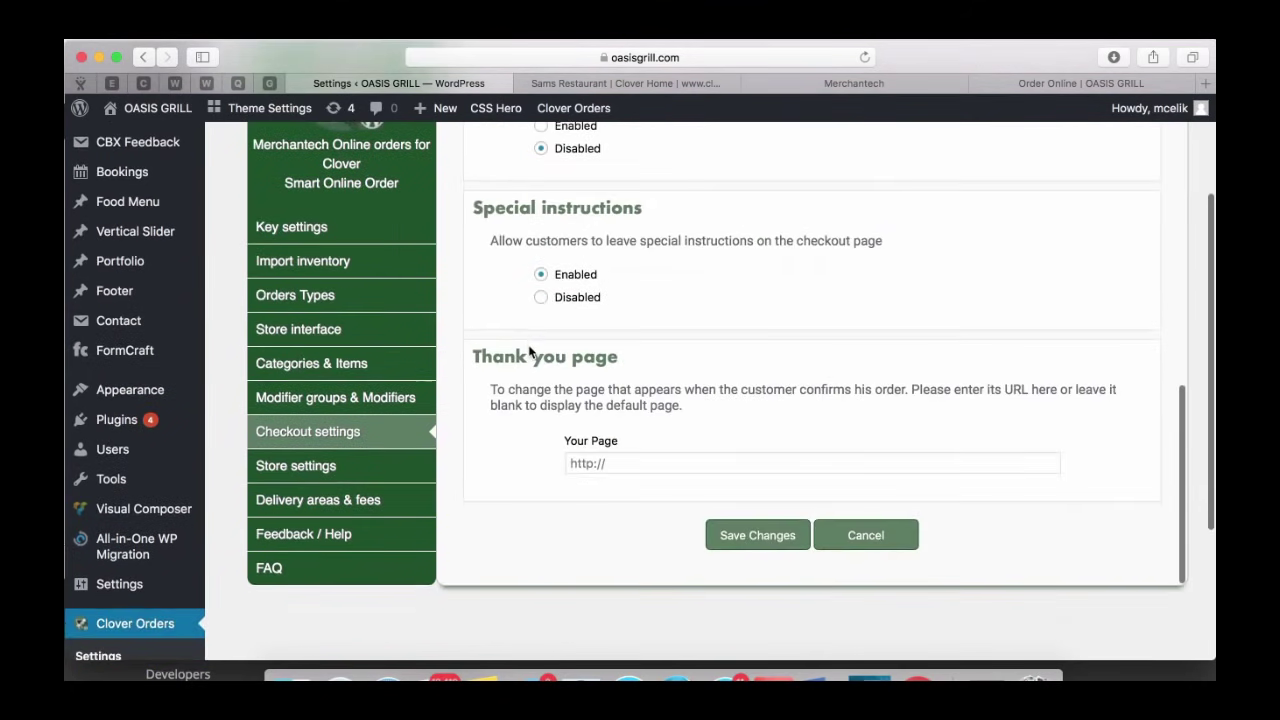
pyautogui.click(739, 341)
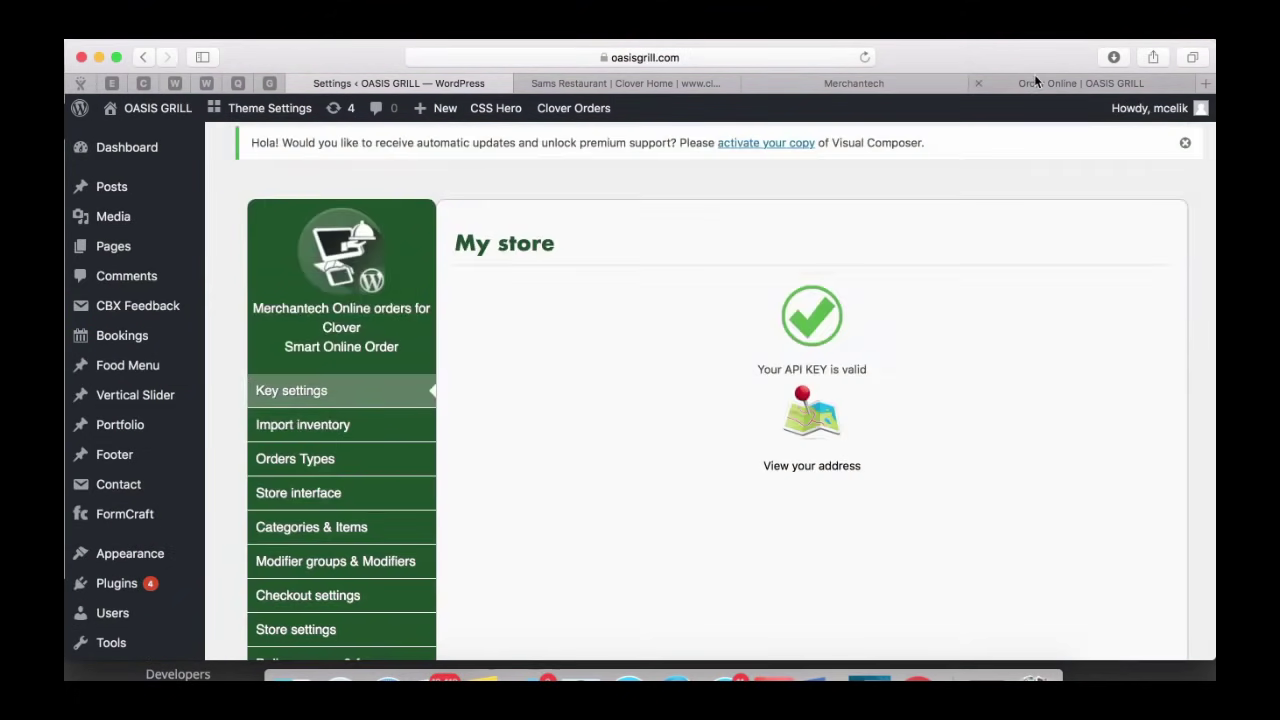
# - Reload the online ordering page and proceed to checkout to view the login options offered to customers
pyautogui.click(1000, 83)
pyautogui.click(863, 58)
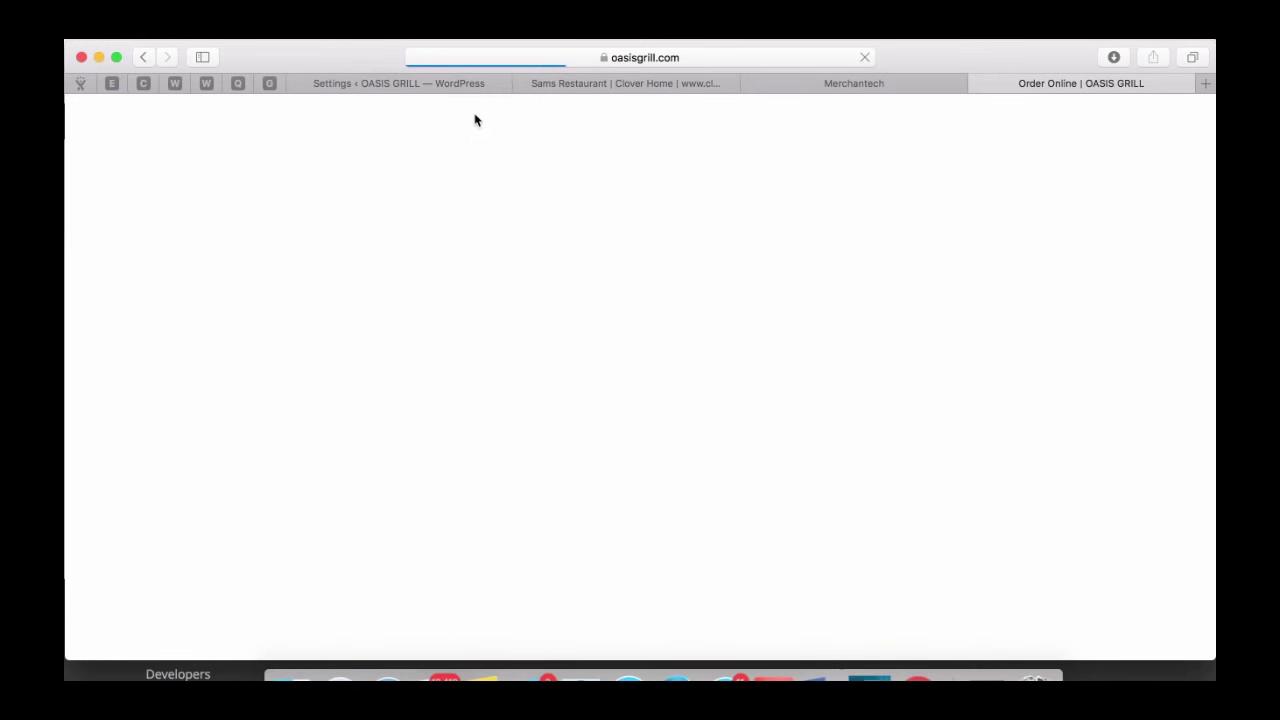
pyautogui.click(464, 86)
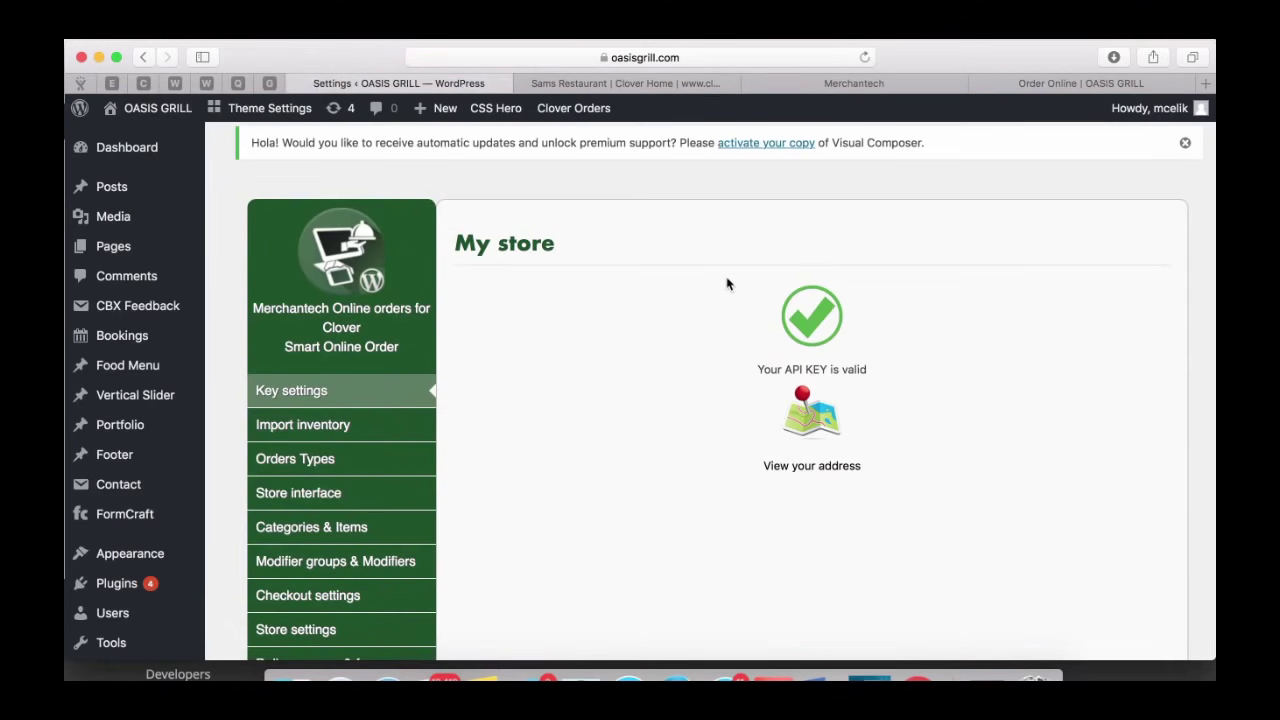
pyautogui.click(1020, 83)
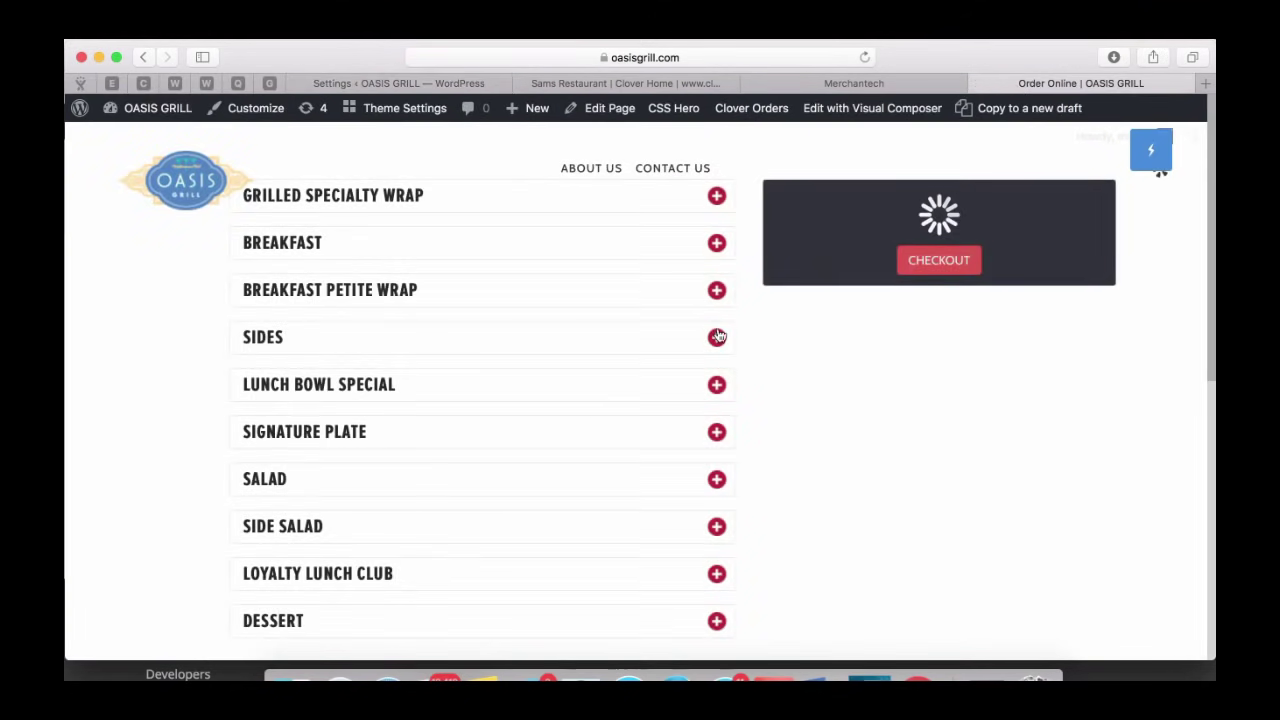
pyautogui.click(922, 408)
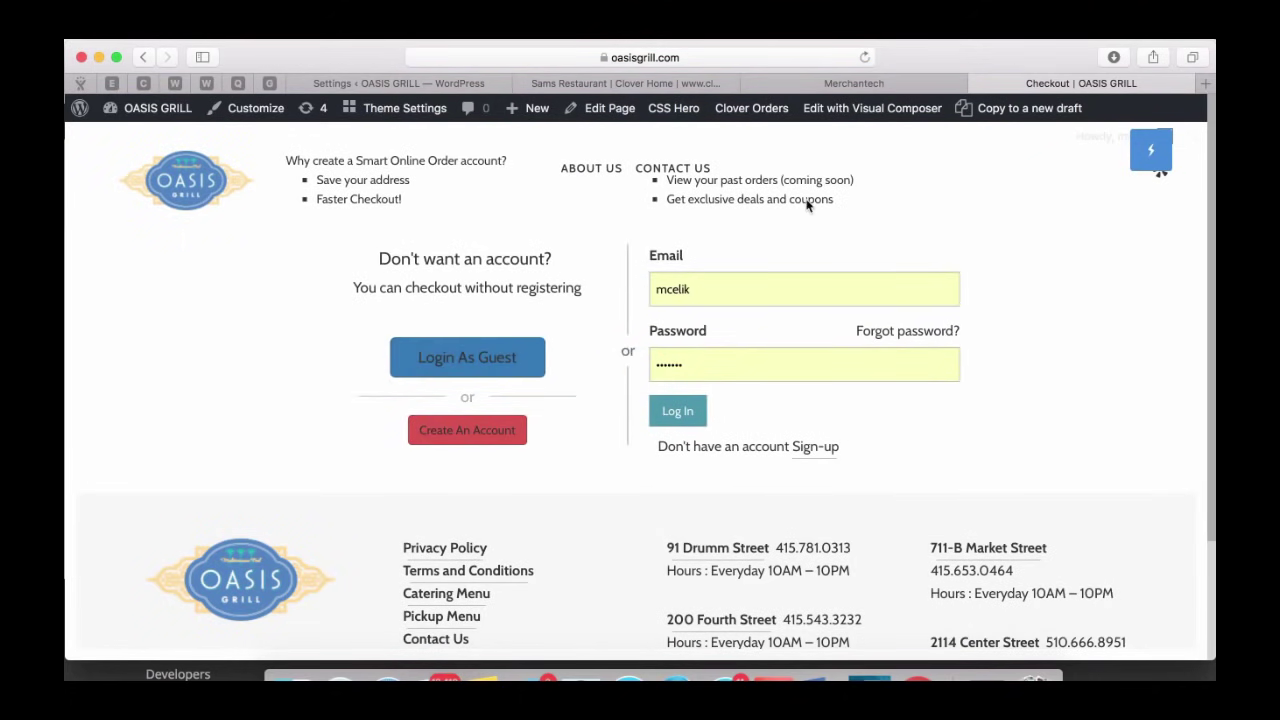
# - In the plugin's Checkout settings, enable Coupons and save the changes
pyautogui.click(470, 84)
pyautogui.scroll(-3, 336, 402)
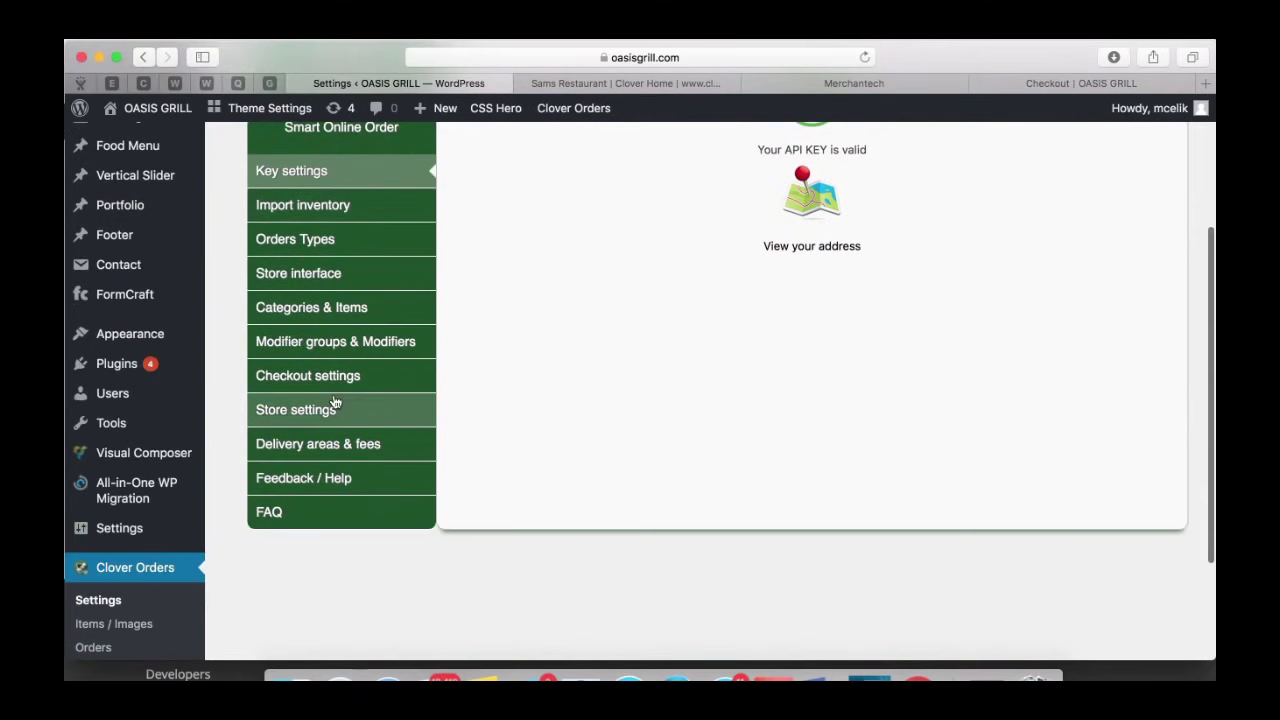
pyautogui.click(350, 377)
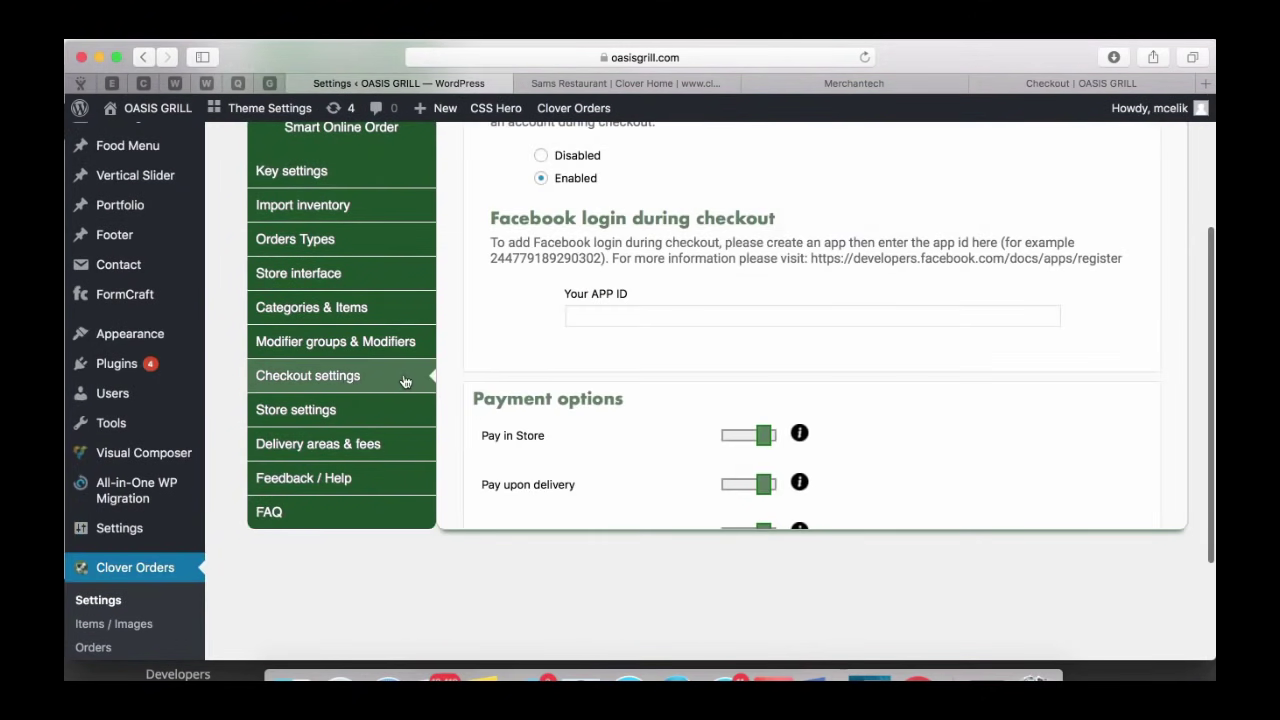
pyautogui.scroll(-4, 457, 329)
pyautogui.scroll(-5, 472, 281)
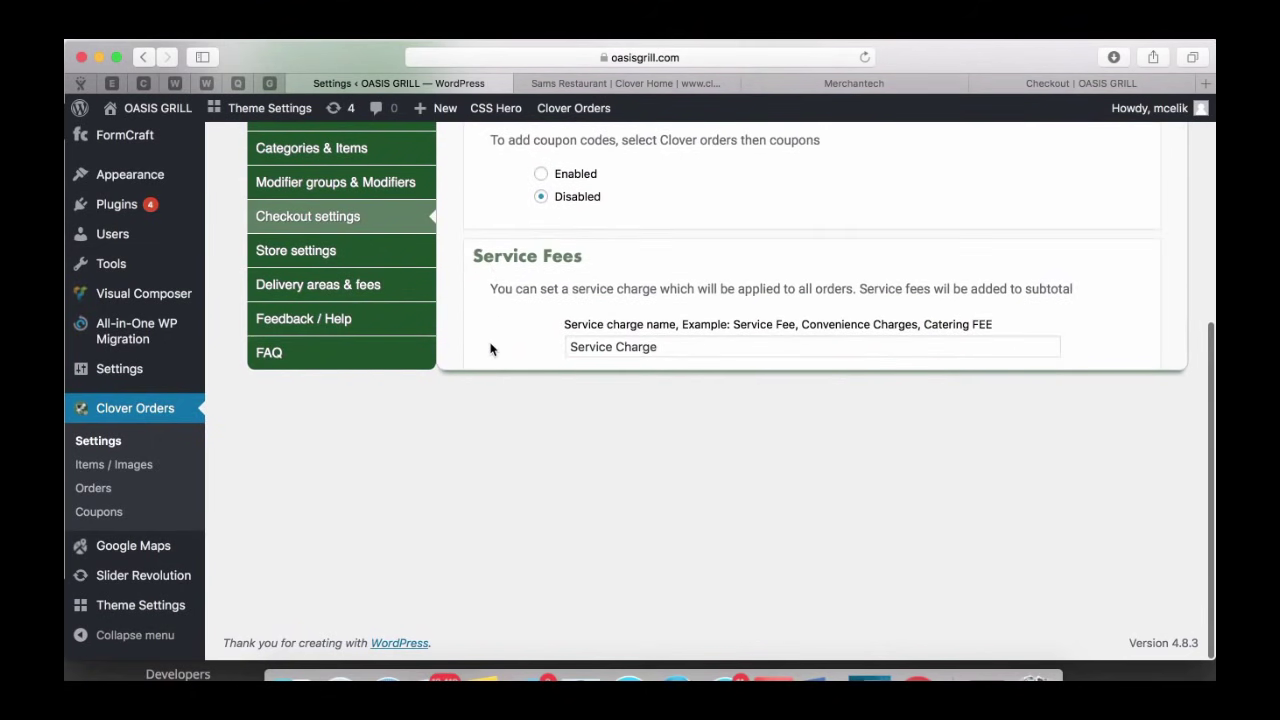
pyautogui.scroll(1, 491, 349)
pyautogui.scroll(-1, 500, 346)
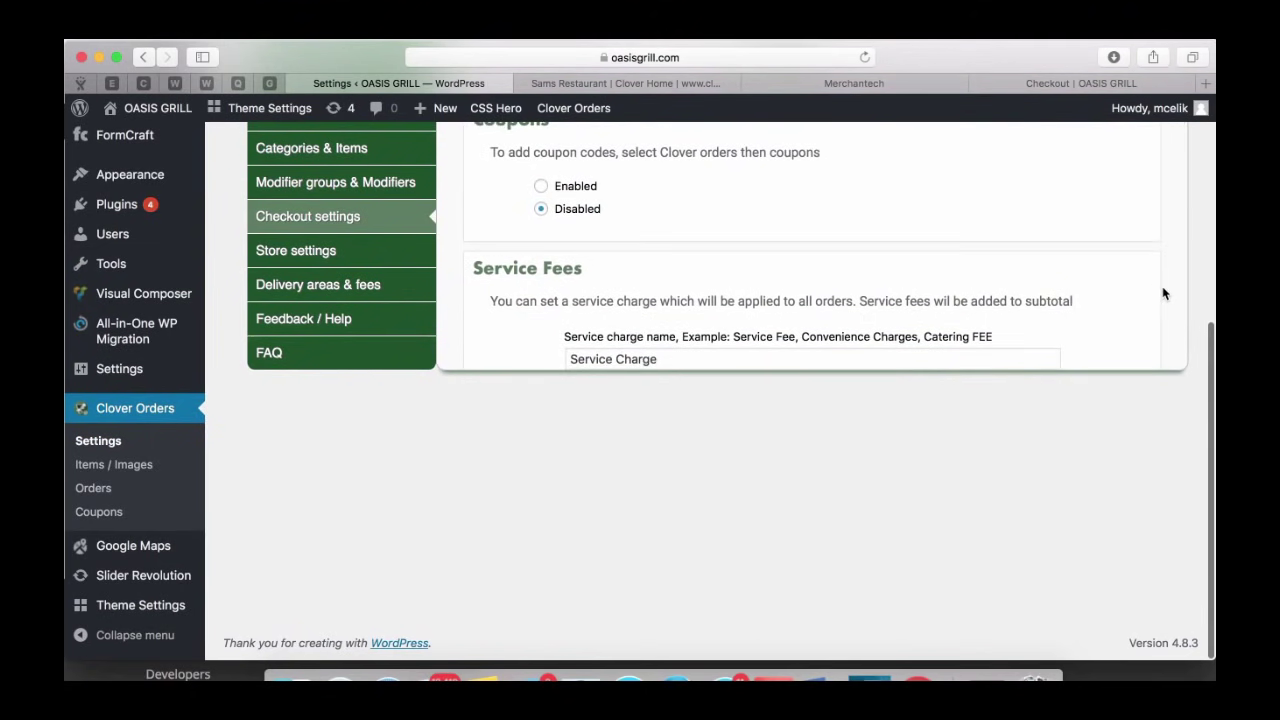
pyautogui.scroll(1, 1163, 289)
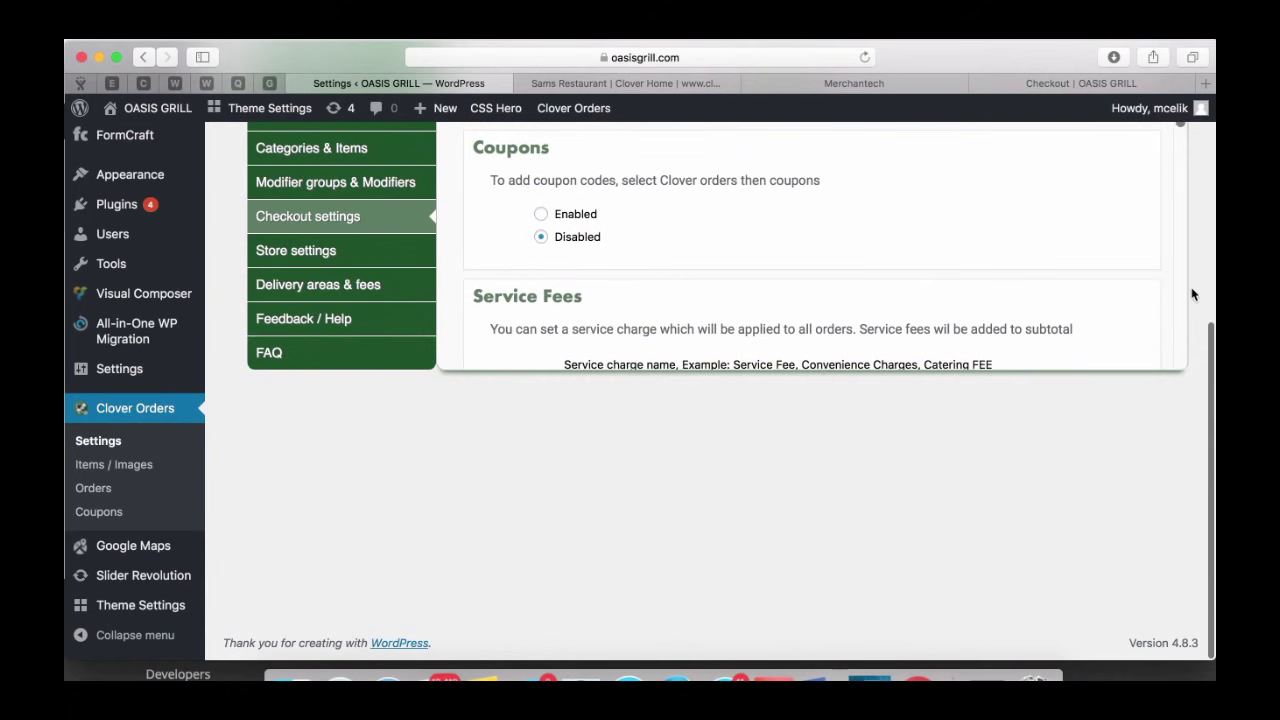
pyautogui.scroll(5, 1192, 294)
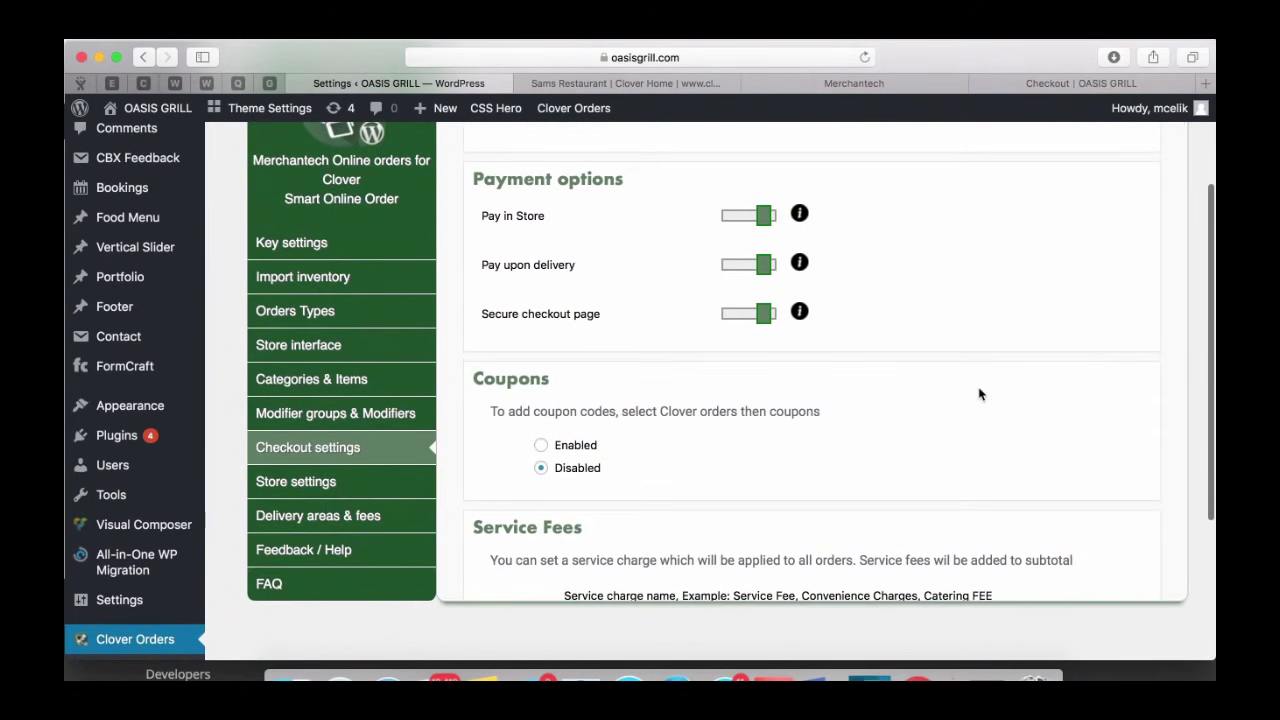
pyautogui.scroll(-2, 979, 394)
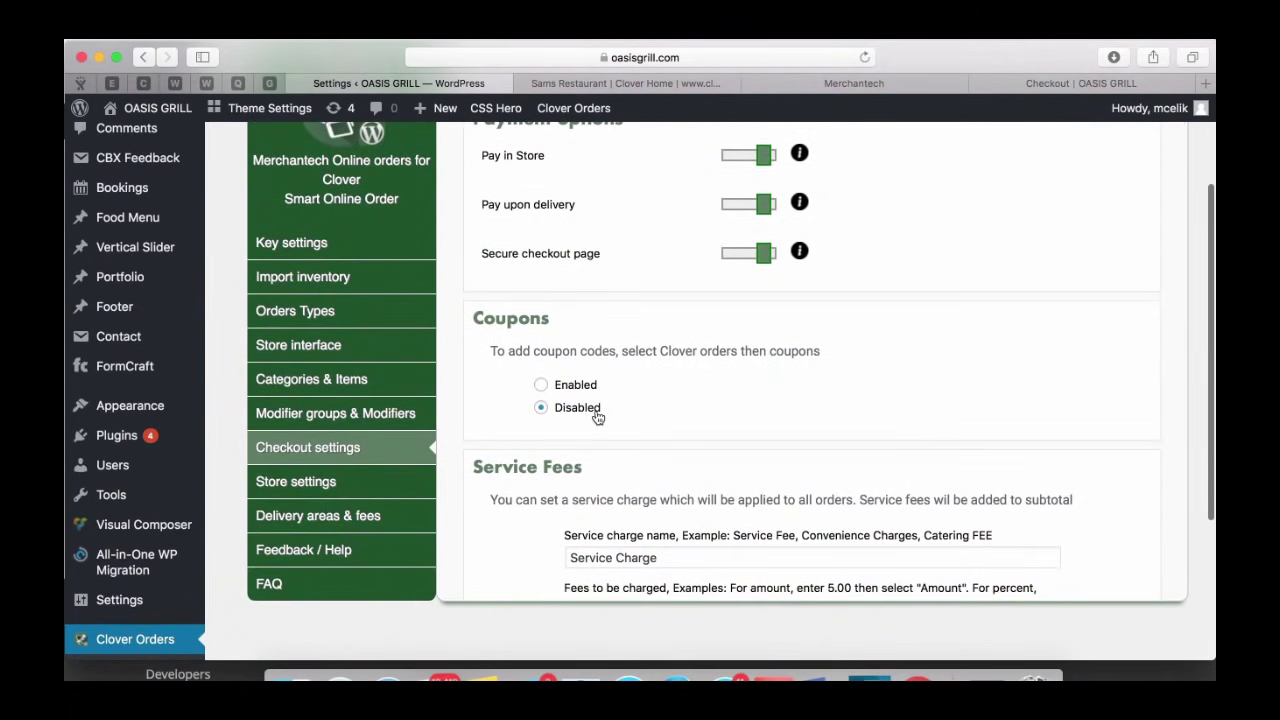
pyautogui.click(541, 388)
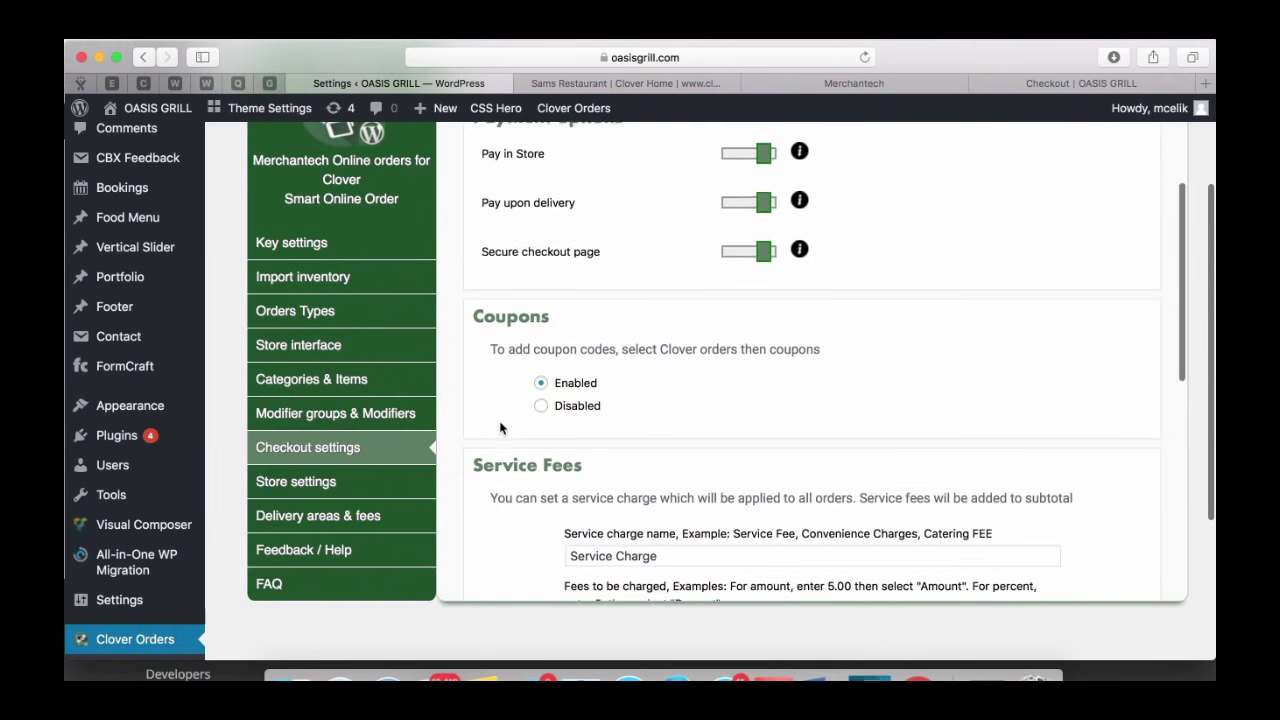
pyautogui.scroll(-5, 500, 428)
pyautogui.scroll(-7, 500, 428)
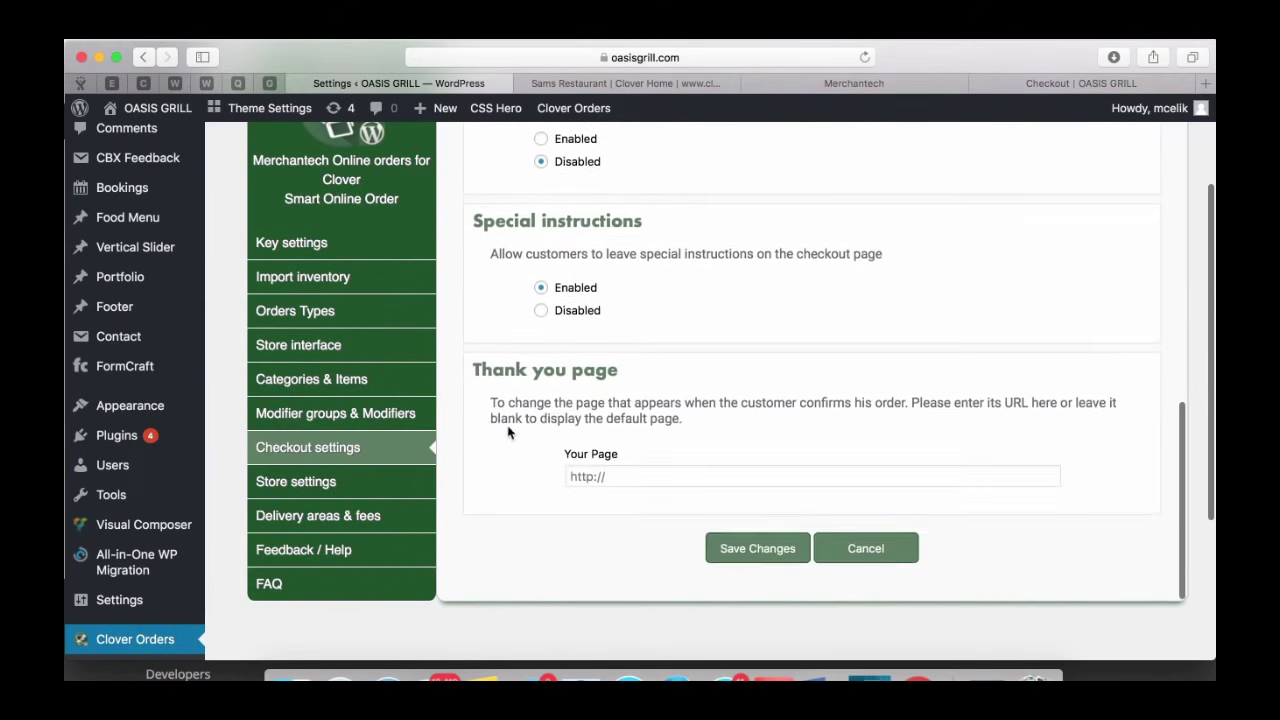
pyautogui.click(720, 551)
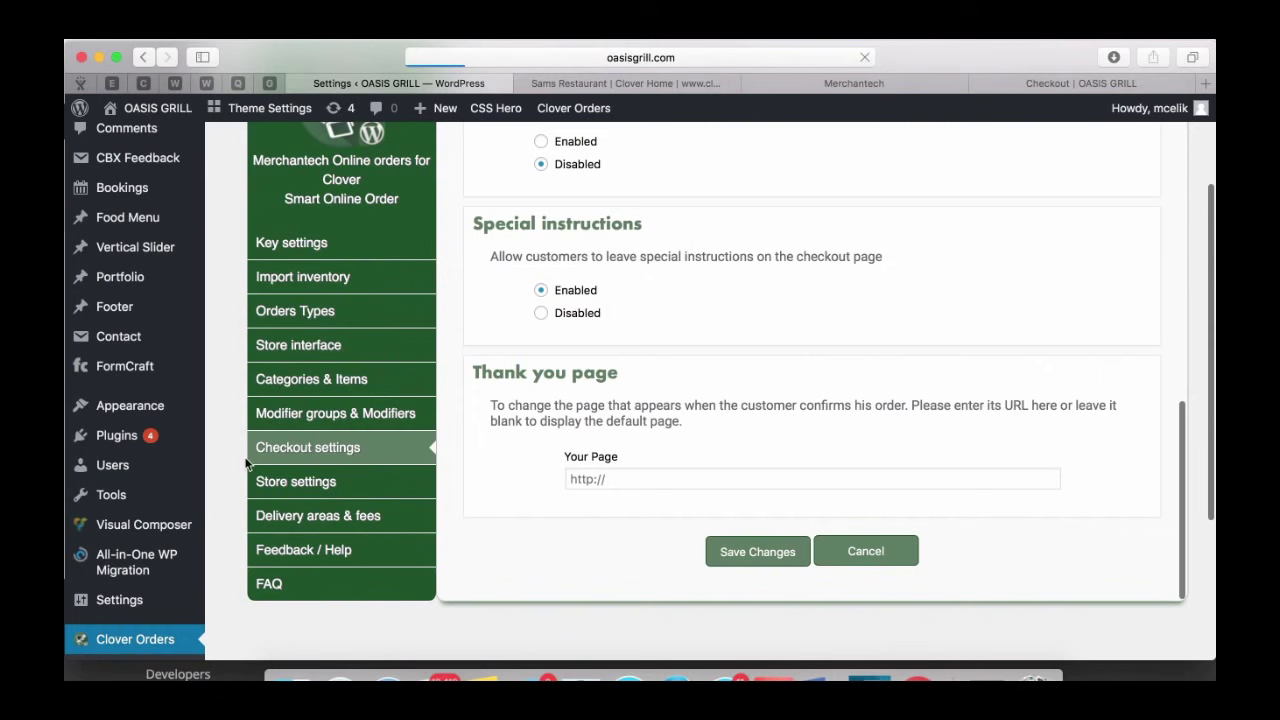
# - Start a new coupon under Clover Orders, named Online Special with the coupon code food500
pyautogui.scroll(-3, 230, 494)
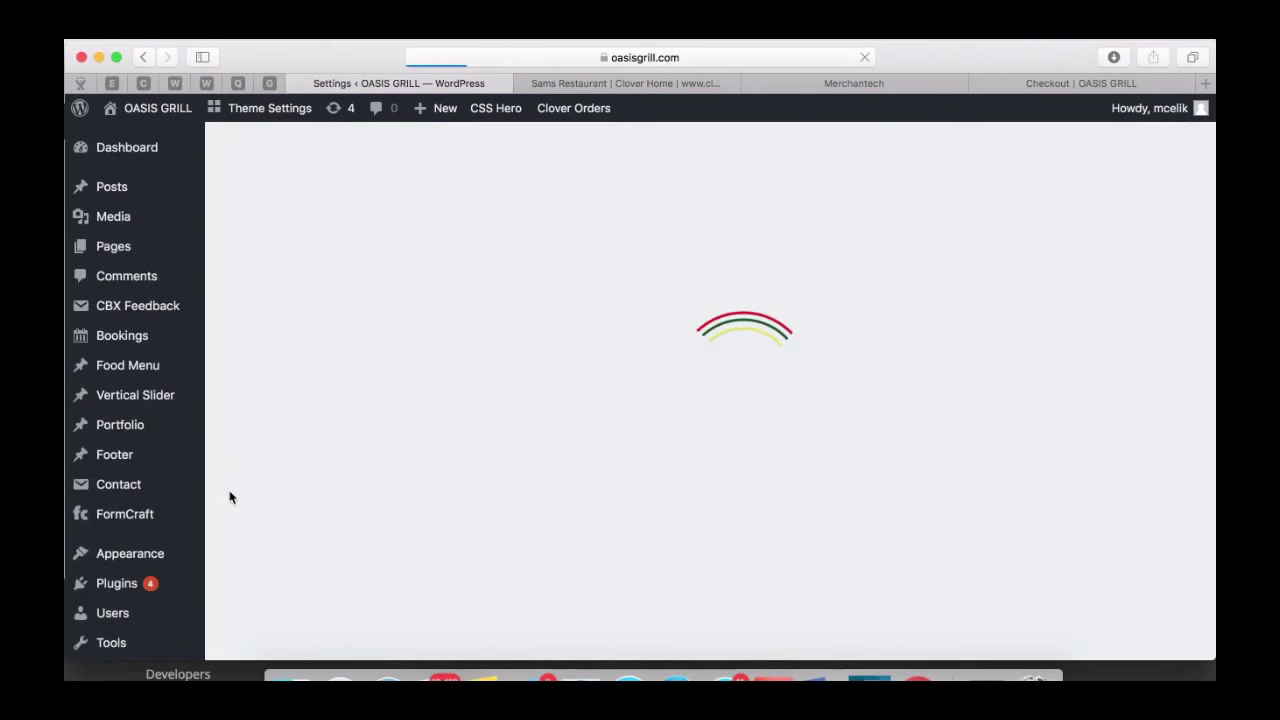
pyautogui.scroll(-3, 224, 518)
pyautogui.scroll(-2, 225, 518)
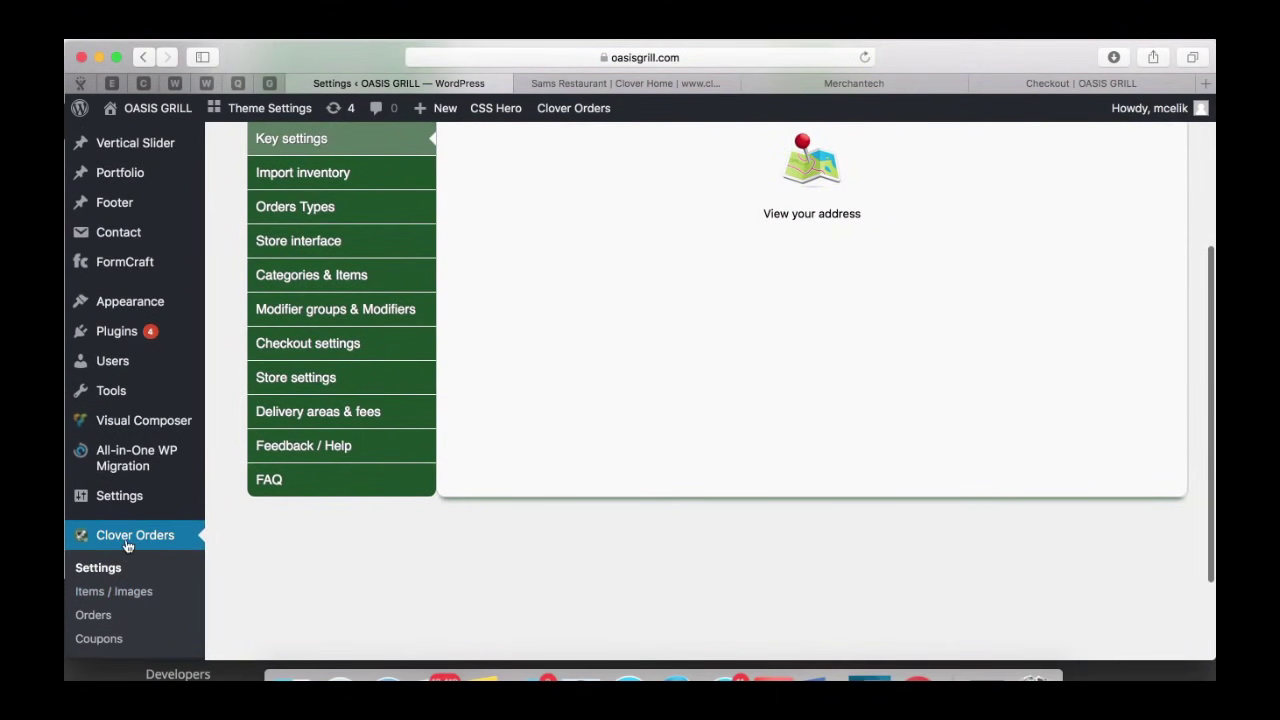
pyautogui.click(104, 638)
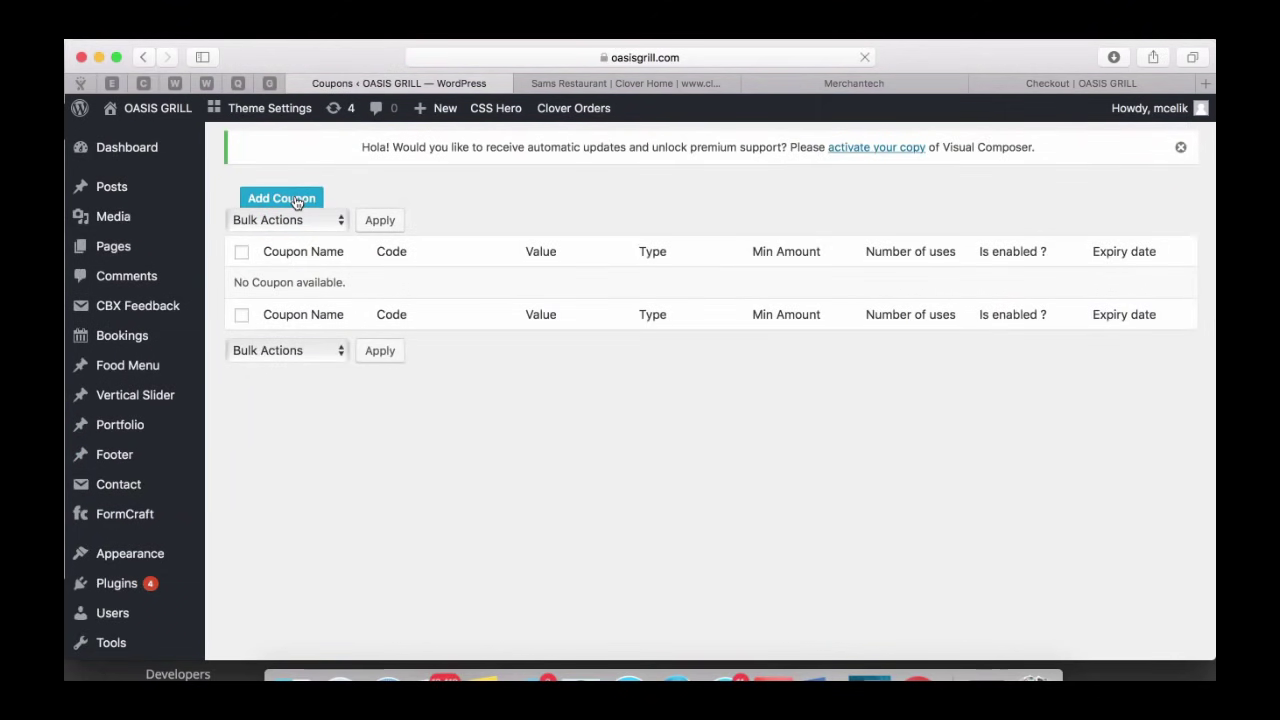
pyautogui.click(463, 243)
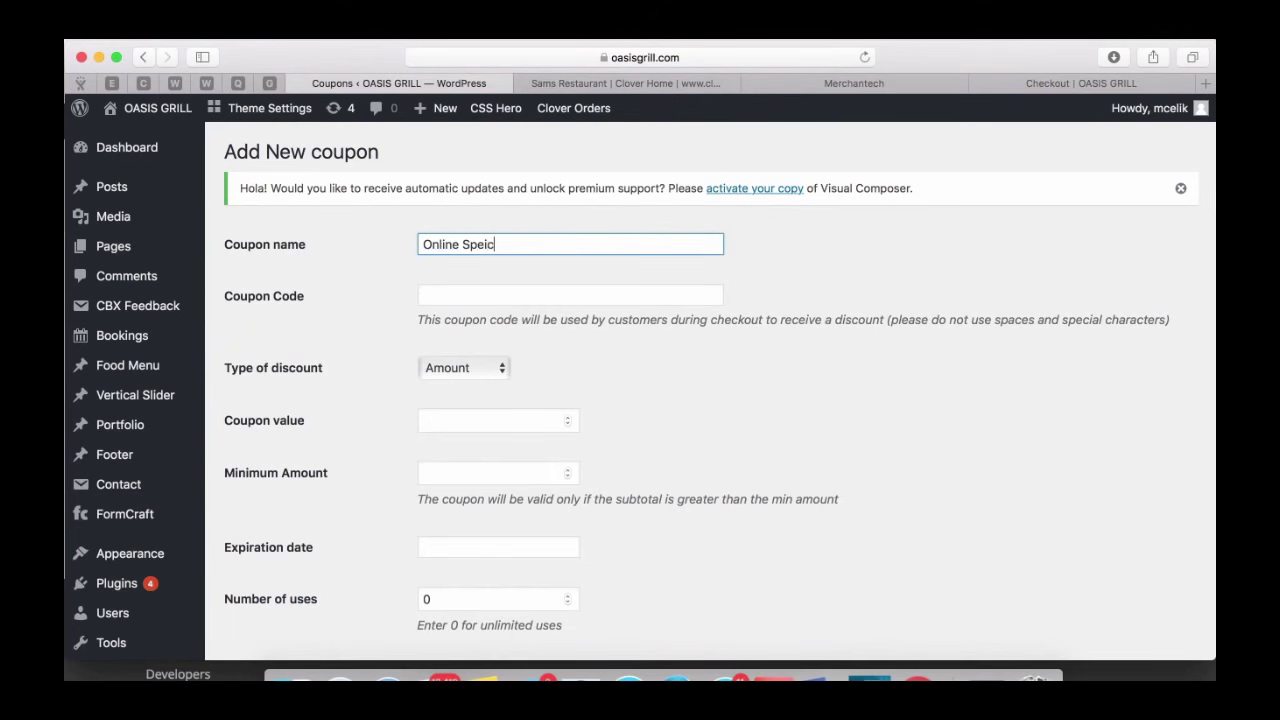
pyautogui.press('BackSpace')
pyautogui.press('BackSpace')
pyautogui.press('BackSpace')
pyautogui.click(443, 291)
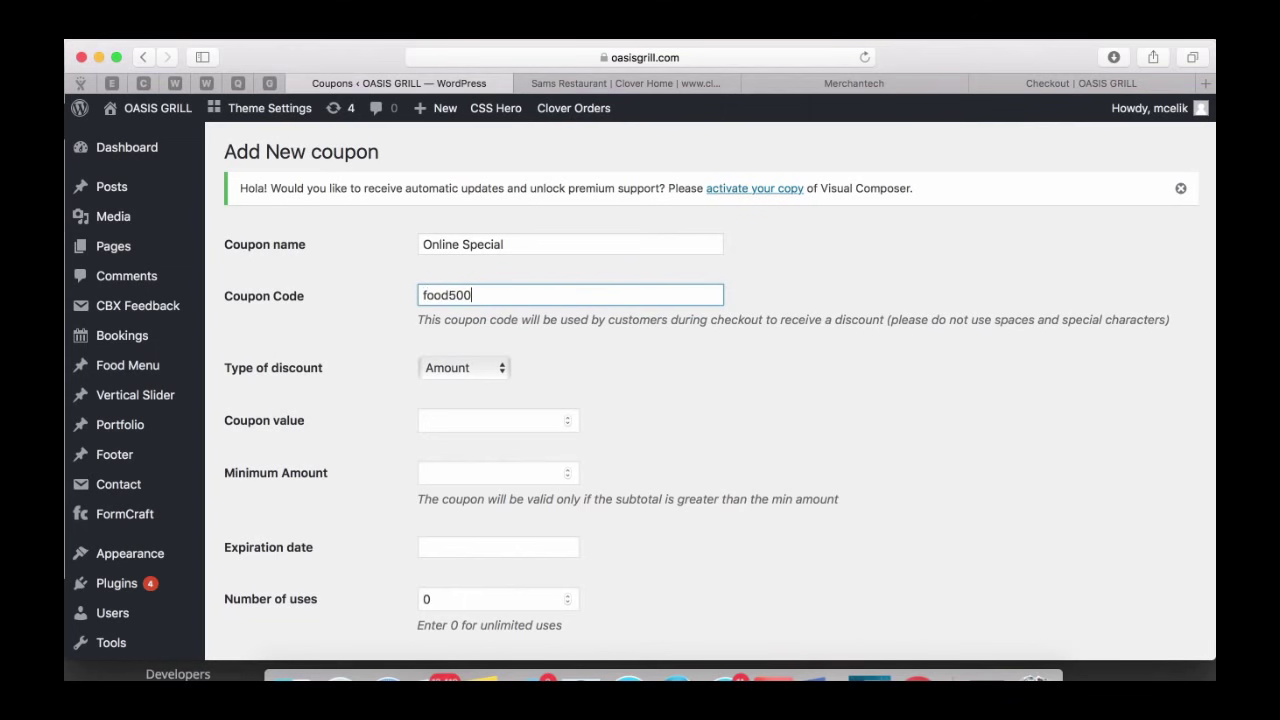
# - Make the coupon a Percentage discount with a value of 10 and a minimum amount of 5.00
pyautogui.scroll(-1, 543, 363)
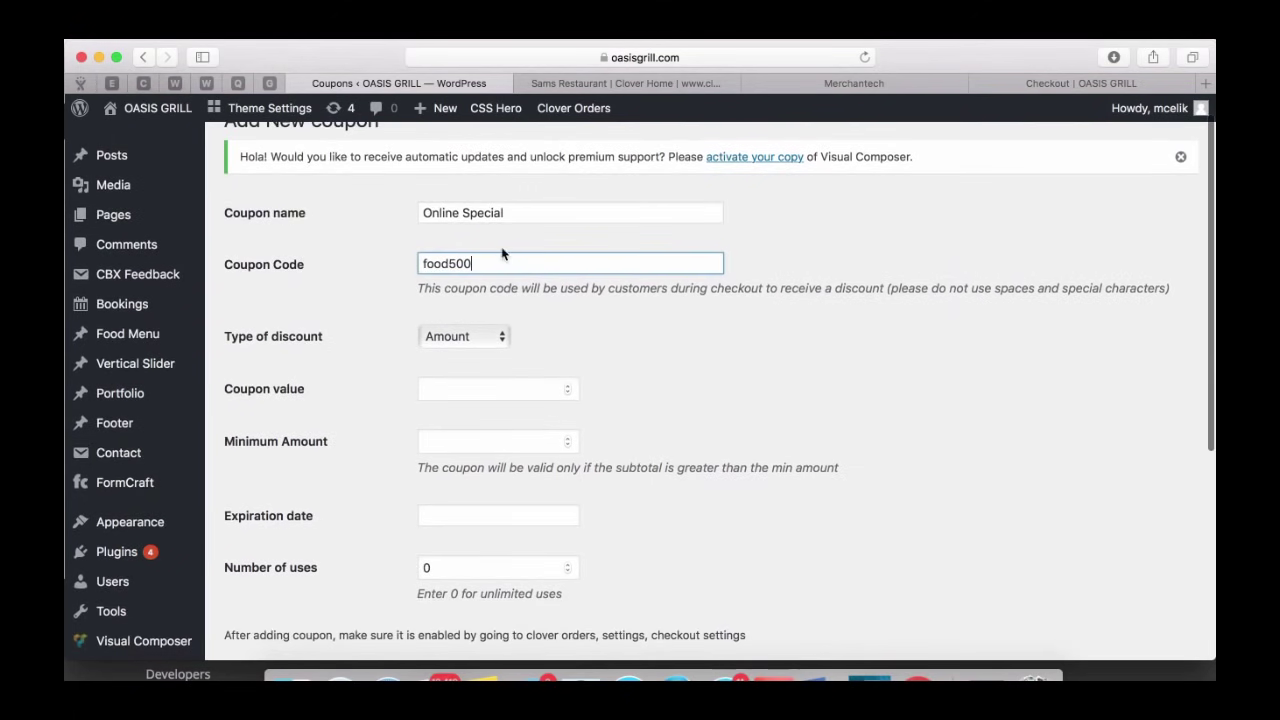
pyautogui.scroll(-1, 570, 322)
pyautogui.click(494, 305)
pyautogui.click(486, 317)
pyautogui.click(466, 352)
pyautogui.write('10')
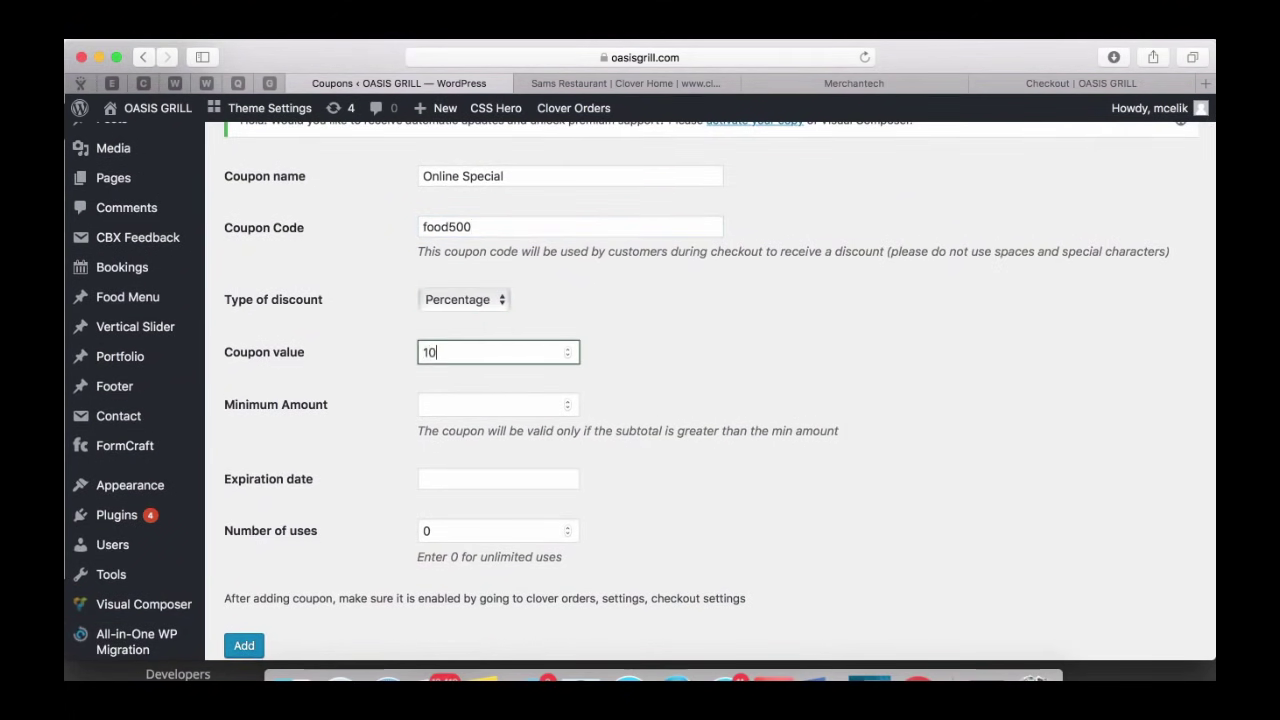
pyautogui.click(450, 410)
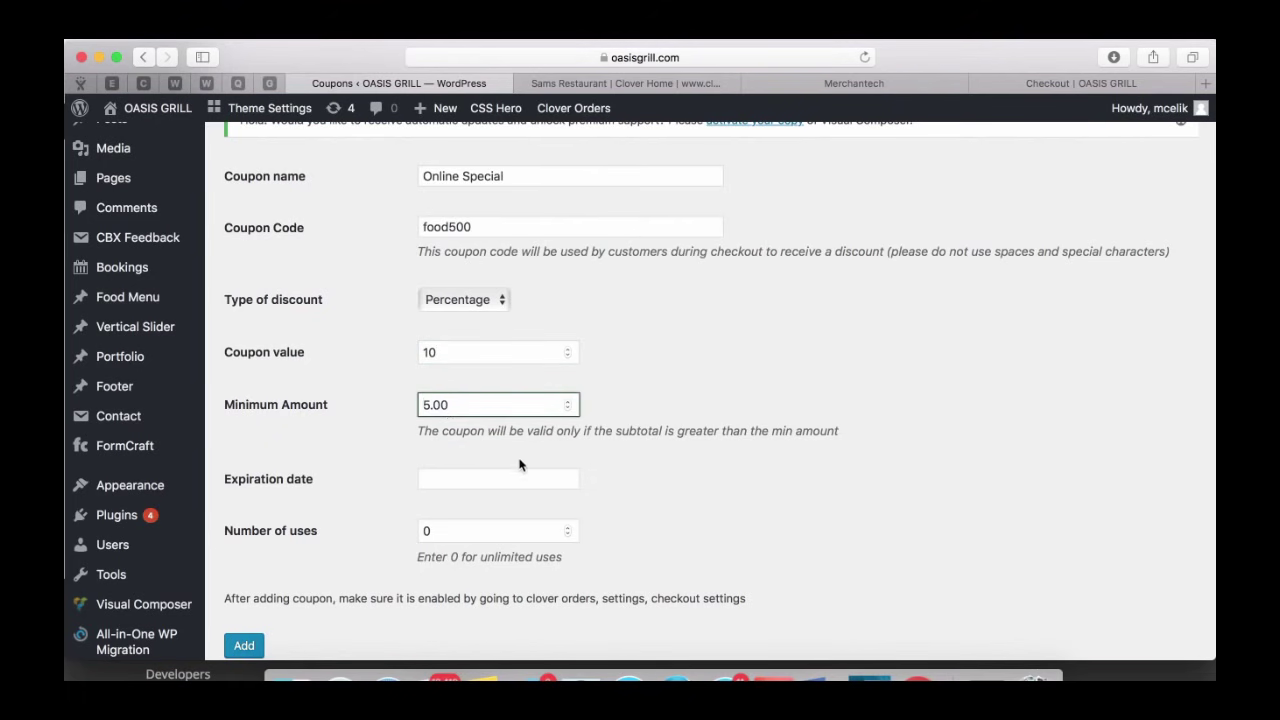
# - Set the coupon's expiration date to 2018-06-08 and add the coupon
pyautogui.scroll(-1, 510, 450)
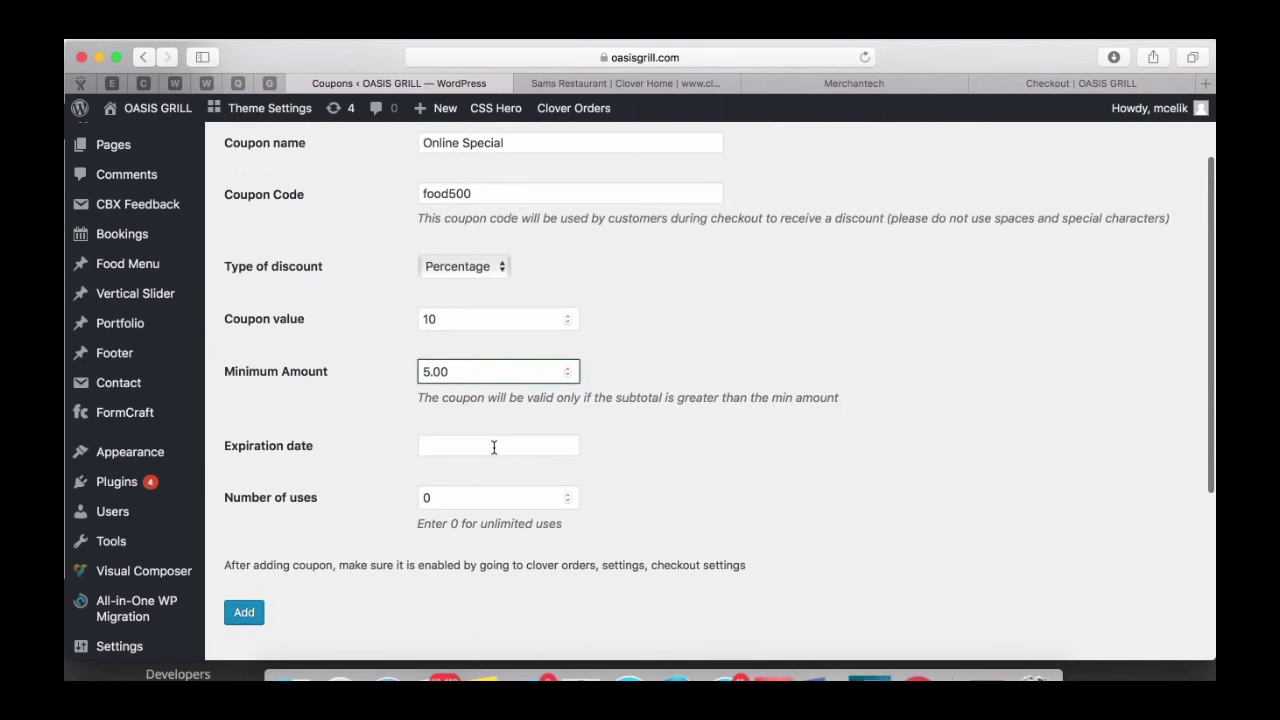
pyautogui.click(494, 447)
pyautogui.click(618, 478)
pyautogui.click(619, 474)
pyautogui.click(619, 474)
pyautogui.click(619, 474)
pyautogui.click(619, 474)
pyautogui.click(619, 474)
pyautogui.click(619, 474)
pyautogui.click(566, 555)
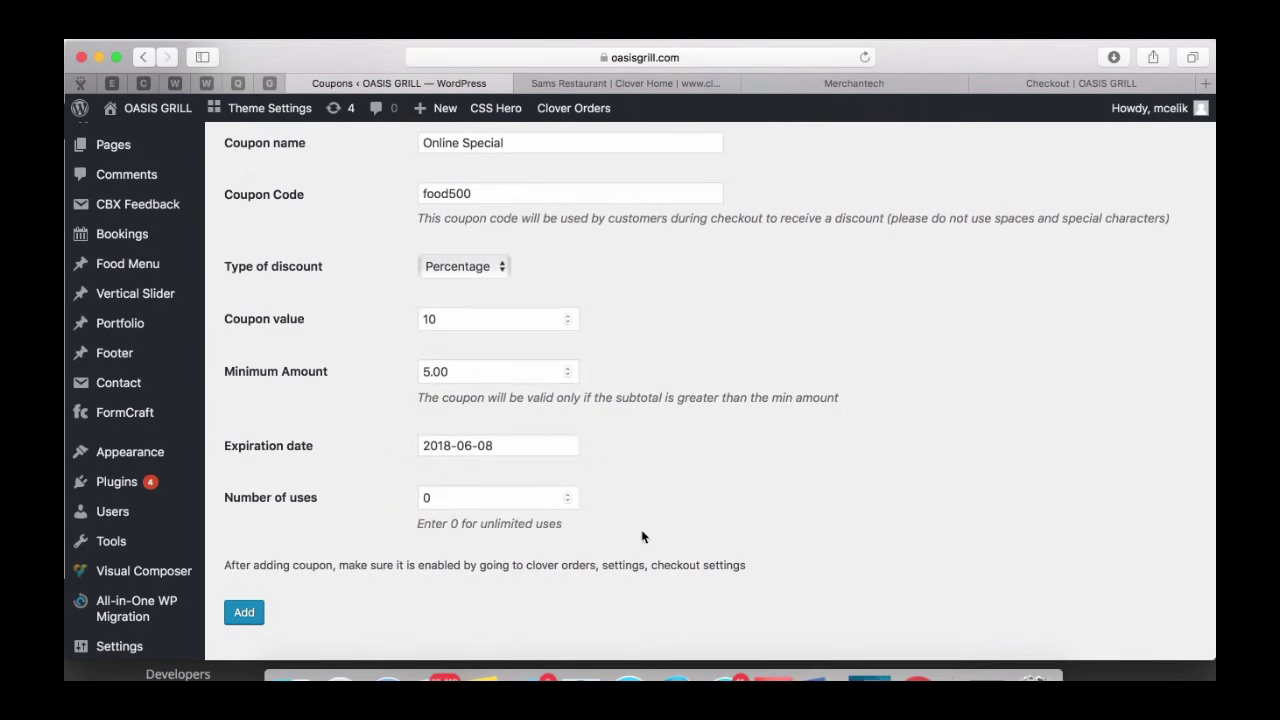
pyautogui.scroll(-4, 642, 537)
pyautogui.click(245, 521)
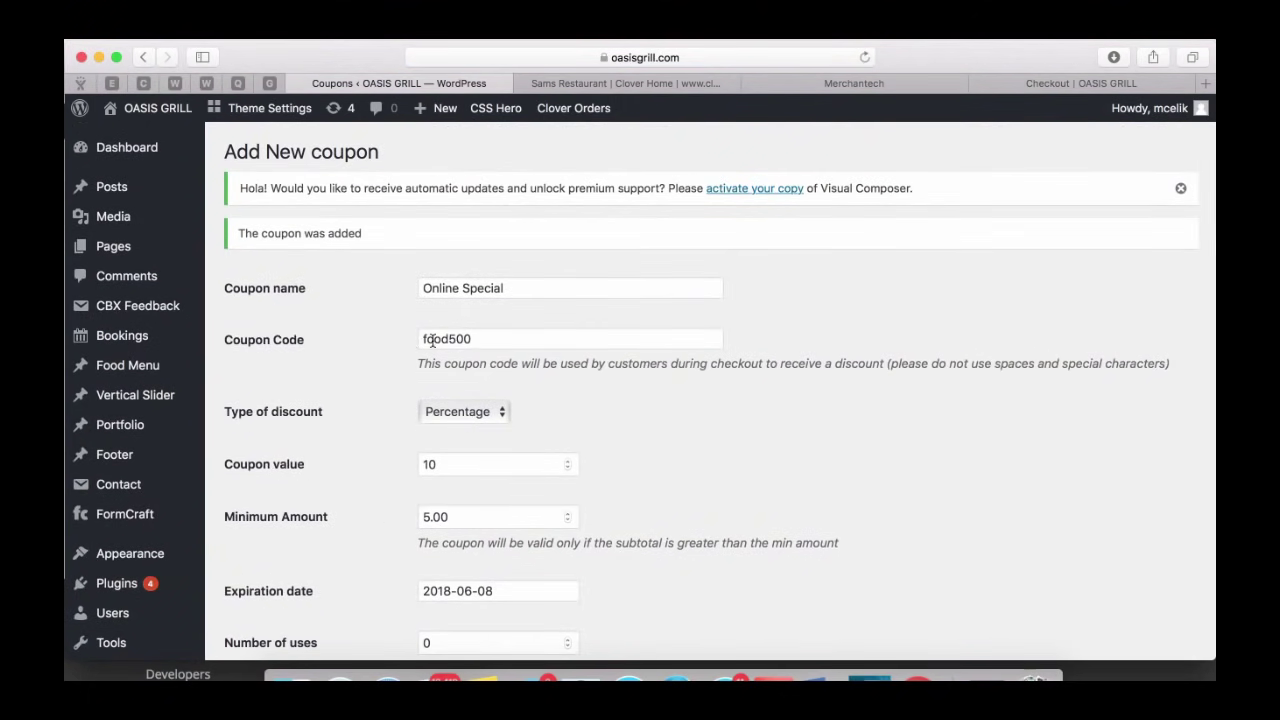
# - Return to the site's checkout page, log in as guest and look through the form for the coupon field
pyautogui.click(1055, 88)
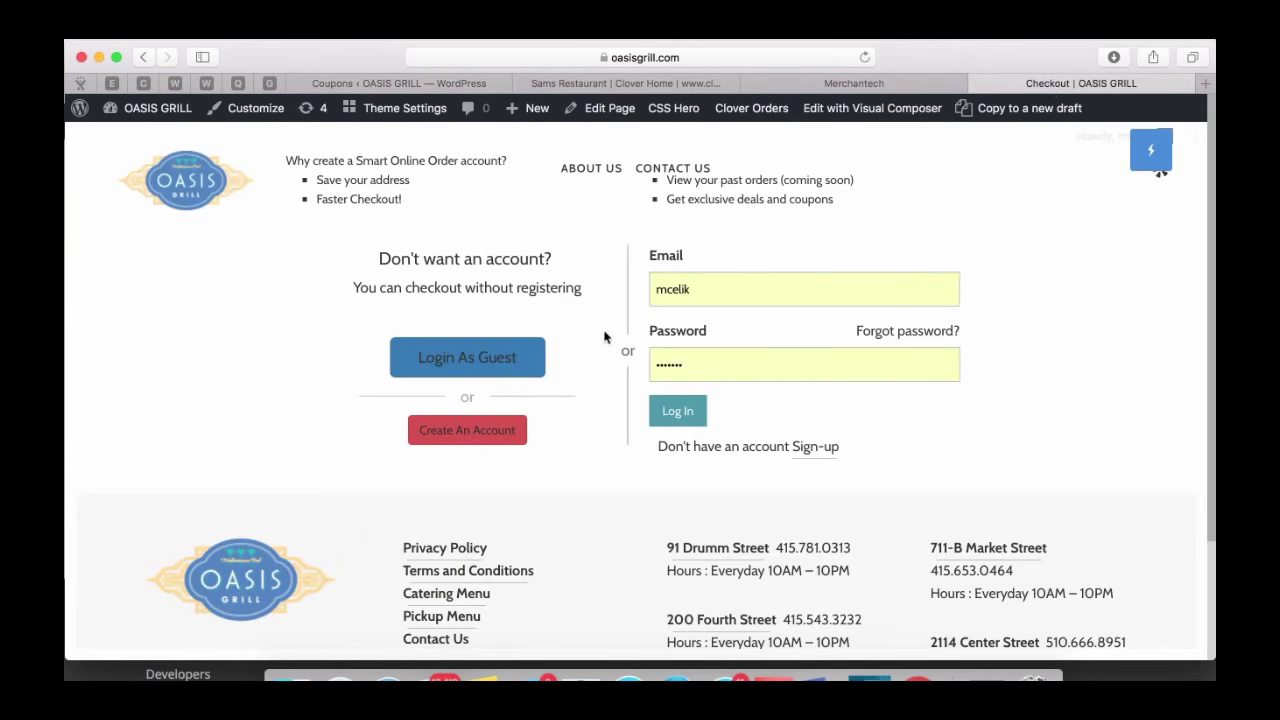
pyautogui.click(497, 361)
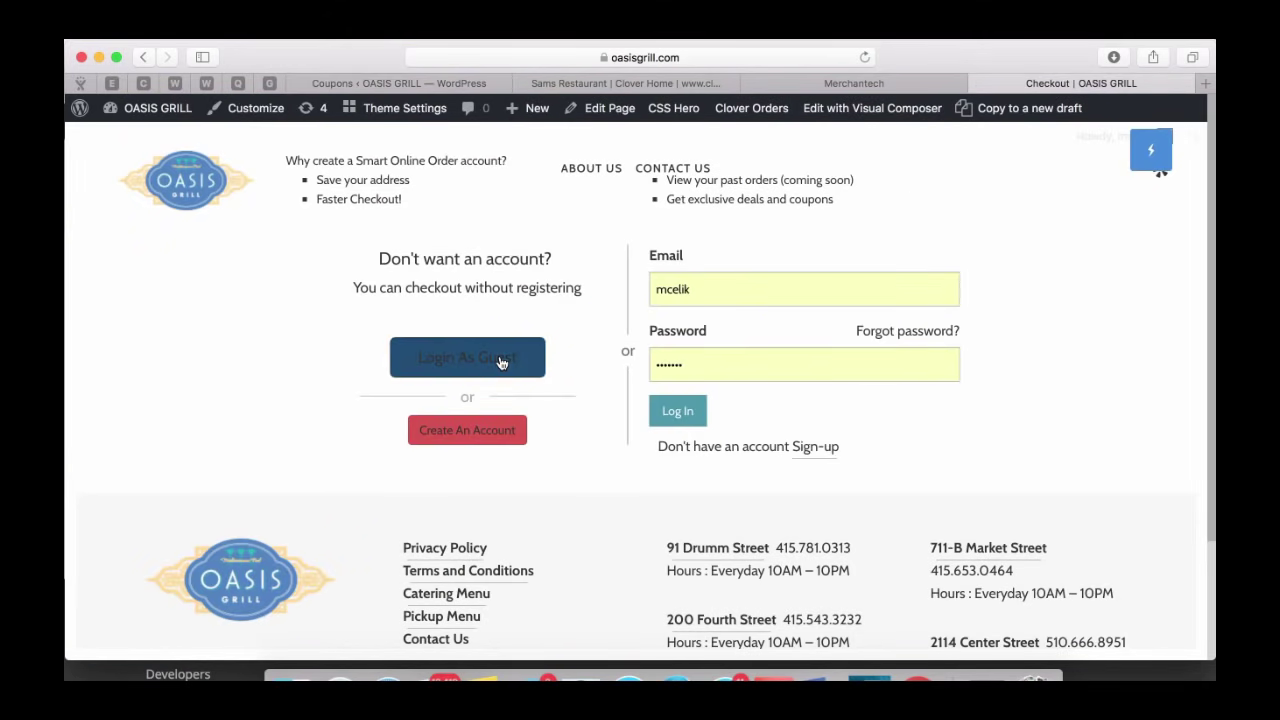
pyautogui.scroll(-3, 557, 375)
pyautogui.scroll(-3, 557, 372)
pyautogui.scroll(5, 557, 368)
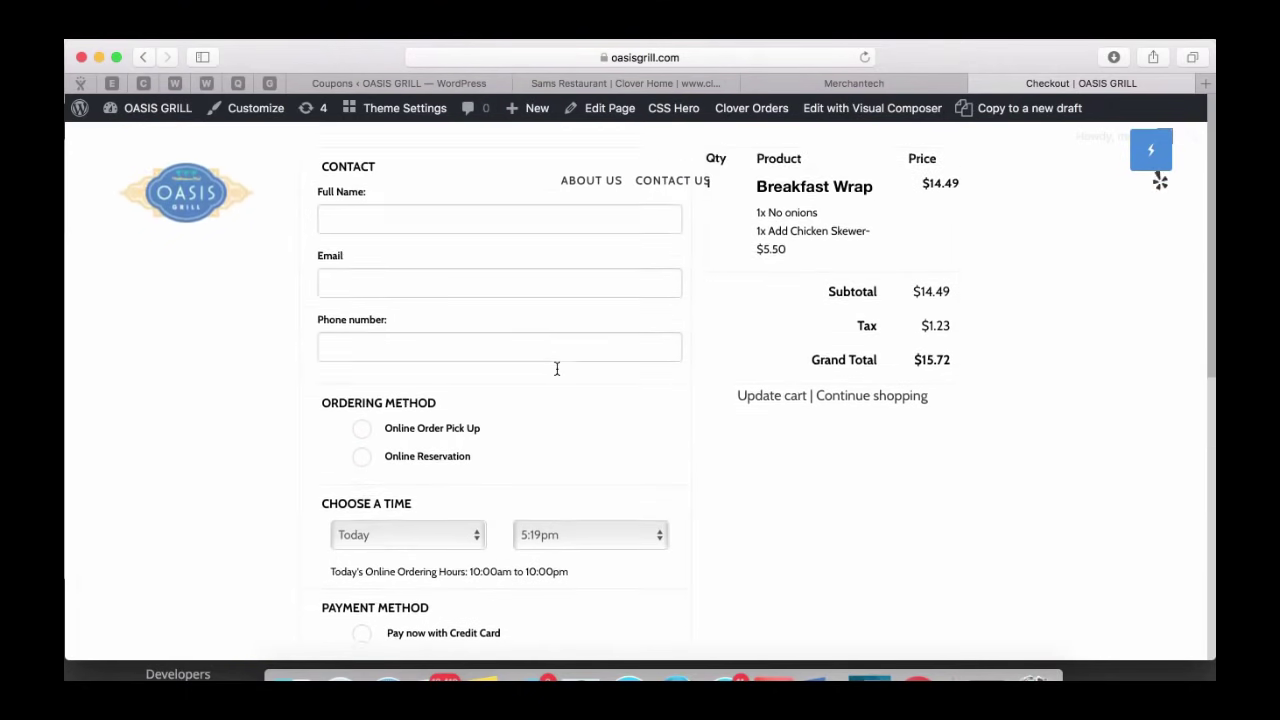
# - Reload the checkout page, log in as guest again and go to the Coupon Code section
pyautogui.click(865, 58)
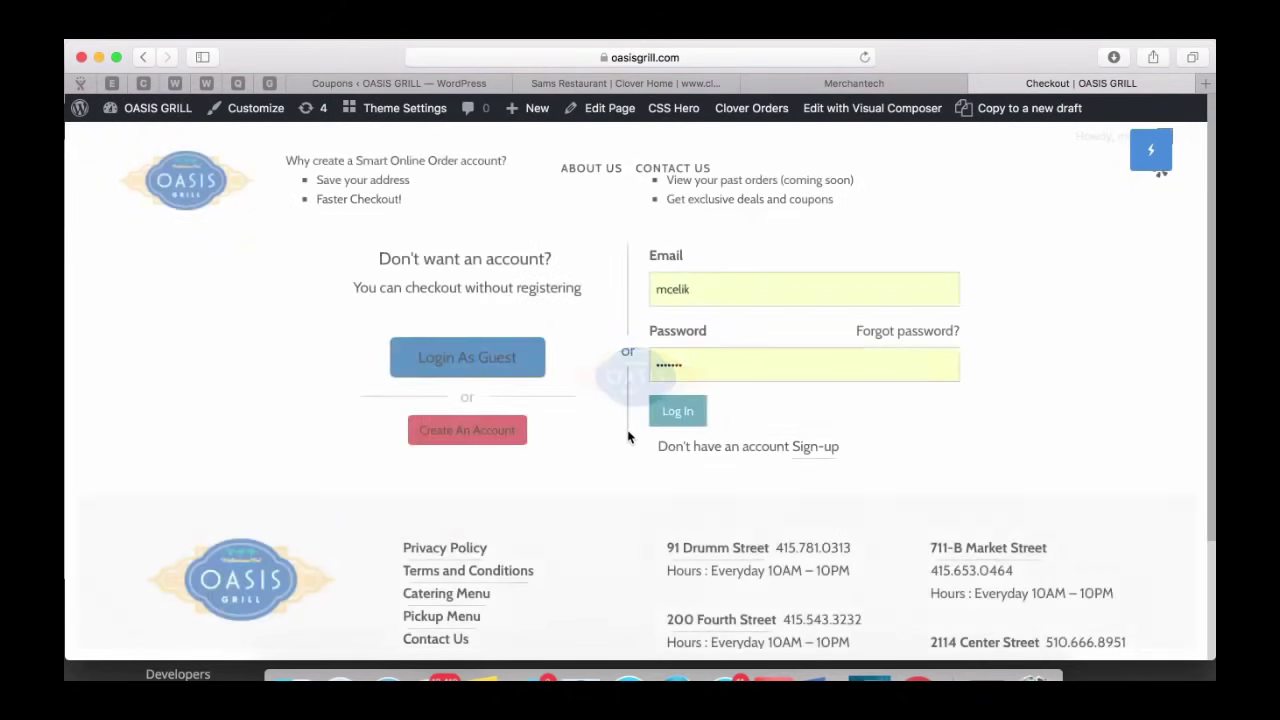
pyautogui.scroll(-1, 555, 390)
pyautogui.click(520, 296)
pyautogui.scroll(-5, 523, 400)
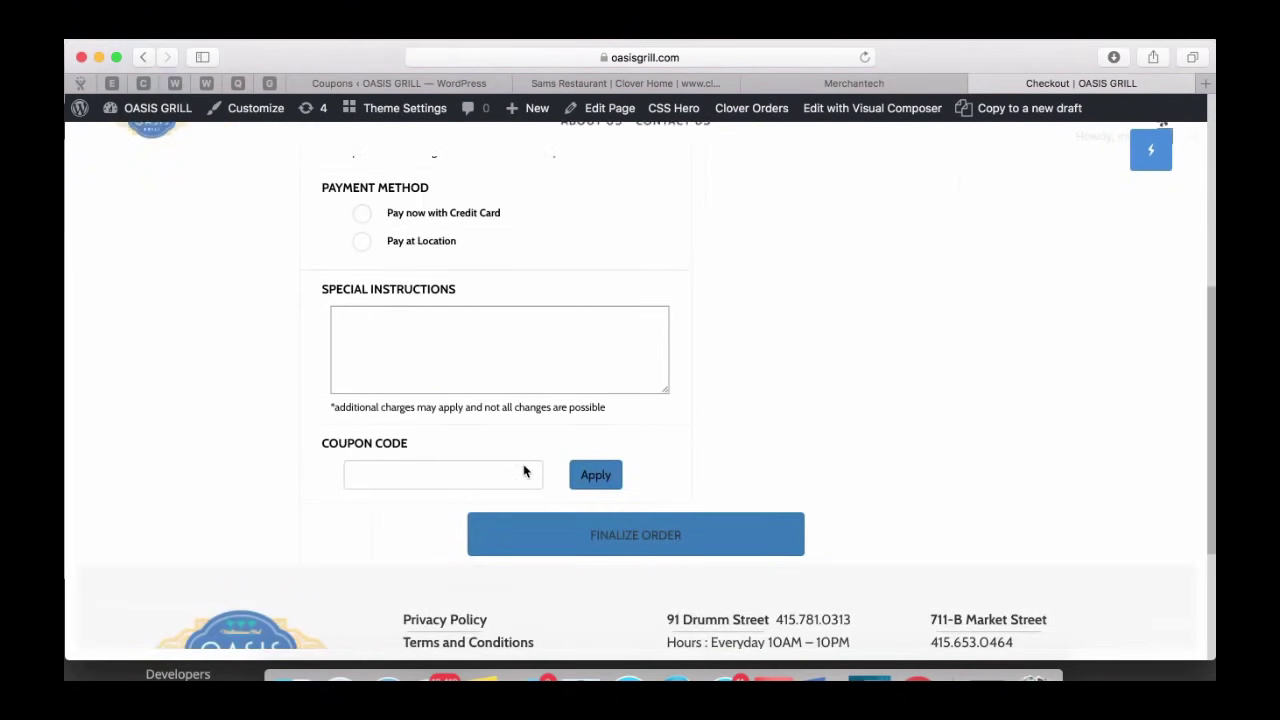
# - Apply the coupon code food500 to the order and check the discount line in the order summary
pyautogui.click(490, 481)
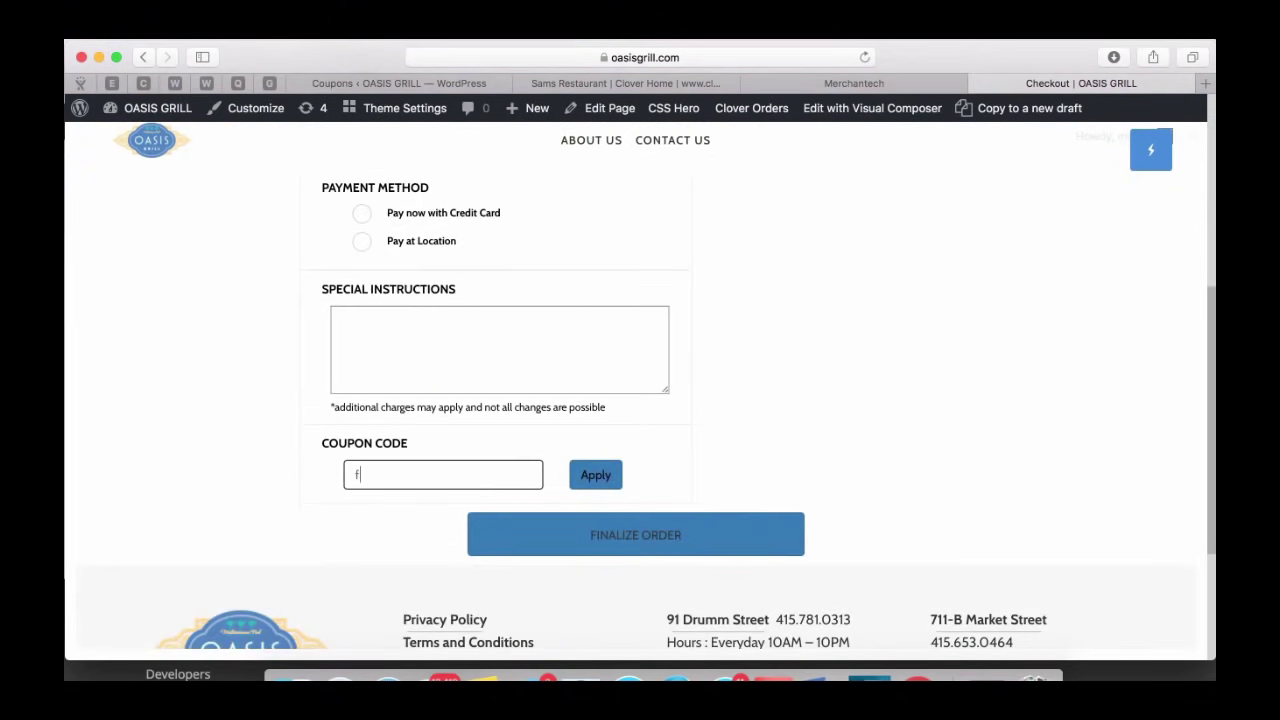
pyautogui.write('food500')
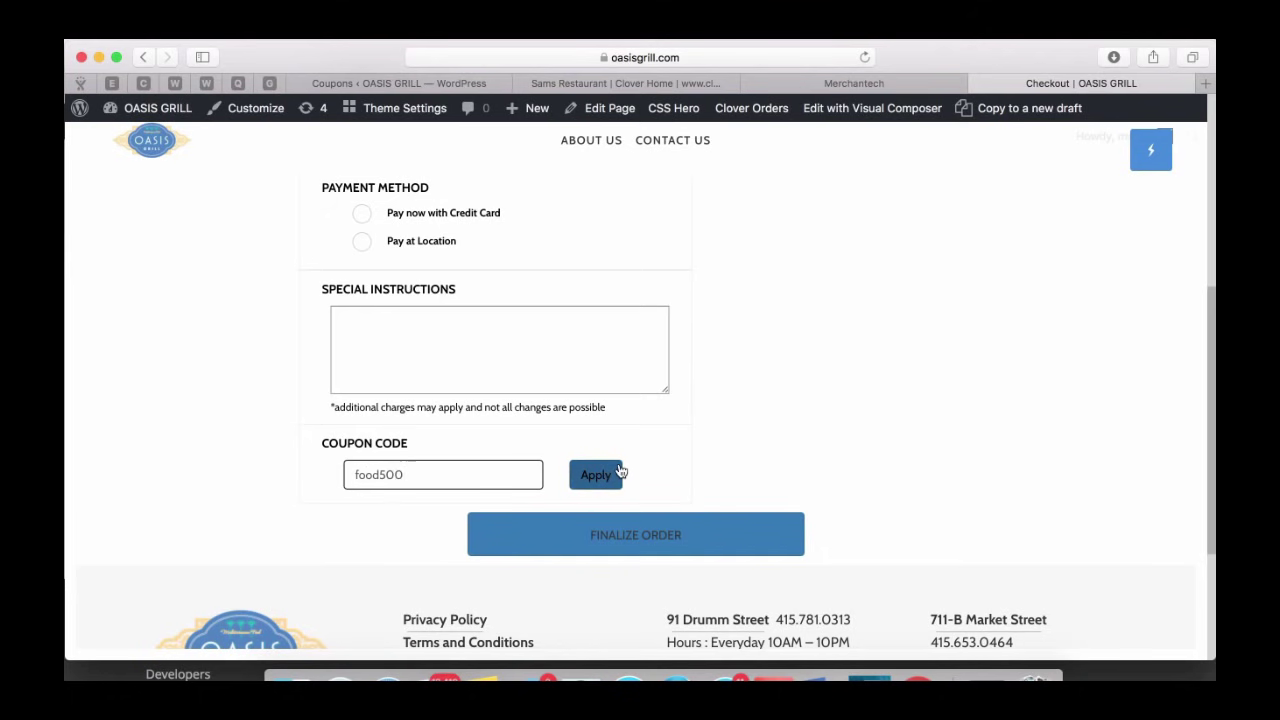
pyautogui.click(610, 474)
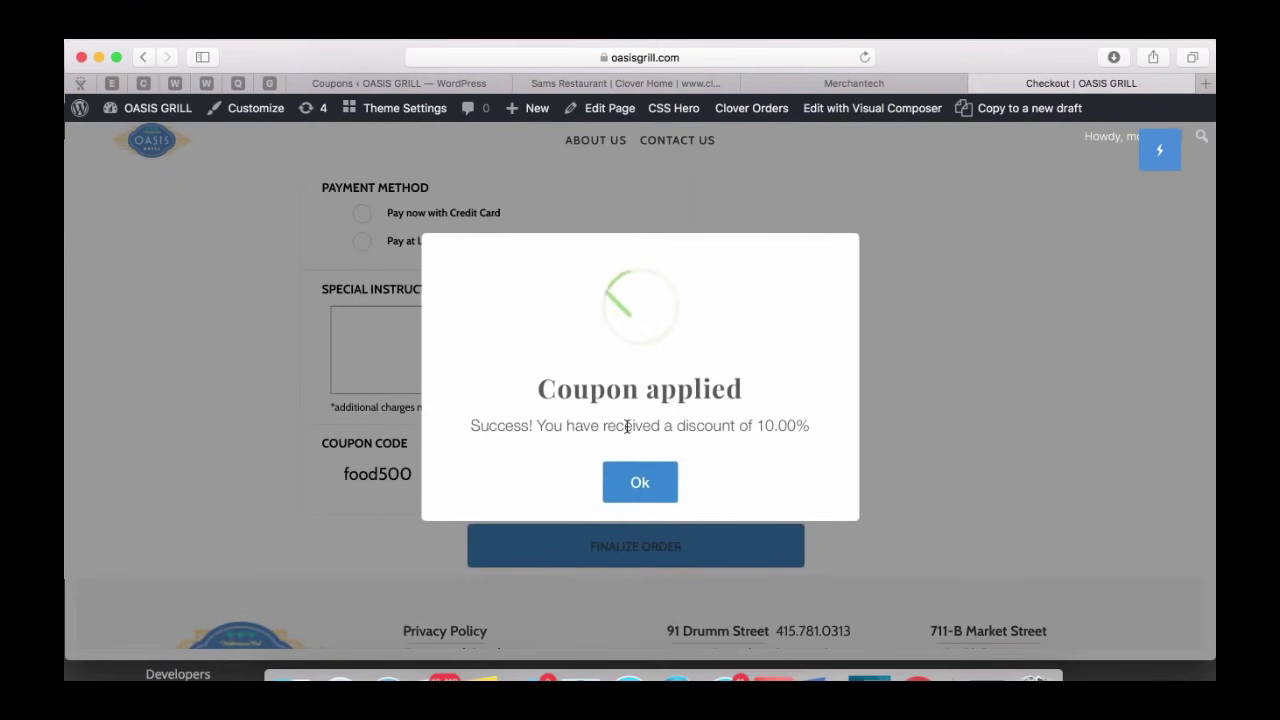
pyautogui.click(620, 478)
pyautogui.scroll(5, 735, 384)
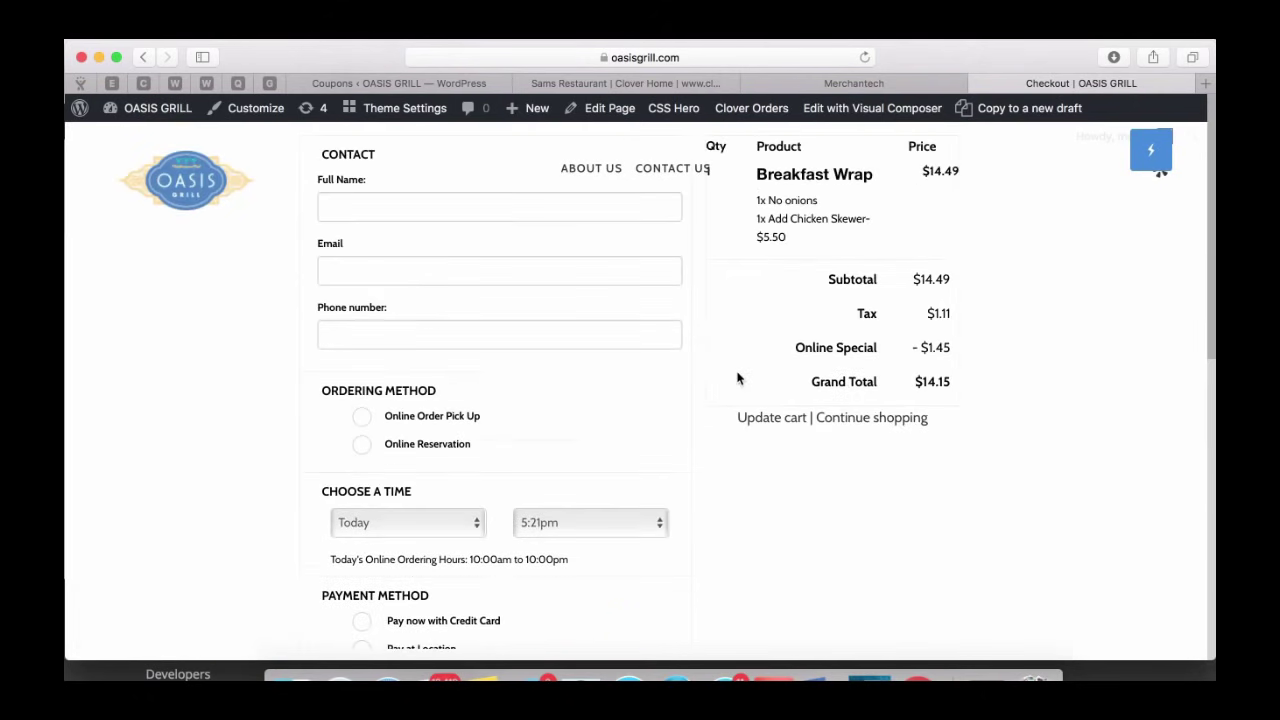
pyautogui.moveTo(805, 350); pyautogui.dragTo(897, 366)
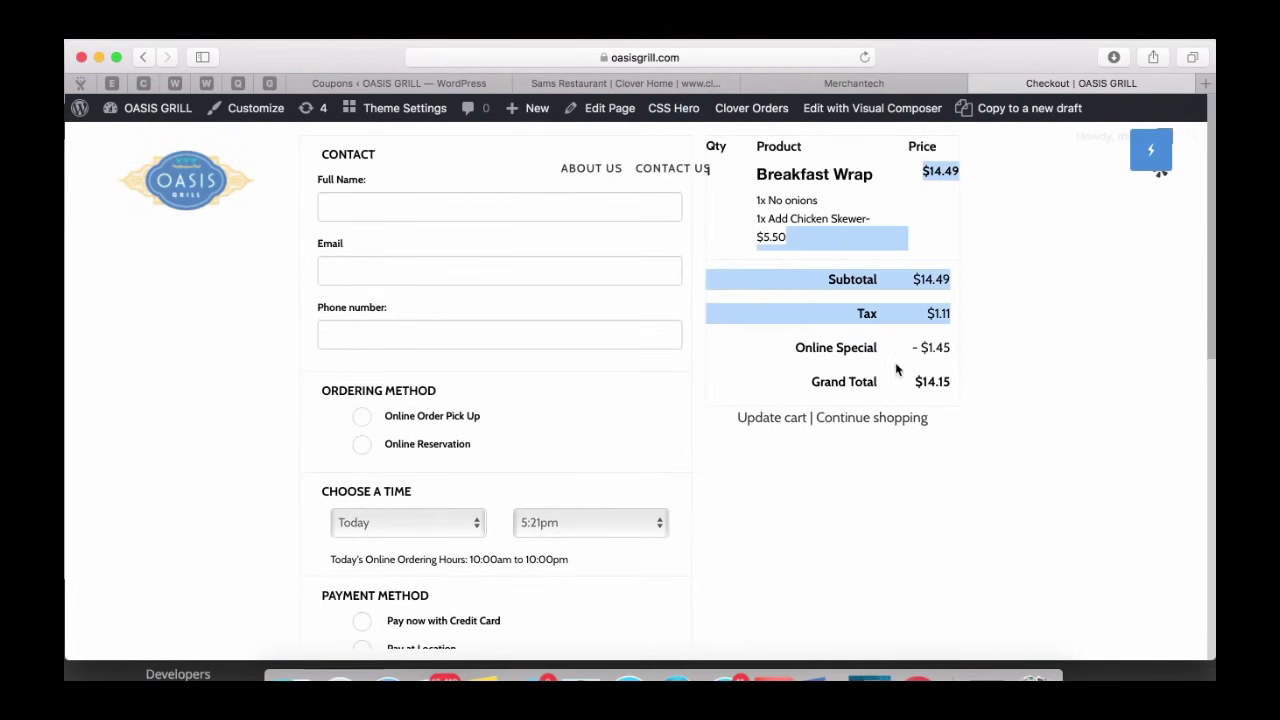
# - Return to the WordPress coupon page and review the details of the Online Special coupon
pyautogui.click(390, 84)
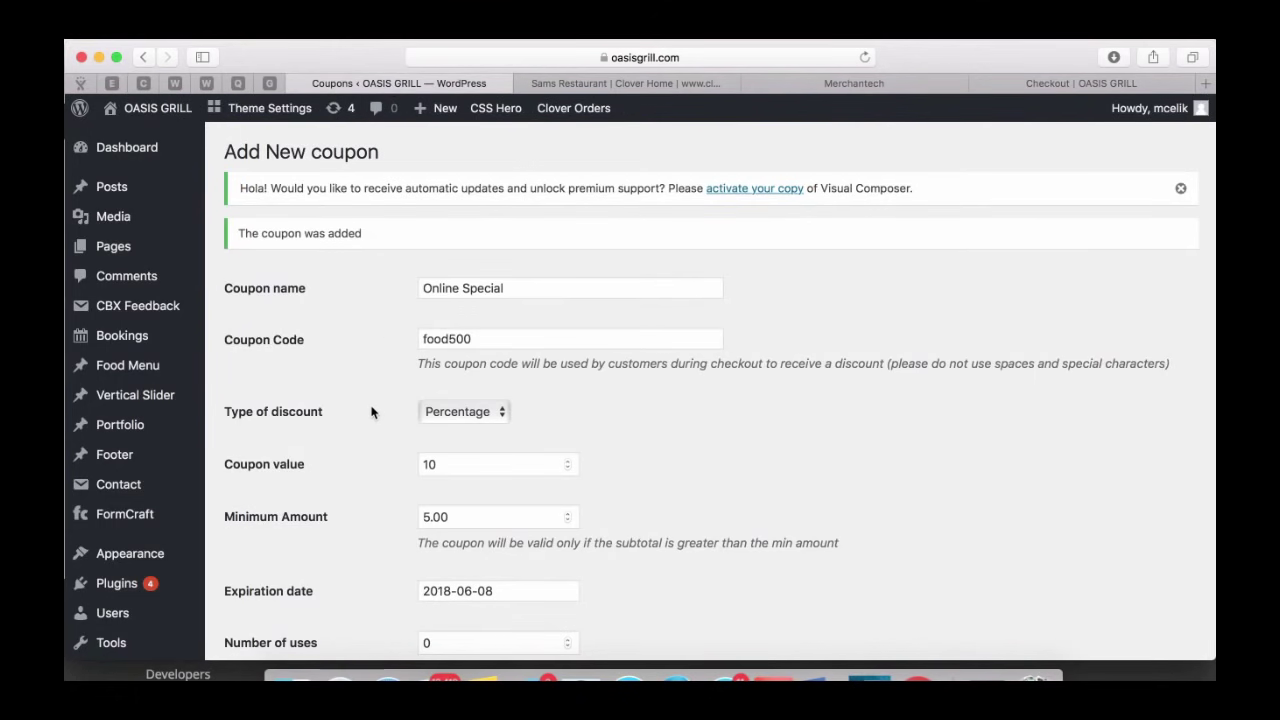
pyautogui.scroll(-3, 371, 410)
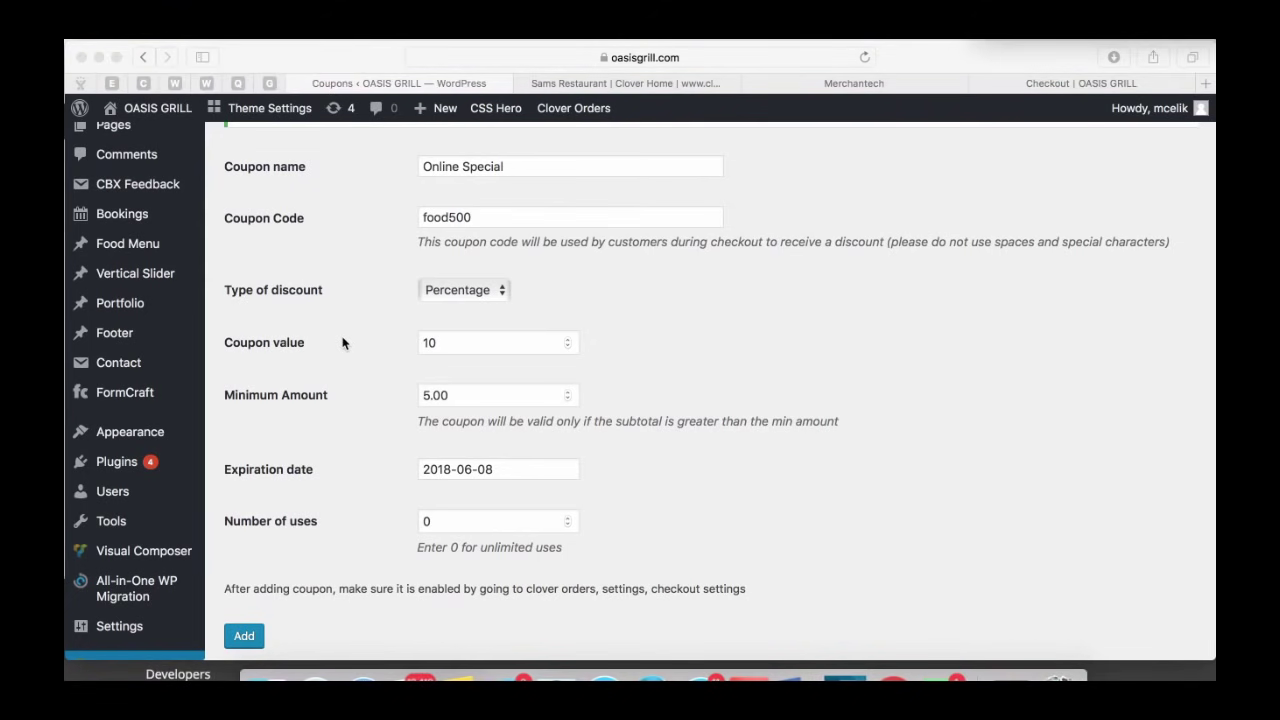
pyautogui.scroll(2, 388, 340)
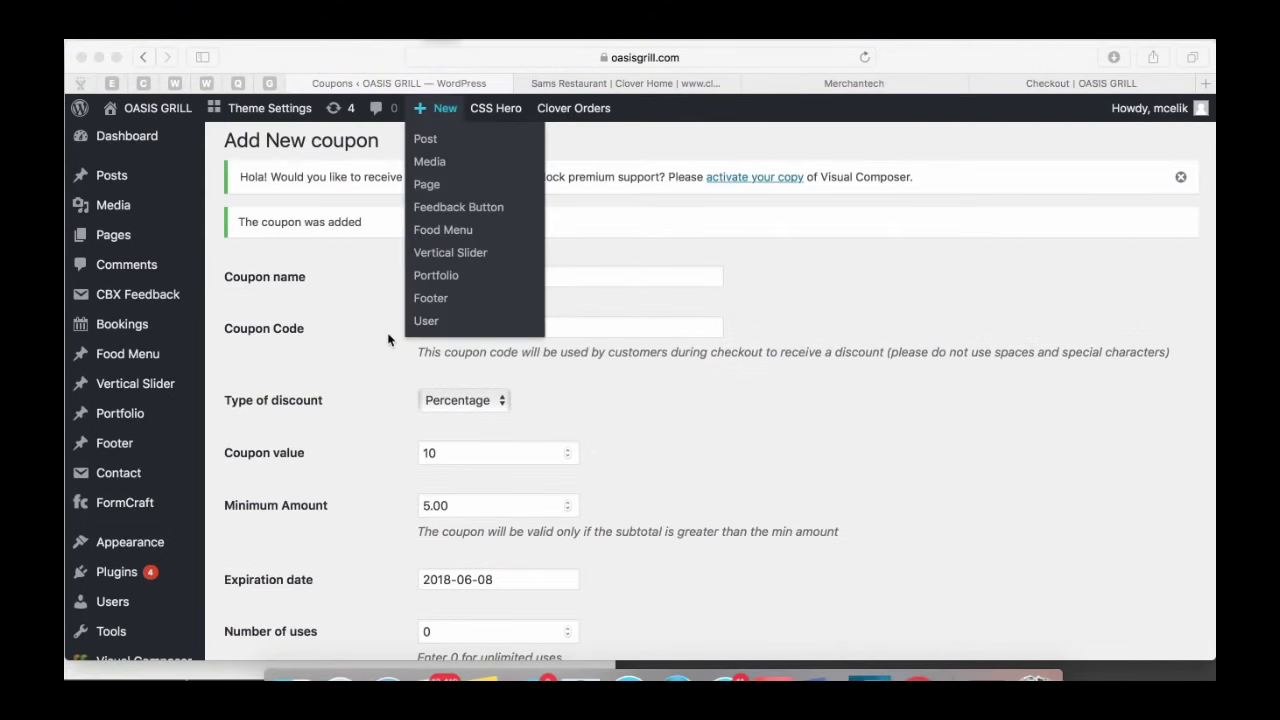
pyautogui.click(340, 440)
pyautogui.scroll(-5, 354, 440)
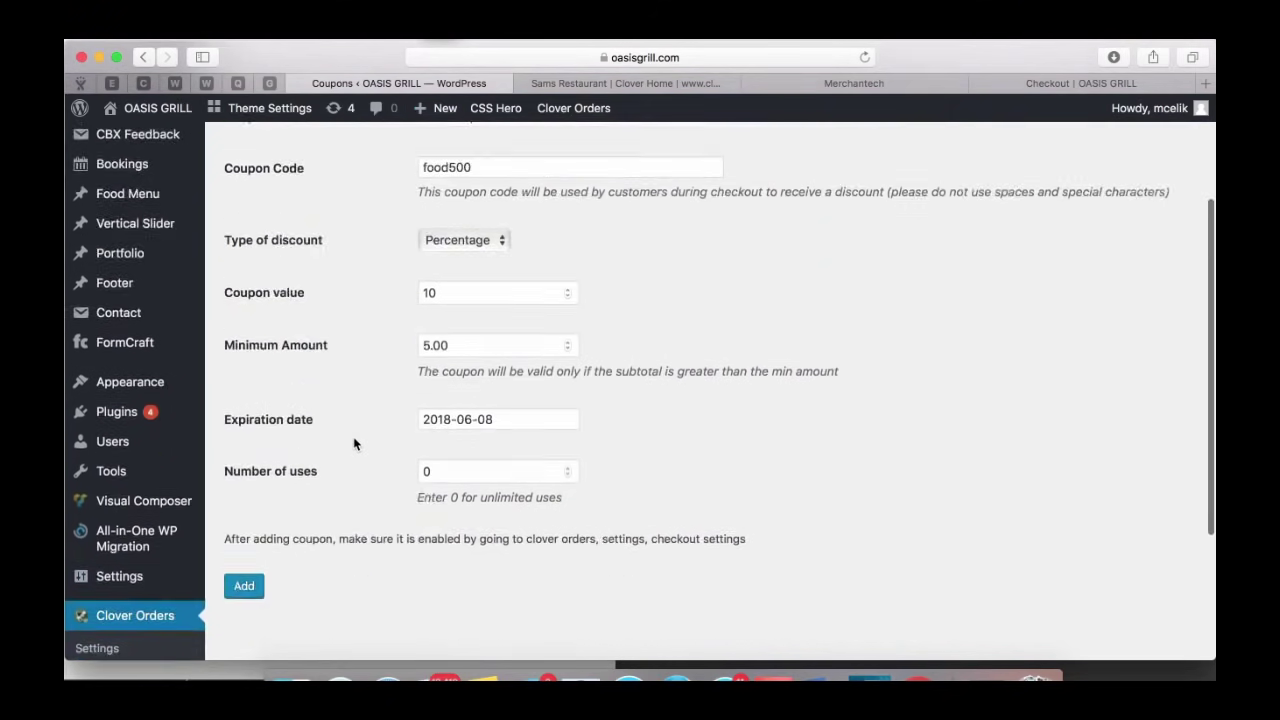
pyautogui.scroll(-1, 354, 444)
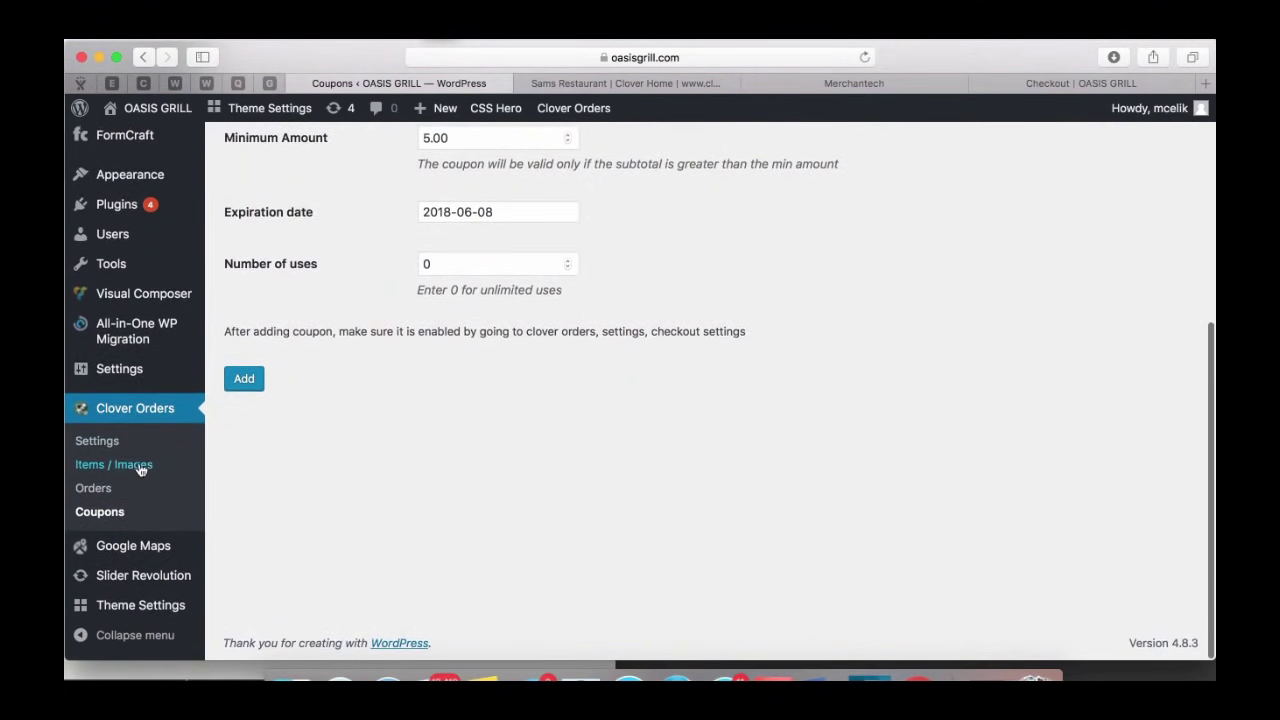
# - Open the Feedback / Help section of the Clover Orders settings and examine the support contact details and message form
pyautogui.click(170, 410)
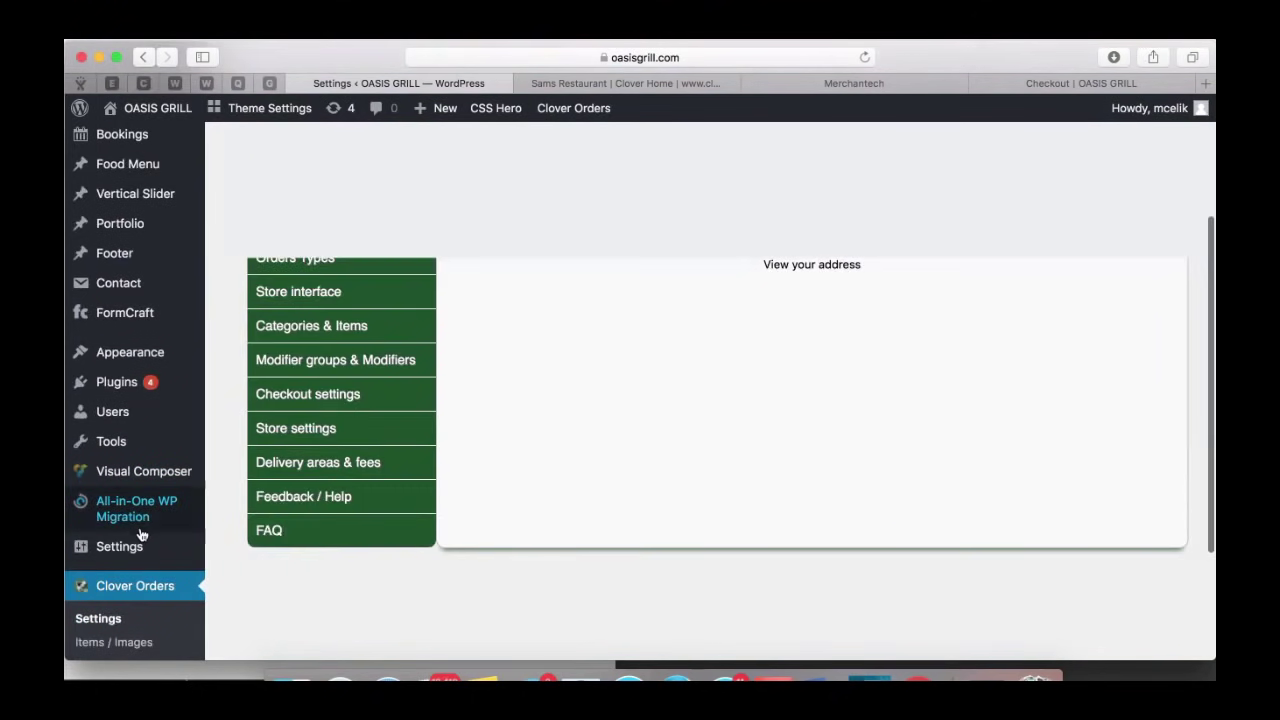
pyautogui.click(111, 637)
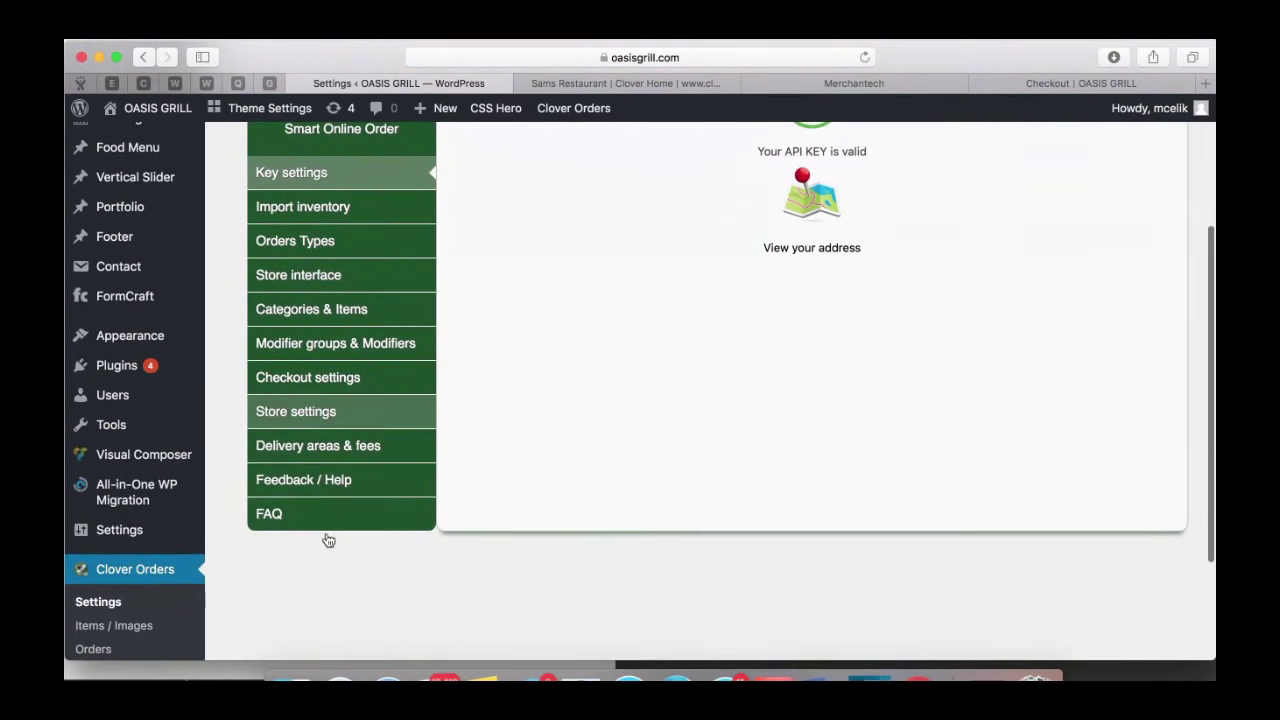
pyautogui.click(337, 480)
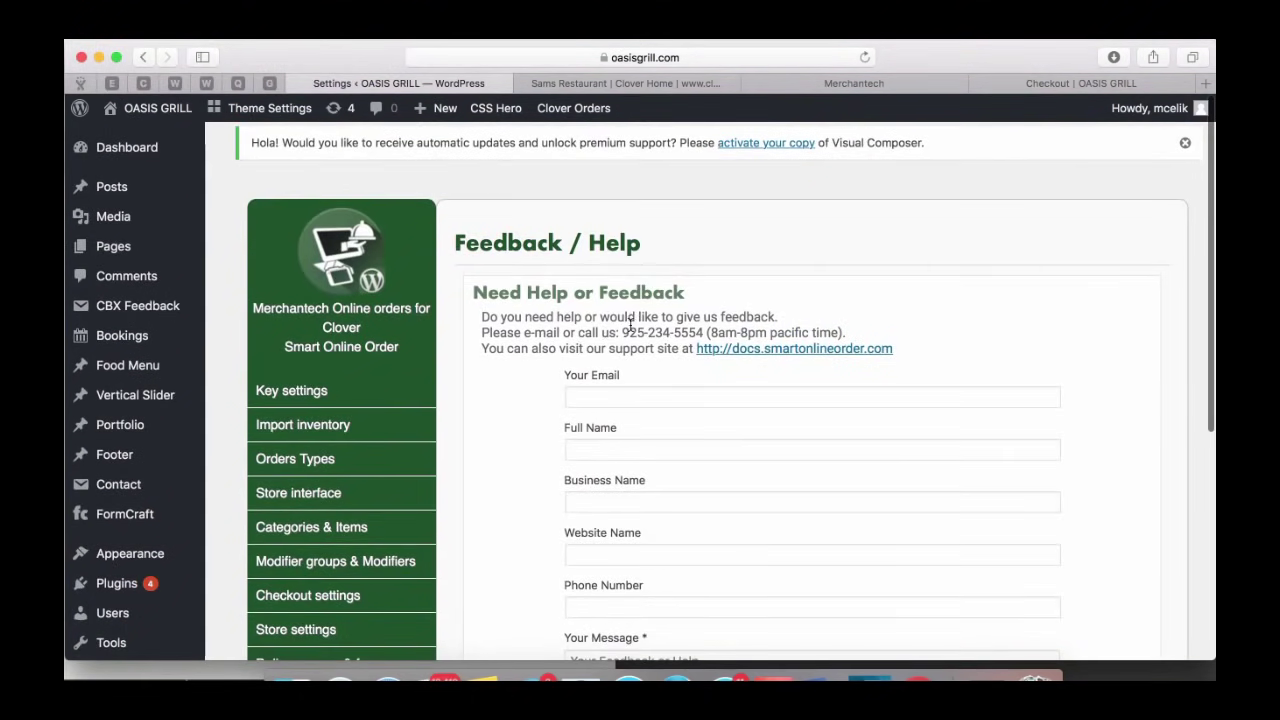
pyautogui.moveTo(621, 332); pyautogui.dragTo(706, 333)
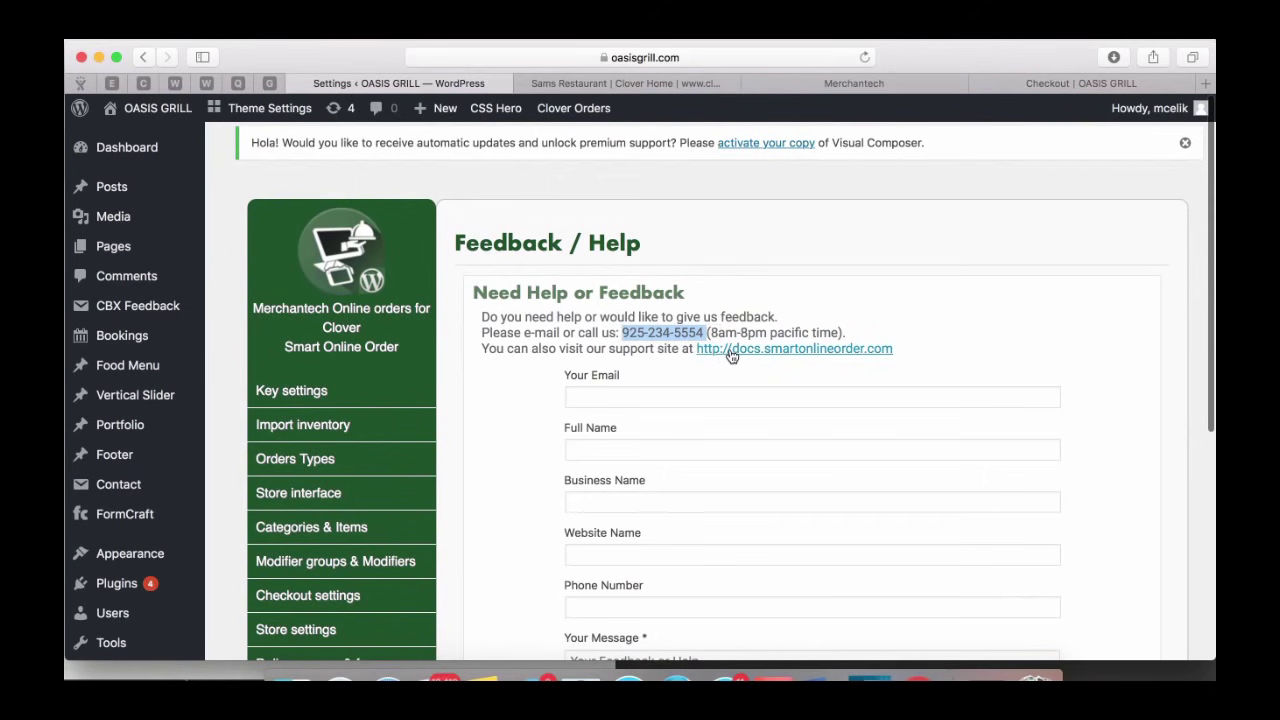
pyautogui.scroll(-3, 694, 443)
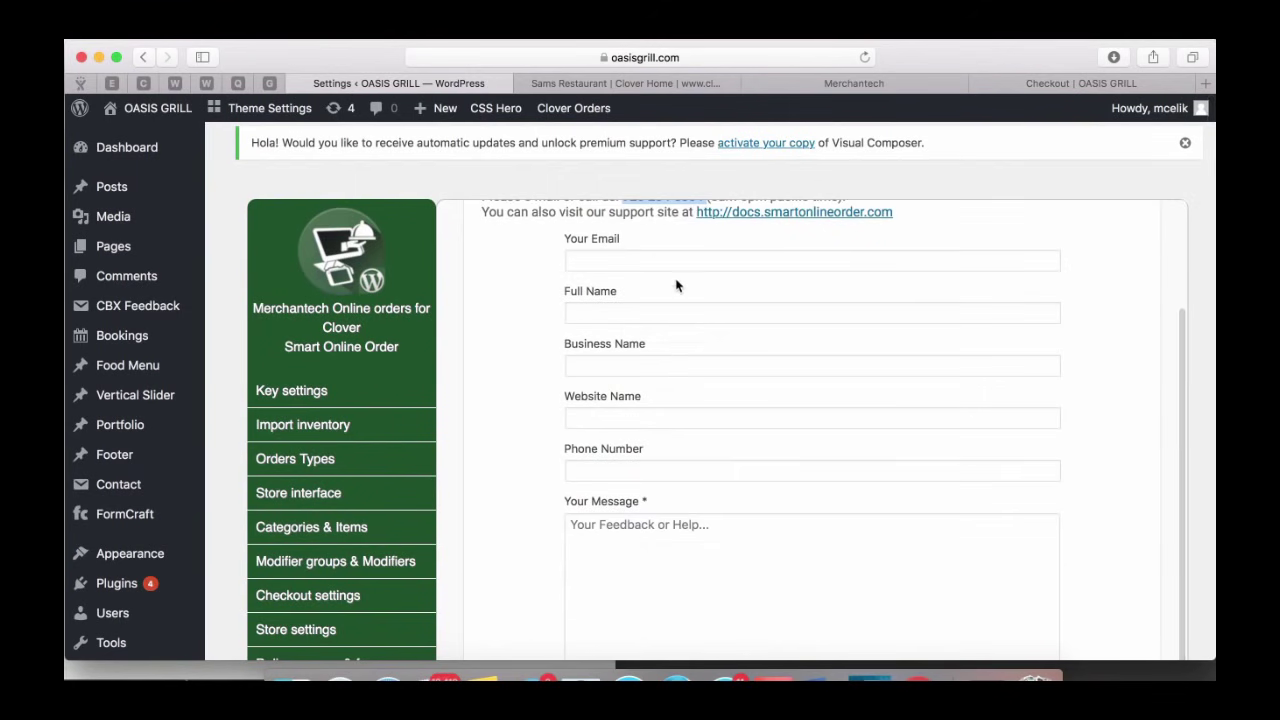